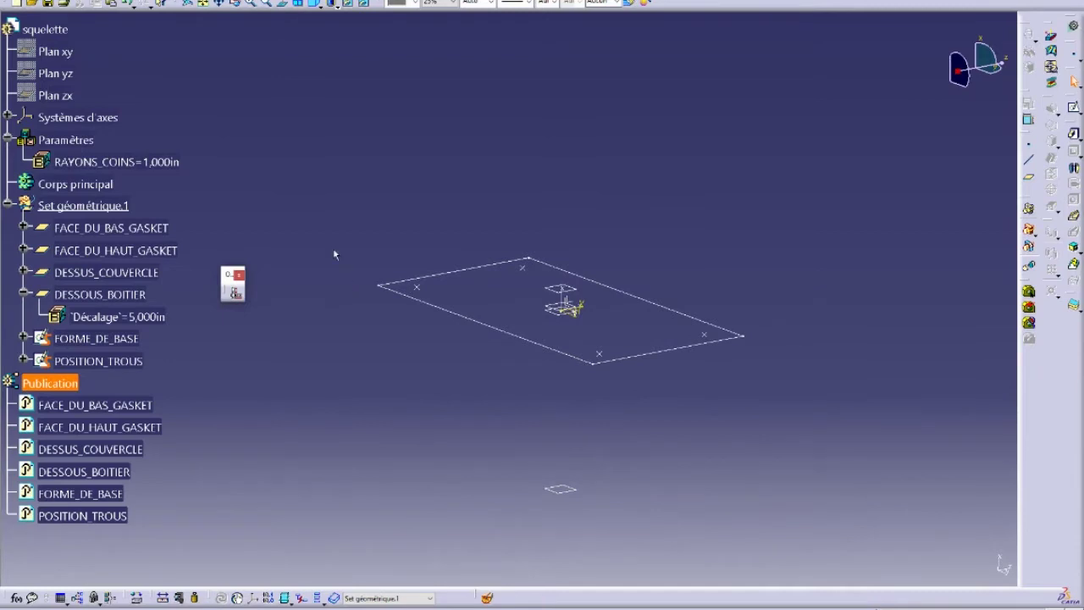
{"action": "left_click", "coordinate": [467, 273]}
{"action": "mouse_move", "coordinate": [608, 350]}
{"action": "middle_mouse_down"}
{"action": "mouse_move", "coordinate": [562, 302]}
{"action": "mouse_move", "coordinate": [578, 293]}
{"action": "mouse_move", "coordinate": [552, 365]}
{"action": "middle_mouse_up"}
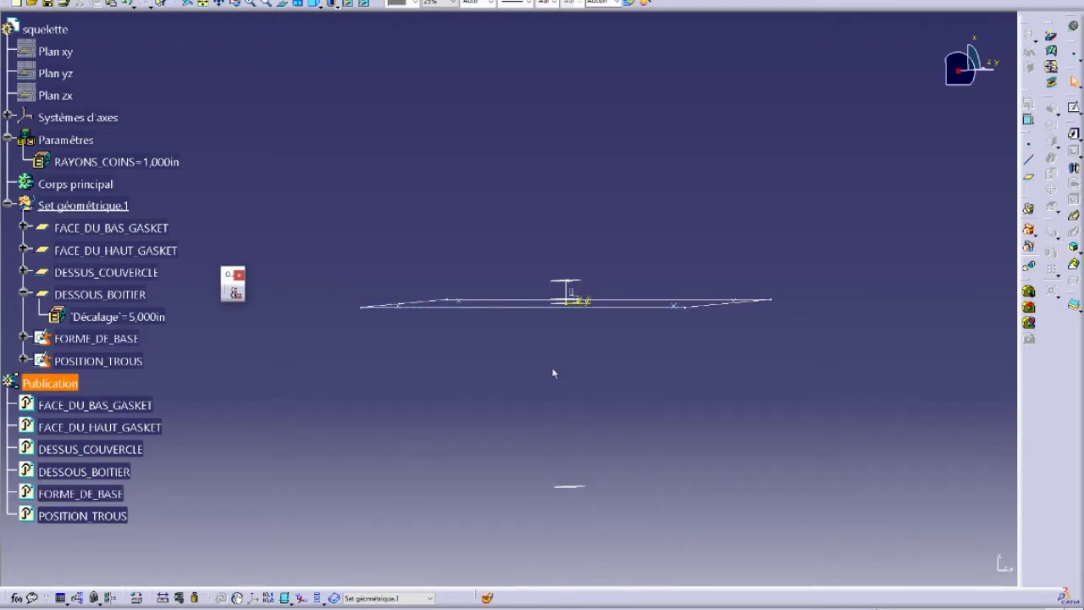
{"action": "middle_click_drag", "start_coordinate": [554, 370], "coordinate": [472, 407]}
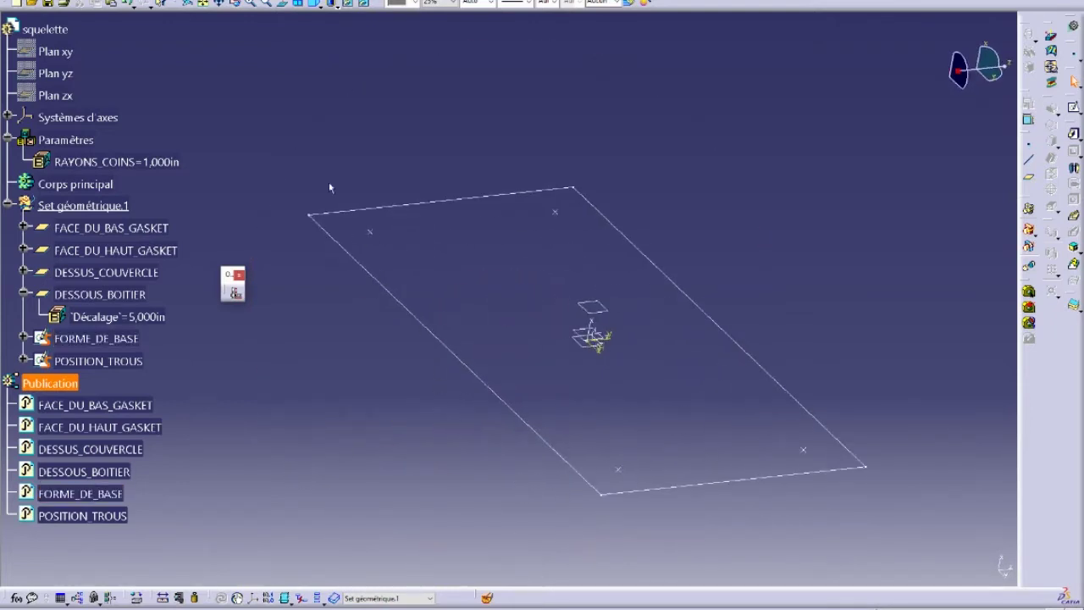
{"action": "middle_click_drag", "start_coordinate": [365, 147], "coordinate": [472, 324]}
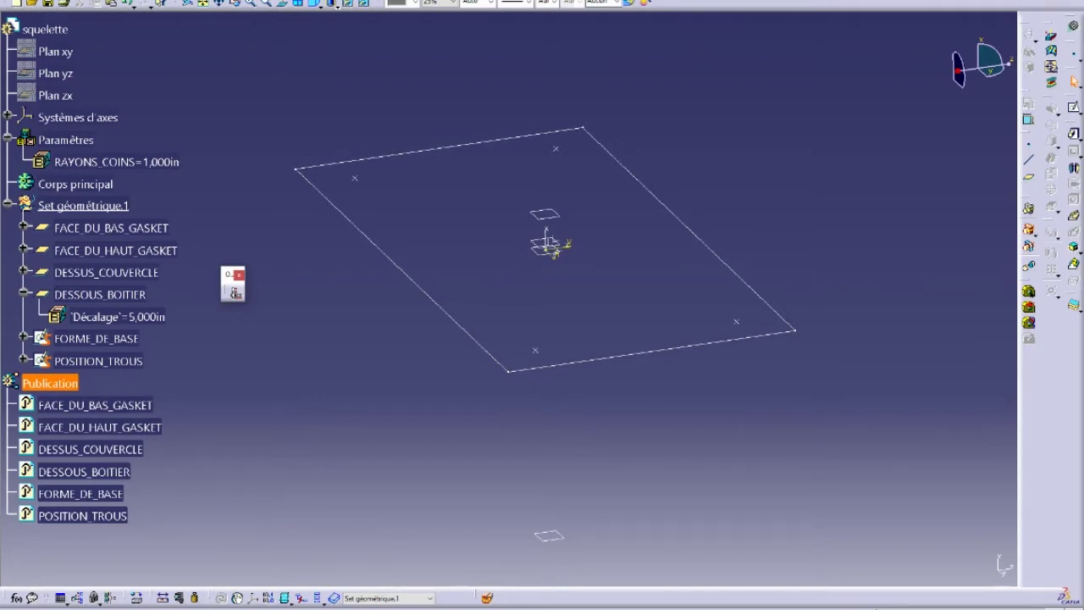
- Switch to the ensemble boite assembly and expand its Contraintes branch in the tree
{"action": "left_click", "coordinate": [245, 2]}
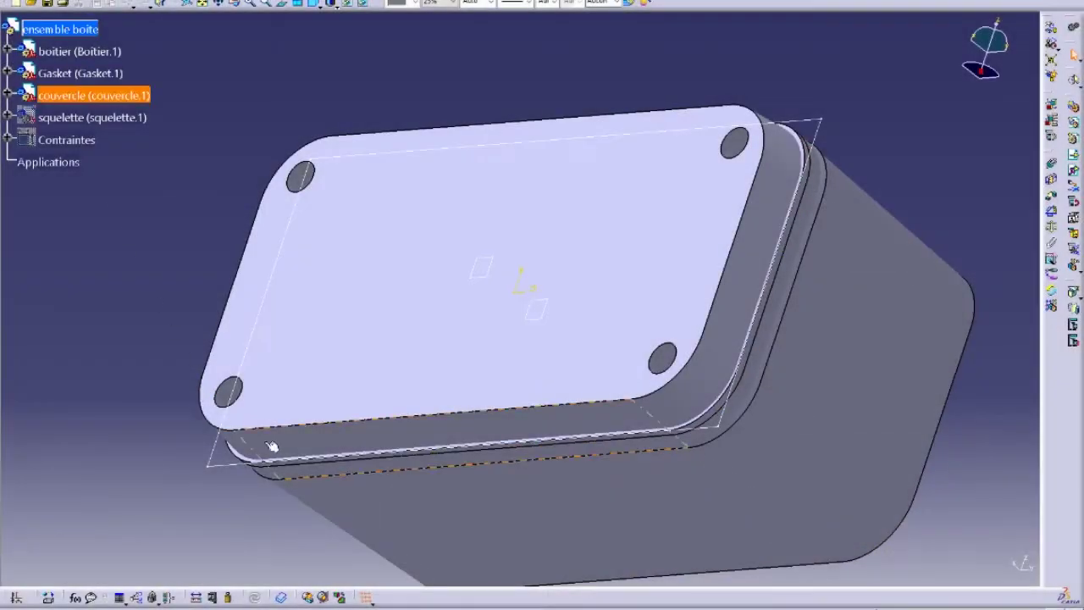
{"action": "middle_click_drag", "start_coordinate": [271, 446], "coordinate": [189, 332]}
{"action": "left_click", "coordinate": [335, 343]}
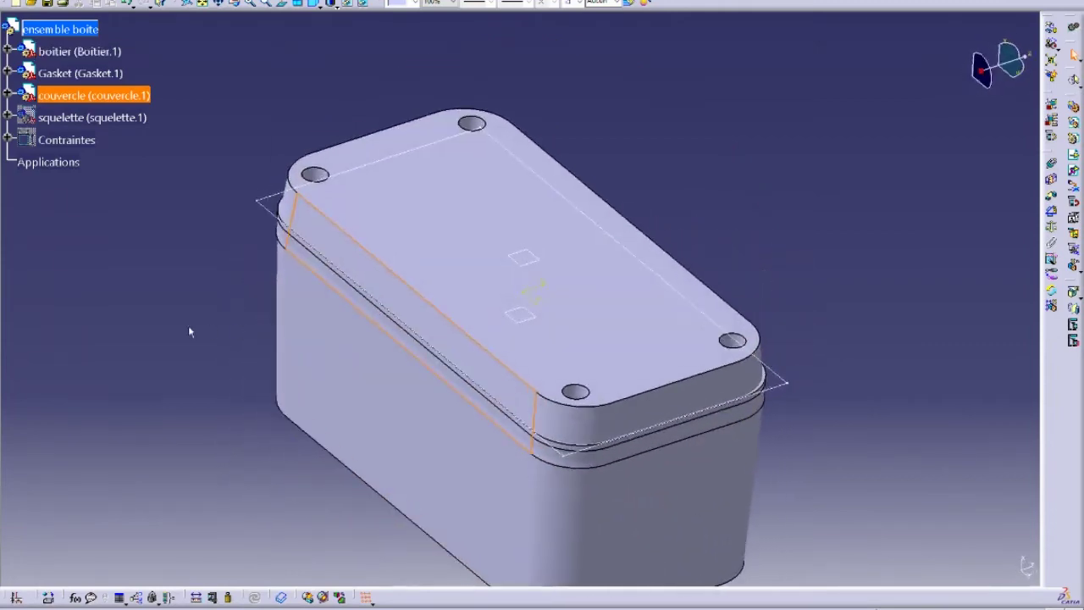
{"action": "mouse_move", "coordinate": [125, 249]}
{"action": "middle_mouse_down"}
{"action": "mouse_move", "coordinate": [358, 314]}
{"action": "mouse_move", "coordinate": [381, 220]}
{"action": "mouse_move", "coordinate": [311, 259]}
{"action": "mouse_move", "coordinate": [125, 250]}
{"action": "middle_mouse_up"}
{"action": "left_click", "coordinate": [7, 140]}
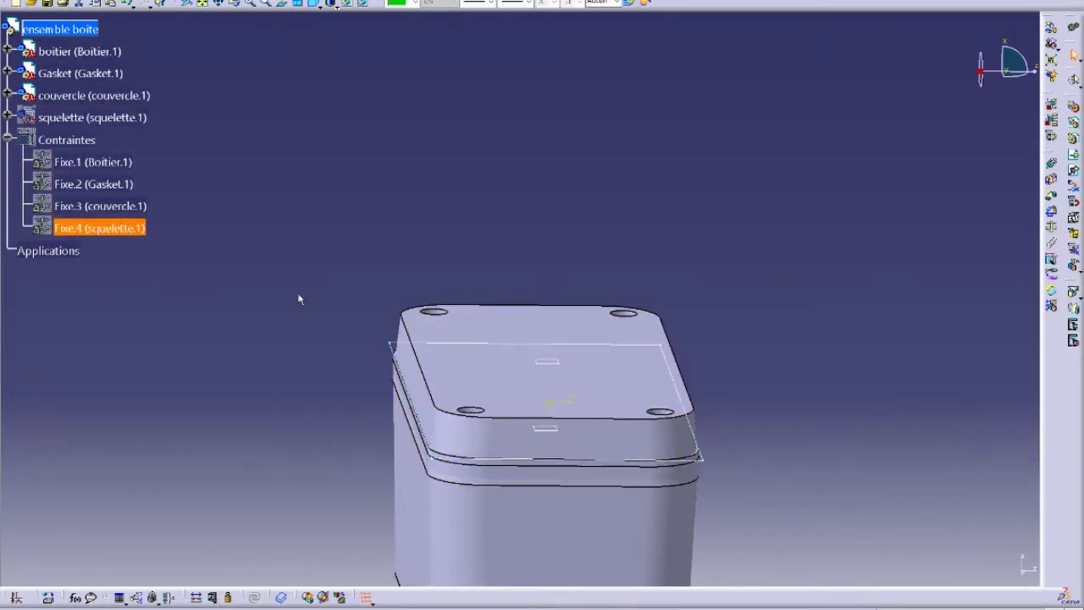
{"action": "left_click", "coordinate": [110, 235]}
{"action": "middle_click_drag", "start_coordinate": [319, 315], "coordinate": [403, 287]}
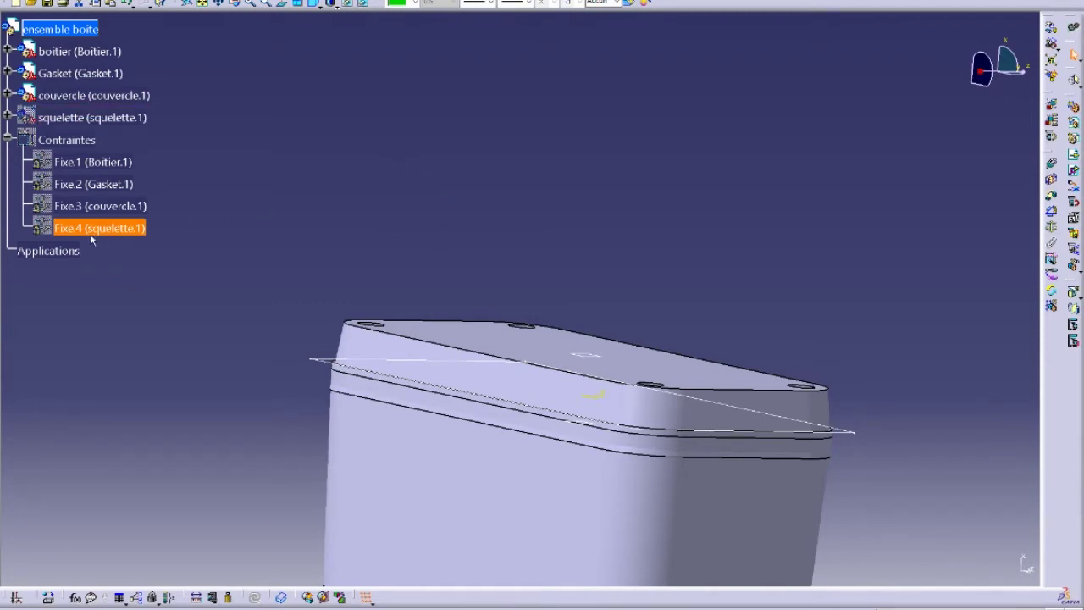
{"action": "middle_click_drag", "start_coordinate": [552, 278], "coordinate": [515, 124]}
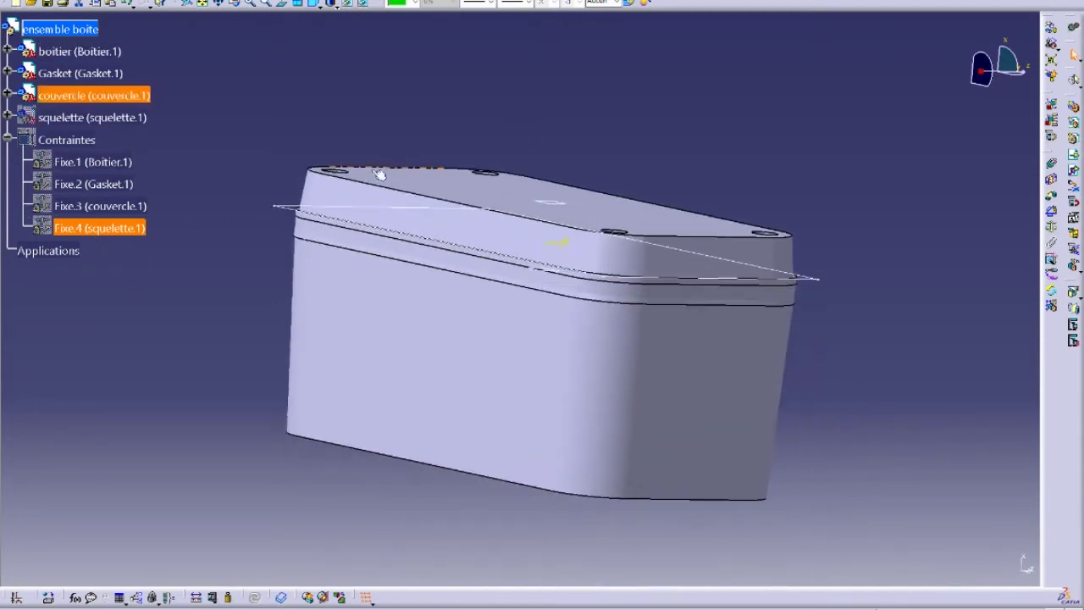
{"action": "left_click", "coordinate": [342, 209]}
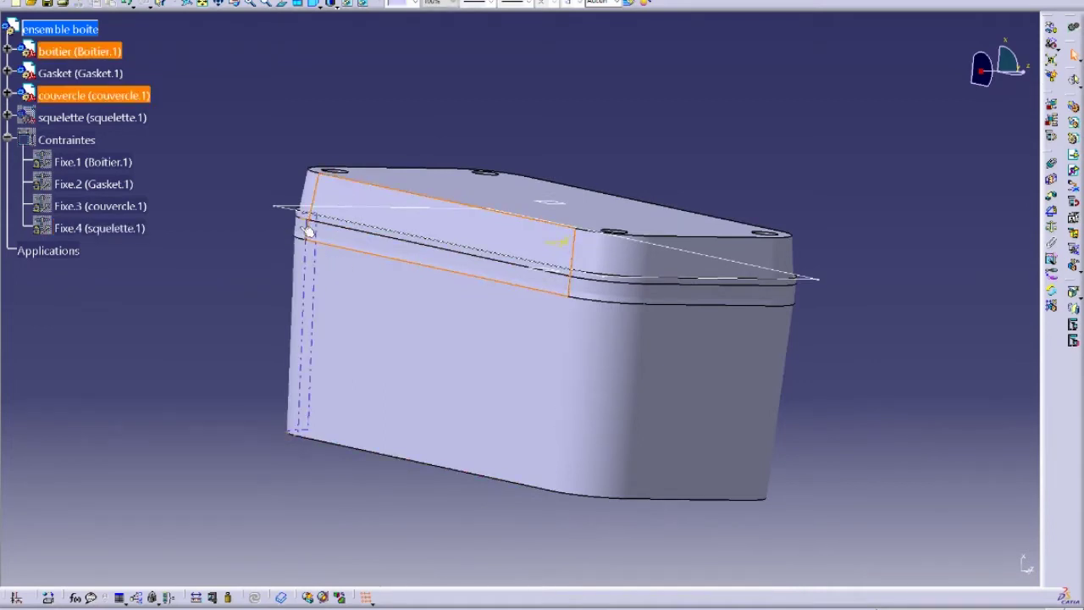
{"action": "left_click", "coordinate": [148, 345]}
{"action": "middle_click_drag", "start_coordinate": [553, 382], "coordinate": [398, 392]}
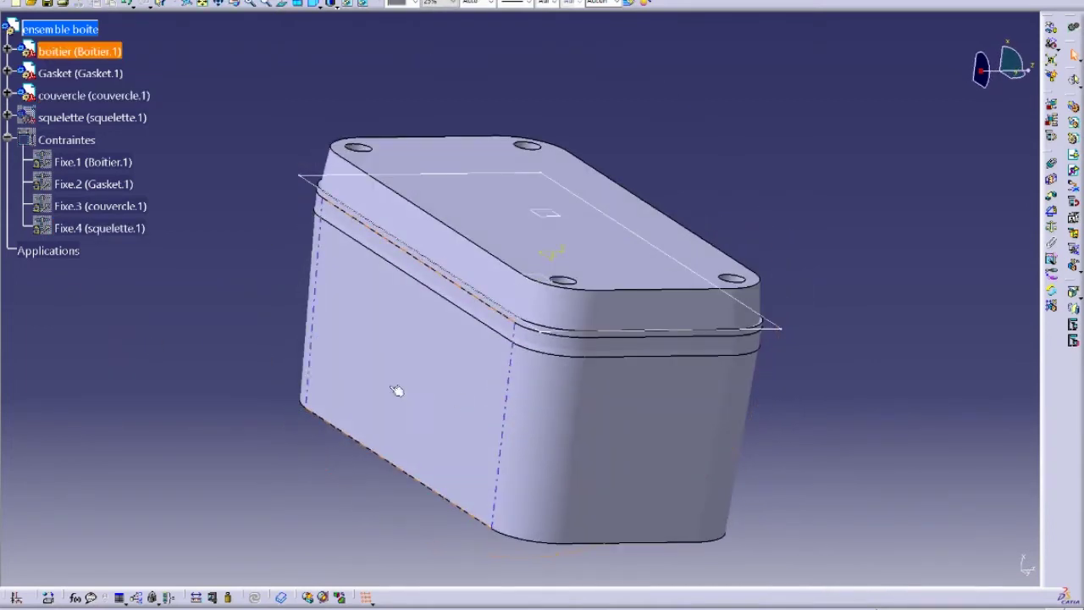
- Review the extended definition of the Fixe.1 constraint on Boitier.1, including its fixed-in-space coordinates
{"action": "double_click", "coordinate": [95, 162]}
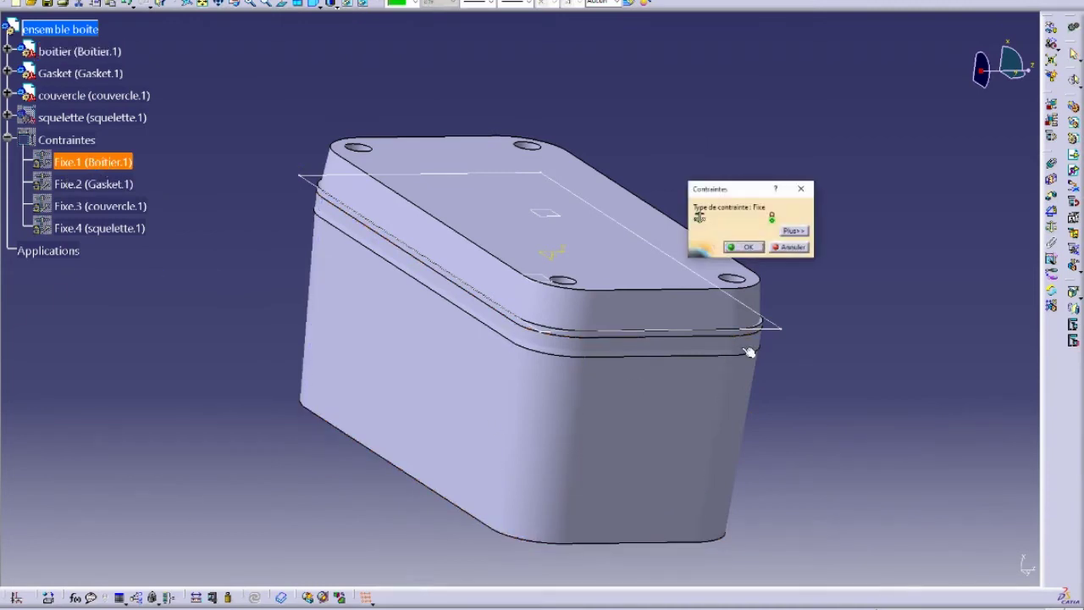
{"action": "left_click", "coordinate": [794, 231]}
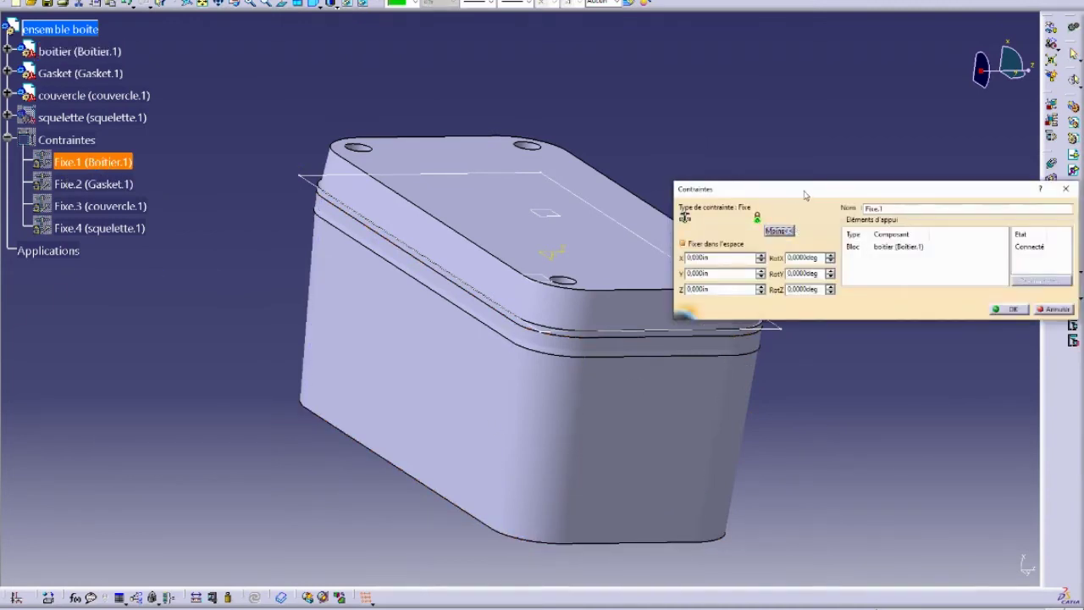
{"action": "left_click_drag", "start_coordinate": [806, 196], "coordinate": [479, 124]}
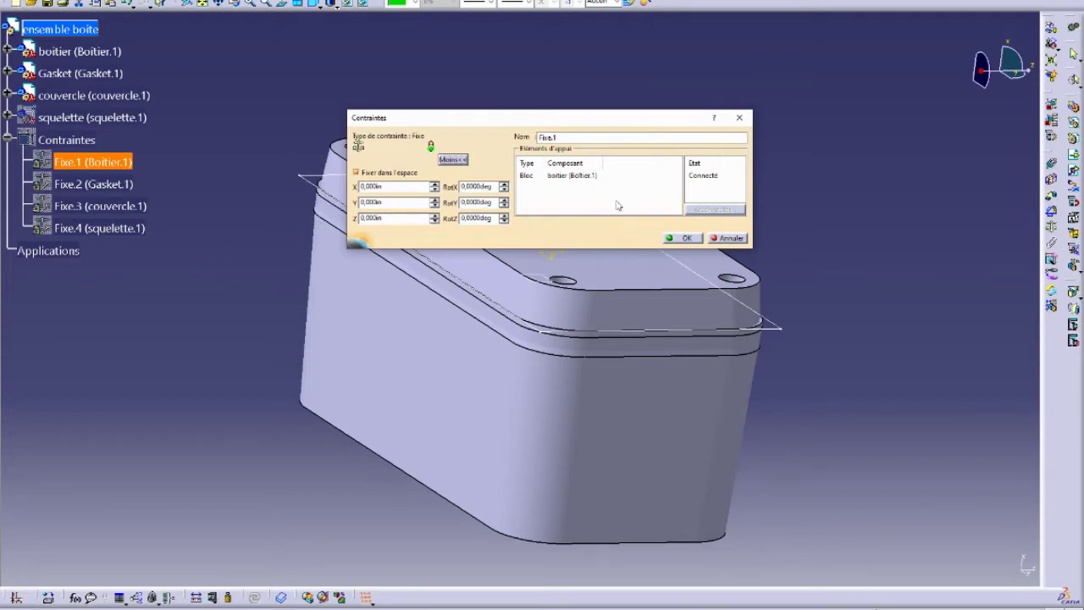
{"action": "left_click", "coordinate": [683, 238]}
- Review the fixed-in-space coordinates of the Fixe.2 (Gasket.1) and Fixe.3 (couvercle.1) constraints, leaving both definitions unedited
{"action": "double_click", "coordinate": [106, 186]}
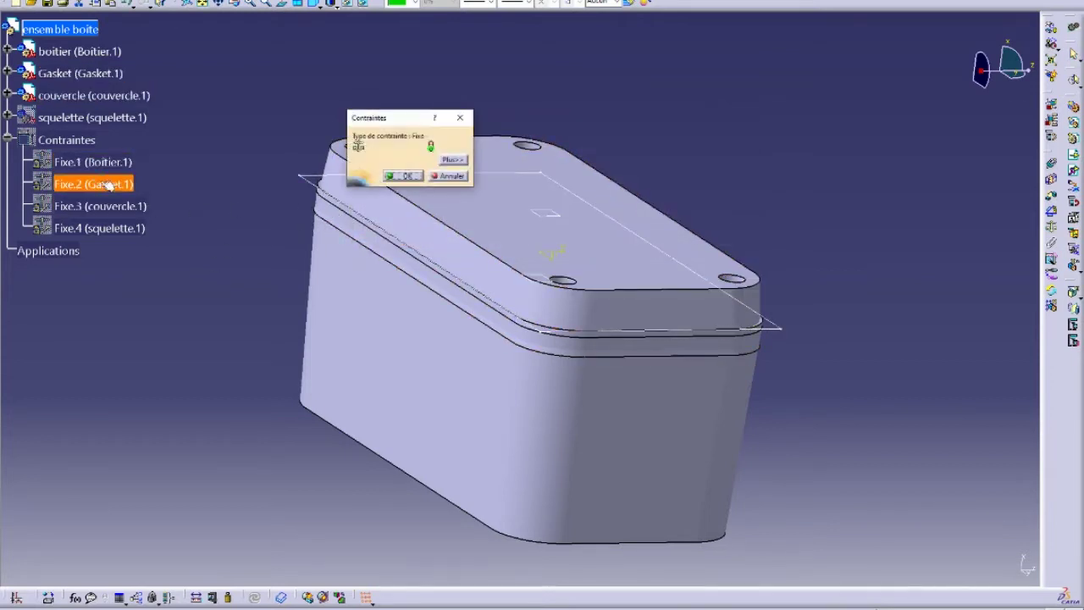
{"action": "left_click", "coordinate": [453, 160]}
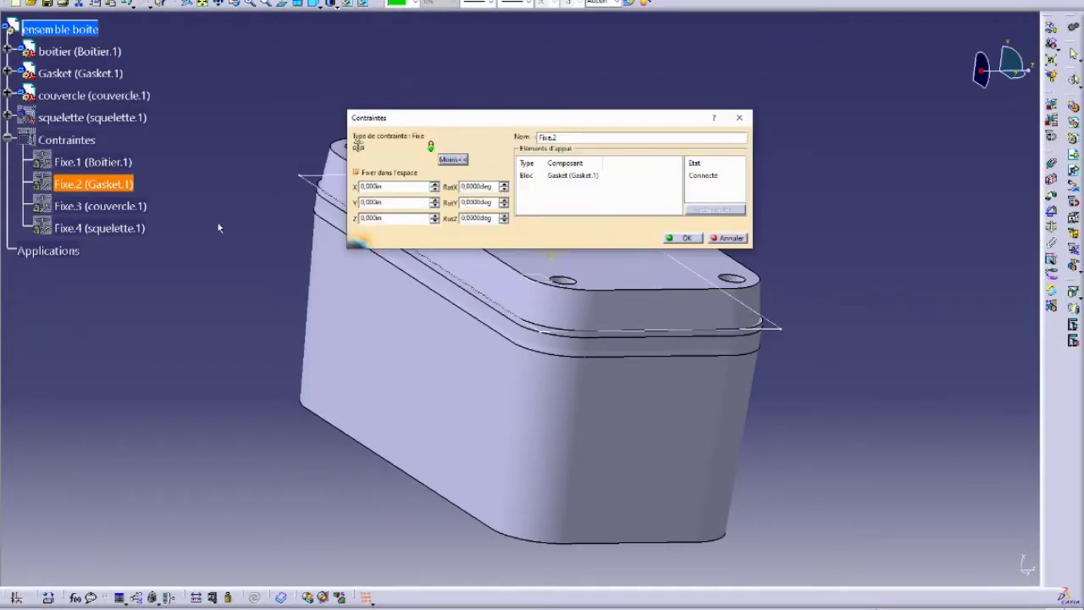
{"action": "key", "text": "Escape"}
{"action": "double_click", "coordinate": [104, 208]}
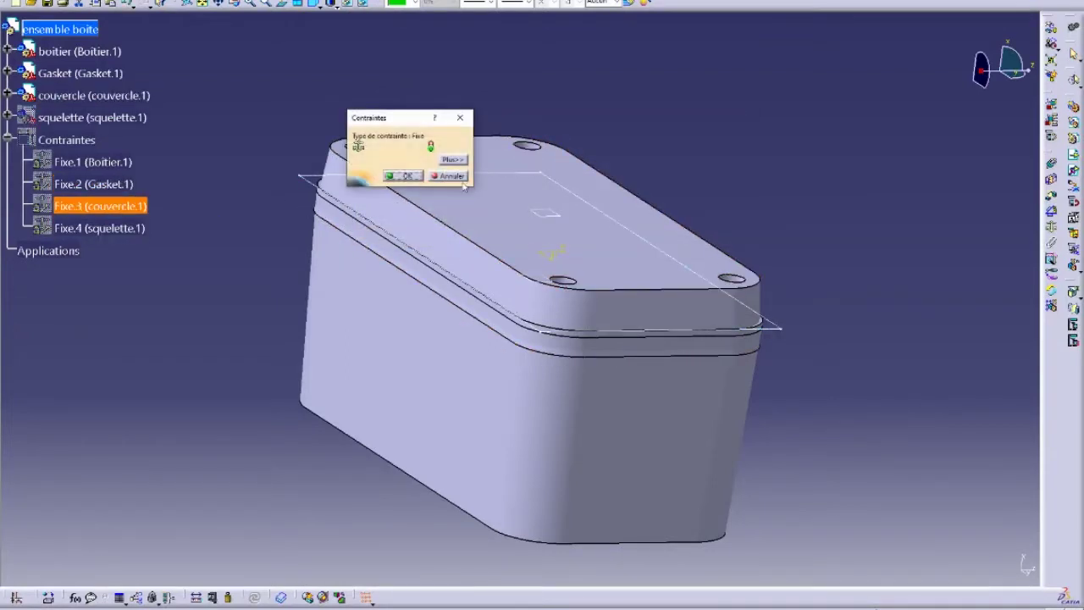
{"action": "left_click", "coordinate": [453, 160]}
{"action": "left_click_drag", "start_coordinate": [392, 187], "coordinate": [182, 192]}
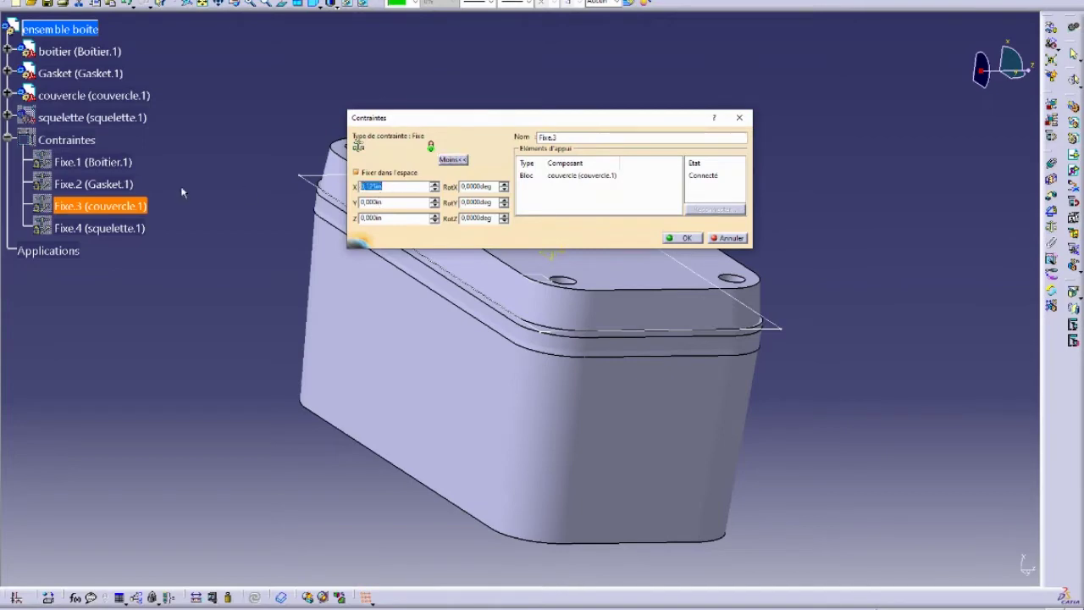
{"action": "key", "text": "Escape"}
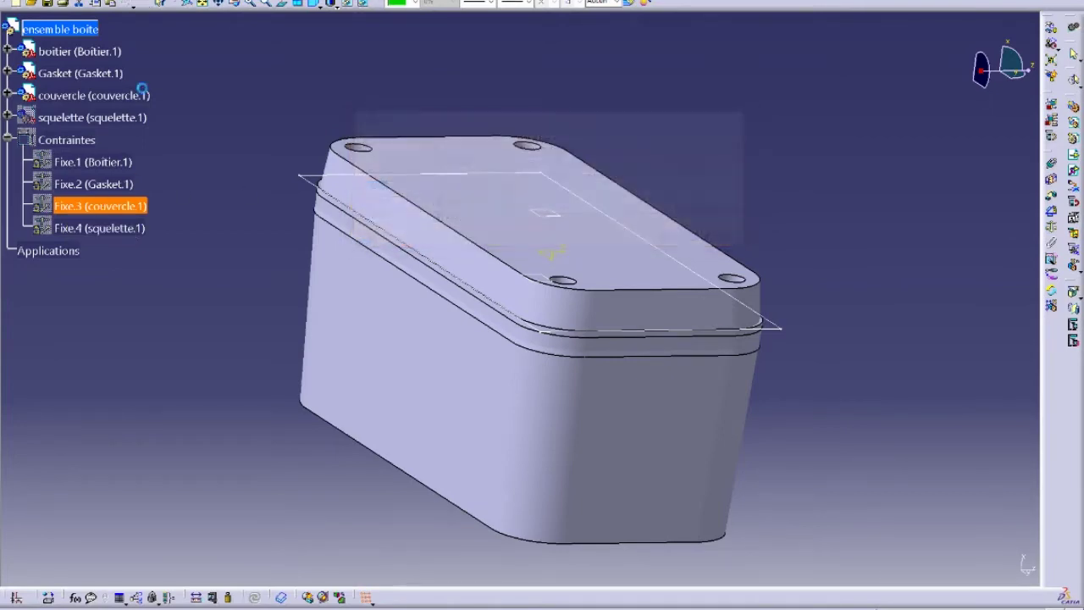
- Change the graphic colour of the couvercle component to blue
{"action": "middle_click_drag", "start_coordinate": [479, 394], "coordinate": [364, 194]}
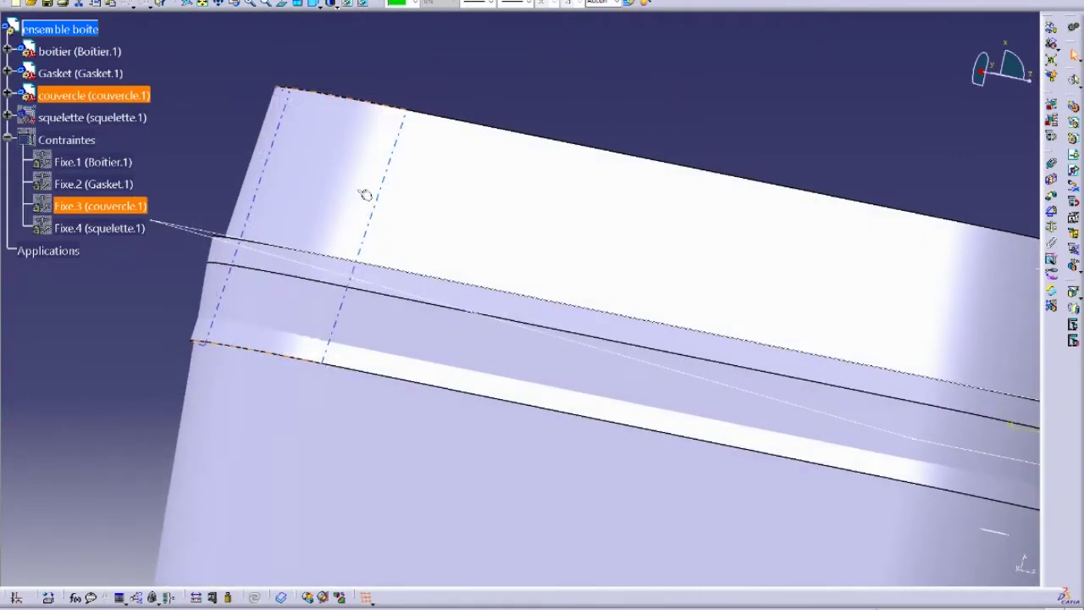
{"action": "left_click", "coordinate": [68, 95]}
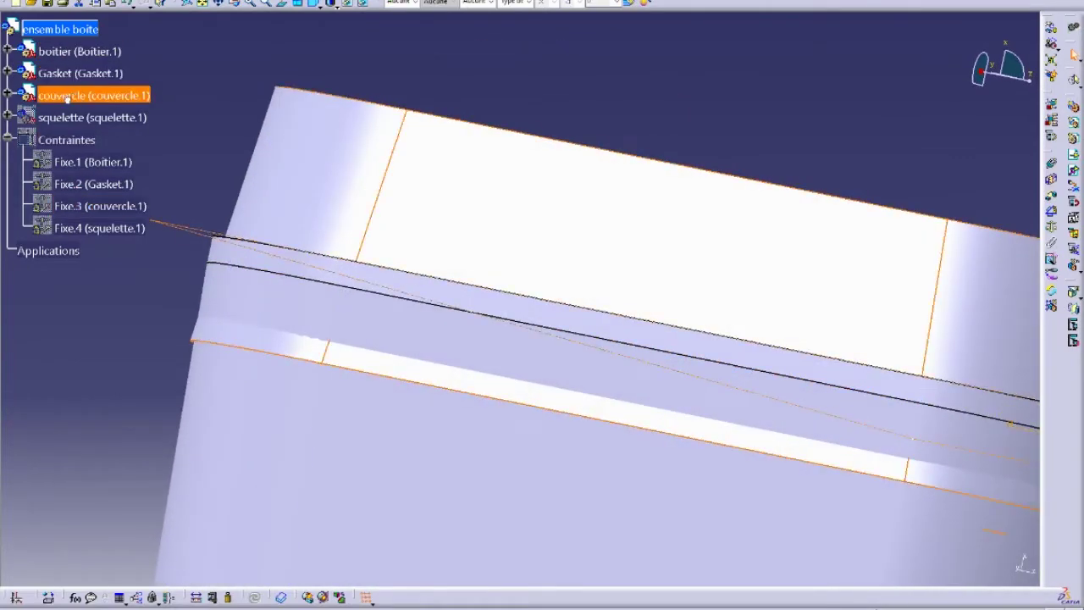
{"action": "left_click", "coordinate": [491, 4]}
{"action": "left_click", "coordinate": [492, 7]}
{"action": "left_click", "coordinate": [414, 4]}
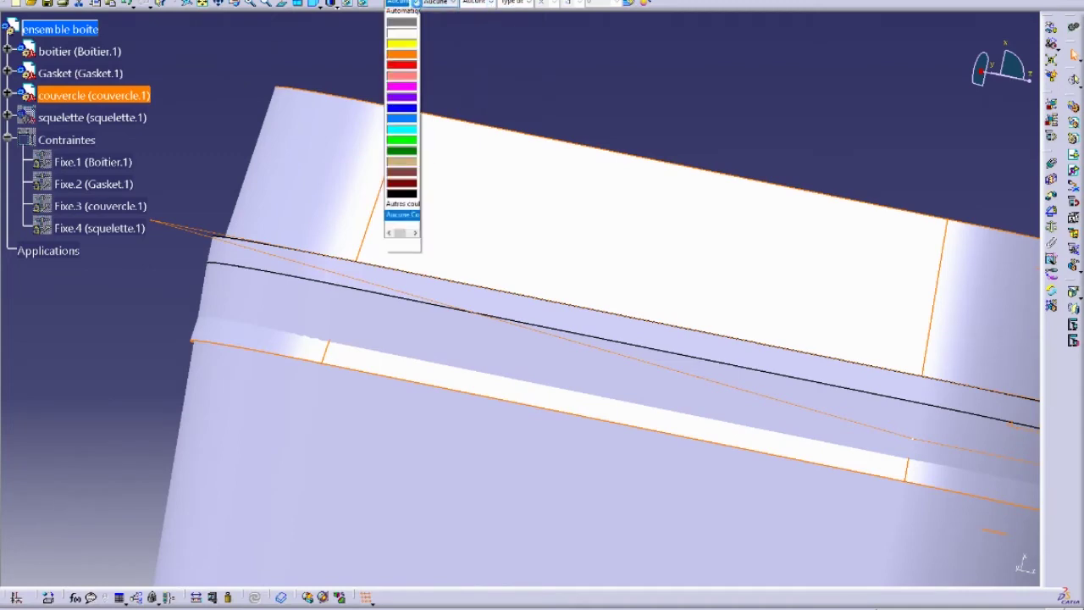
{"action": "left_click", "coordinate": [407, 135]}
{"action": "left_click", "coordinate": [554, 64]}
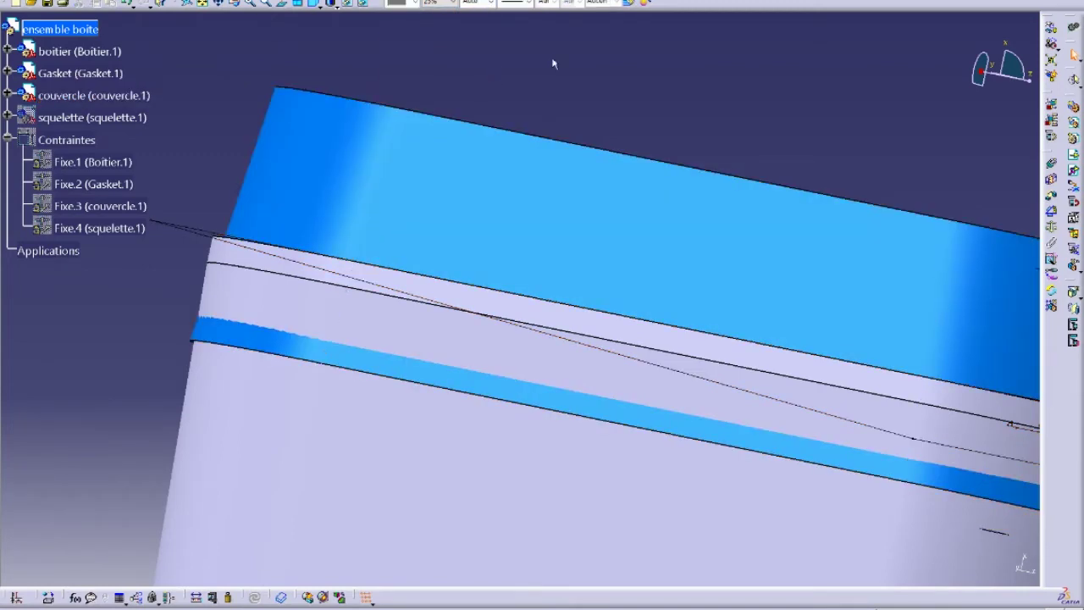
- Set the X position of the Fixe.3 constraint on couvercle.1 to 0 in
{"action": "middle_click_drag", "start_coordinate": [554, 66], "coordinate": [528, 44]}
{"action": "middle_click_drag", "start_coordinate": [215, 333], "coordinate": [399, 203]}
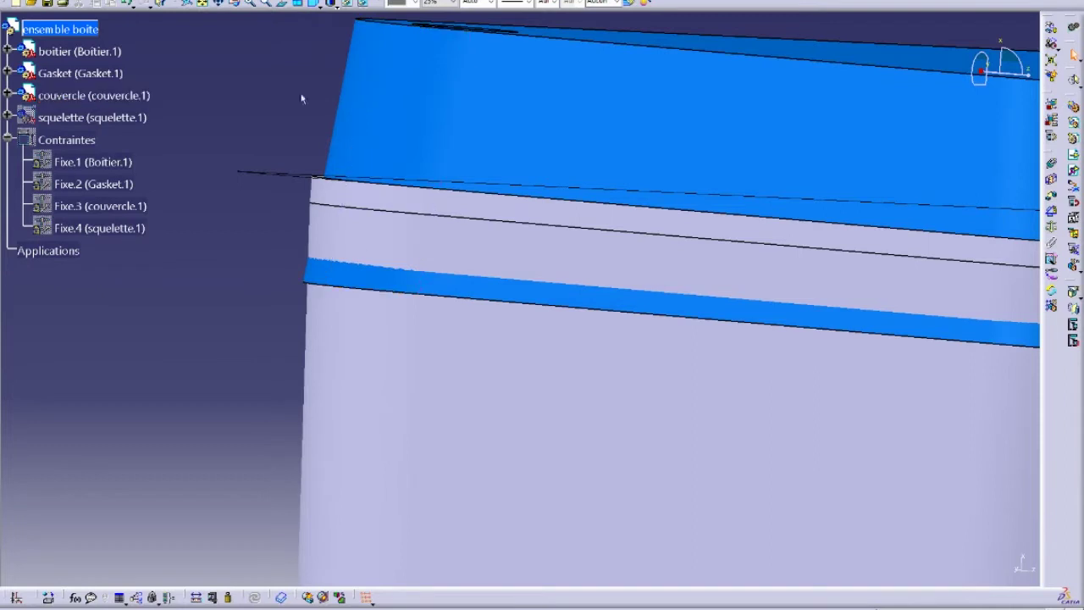
{"action": "double_click", "coordinate": [112, 207]}
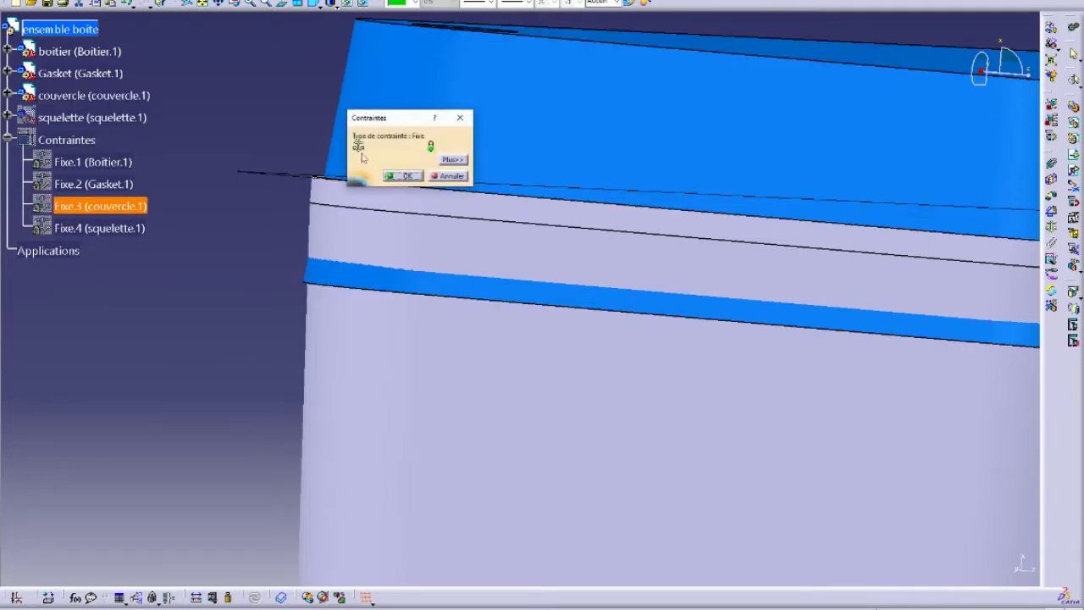
{"action": "left_click", "coordinate": [458, 161]}
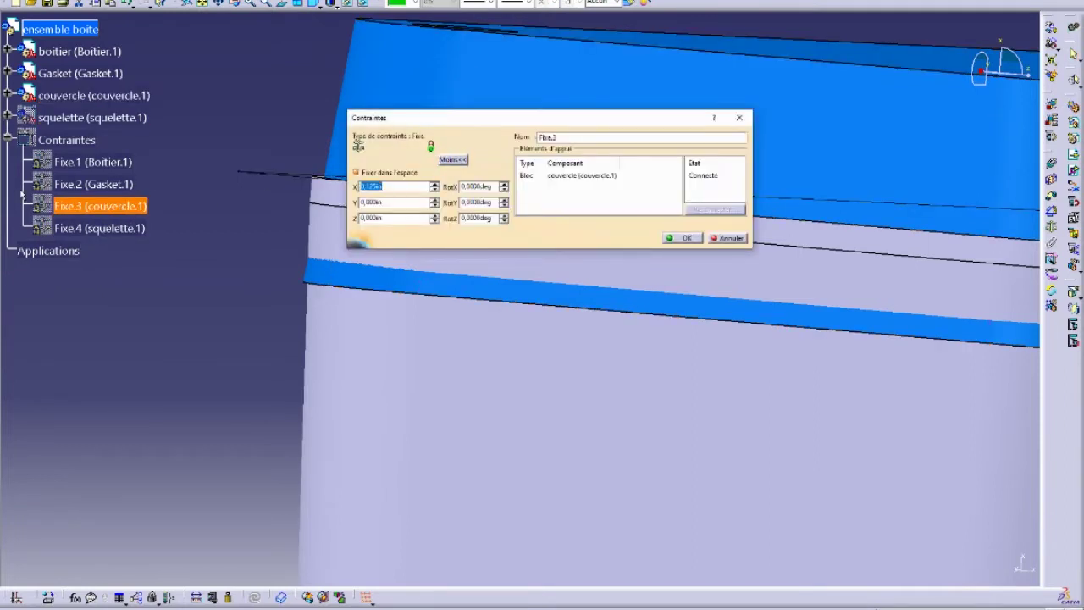
{"action": "type", "text": "0"}
{"action": "left_click", "coordinate": [694, 239]}
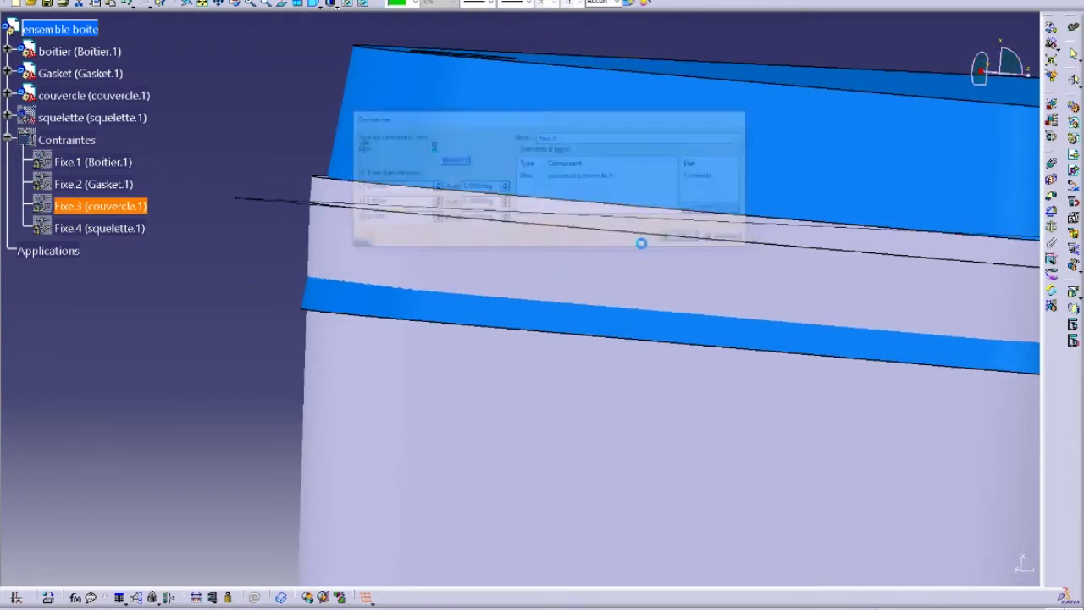
- Examine from several sides how the blue couvercle sits on the gasket and boitier
{"action": "middle_click_drag", "start_coordinate": [299, 263], "coordinate": [376, 376], "text": "ctrl"}
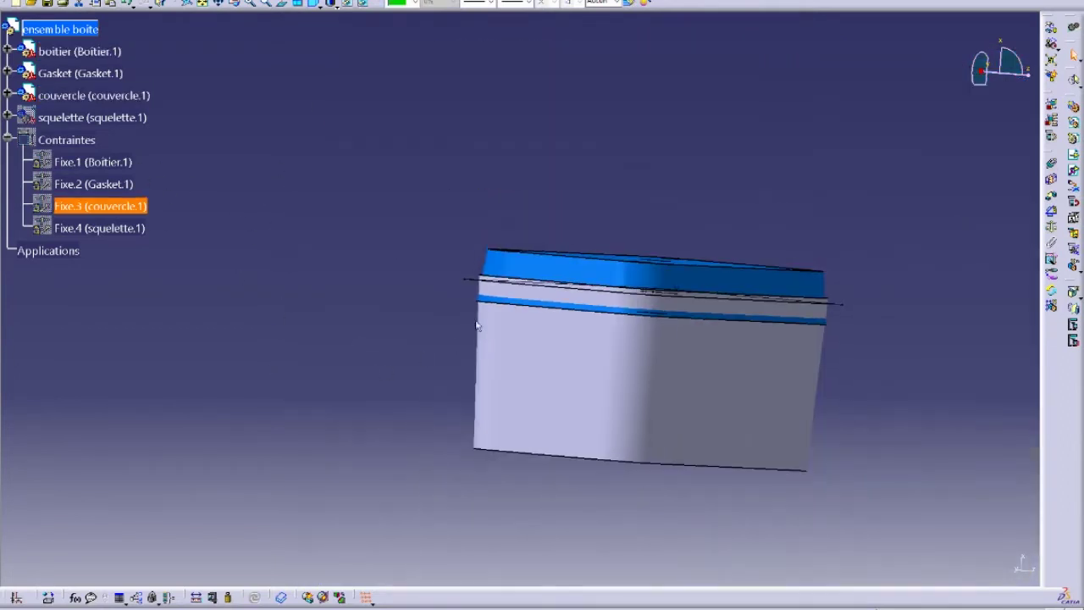
{"action": "middle_click_drag", "start_coordinate": [478, 327], "coordinate": [358, 300]}
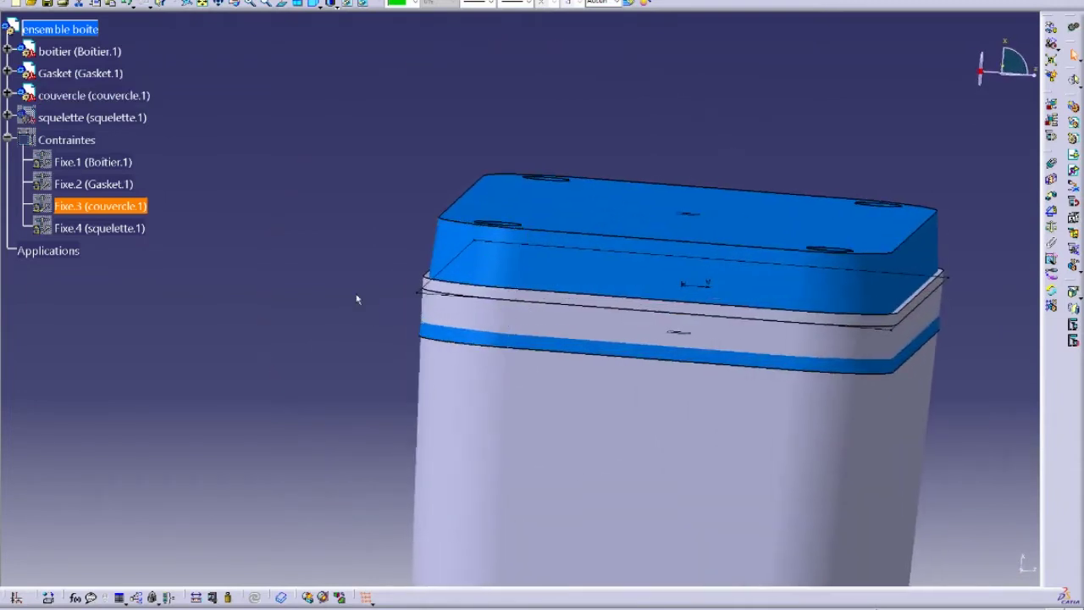
{"action": "left_click", "coordinate": [266, 364]}
{"action": "left_click", "coordinate": [70, 161]}
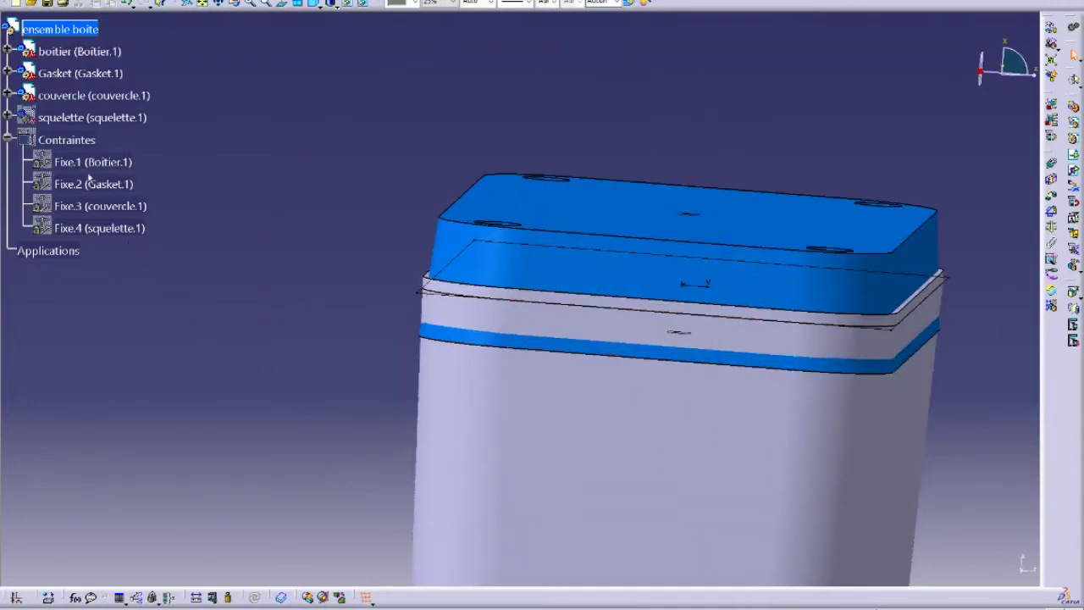
{"action": "middle_click_drag", "start_coordinate": [262, 293], "coordinate": [474, 389]}
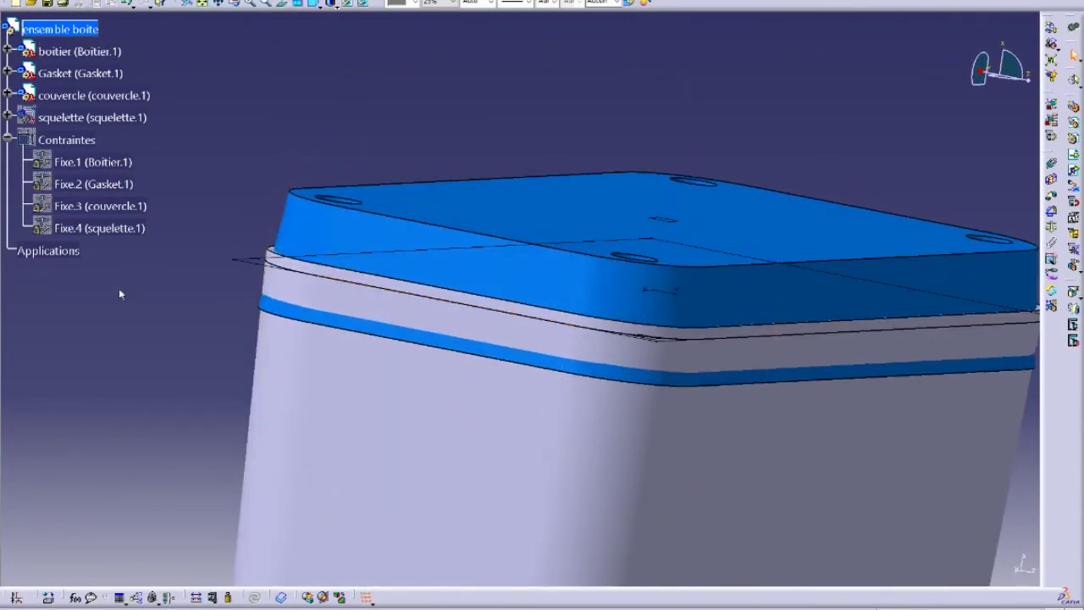
{"action": "middle_click_drag", "start_coordinate": [618, 266], "coordinate": [428, 246]}
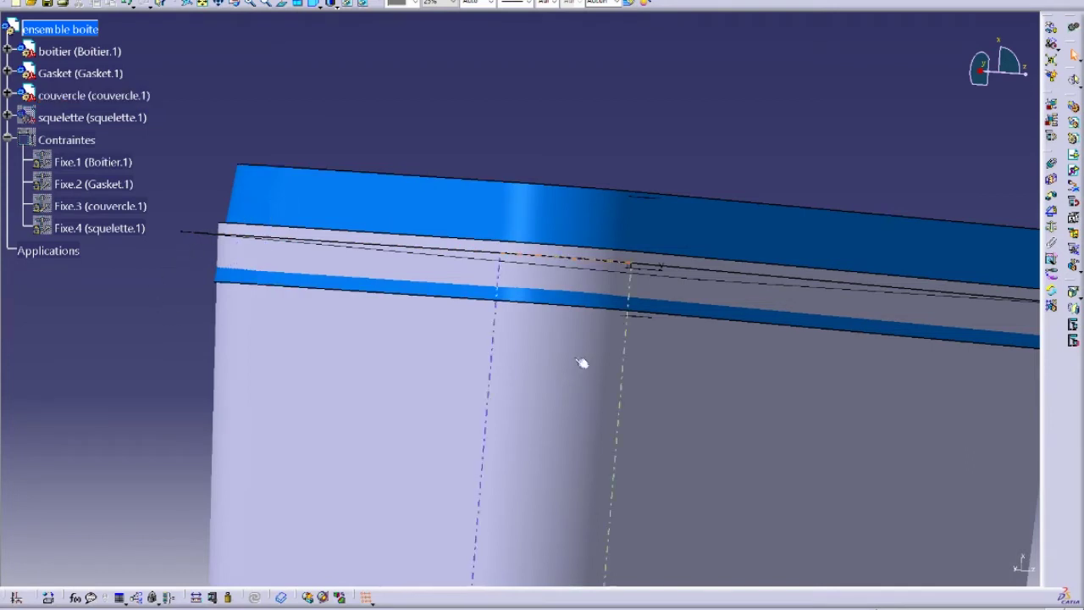
{"action": "middle_click_drag", "start_coordinate": [582, 363], "coordinate": [508, 312]}
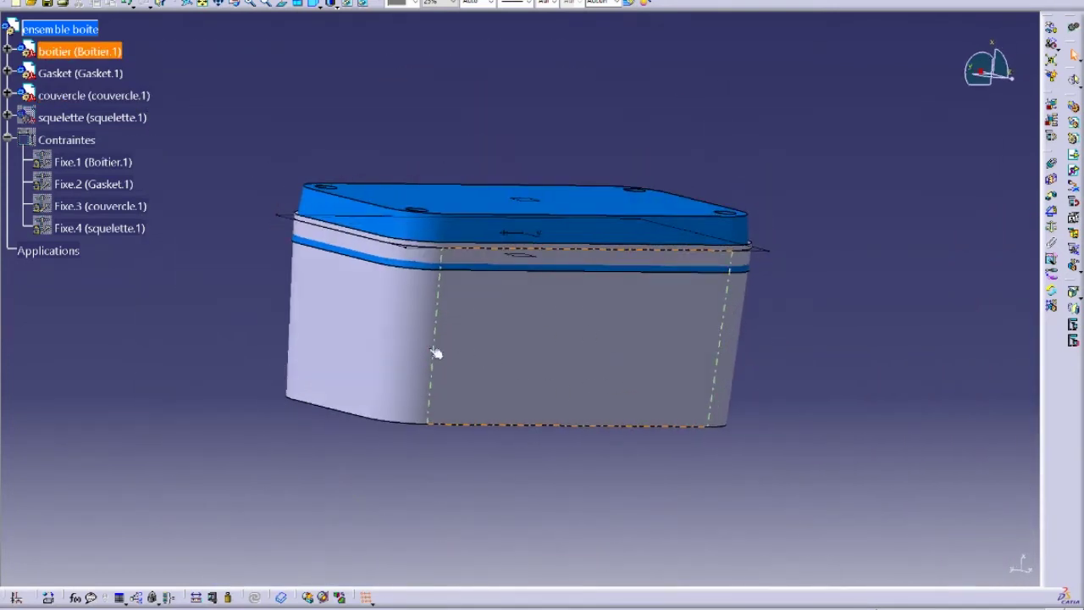
{"action": "middle_click_drag", "start_coordinate": [394, 415], "coordinate": [519, 409]}
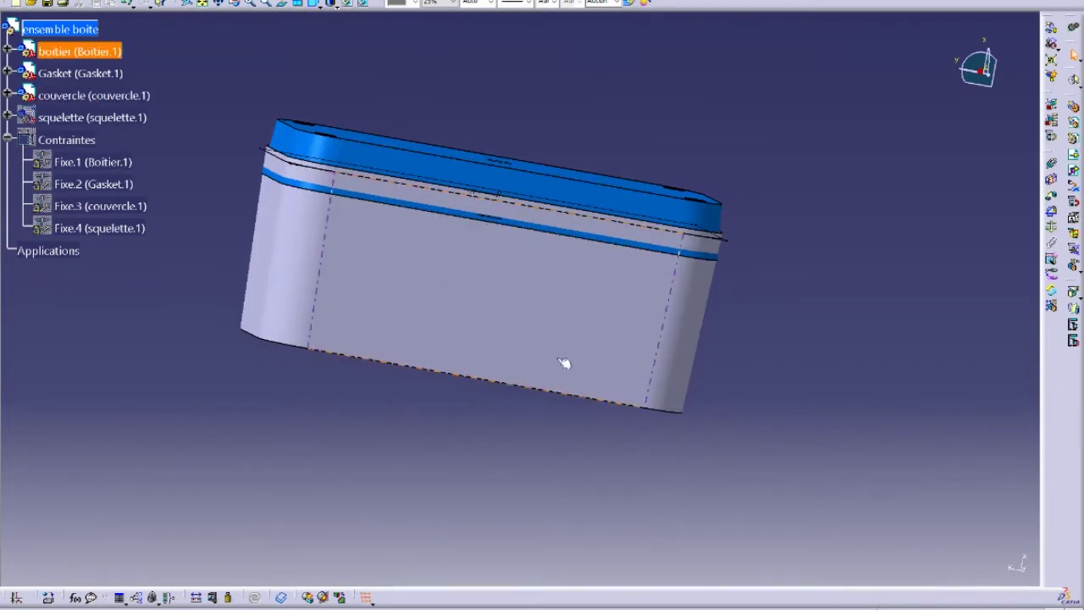
- Switch to the Squelette.CATPart document
{"action": "left_click", "coordinate": [279, 0]}
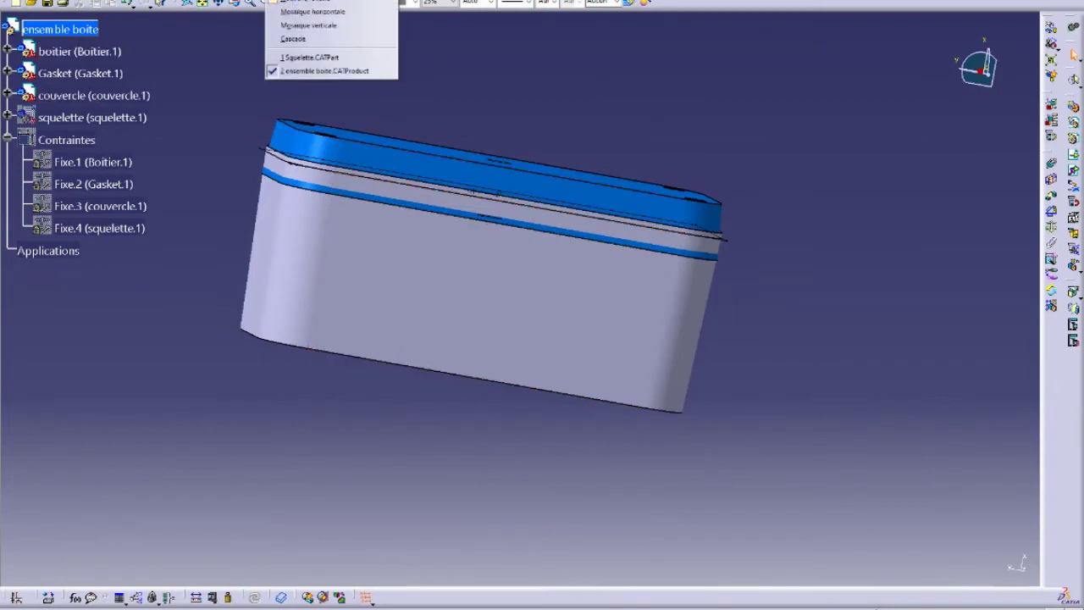
{"action": "left_click", "coordinate": [309, 57]}
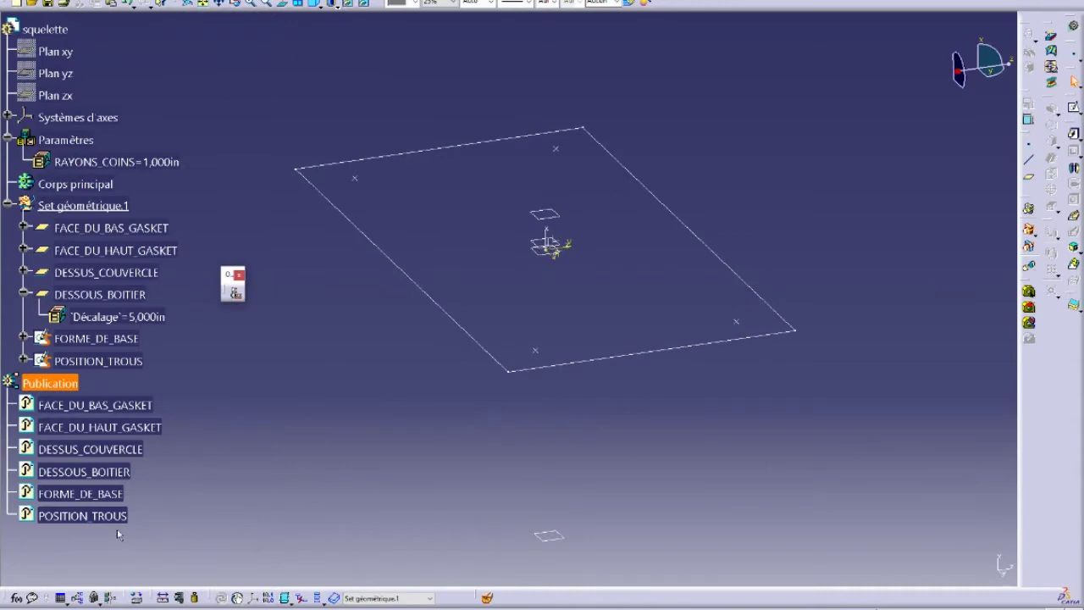
- Select the DESSOUS_BOITIER publication of the squelette part
{"action": "left_click", "coordinate": [84, 472]}
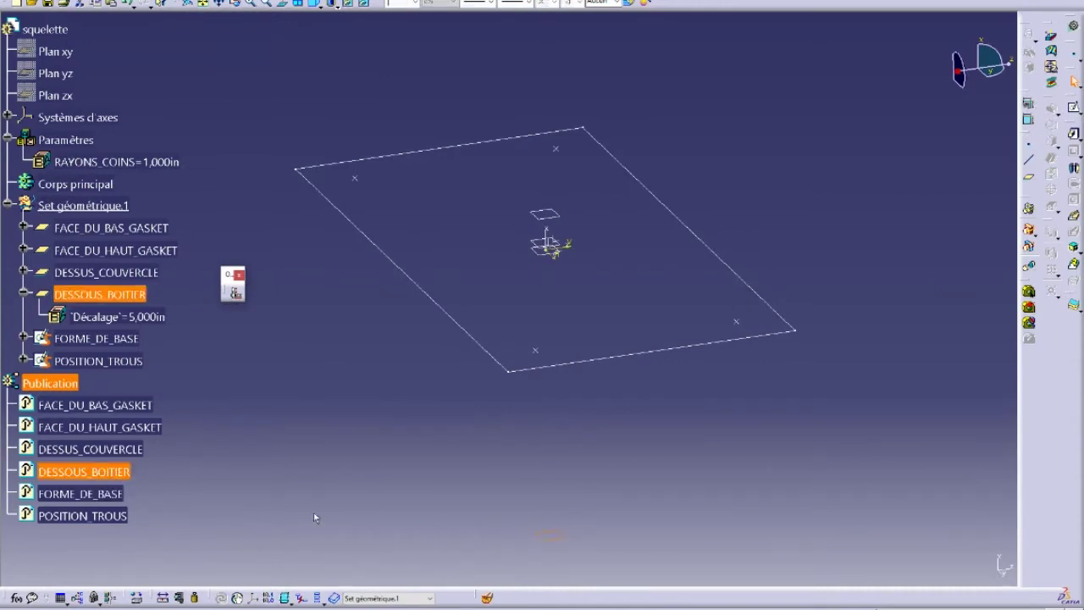
{"action": "middle_click_drag", "start_coordinate": [363, 507], "coordinate": [423, 336]}
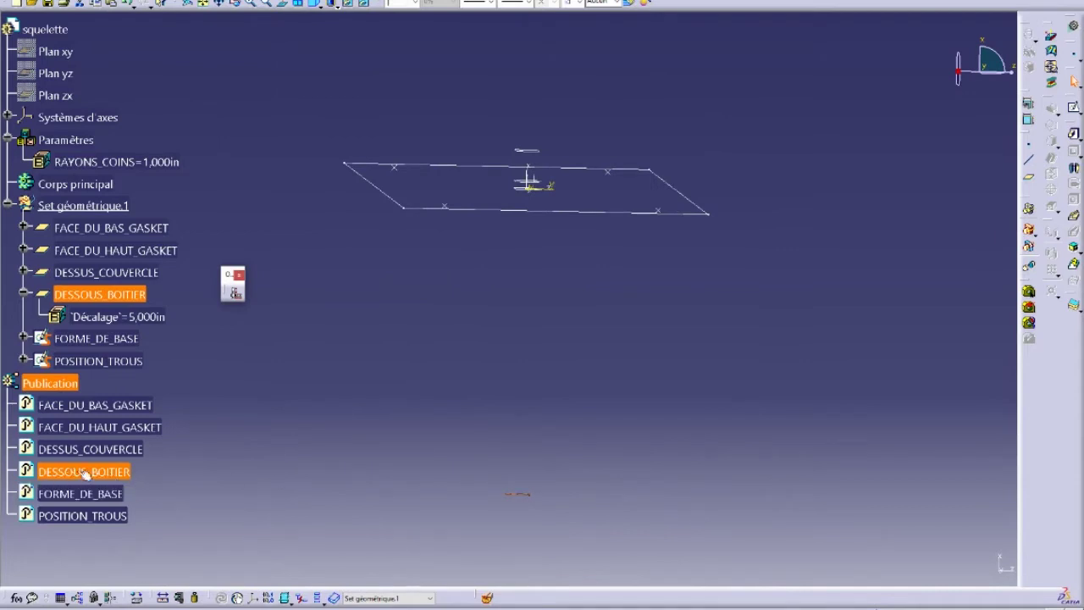
- Examine the boitier's underside in the ensemble boite assembly, and return to the Squelette.CATPart document
{"action": "left_click", "coordinate": [247, 0]}
{"action": "left_click", "coordinate": [287, 70]}
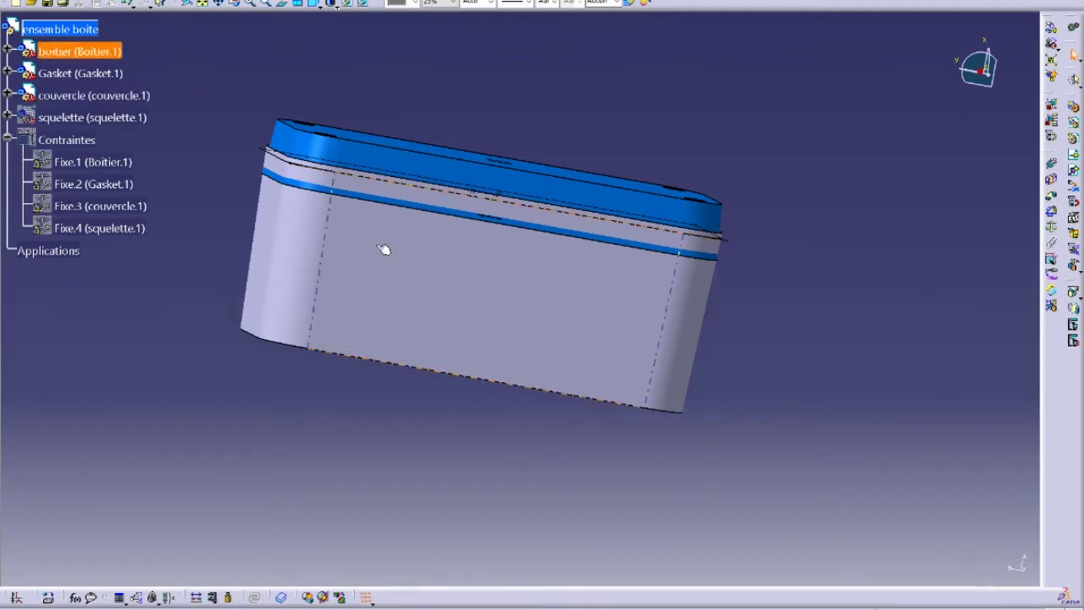
{"action": "middle_click_drag", "start_coordinate": [434, 385], "coordinate": [371, 363]}
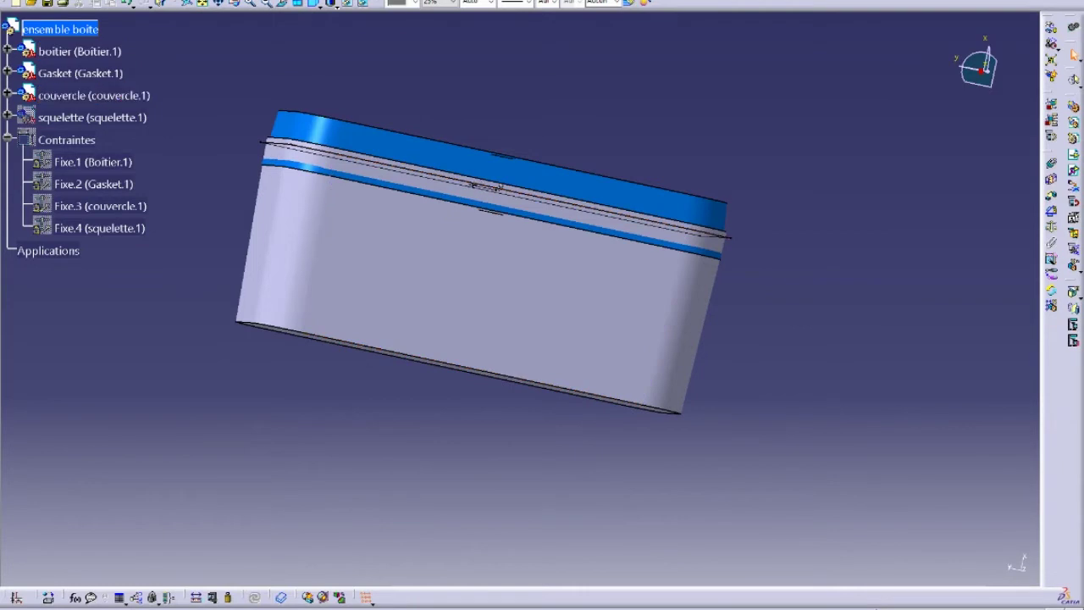
{"action": "left_click", "coordinate": [282, 0]}
{"action": "left_click", "coordinate": [287, 58]}
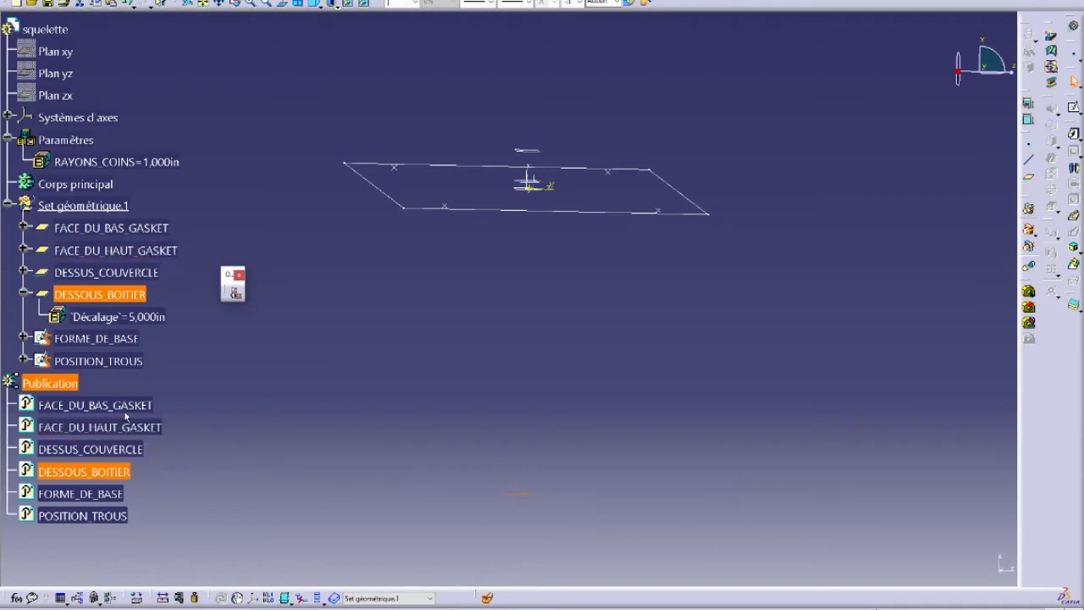
- Add the FACE_DU_BAS_GASKET publication to the selection and copy it together with DESSOUS_BOITIER
{"action": "mouse_move", "coordinate": [492, 365]}
{"action": "middle_mouse_down"}
{"action": "mouse_move", "coordinate": [528, 392]}
{"action": "mouse_move", "coordinate": [498, 427]}
{"action": "middle_mouse_up"}
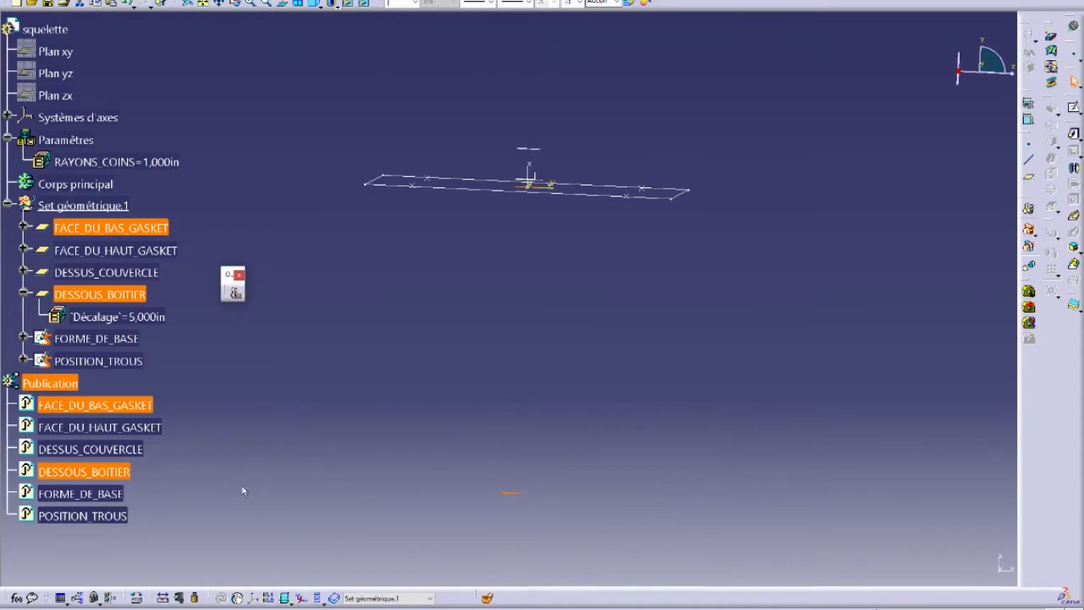
{"action": "left_click", "coordinate": [99, 406]}
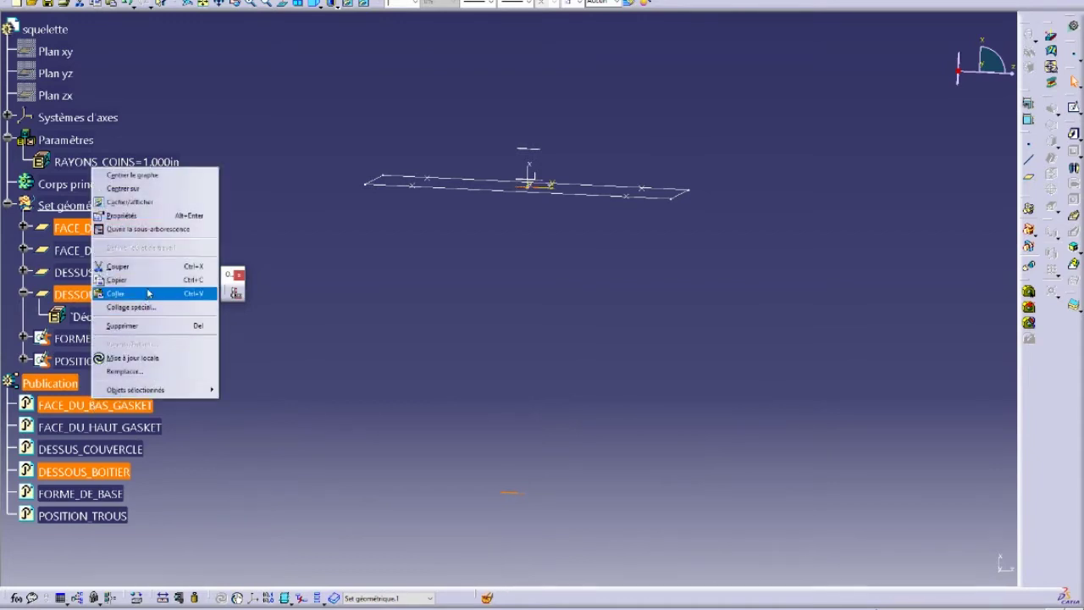
{"action": "left_click", "coordinate": [152, 281]}
{"action": "left_click", "coordinate": [298, 150]}
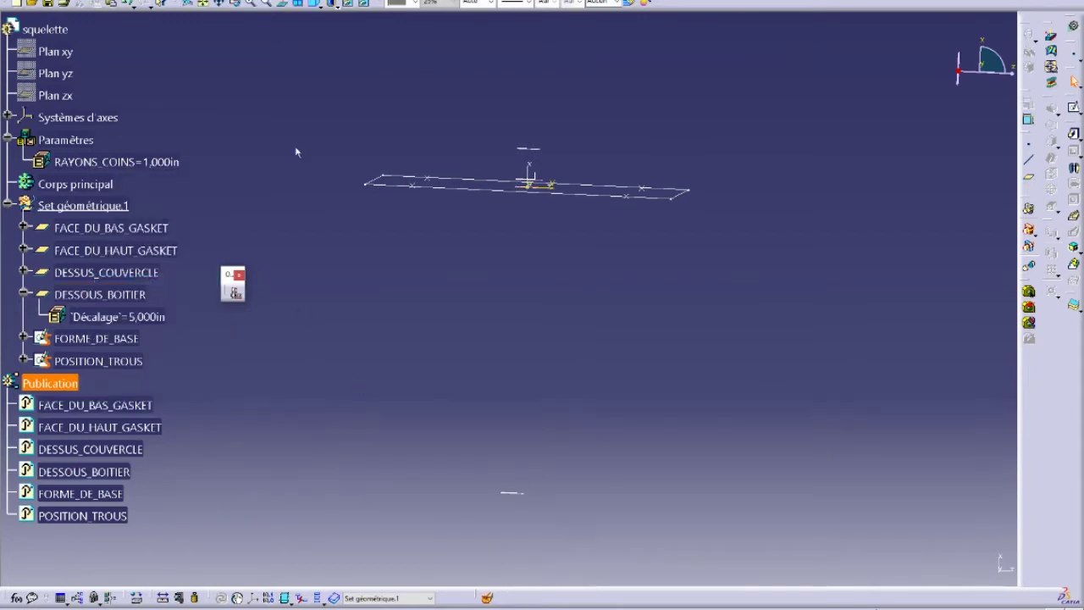
- Switch to ensemble boite.CATProduct and open the boitier component in a new window
{"action": "left_click", "coordinate": [246, 2]}
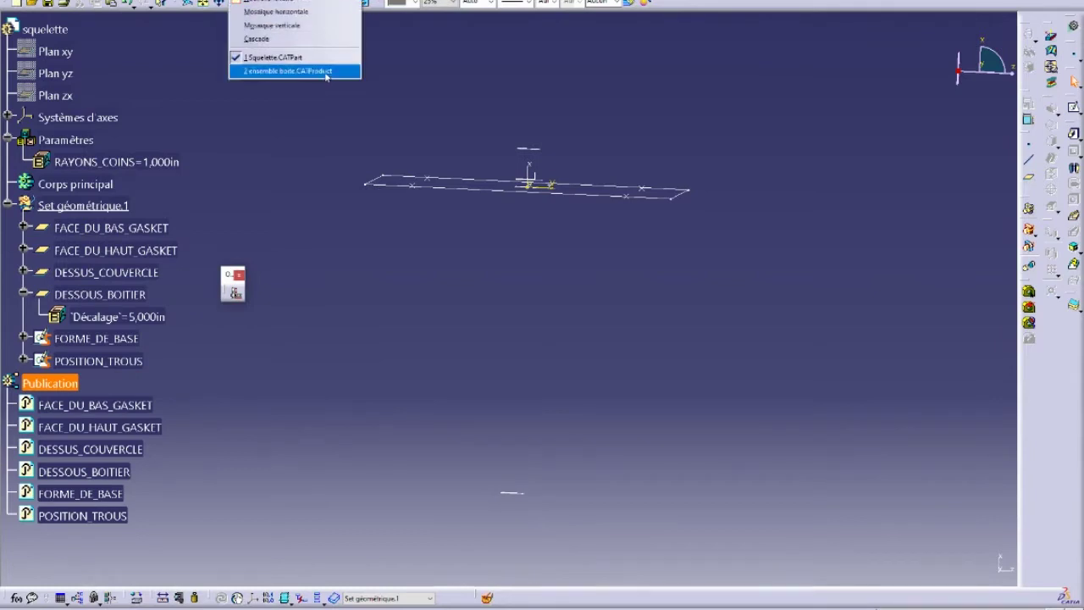
{"action": "left_click", "coordinate": [280, 71]}
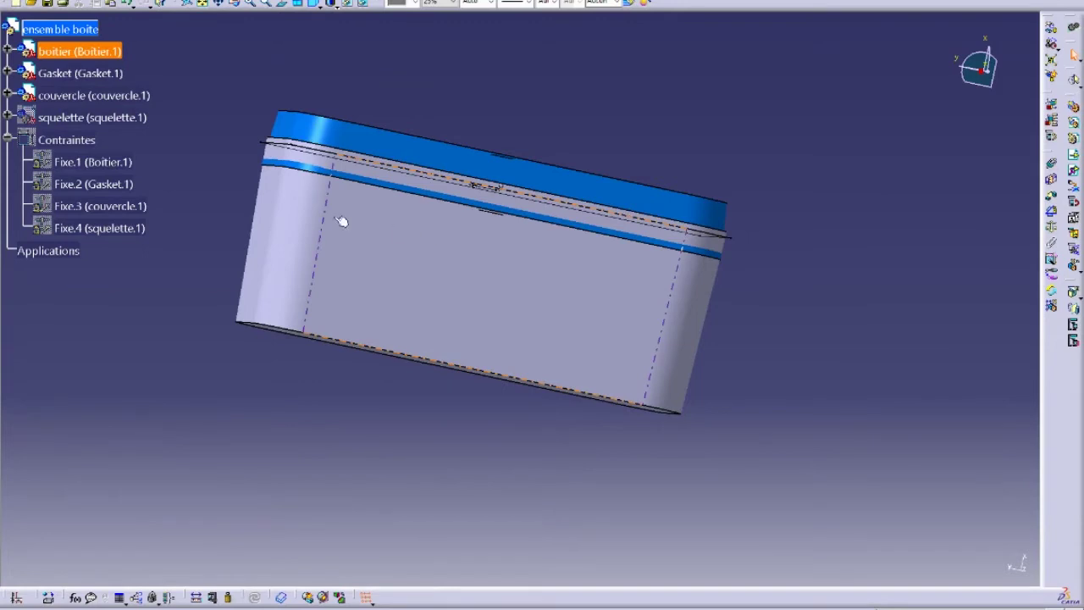
{"action": "middle_click_drag", "start_coordinate": [341, 223], "coordinate": [356, 160]}
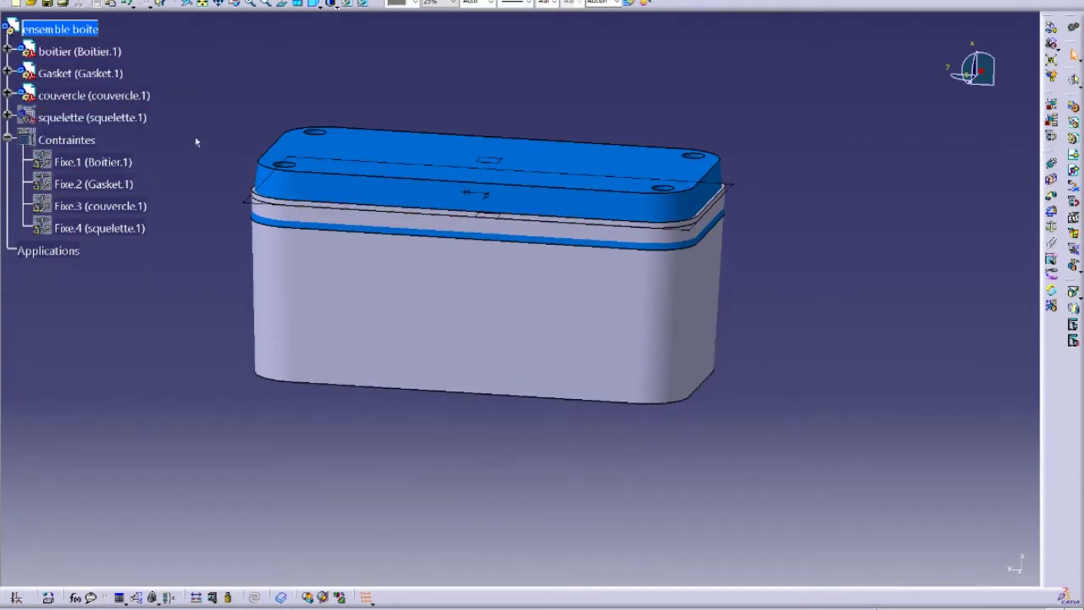
{"action": "right_click", "coordinate": [96, 52]}
{"action": "mouse_move", "coordinate": [159, 204]}
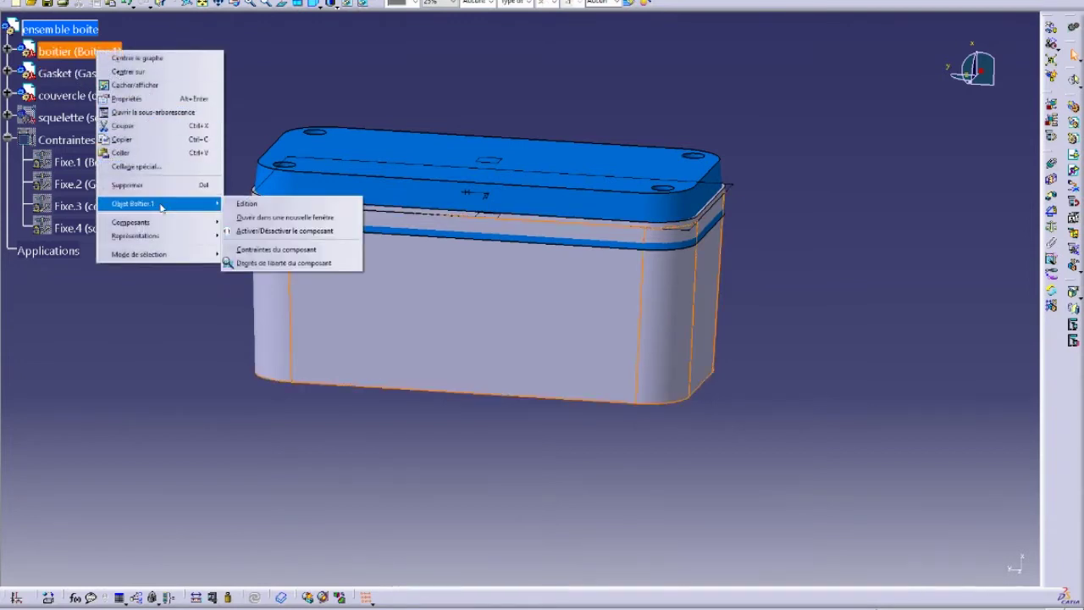
{"action": "left_click", "coordinate": [254, 219]}
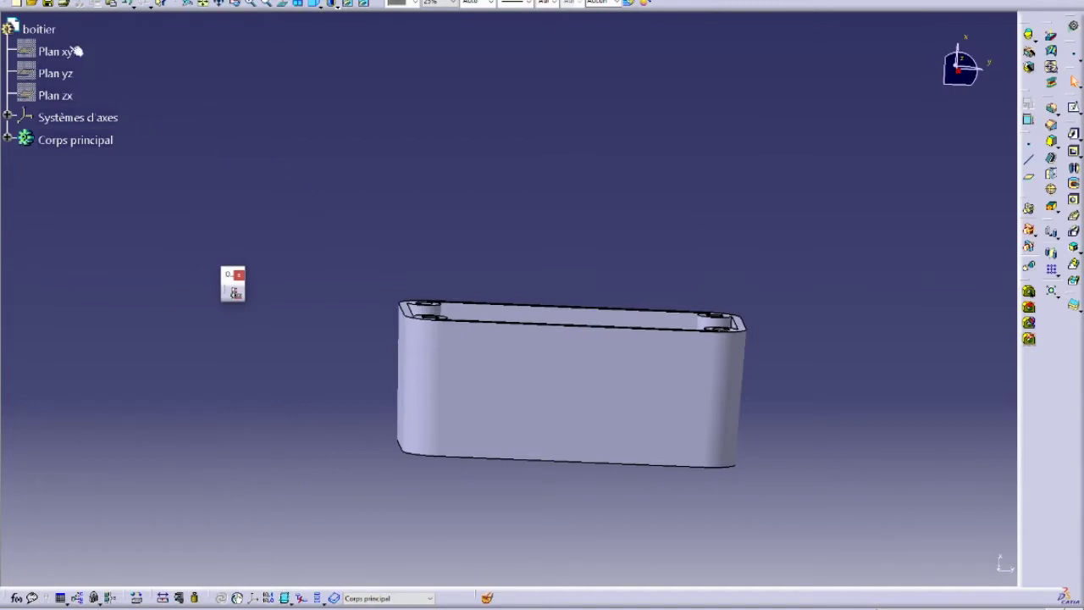
- Paste the copied skeleton planes into the boitier part with Collage spécial, as a result with link
{"action": "right_click", "coordinate": [37, 29]}
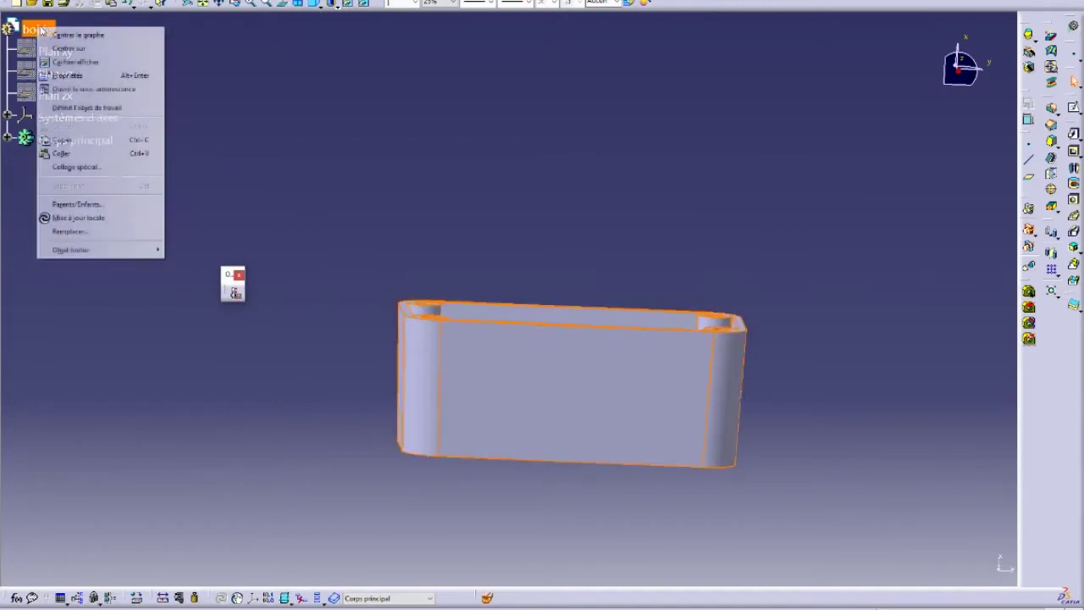
{"action": "left_click", "coordinate": [116, 169]}
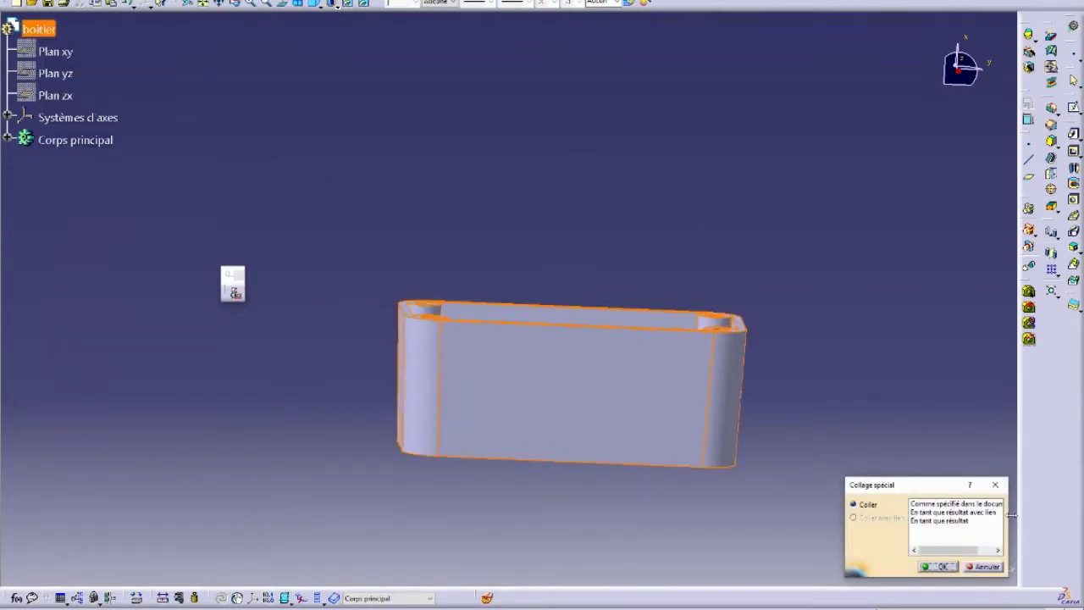
{"action": "left_click", "coordinate": [978, 512]}
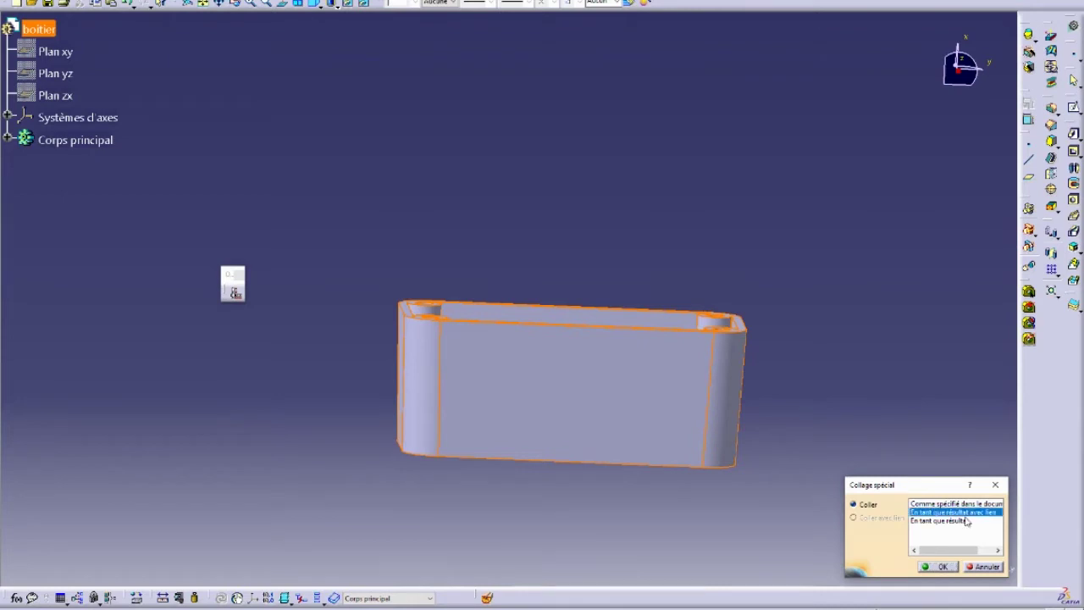
{"action": "left_click", "coordinate": [942, 567]}
- Set the second limit of Extrusion.1 to Jusqu'au plan, using the FACE_DU_BAS_GASKET external reference
{"action": "middle_click_drag", "start_coordinate": [299, 341], "coordinate": [527, 367]}
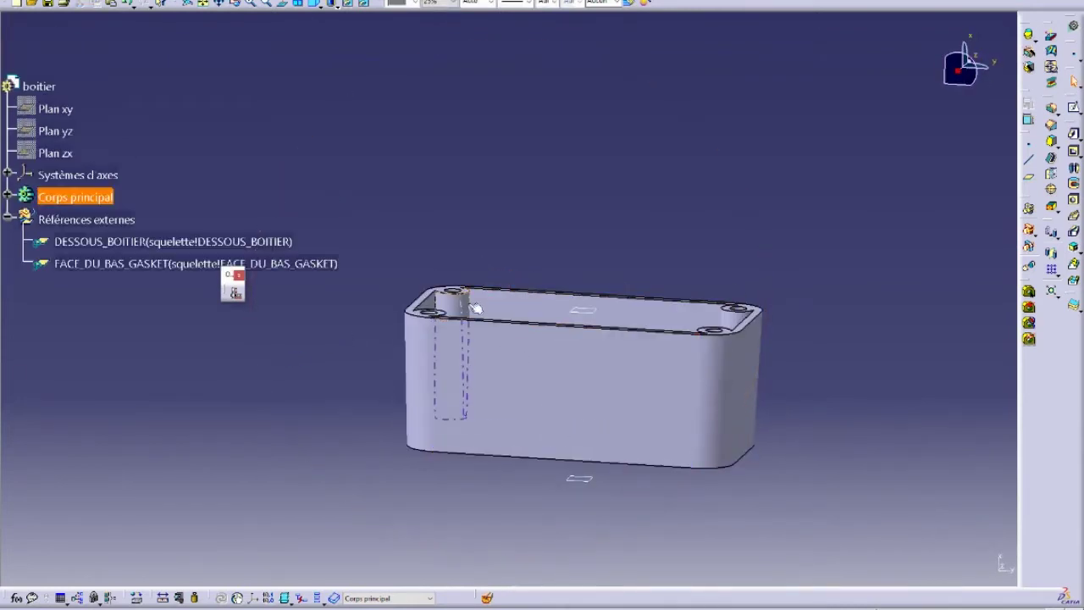
{"action": "left_click", "coordinate": [500, 466]}
{"action": "middle_click_drag", "start_coordinate": [500, 467], "coordinate": [494, 398]}
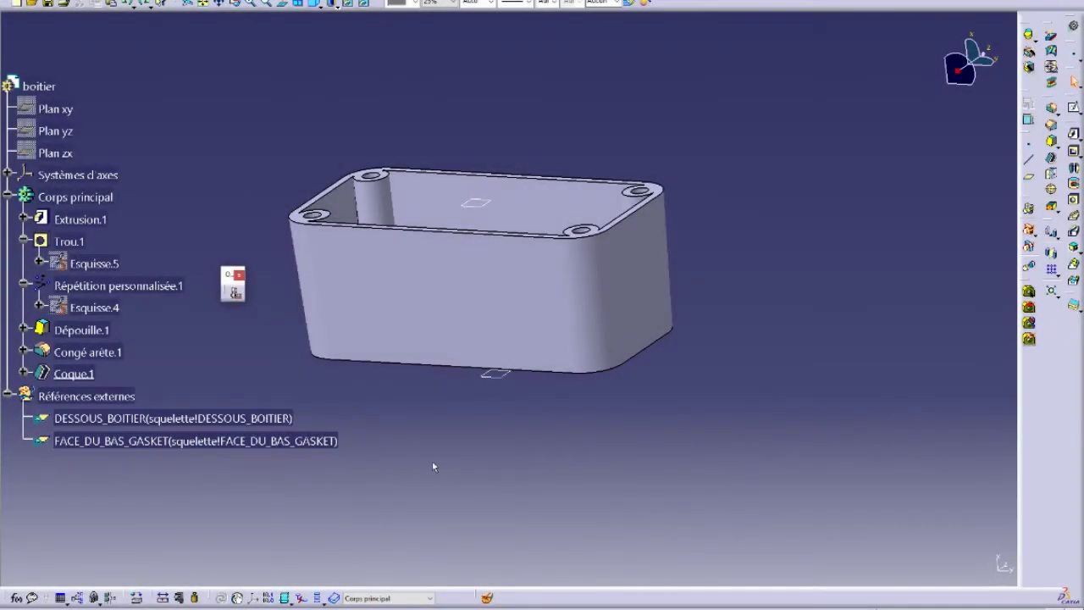
{"action": "middle_click_drag", "start_coordinate": [440, 388], "coordinate": [489, 326]}
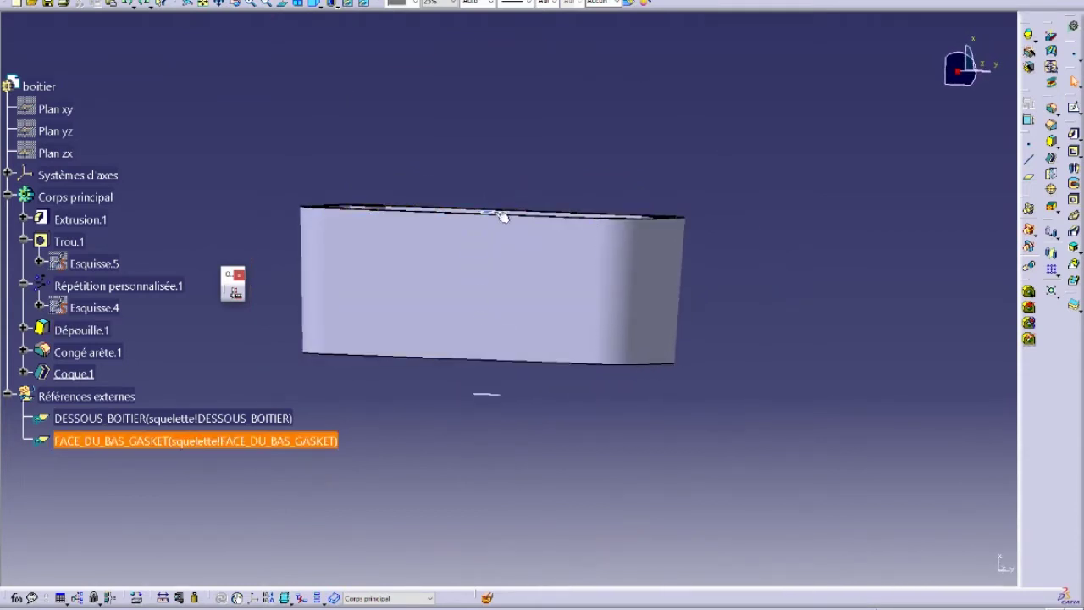
{"action": "double_click", "coordinate": [85, 218]}
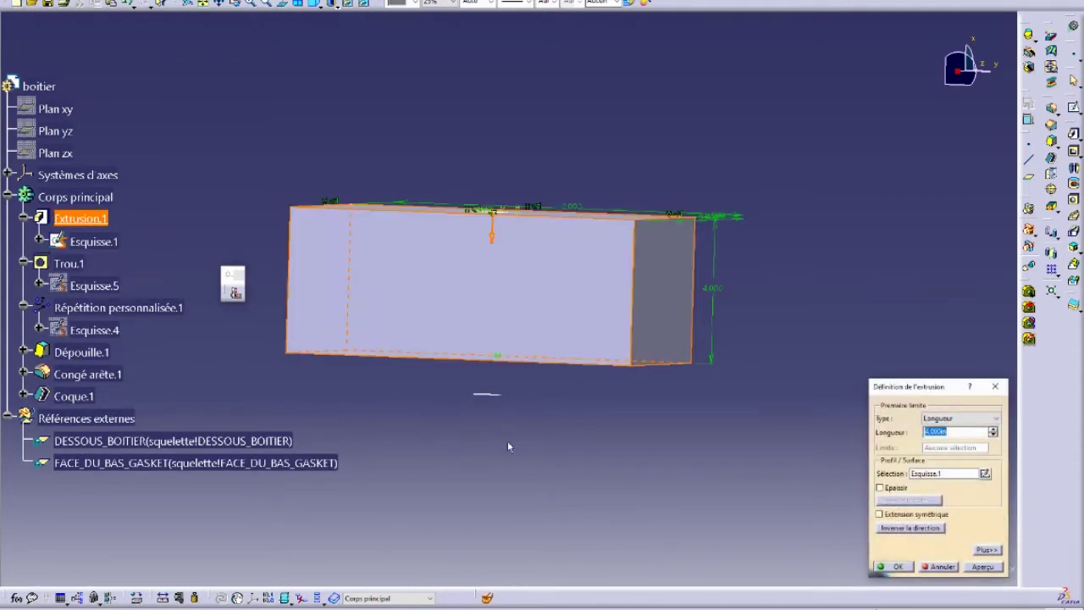
{"action": "middle_click_drag", "start_coordinate": [509, 442], "coordinate": [550, 453]}
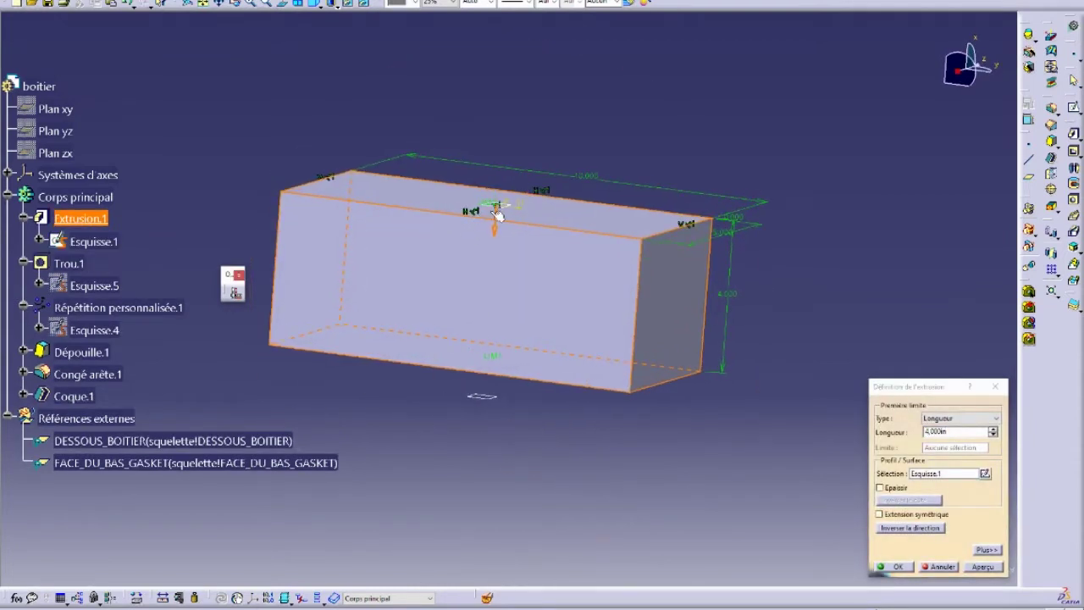
{"action": "left_click", "coordinate": [987, 549]}
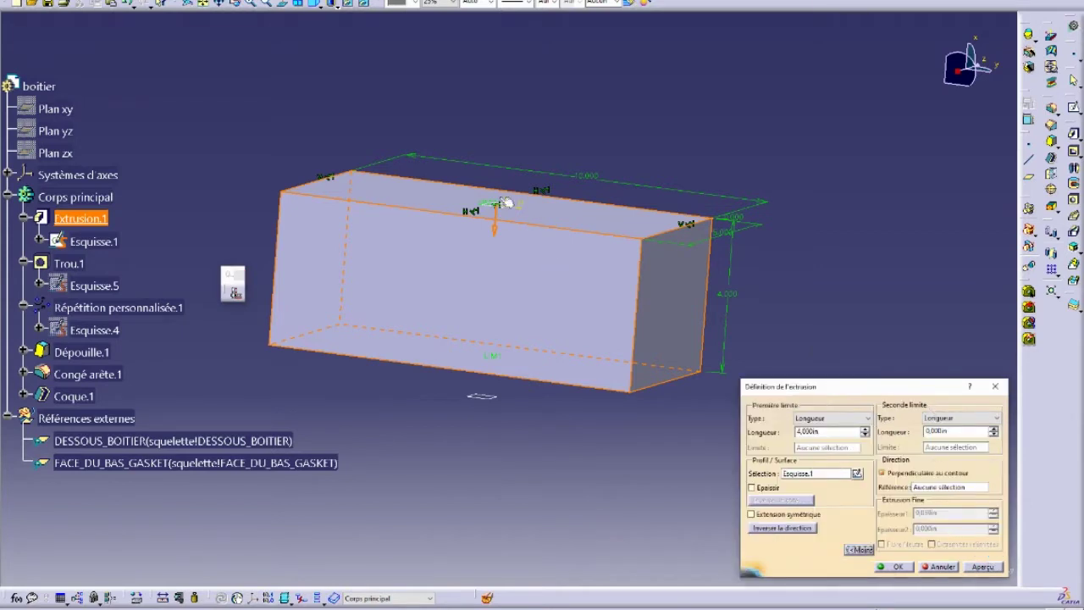
{"action": "left_click", "coordinate": [955, 418]}
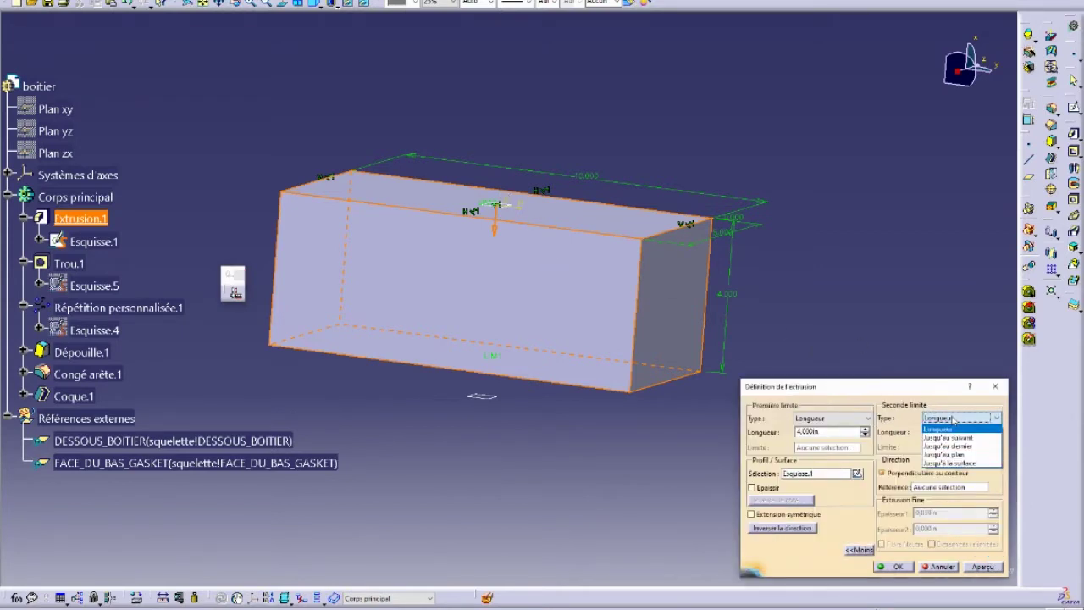
{"action": "left_click", "coordinate": [955, 454]}
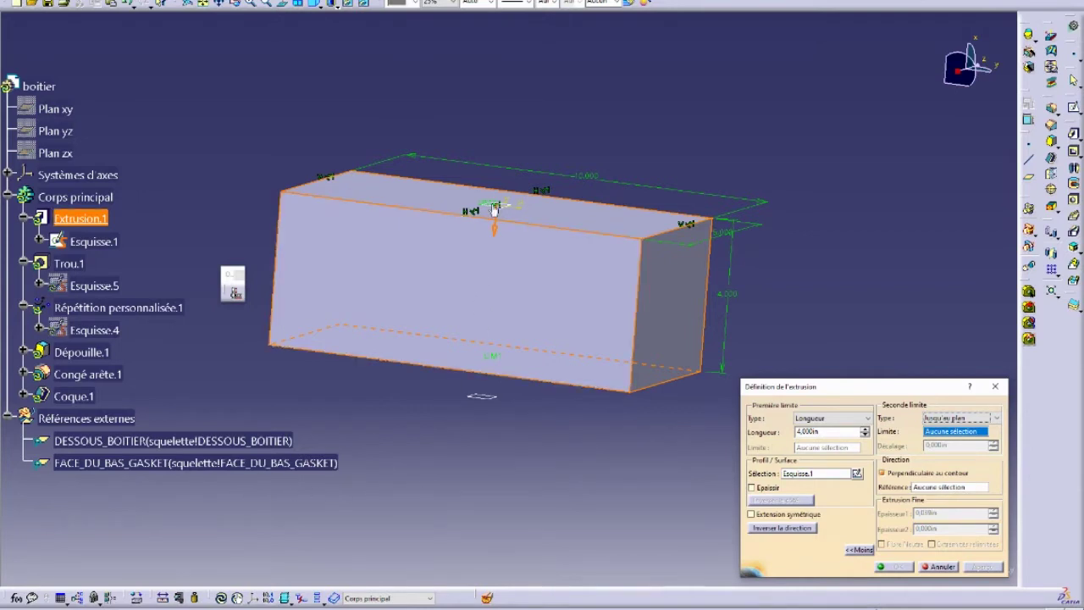
{"action": "left_click", "coordinate": [155, 466]}
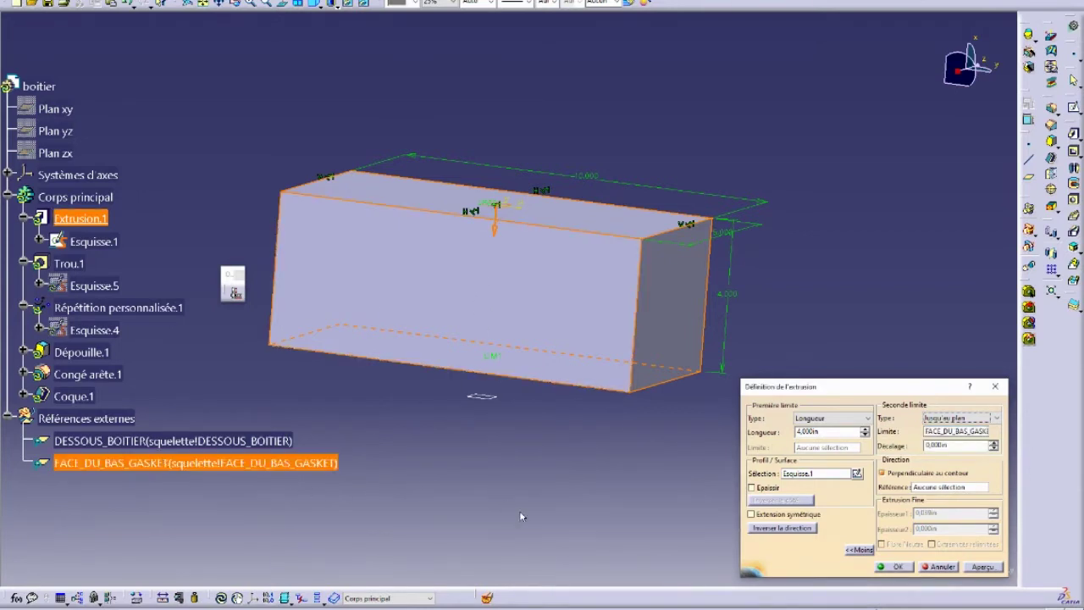
- Set the first limit of Extrusion.1 to Jusqu'au plan at DESSOUS_BOITIER and apply the new extrusion definition
{"action": "left_click", "coordinate": [820, 432]}
{"action": "left_click_drag", "start_coordinate": [818, 432], "coordinate": [778, 432]}
{"action": "left_click", "coordinate": [834, 418]}
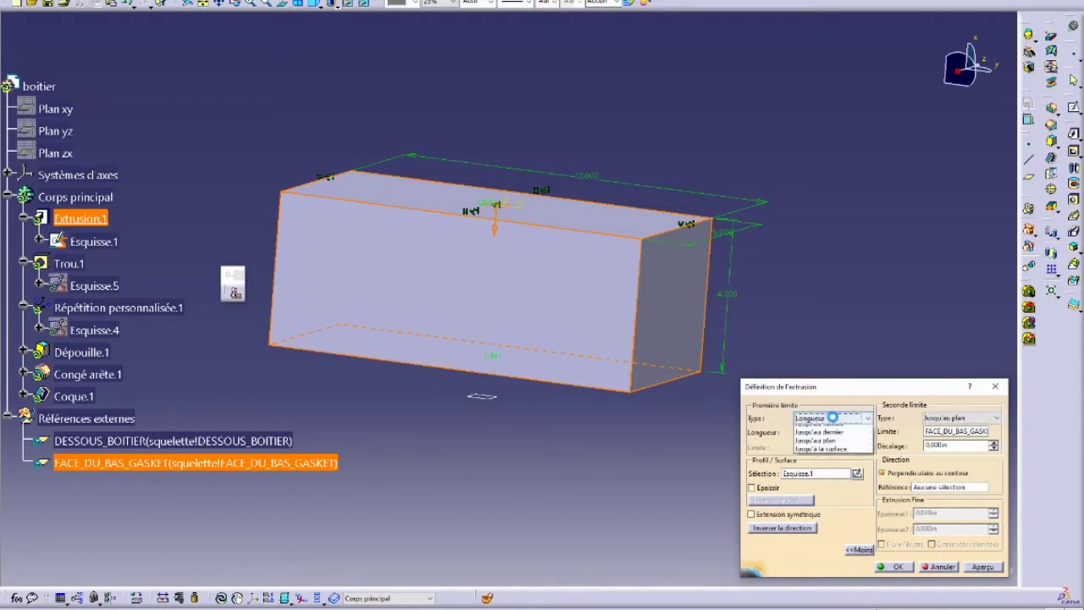
{"action": "left_click", "coordinate": [828, 455]}
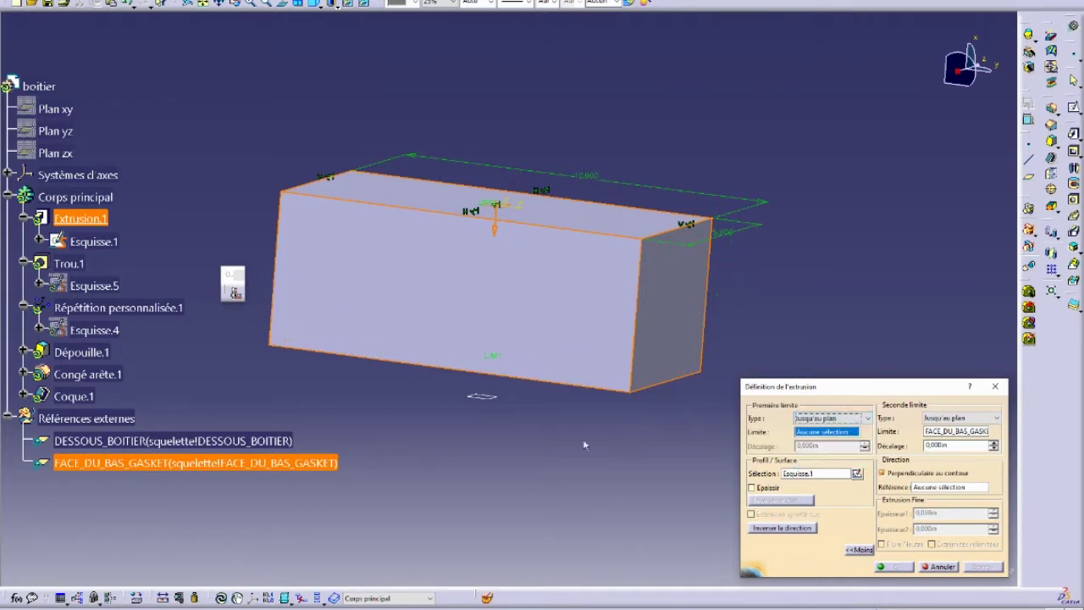
{"action": "left_click", "coordinate": [479, 397]}
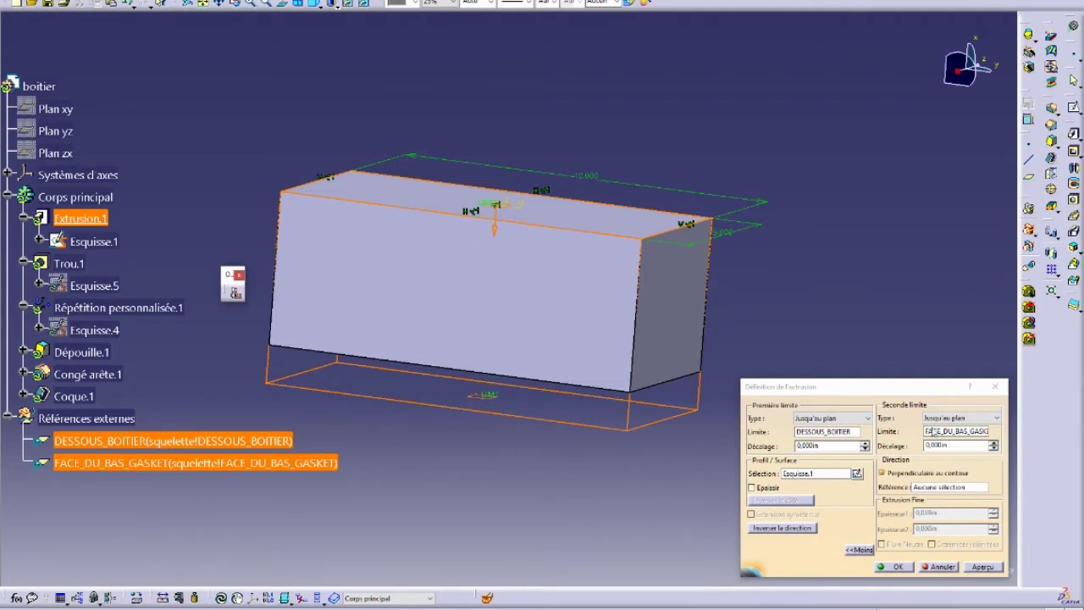
{"action": "left_click", "coordinate": [894, 568]}
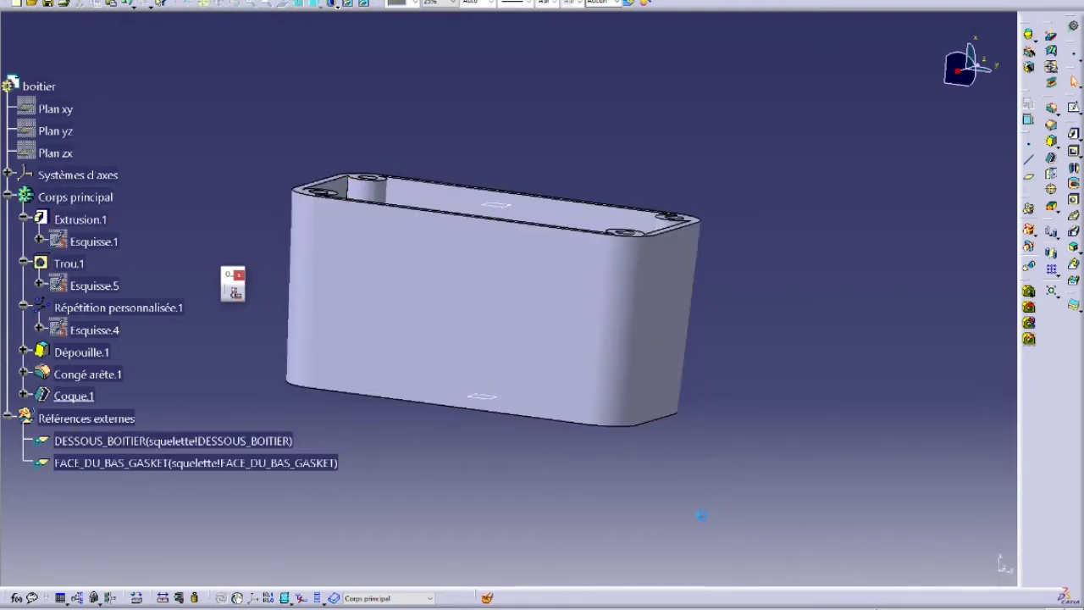
- Switch to Squelette.CATPart and set the DESSOUS_BOITIER plane's offset from FACE_DU_BAS_GASKET to 2 in
{"action": "middle_click_drag", "start_coordinate": [578, 147], "coordinate": [421, 111]}
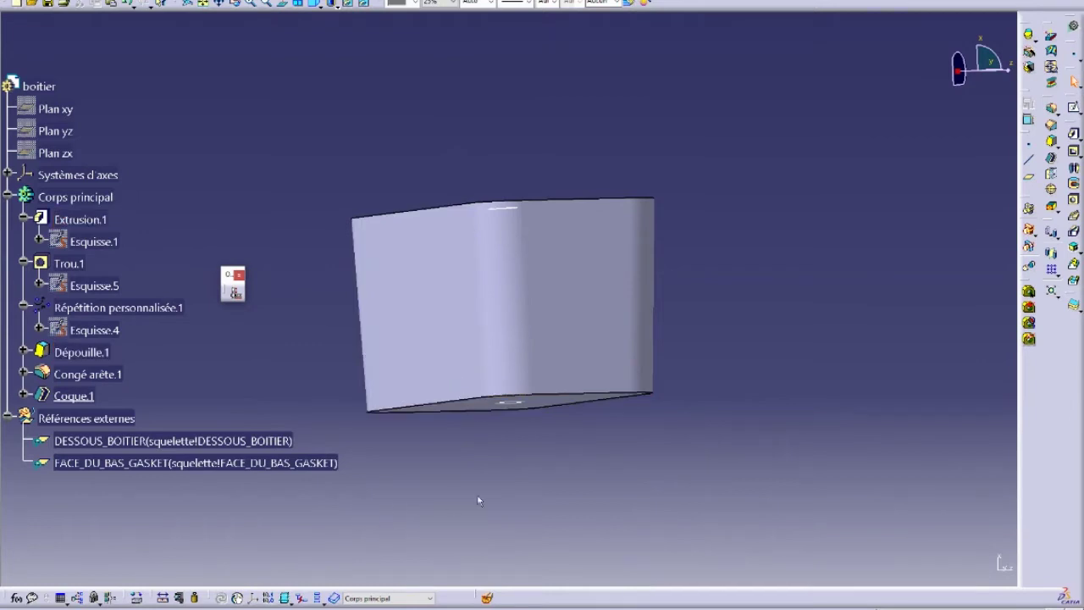
{"action": "middle_click_drag", "start_coordinate": [479, 500], "coordinate": [663, 462]}
{"action": "left_click", "coordinate": [178, 463]}
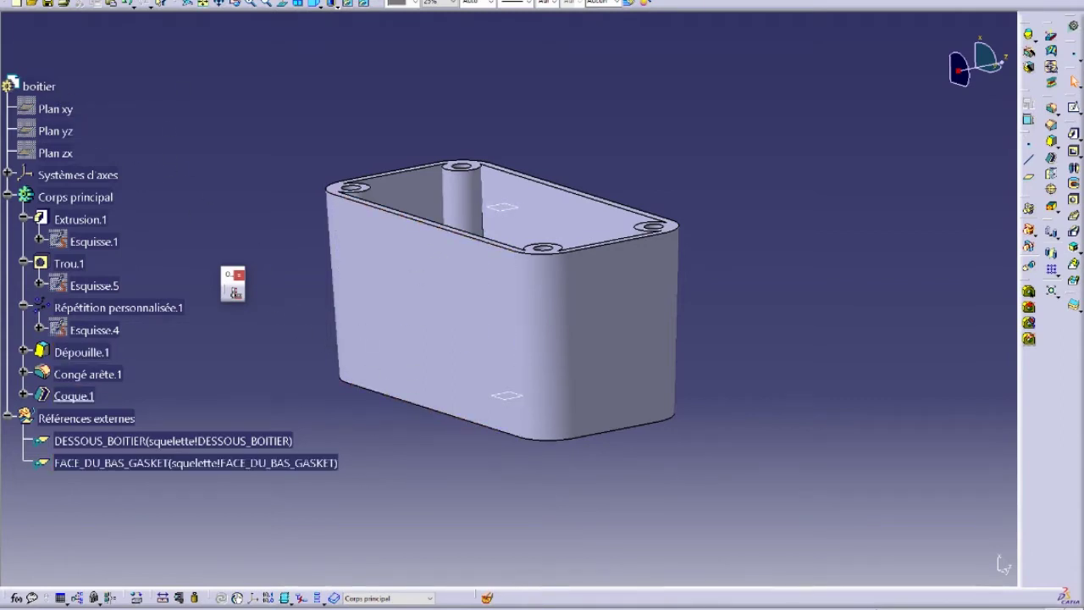
{"action": "left_click", "coordinate": [245, 0]}
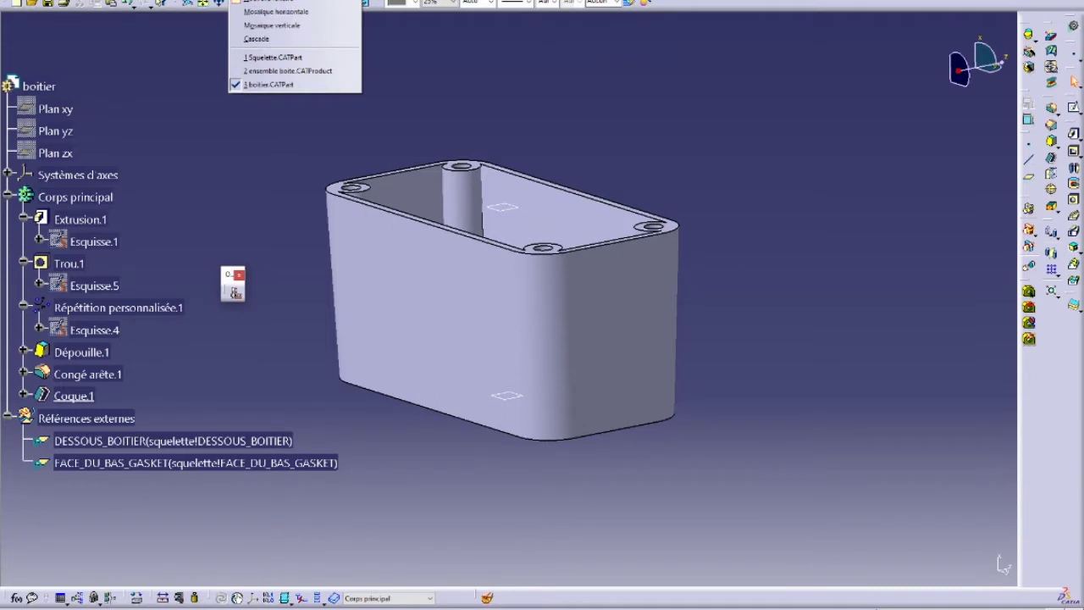
{"action": "left_click", "coordinate": [292, 57]}
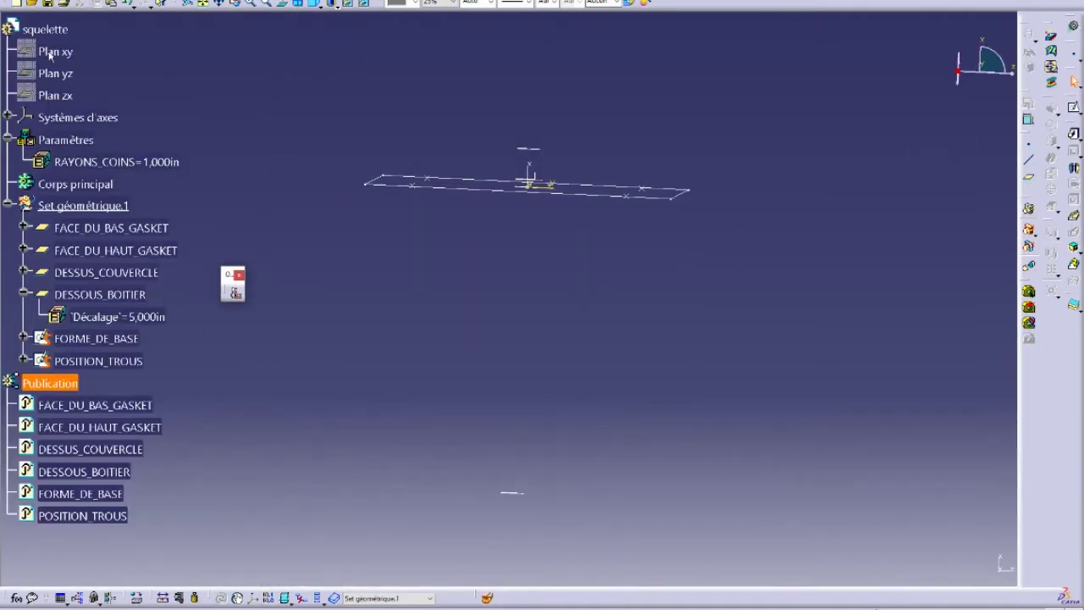
{"action": "double_click", "coordinate": [513, 493]}
{"action": "middle_click_drag", "start_coordinate": [564, 368], "coordinate": [492, 393]}
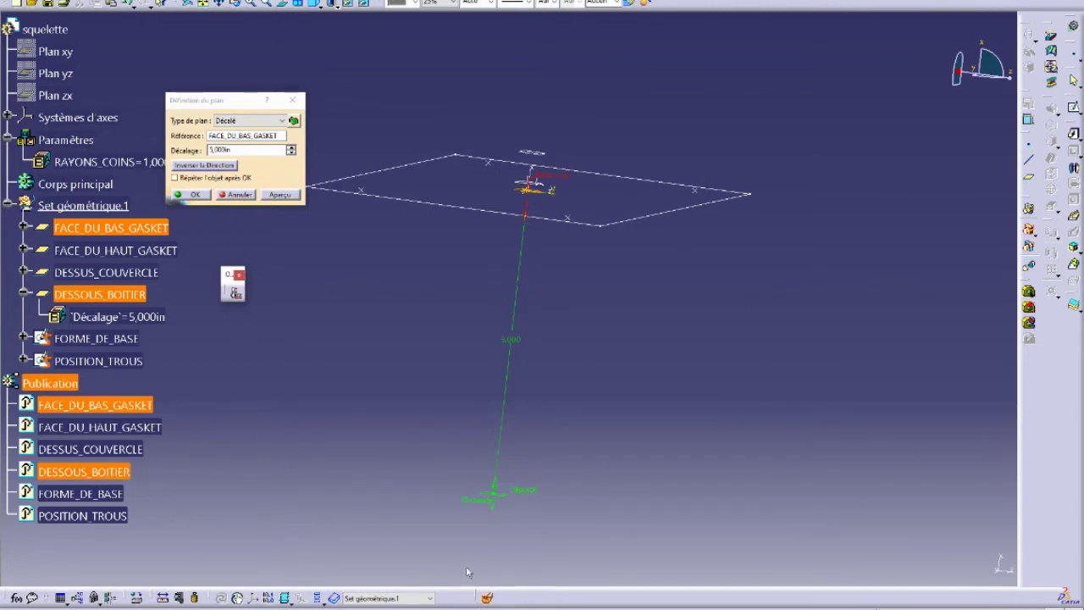
{"action": "left_click_drag", "start_coordinate": [250, 152], "coordinate": [184, 155]}
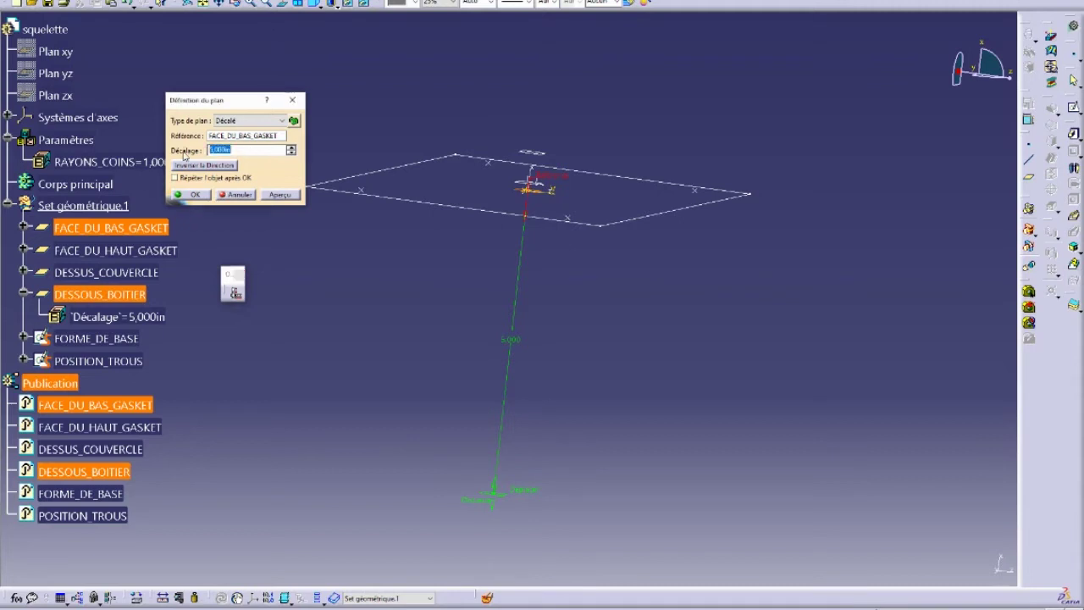
{"action": "type", "text": "2"}
{"action": "key", "text": "Return"}
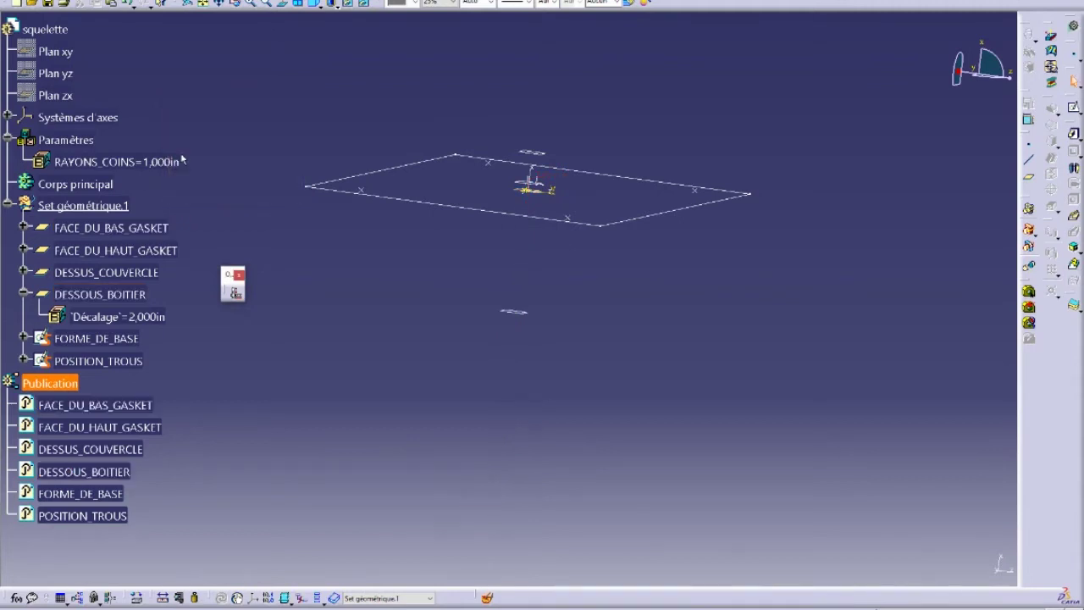
- Switch to boitier.CATPart, update the part, and inspect the rebuilt box
{"action": "middle_click_drag", "start_coordinate": [496, 314], "coordinate": [464, 332]}
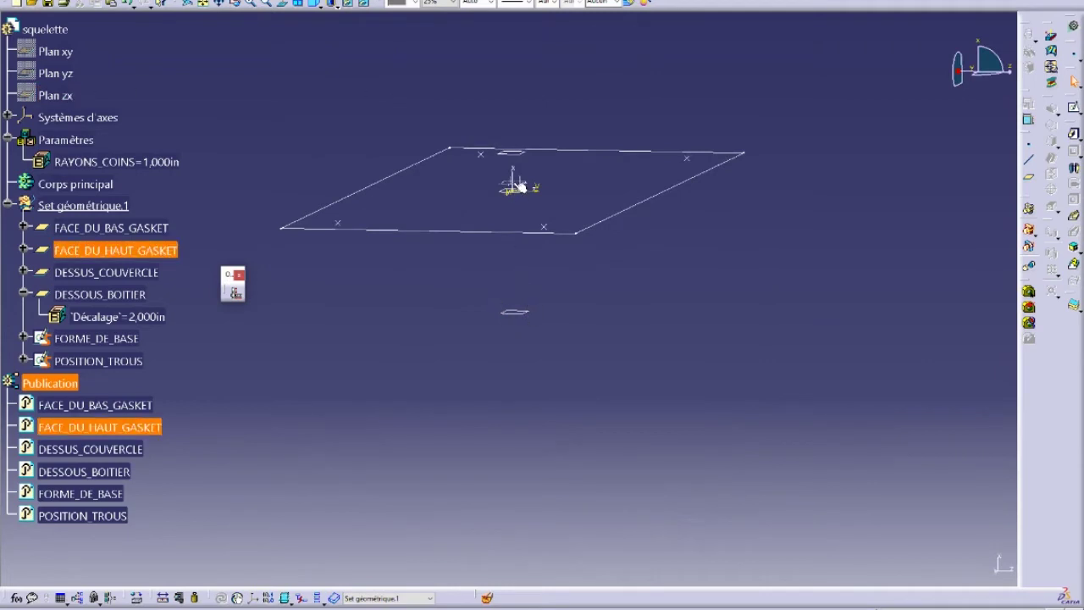
{"action": "left_click", "coordinate": [246, 0]}
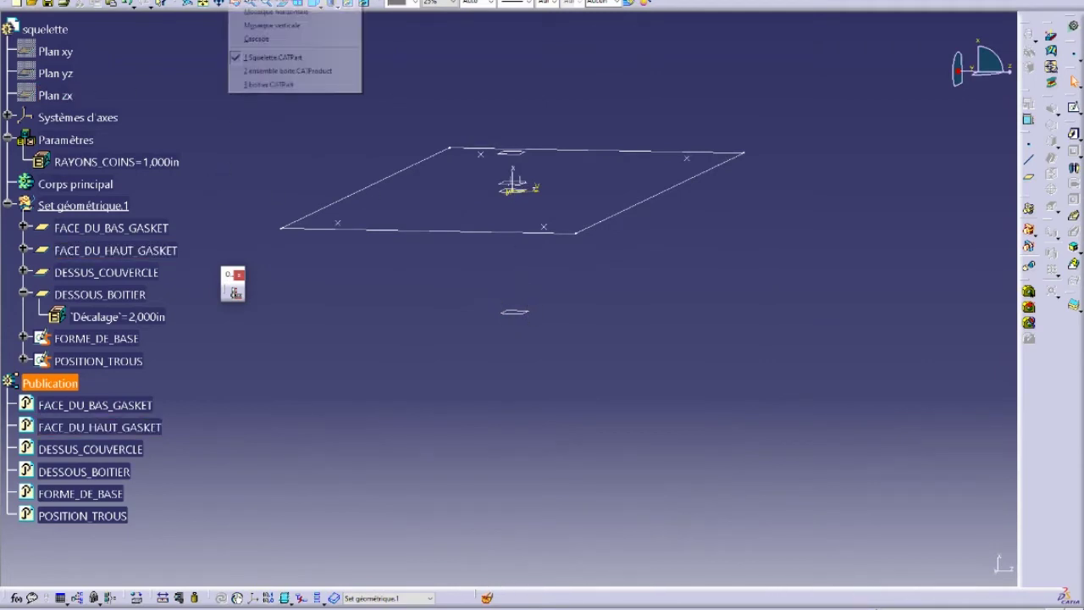
{"action": "left_click", "coordinate": [289, 86]}
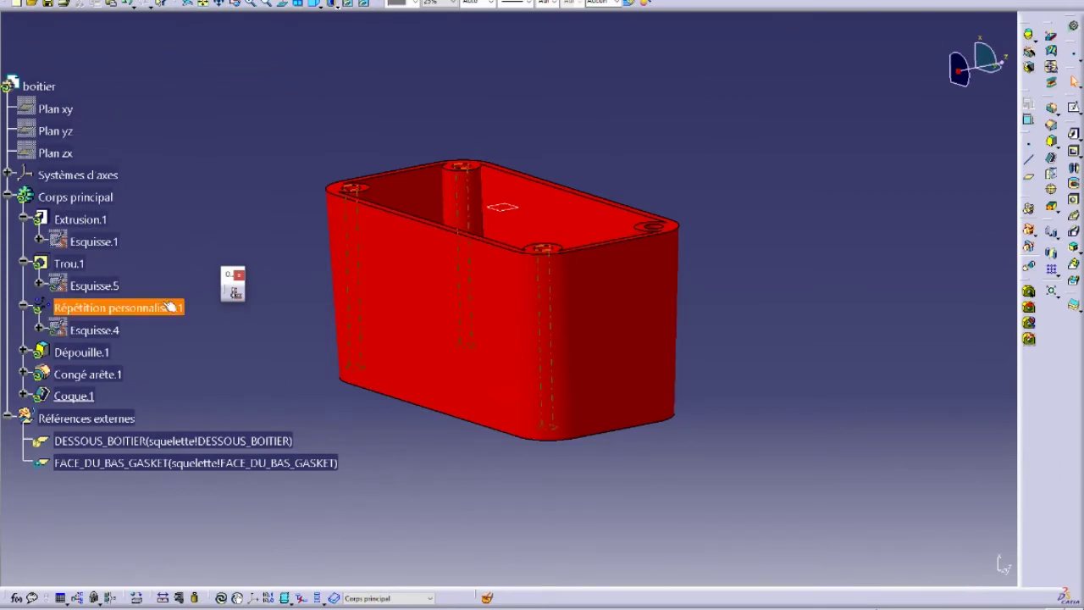
{"action": "left_click", "coordinate": [220, 598]}
{"action": "middle_click_drag", "start_coordinate": [421, 358], "coordinate": [508, 303]}
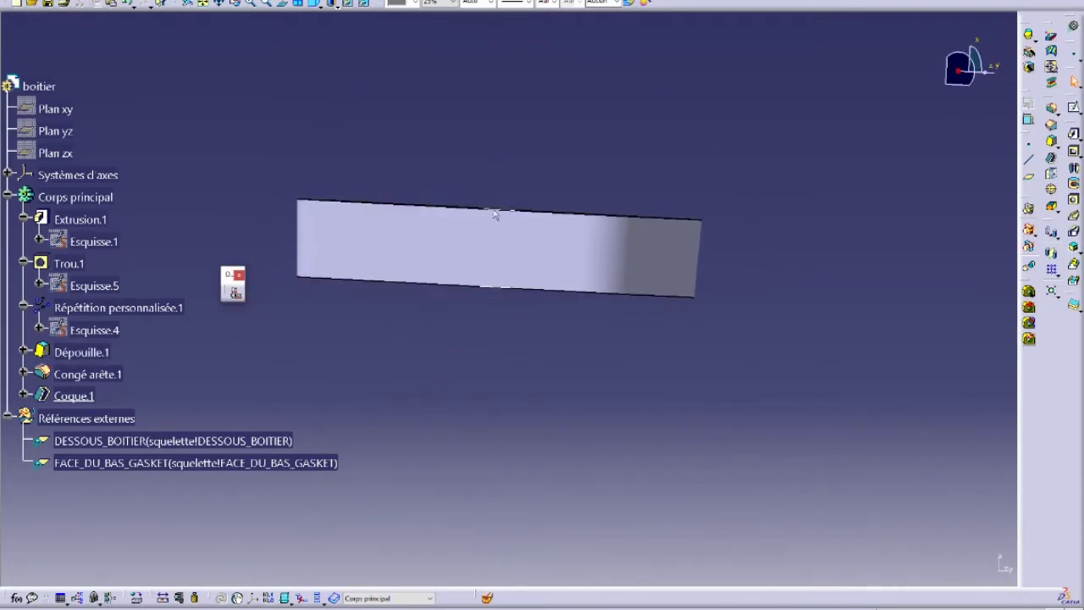
{"action": "middle_click_drag", "start_coordinate": [448, 372], "coordinate": [433, 388]}
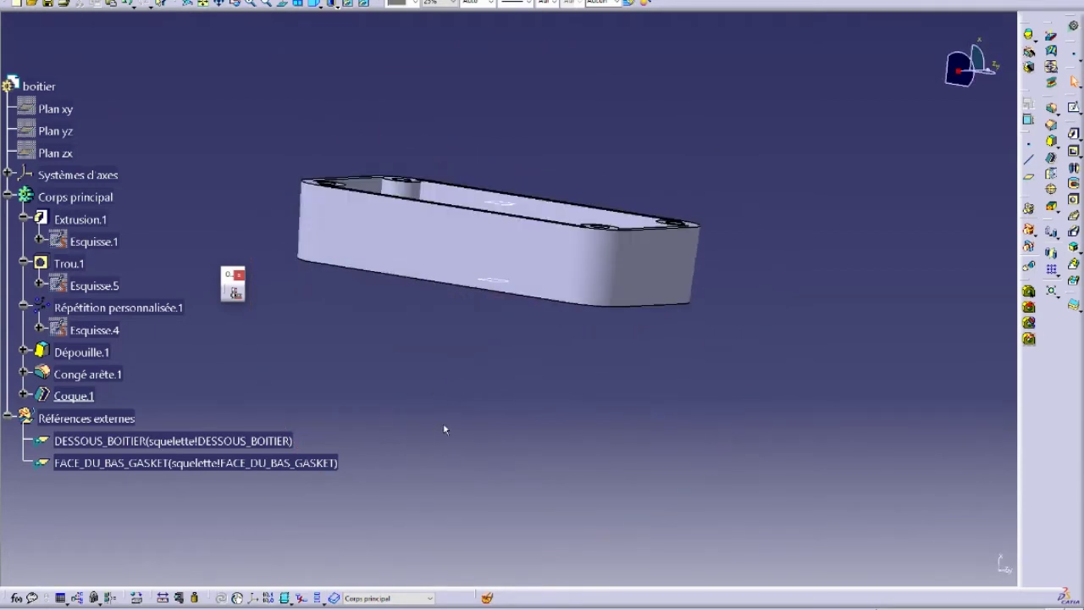
{"action": "middle_click_drag", "start_coordinate": [398, 330], "coordinate": [397, 411]}
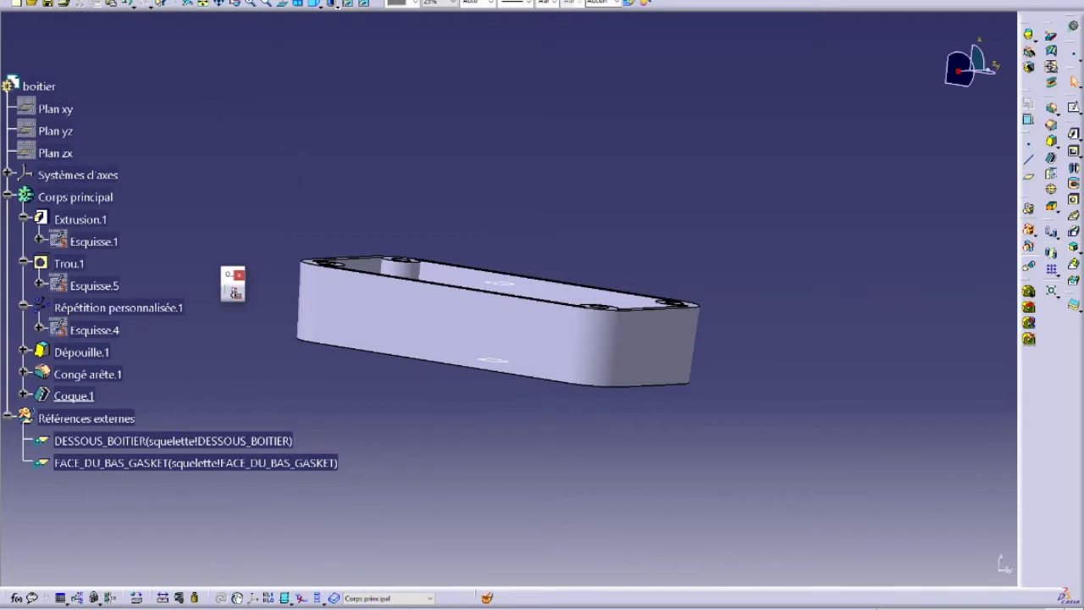
- Switch to ensemble boite.CATProduct and open the Gasket component in a new window
{"action": "left_click", "coordinate": [244, 0]}
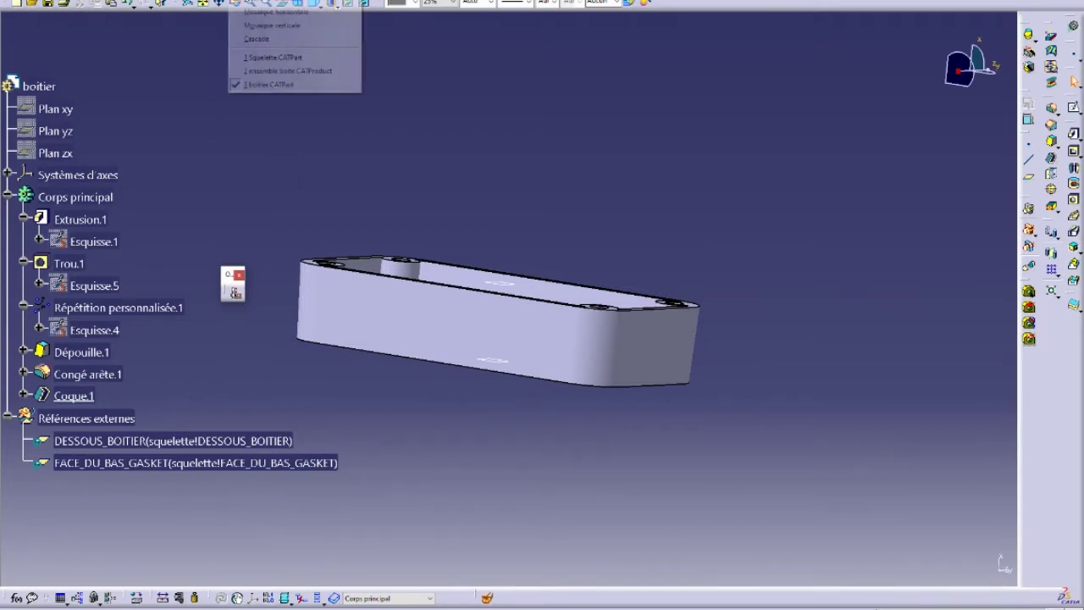
{"action": "left_click", "coordinate": [280, 73]}
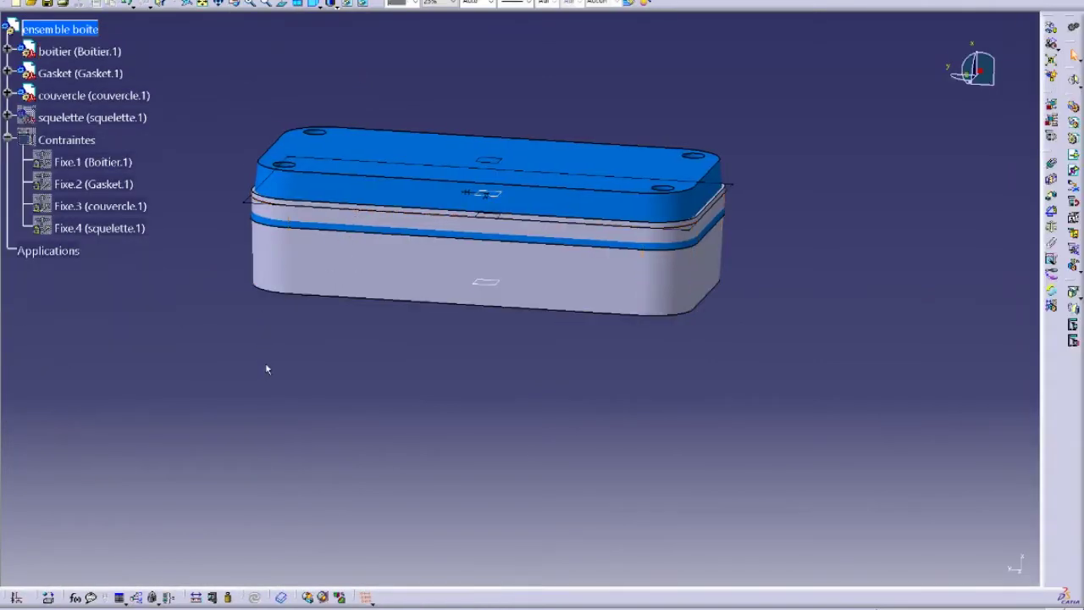
{"action": "middle_click_drag", "start_coordinate": [291, 324], "coordinate": [322, 228]}
{"action": "double_click", "coordinate": [92, 73]}
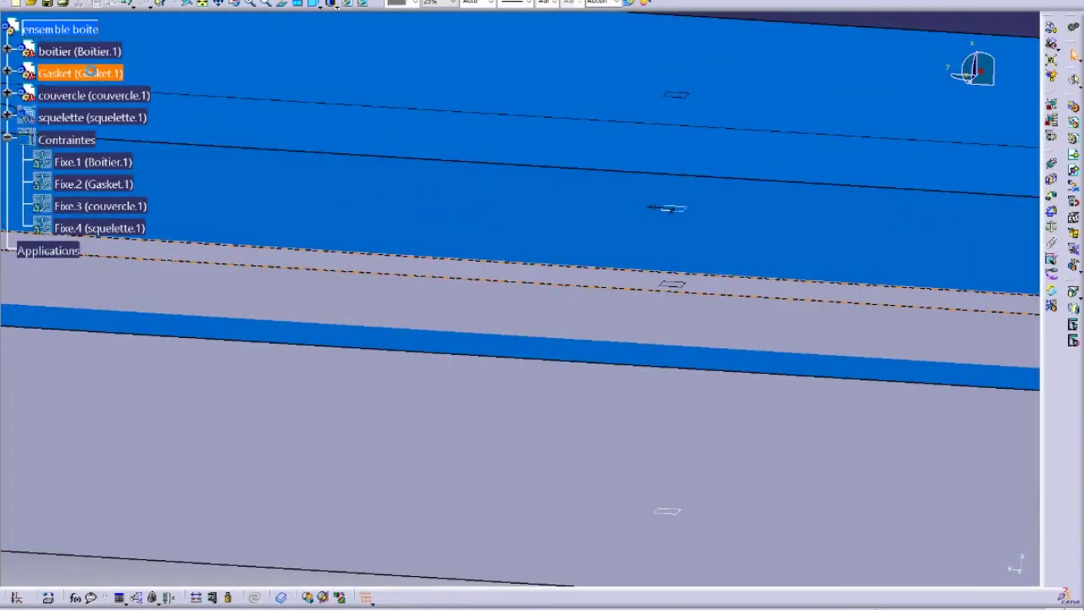
{"action": "right_click", "coordinate": [90, 73]}
{"action": "mouse_move", "coordinate": [157, 224]}
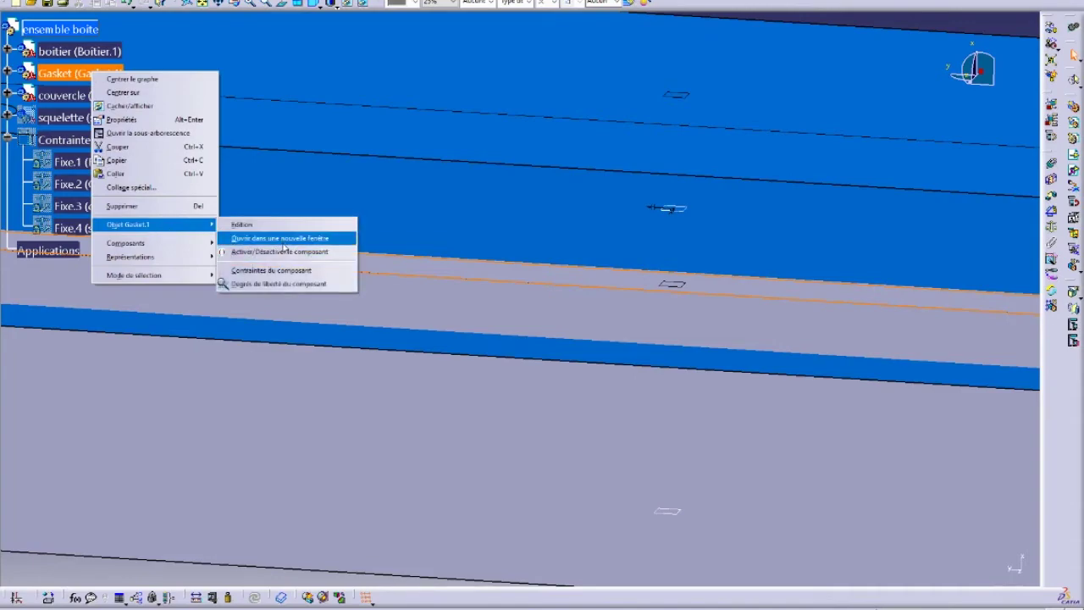
{"action": "left_click", "coordinate": [284, 239]}
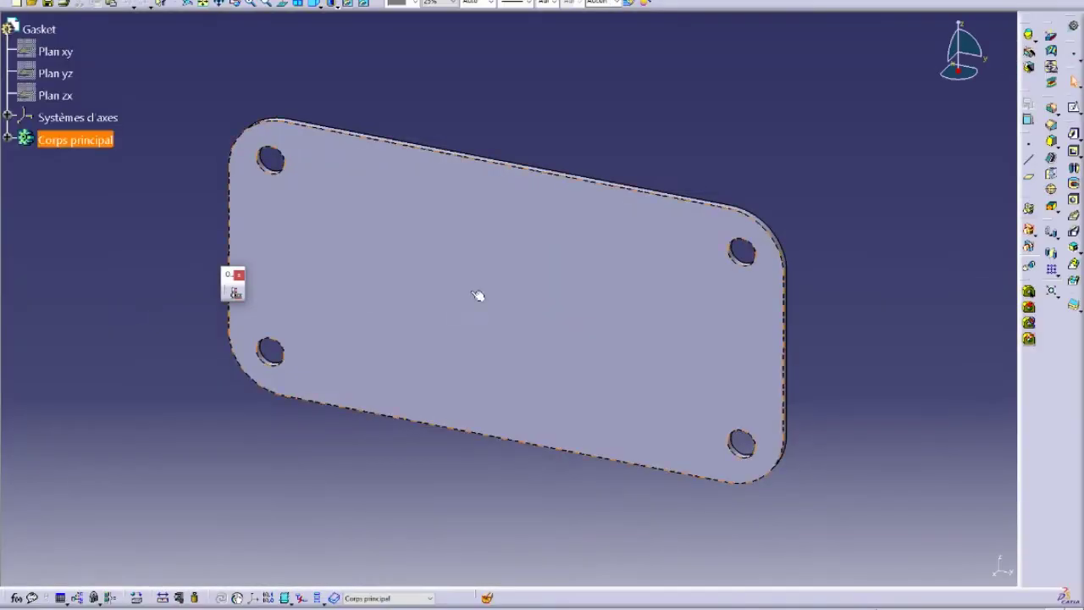
- Tile the open windows with Mosaïque horizontale and minimize the ensemble boite.CATProduct window
{"action": "left_click", "coordinate": [244, 0]}
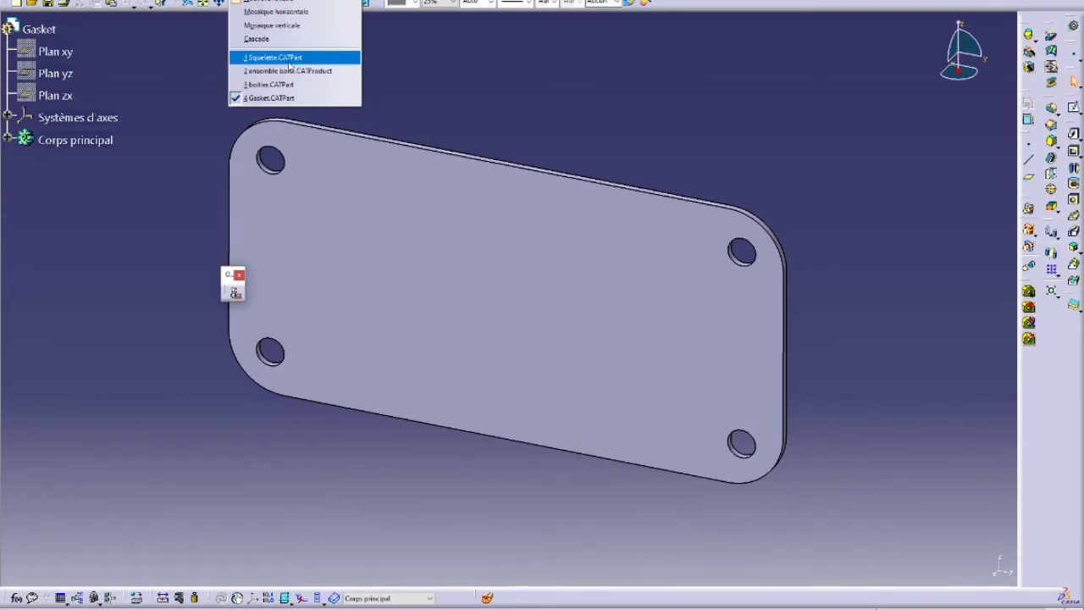
{"action": "left_click", "coordinate": [276, 11]}
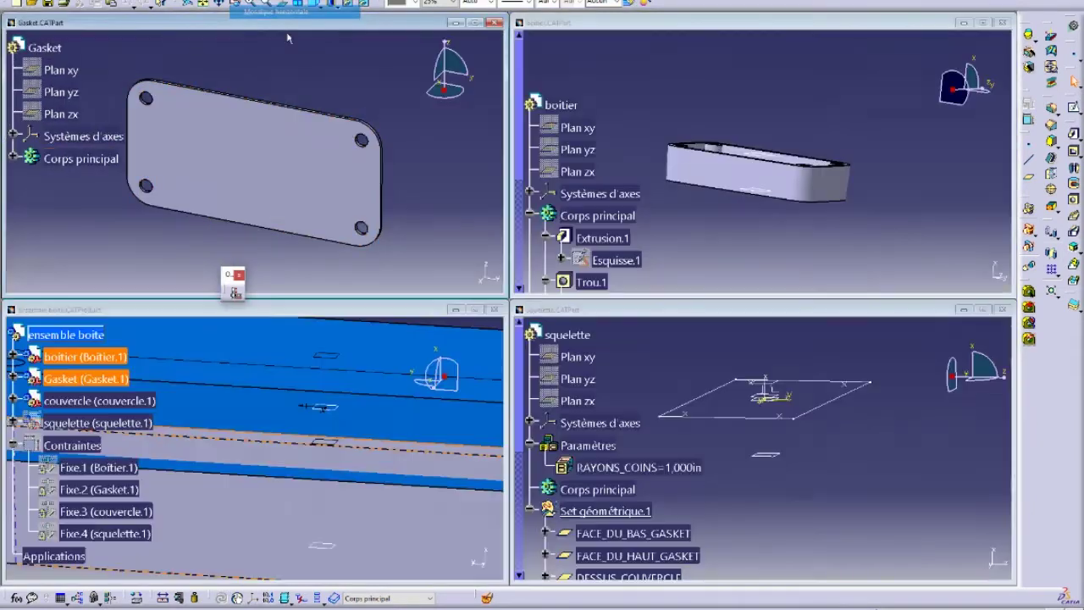
{"action": "left_click", "coordinate": [456, 309]}
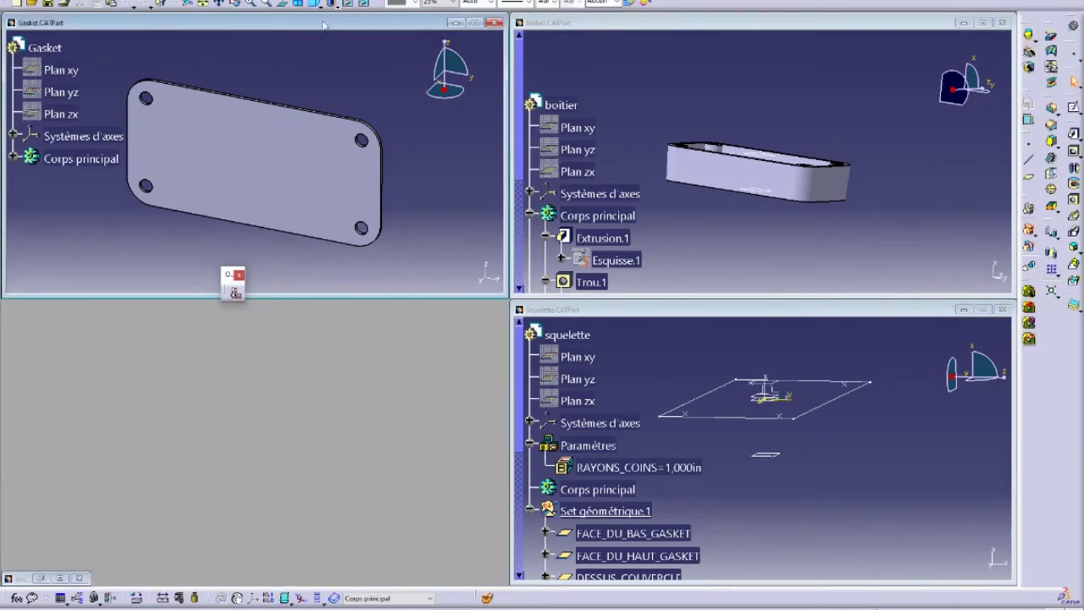
- Maximize the ensemble boite.CATProduct window and open the couvercle component in a new window
{"action": "left_click", "coordinate": [60, 578]}
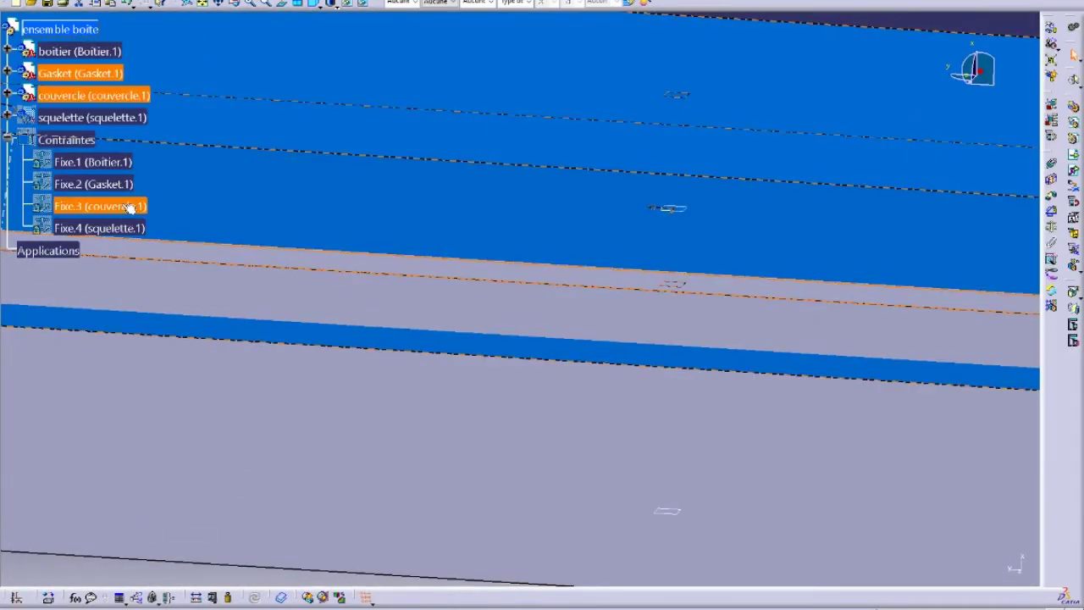
{"action": "right_click", "coordinate": [125, 208]}
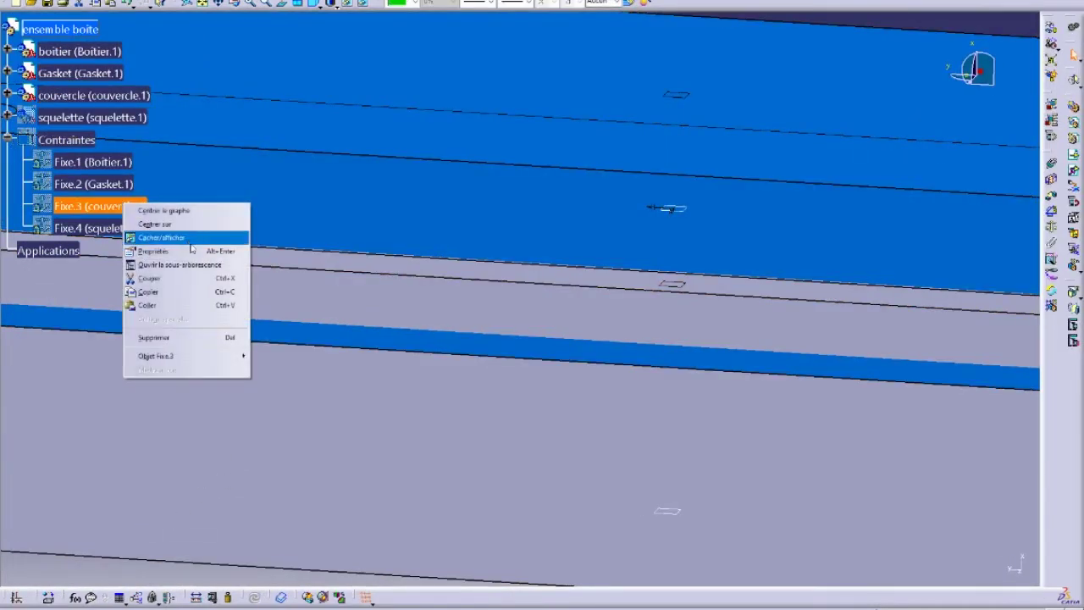
{"action": "mouse_move", "coordinate": [206, 356]}
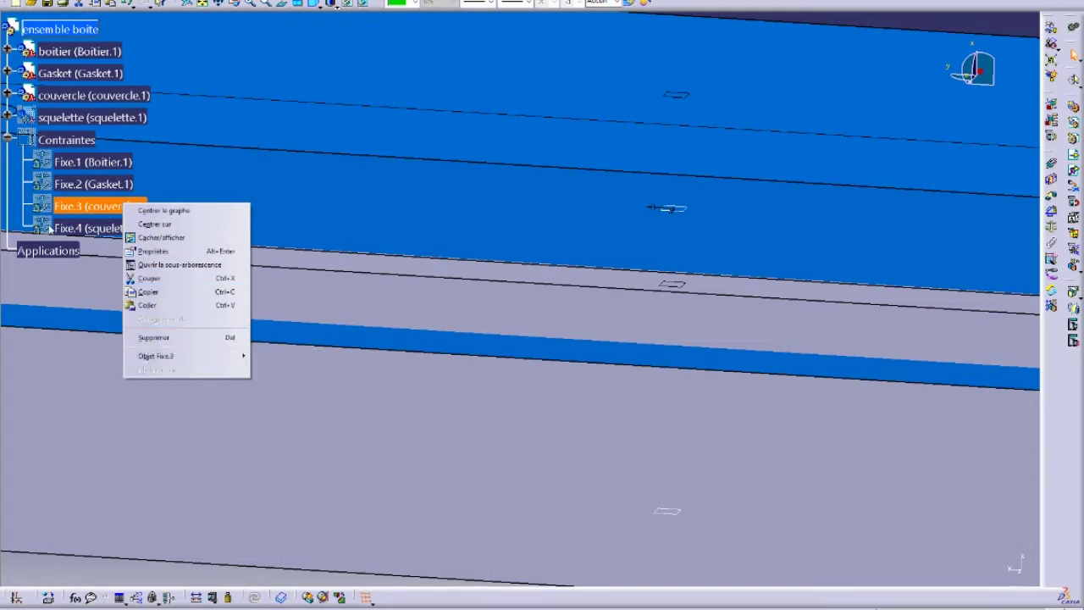
{"action": "left_click", "coordinate": [52, 228]}
{"action": "right_click", "coordinate": [70, 99]}
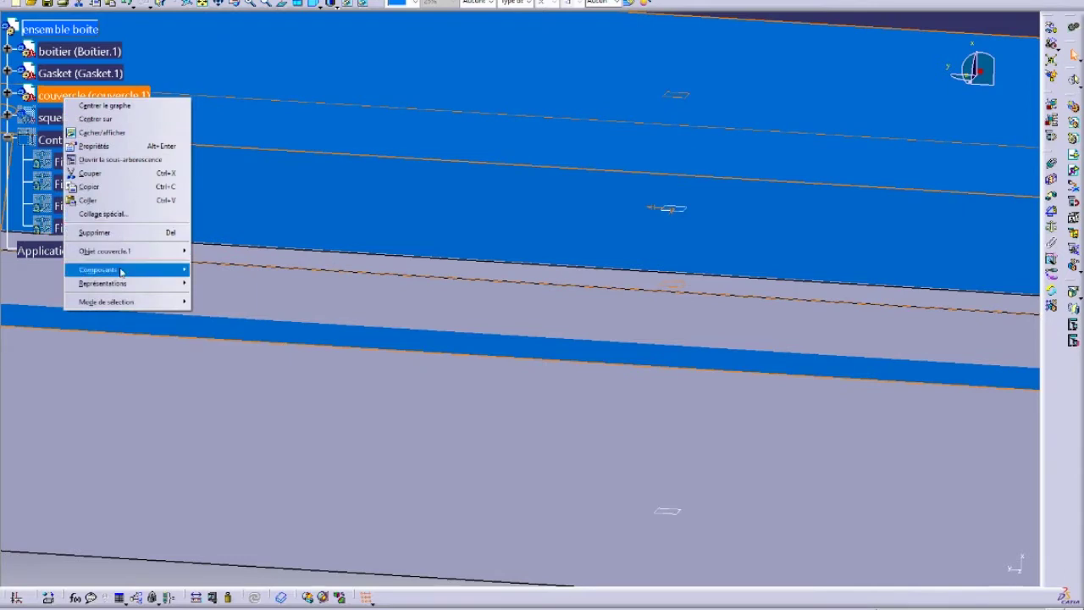
{"action": "mouse_move", "coordinate": [121, 271]}
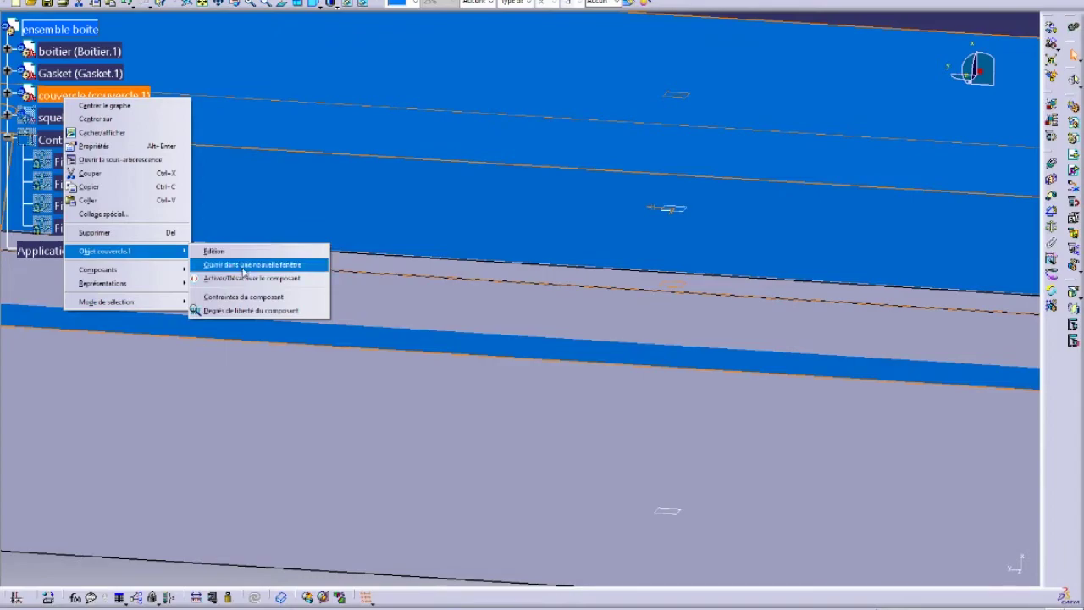
{"action": "left_click", "coordinate": [243, 267]}
- Tile the couvercle, boitier, Gasket and Squelette windows with Mosaïque verticale
{"action": "middle_click_drag", "start_coordinate": [581, 378], "coordinate": [638, 403]}
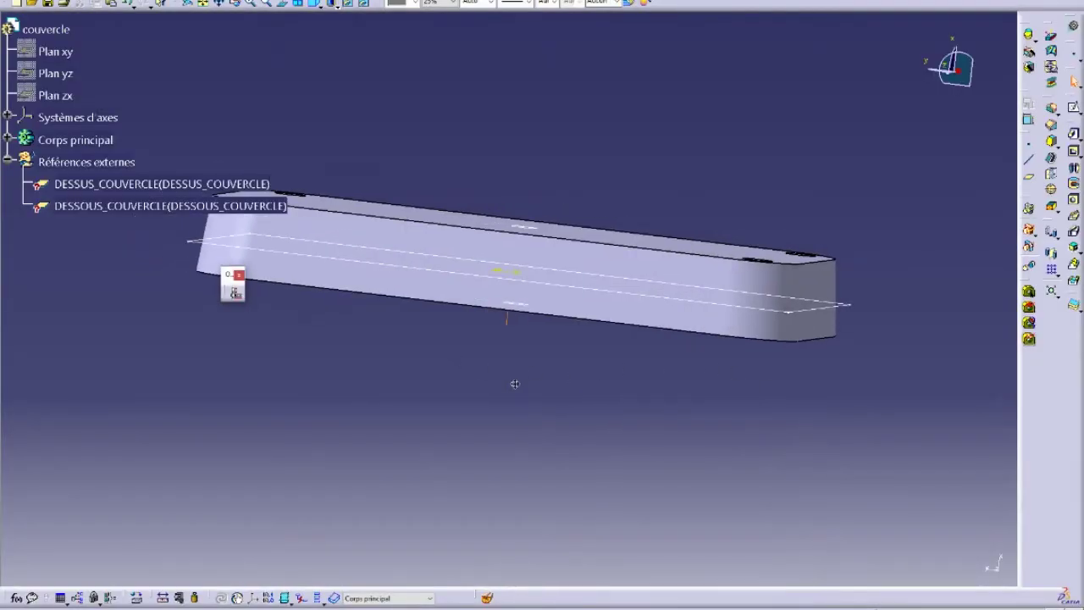
{"action": "left_click", "coordinate": [245, 0]}
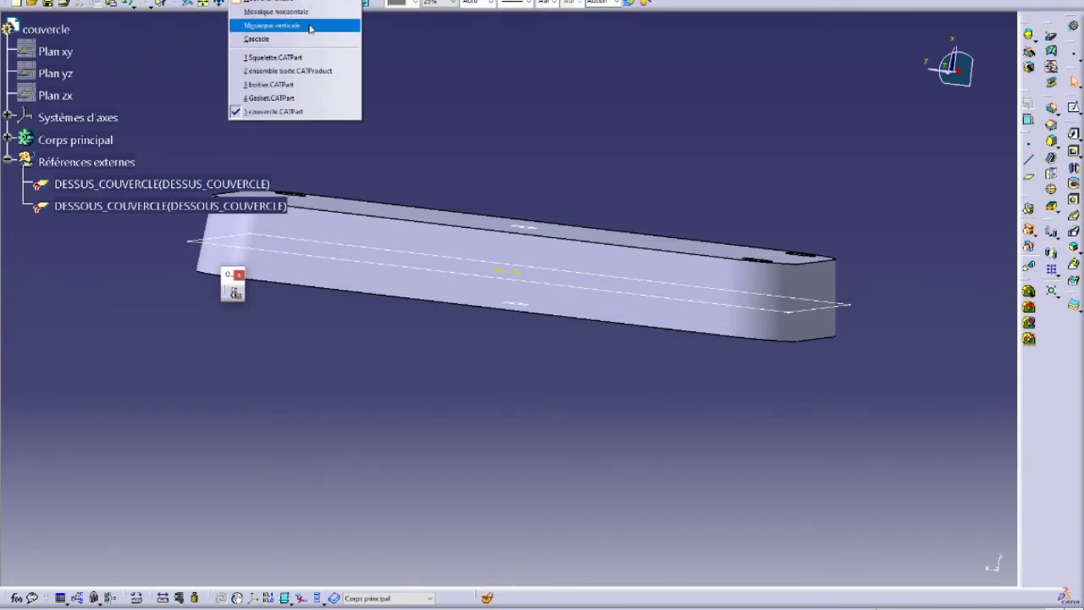
{"action": "left_click", "coordinate": [310, 26]}
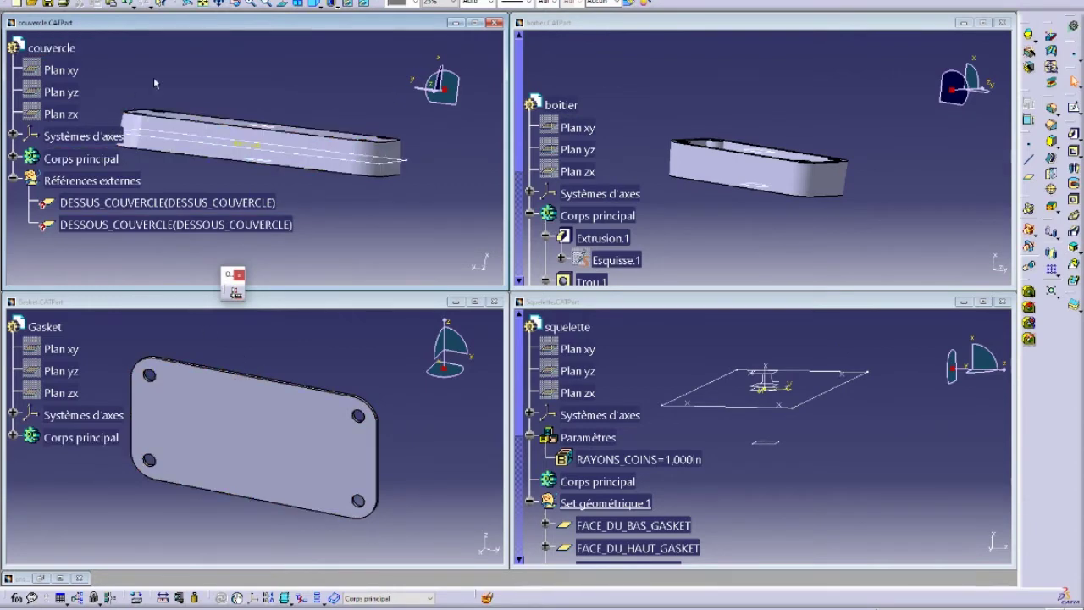
- Examine the boitier, Gasket and squelette parts side by side, including the plane list in the skeleton's Set géométrique.1
{"action": "left_click", "coordinate": [769, 76]}
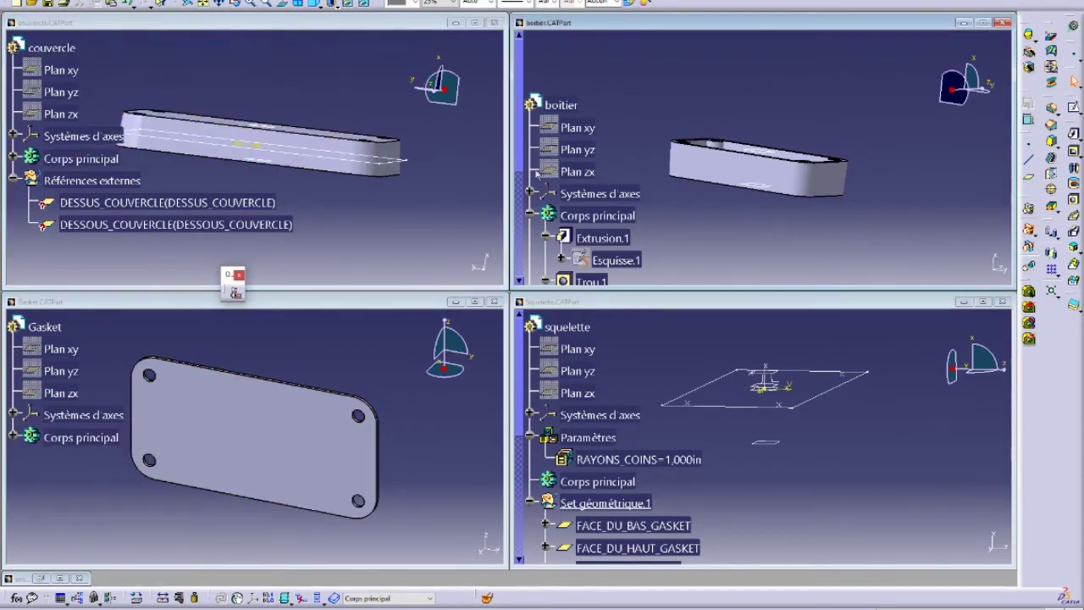
{"action": "left_click", "coordinate": [334, 373]}
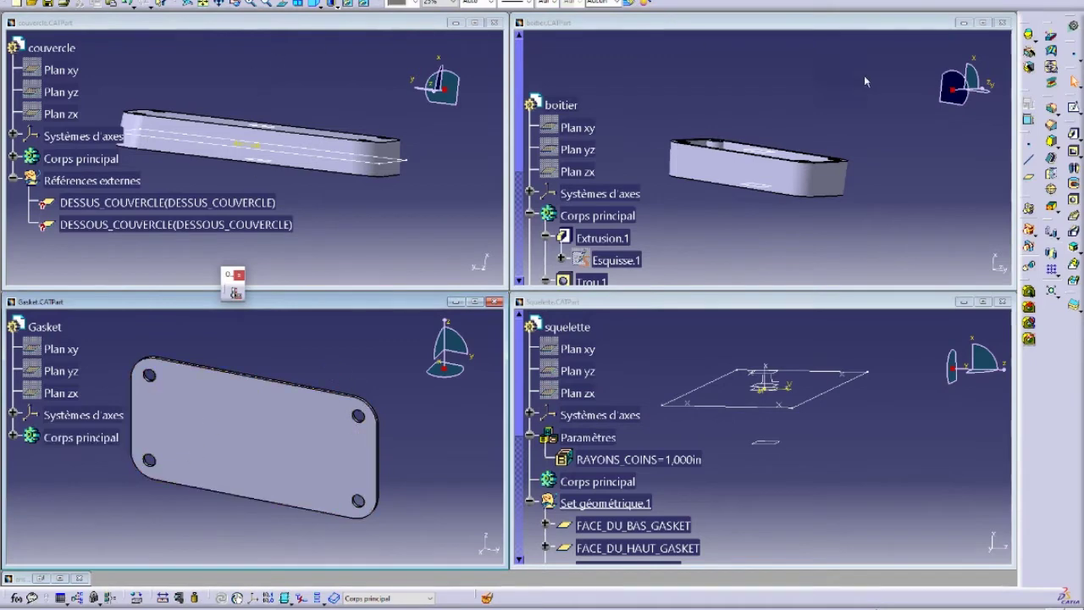
{"action": "left_click", "coordinate": [858, 464]}
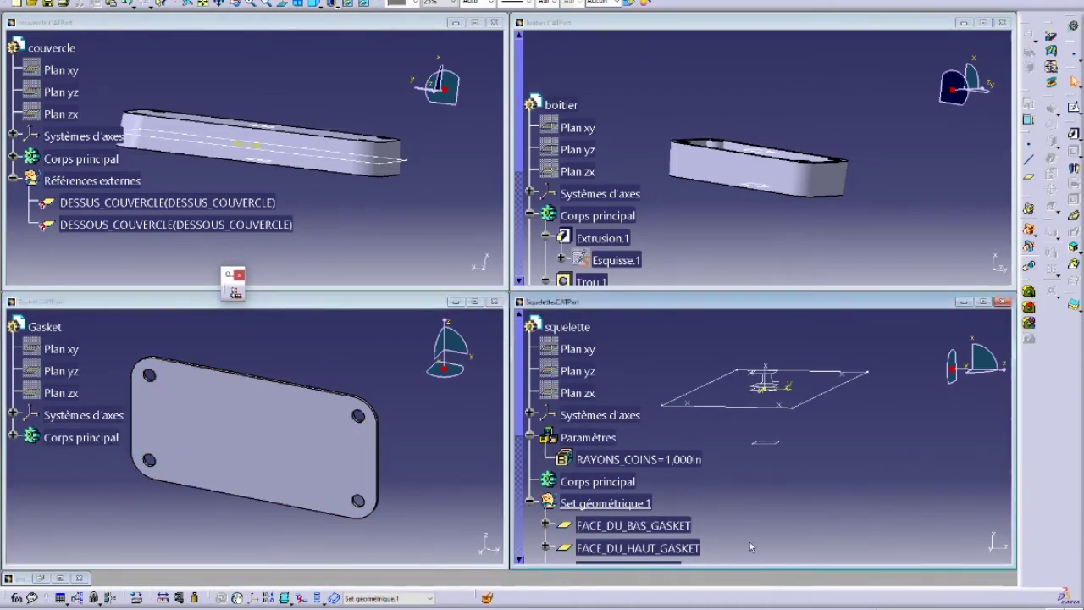
{"action": "middle_click_drag", "start_coordinate": [787, 470], "coordinate": [734, 419]}
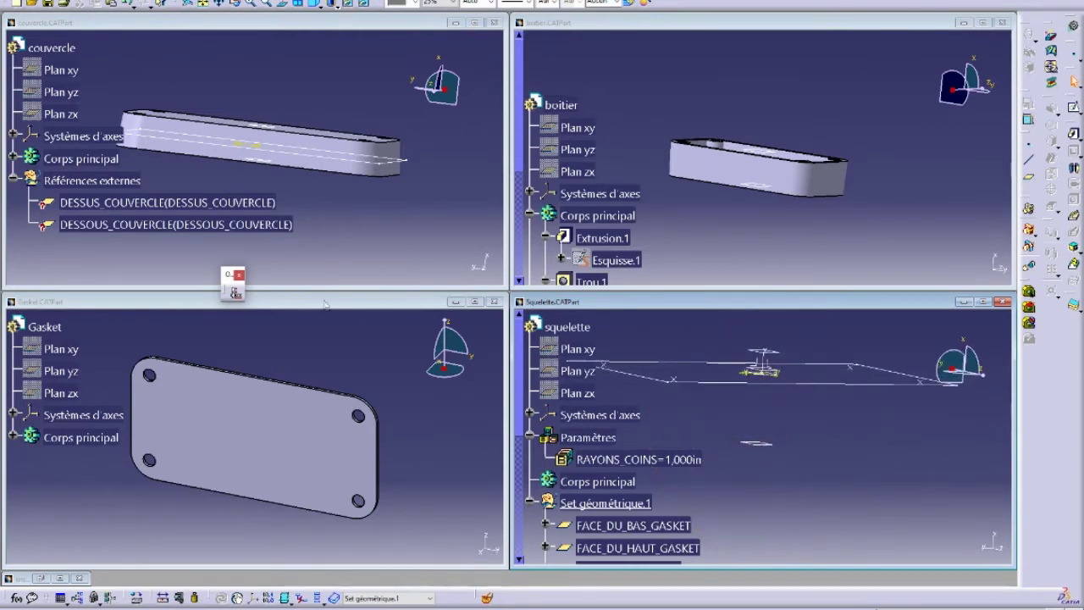
{"action": "left_click", "coordinate": [267, 386]}
{"action": "middle_click_drag", "start_coordinate": [267, 387], "coordinate": [267, 480]}
{"action": "left_click", "coordinate": [847, 455]}
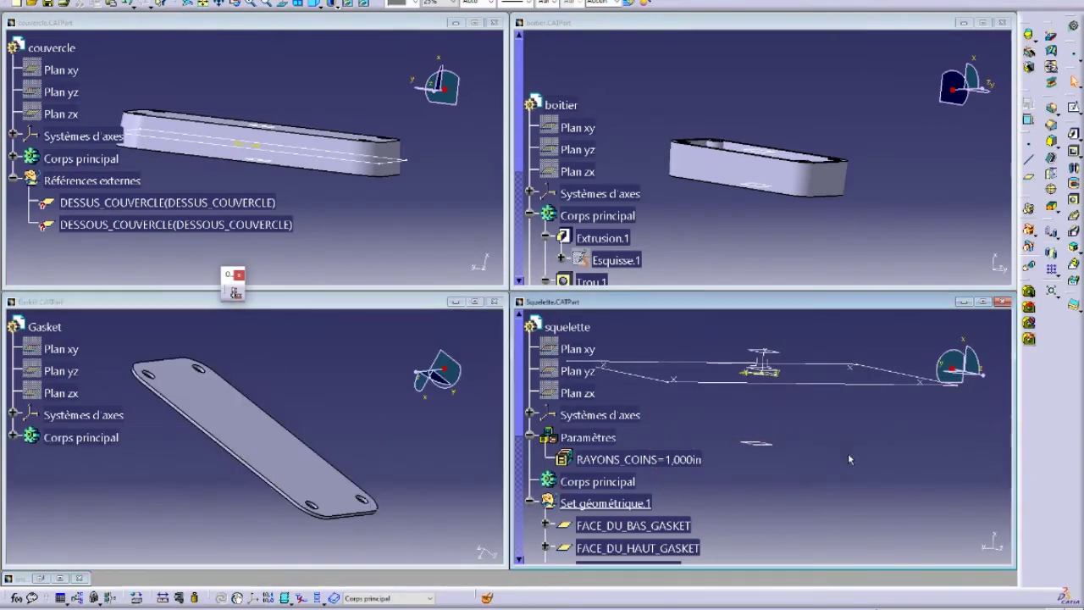
{"action": "middle_click_drag", "start_coordinate": [848, 459], "coordinate": [762, 491]}
{"action": "scroll", "coordinate": [649, 493], "scroll_direction": "down", "scroll_amount": 1}
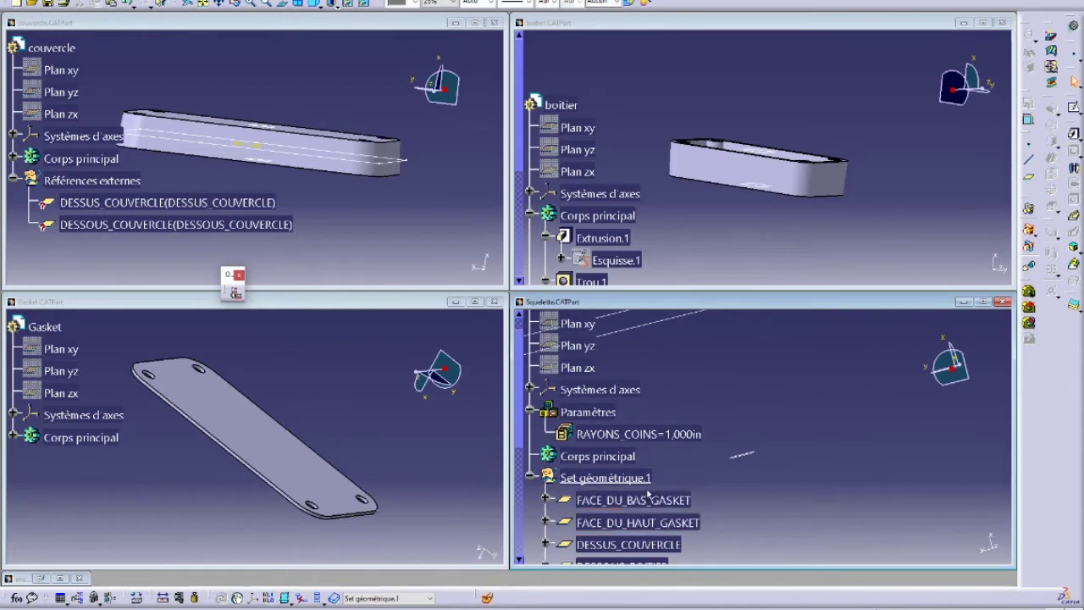
- Copy the FACE_DU_BAS_GASKET and FACE_DU_HAUT_GASKET planes from the skeleton's Set géométrique.1
{"action": "left_click", "coordinate": [645, 500]}
{"action": "left_click", "coordinate": [648, 522]}
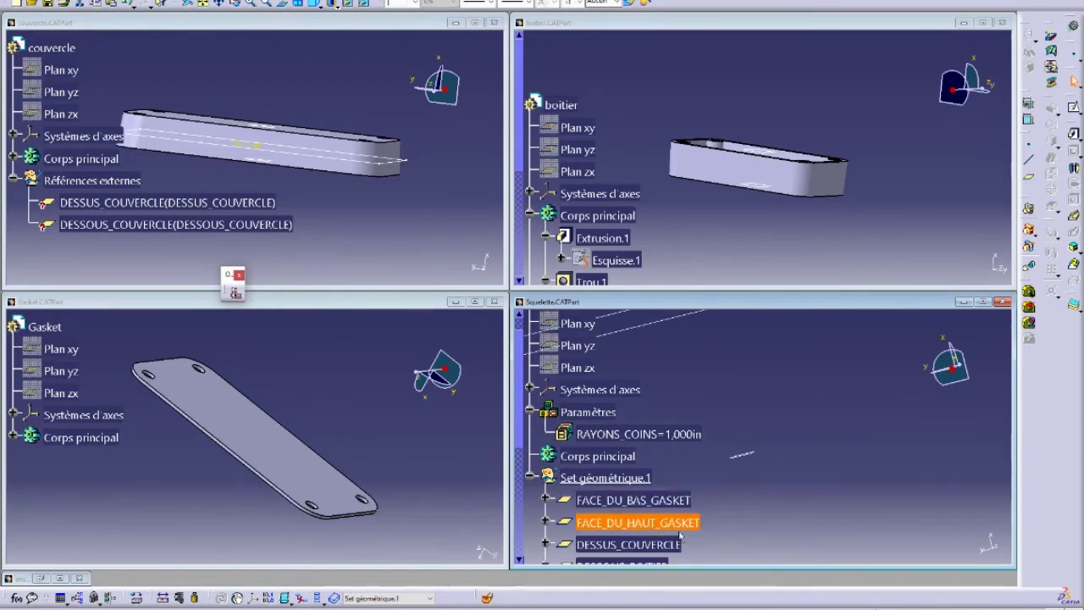
{"action": "left_click", "coordinate": [654, 501], "text": "ctrl"}
{"action": "right_click", "coordinate": [654, 501]}
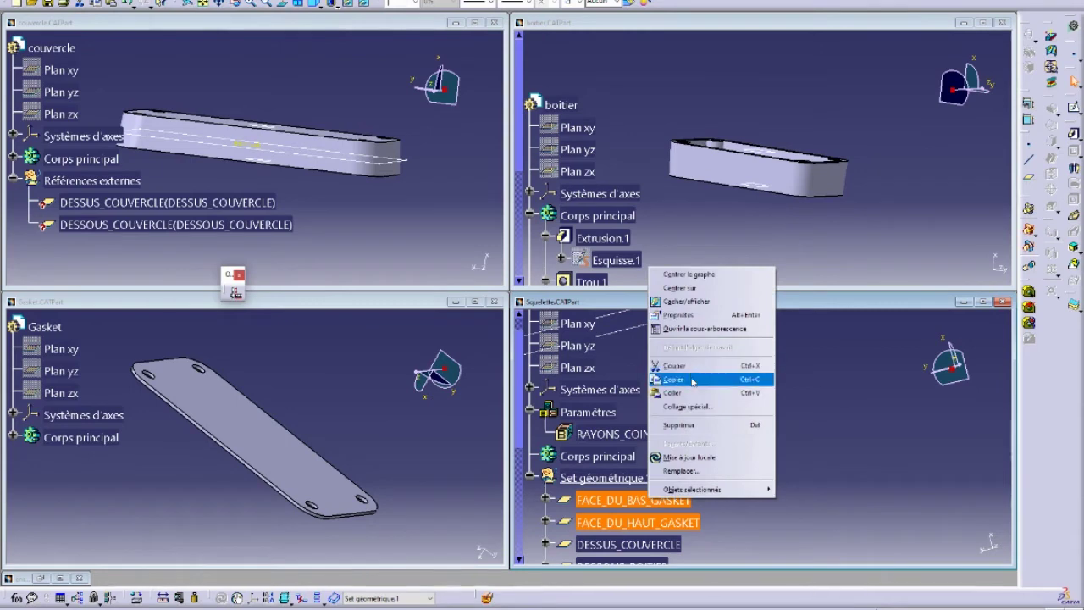
{"action": "left_click", "coordinate": [692, 379]}
- Paste the copied planes into the Gasket part with Collage spécial, using the option En tant que résultat avec lien
{"action": "left_click", "coordinate": [44, 326]}
{"action": "right_click", "coordinate": [47, 326]}
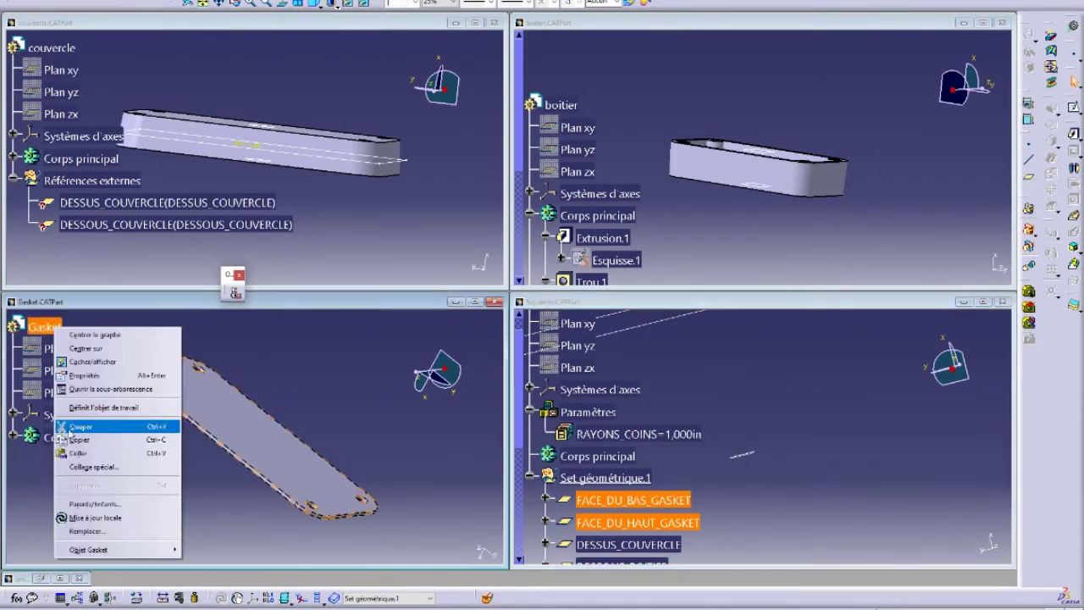
{"action": "left_click", "coordinate": [87, 467]}
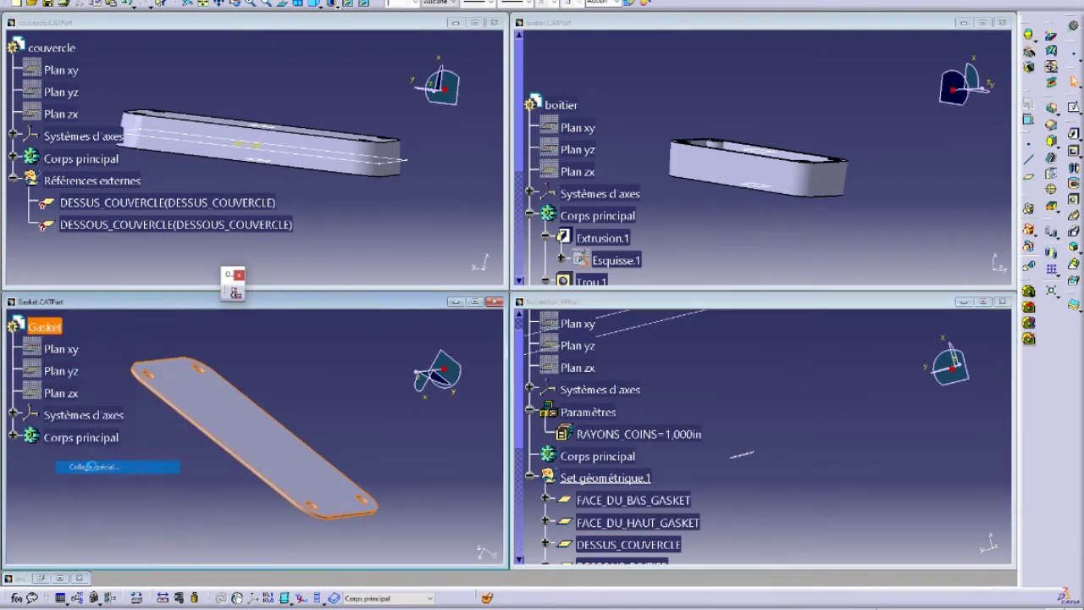
{"action": "left_click", "coordinate": [972, 512]}
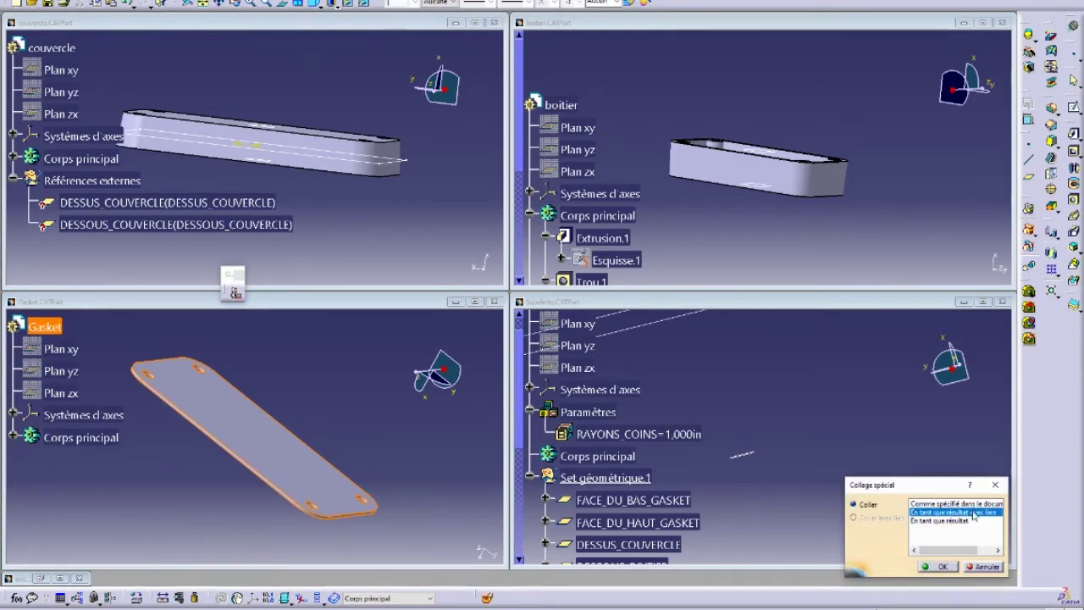
{"action": "left_click", "coordinate": [943, 567]}
{"action": "left_click", "coordinate": [187, 544]}
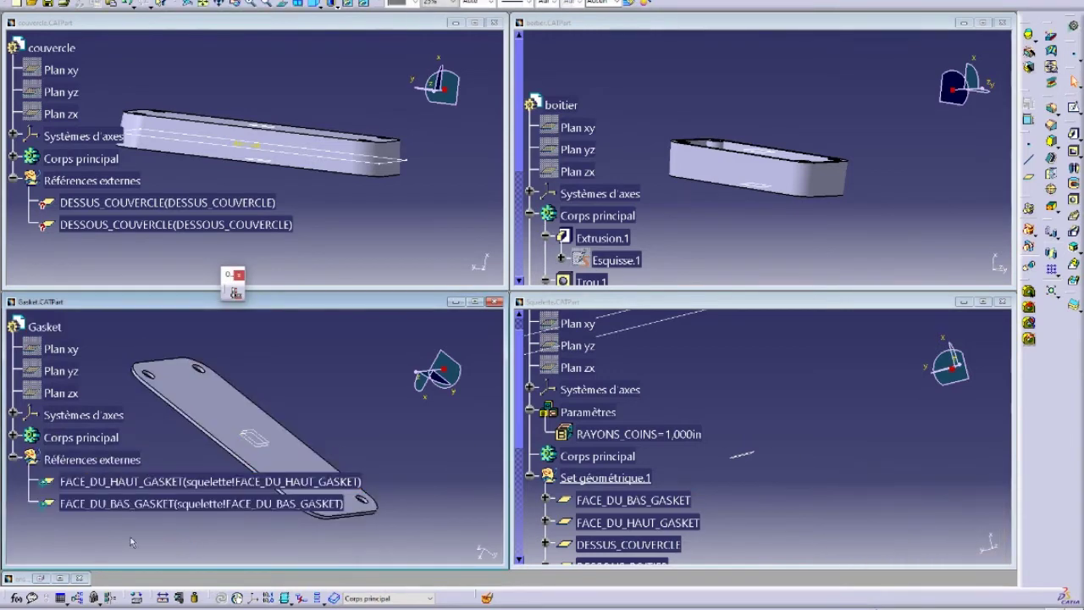
- Edit the Gasket's Extrusion.1 so its first limit is Jusqu'au plan, bounded by the linked FACE_DU_HAUT_GASKET plane
{"action": "middle_click_drag", "start_coordinate": [254, 444], "coordinate": [318, 364]}
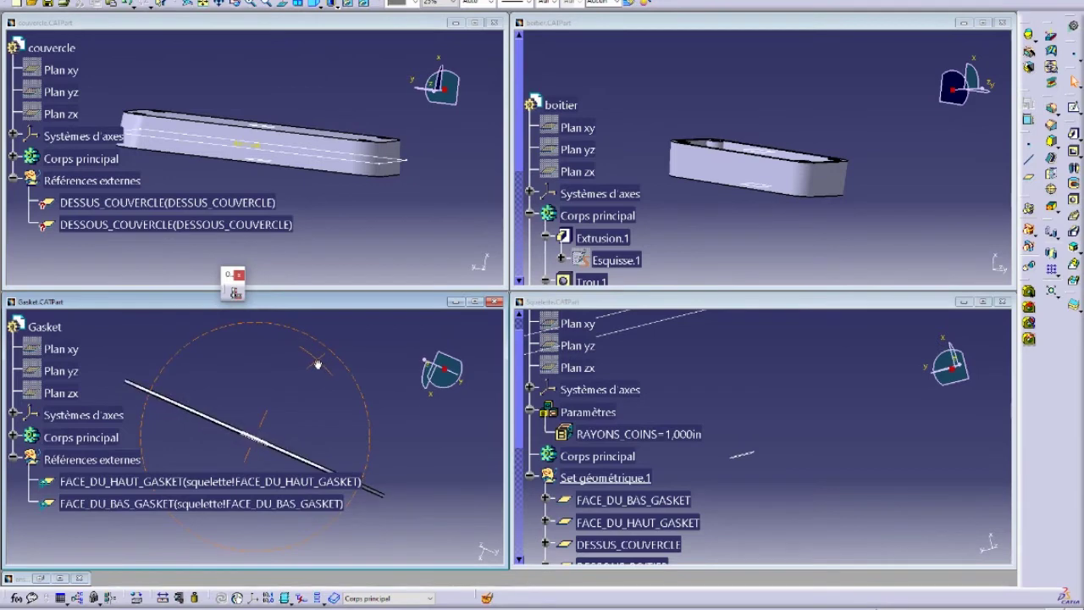
{"action": "middle_click_drag", "start_coordinate": [259, 405], "coordinate": [403, 275]}
{"action": "middle_click_drag", "start_coordinate": [394, 349], "coordinate": [276, 460]}
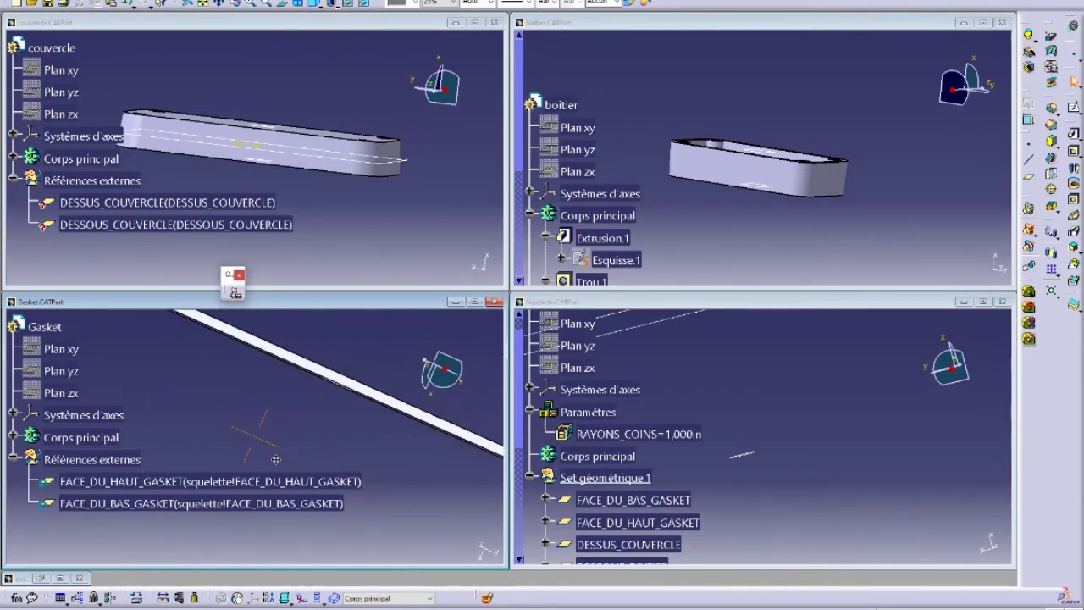
{"action": "middle_click_drag", "start_coordinate": [337, 378], "coordinate": [312, 388]}
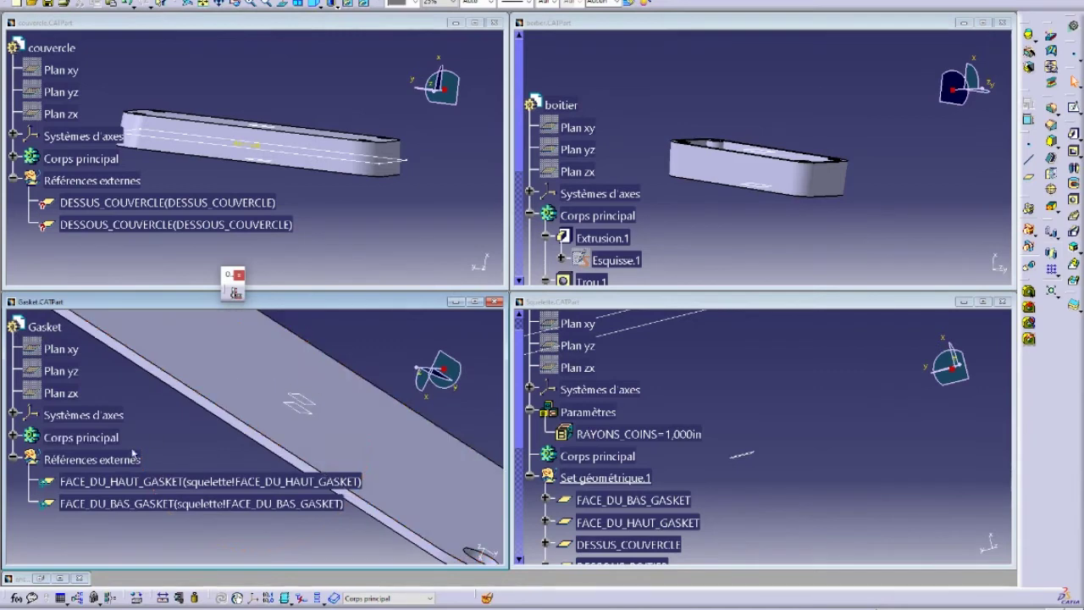
{"action": "left_click", "coordinate": [13, 435]}
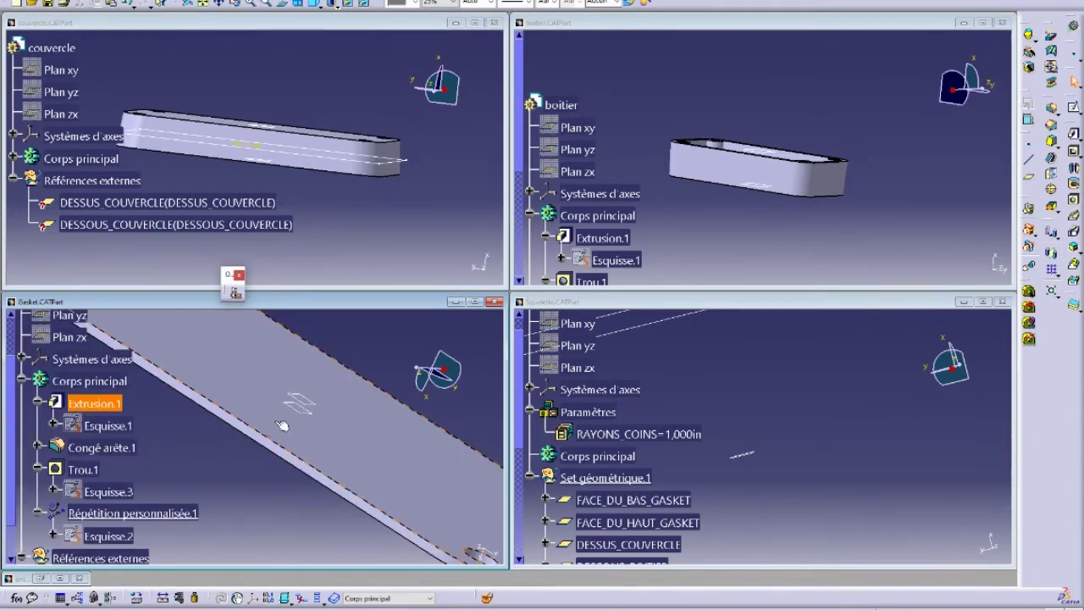
{"action": "left_click", "coordinate": [93, 405]}
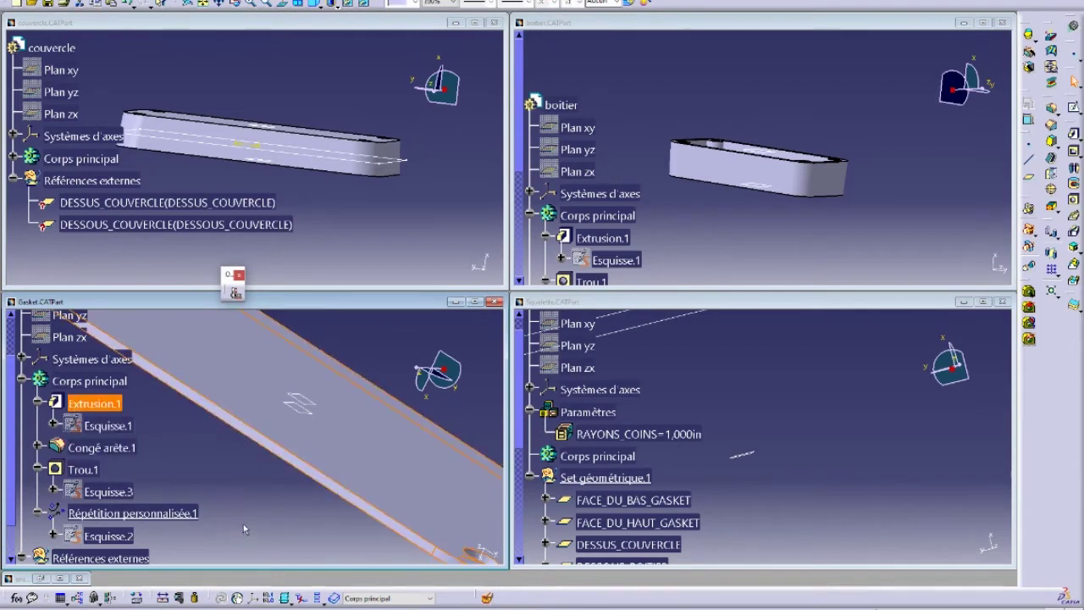
{"action": "right_click", "coordinate": [95, 403]}
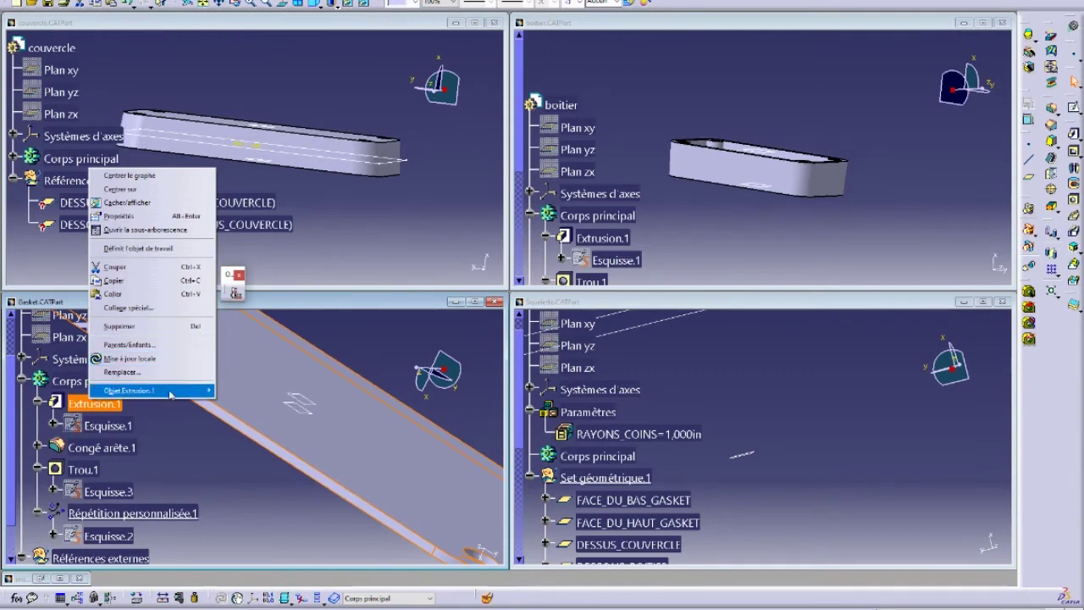
{"action": "mouse_move", "coordinate": [174, 391]}
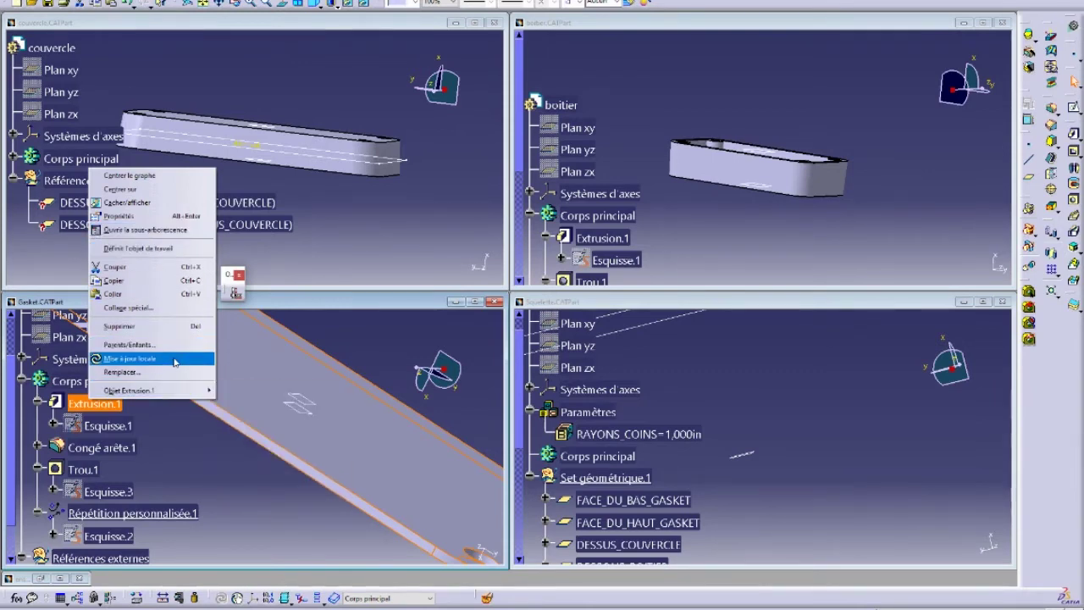
{"action": "left_click", "coordinate": [244, 390]}
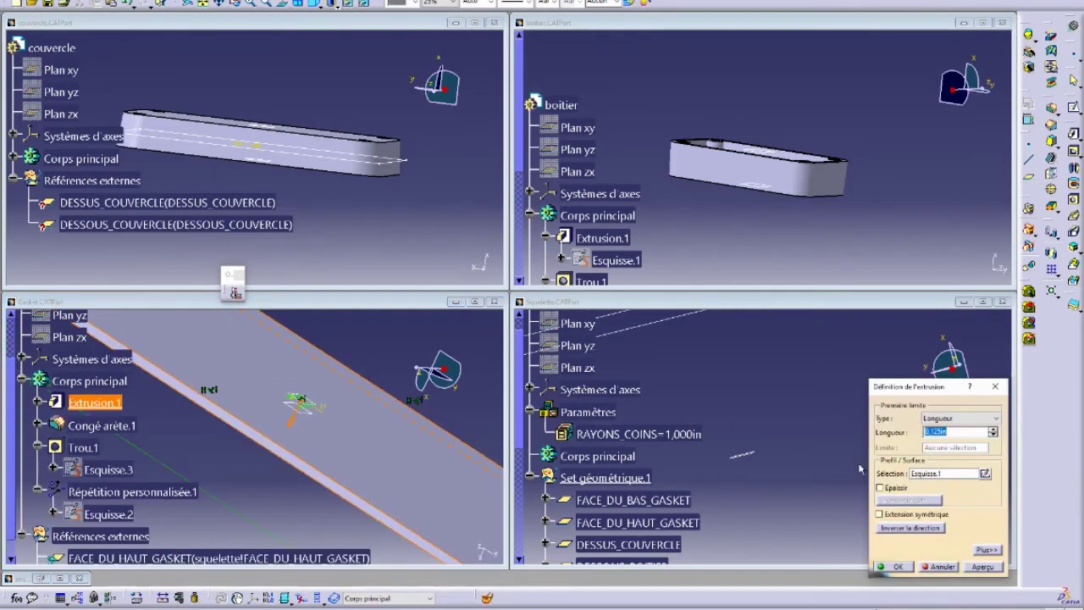
{"action": "middle_click_drag", "start_coordinate": [257, 480], "coordinate": [241, 508]}
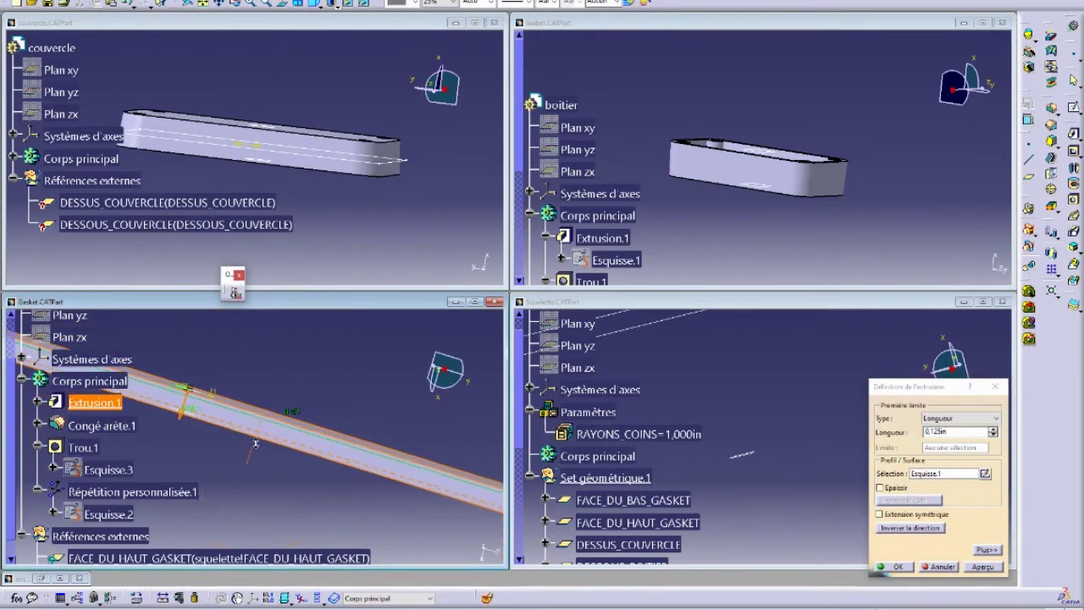
{"action": "mouse_move", "coordinate": [304, 479]}
{"action": "middle_mouse_down"}
{"action": "mouse_move", "coordinate": [367, 424]}
{"action": "mouse_move", "coordinate": [359, 408]}
{"action": "mouse_move", "coordinate": [284, 487]}
{"action": "mouse_move", "coordinate": [292, 462]}
{"action": "middle_mouse_up"}
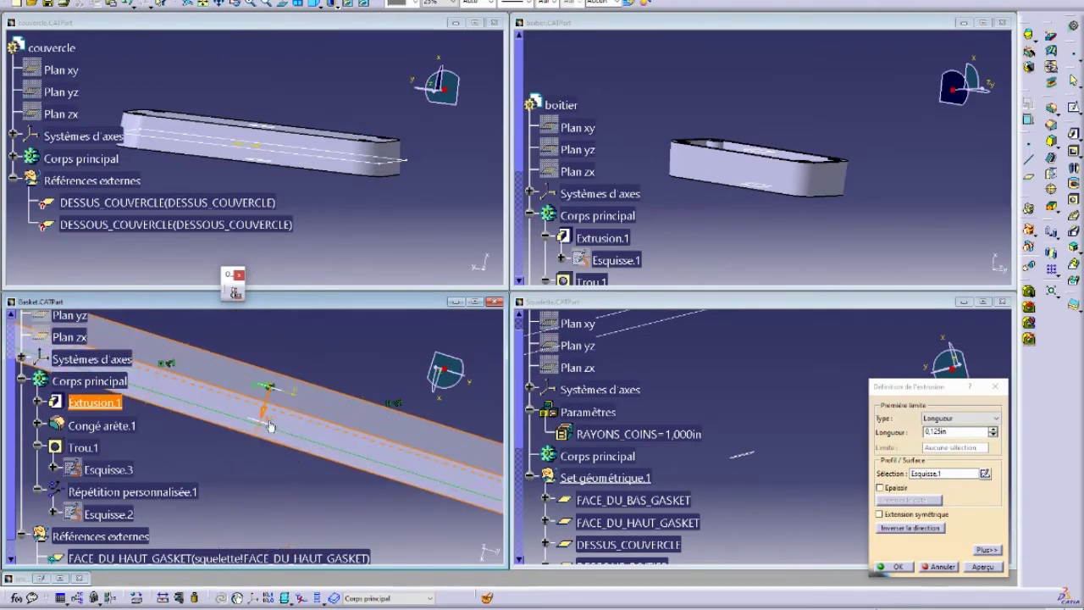
{"action": "left_click", "coordinate": [959, 418]}
{"action": "left_click", "coordinate": [935, 460]}
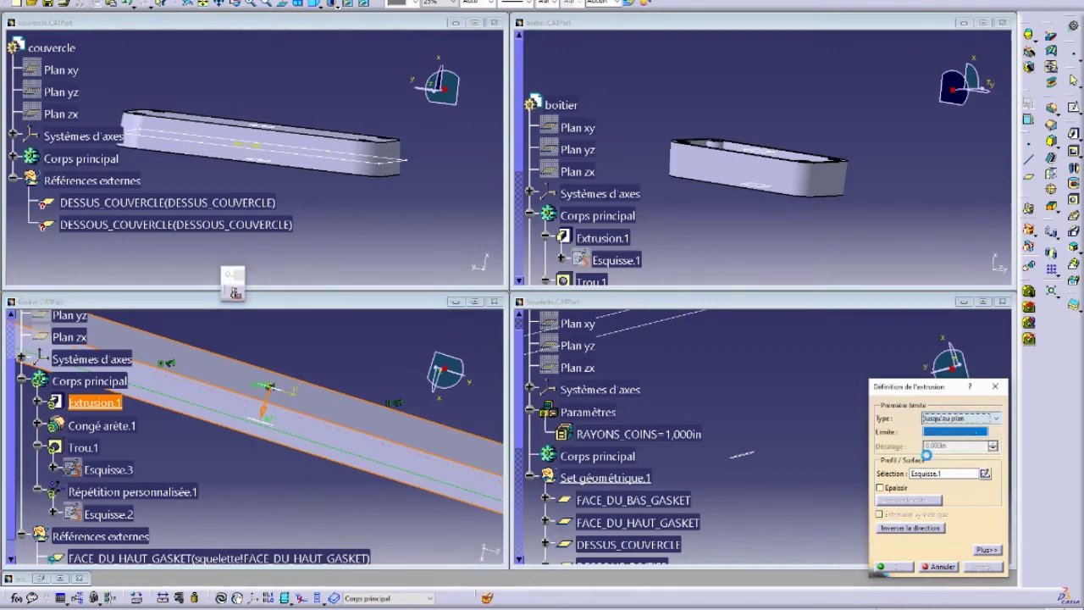
{"action": "left_click", "coordinate": [271, 428]}
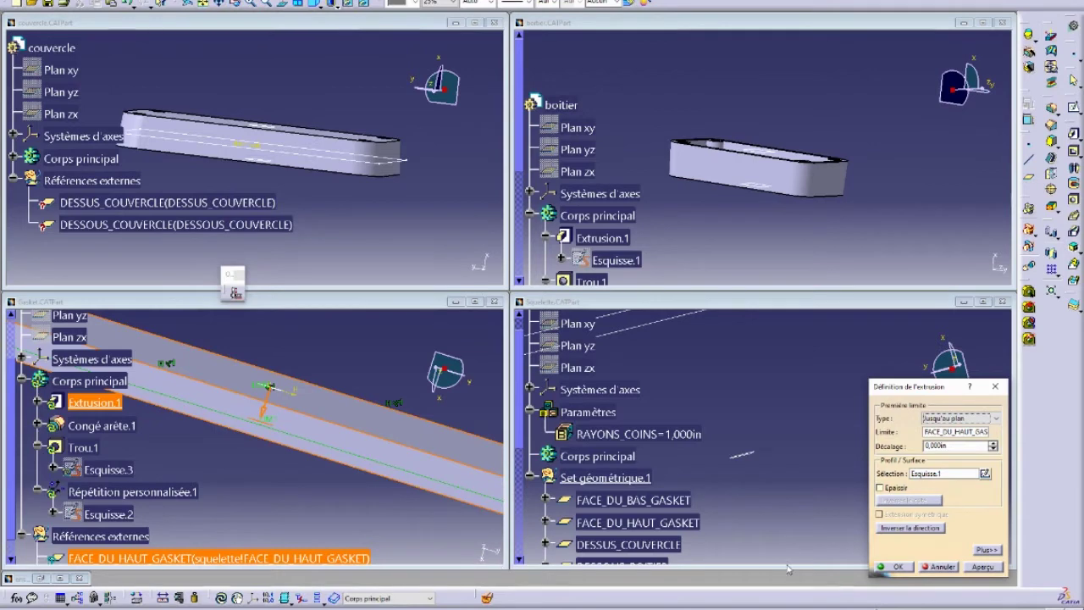
- Set the second limit of Extrusion.1 to Jusqu'au plan with the linked FACE_DU_BAS_GASKET plane and apply the definition
{"action": "scroll", "coordinate": [138, 539], "scroll_direction": "down", "scroll_amount": 3}
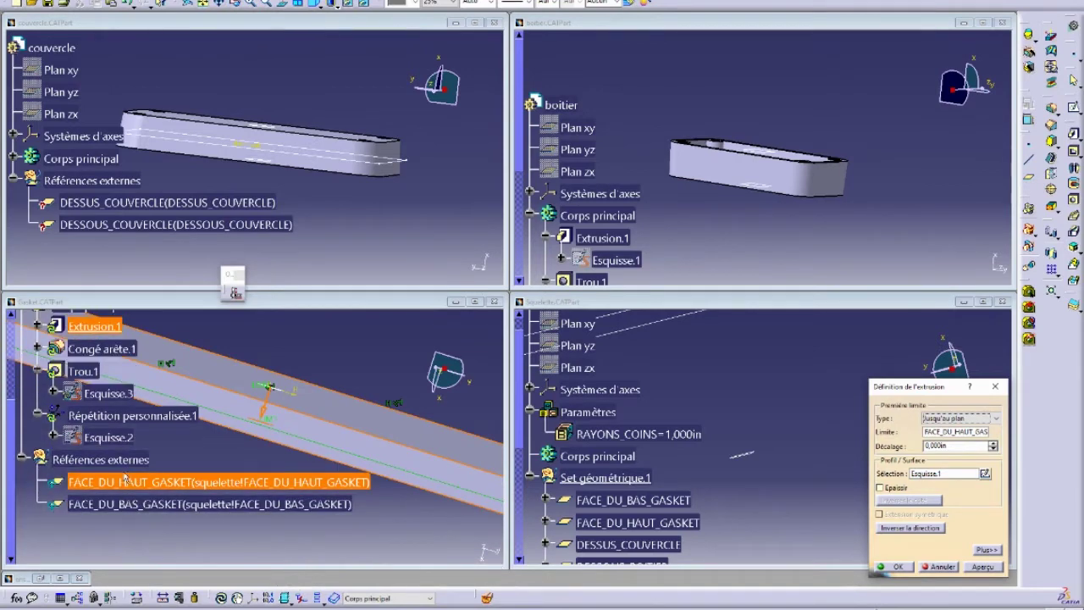
{"action": "mouse_move", "coordinate": [244, 464]}
{"action": "middle_mouse_down"}
{"action": "mouse_move", "coordinate": [252, 456]}
{"action": "mouse_move", "coordinate": [243, 459]}
{"action": "middle_mouse_up"}
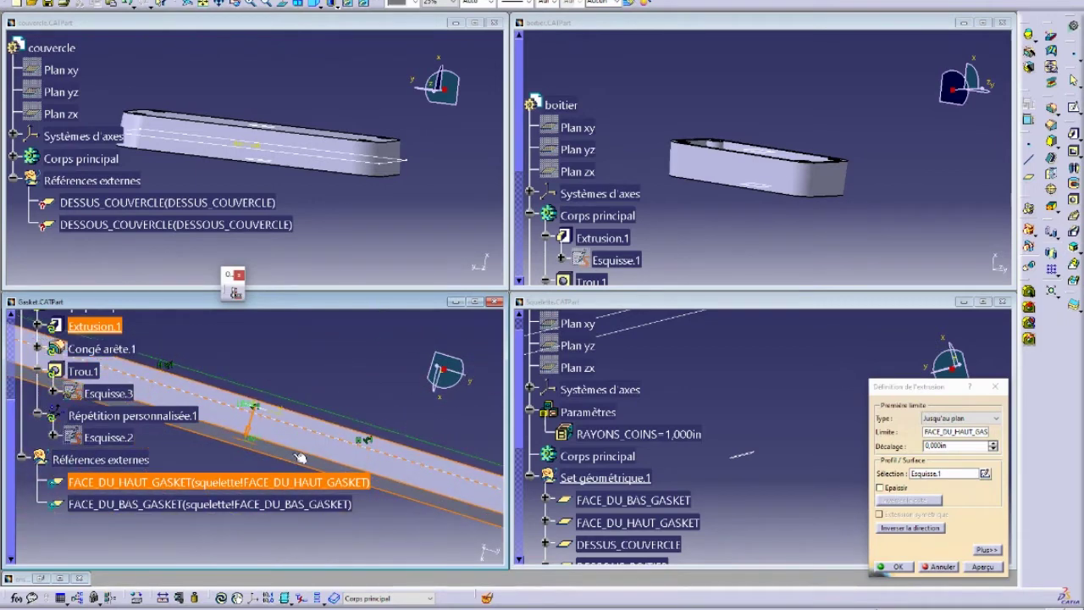
{"action": "middle_click_drag", "start_coordinate": [309, 447], "coordinate": [301, 449]}
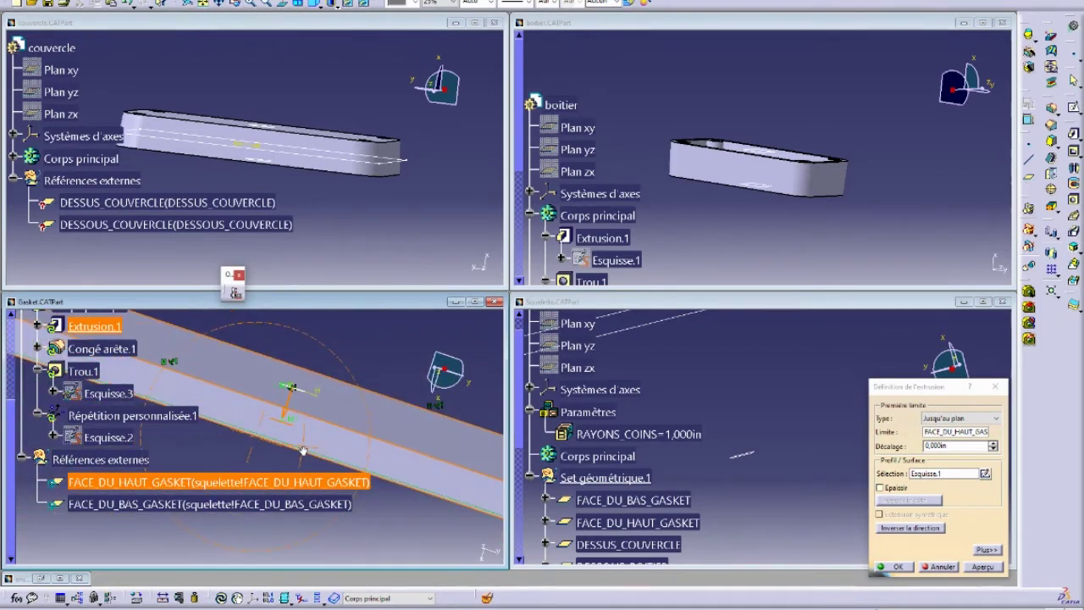
{"action": "left_click", "coordinate": [987, 550]}
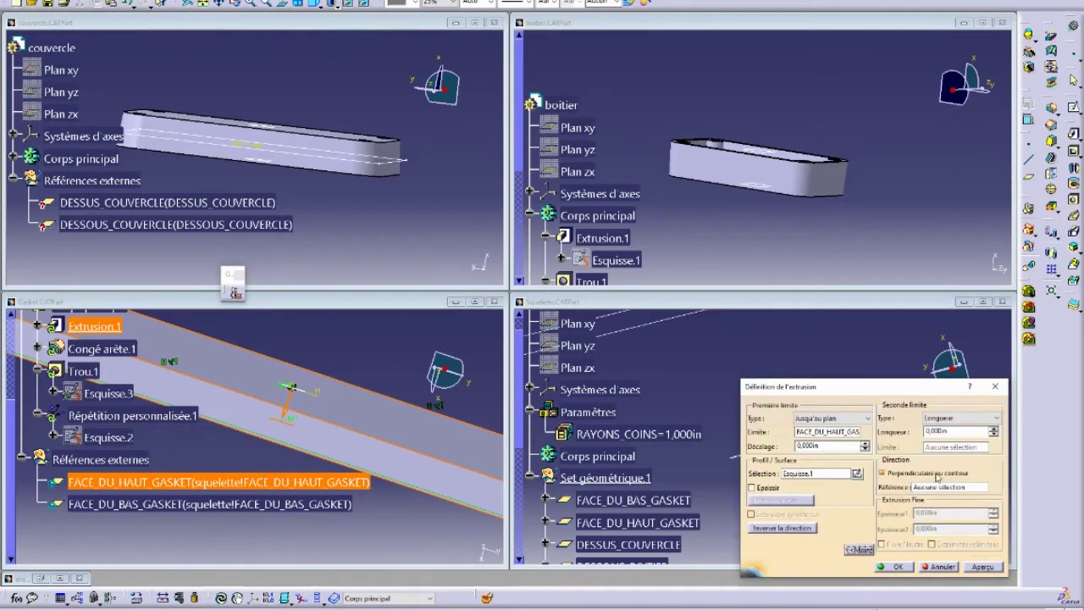
{"action": "left_click", "coordinate": [935, 418]}
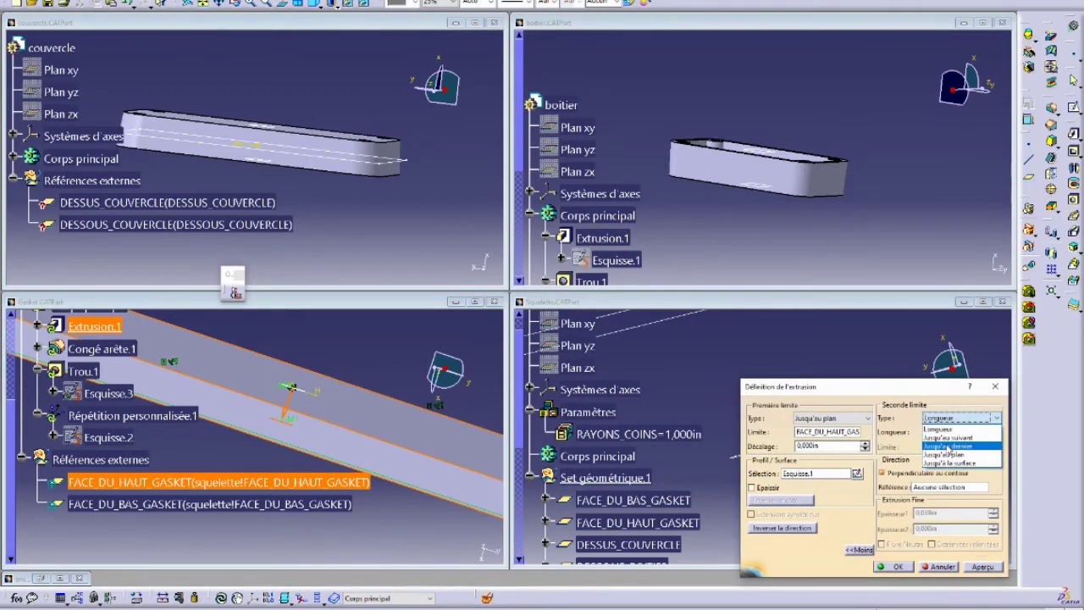
{"action": "left_click", "coordinate": [944, 454]}
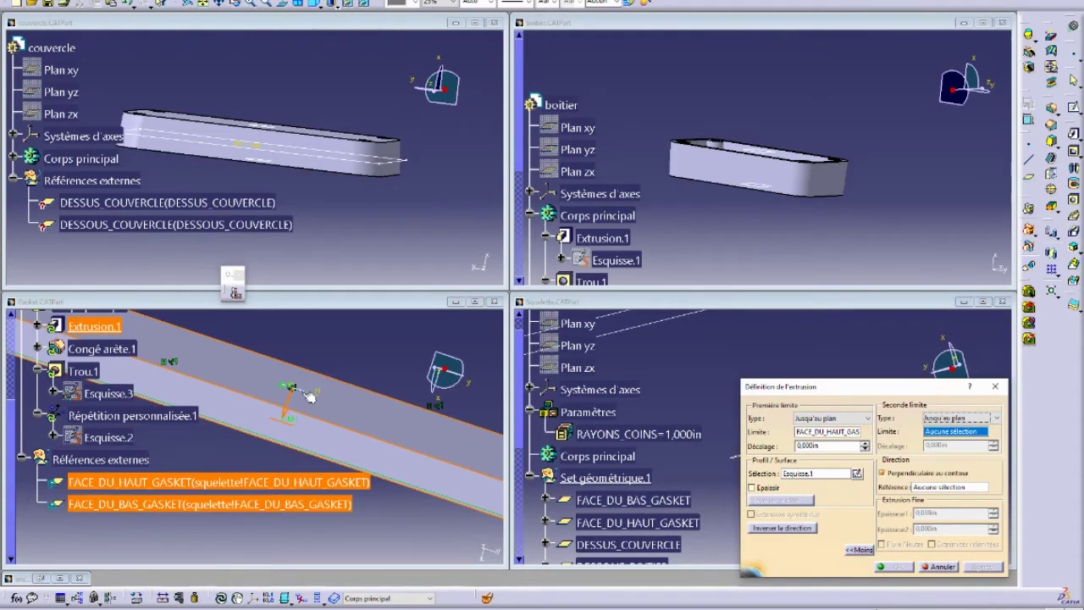
{"action": "left_click", "coordinate": [350, 468]}
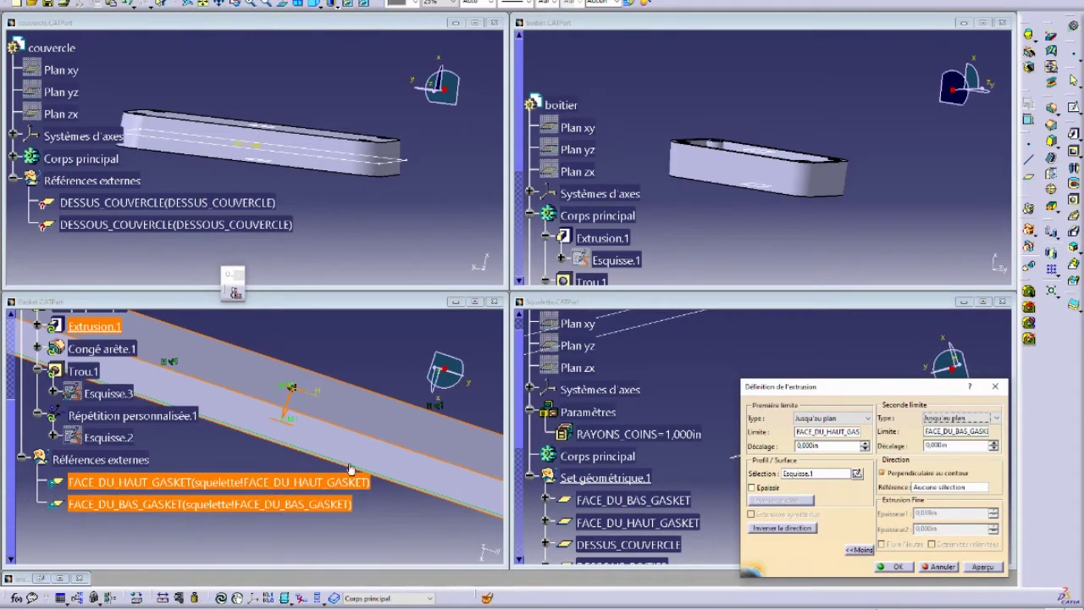
{"action": "left_click", "coordinate": [993, 571]}
{"action": "left_click", "coordinate": [897, 567]}
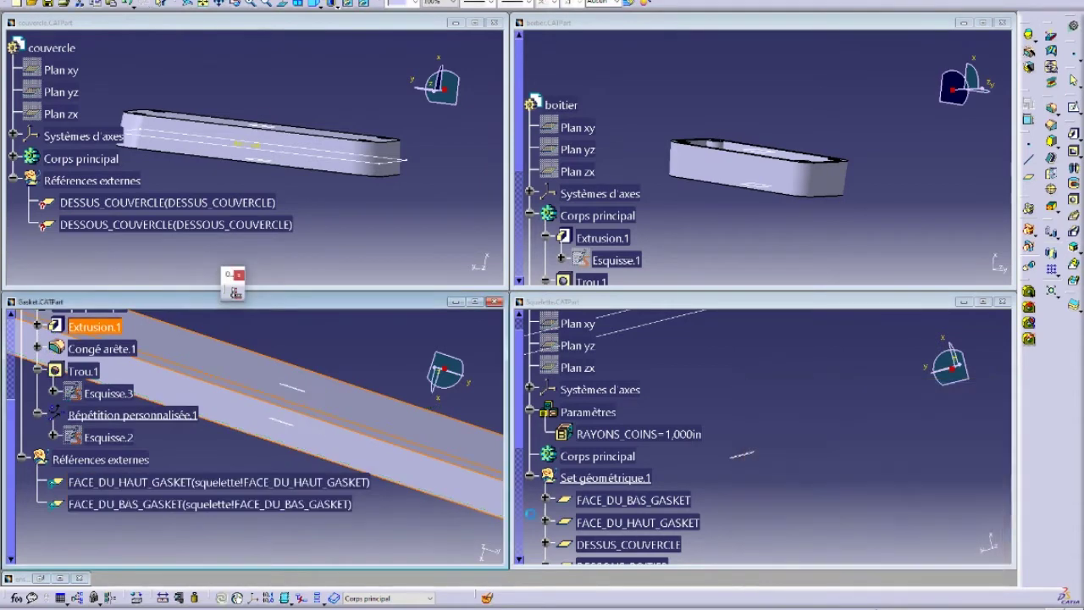
- Set the skeleton's FACE_DU_HAUT_GASKET plane offset from FACE_DU_BAS_GASKET to 0.25 in
{"action": "left_click", "coordinate": [747, 391]}
{"action": "middle_click_drag", "start_coordinate": [746, 392], "coordinate": [702, 445]}
{"action": "scroll", "coordinate": [724, 457], "scroll_direction": "down", "scroll_amount": 1}
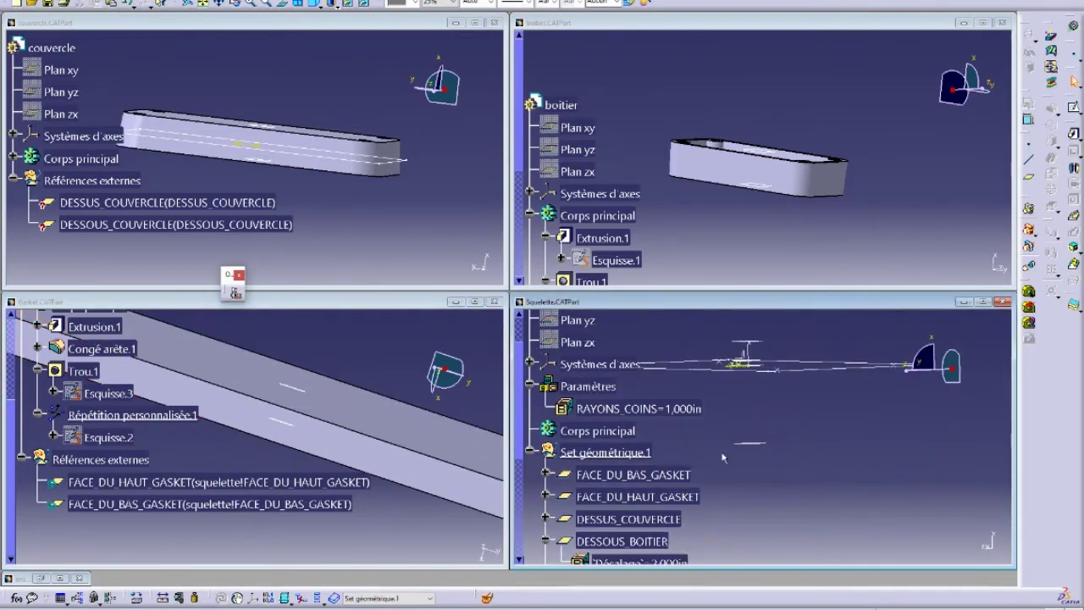
{"action": "middle_click_drag", "start_coordinate": [842, 413], "coordinate": [813, 476]}
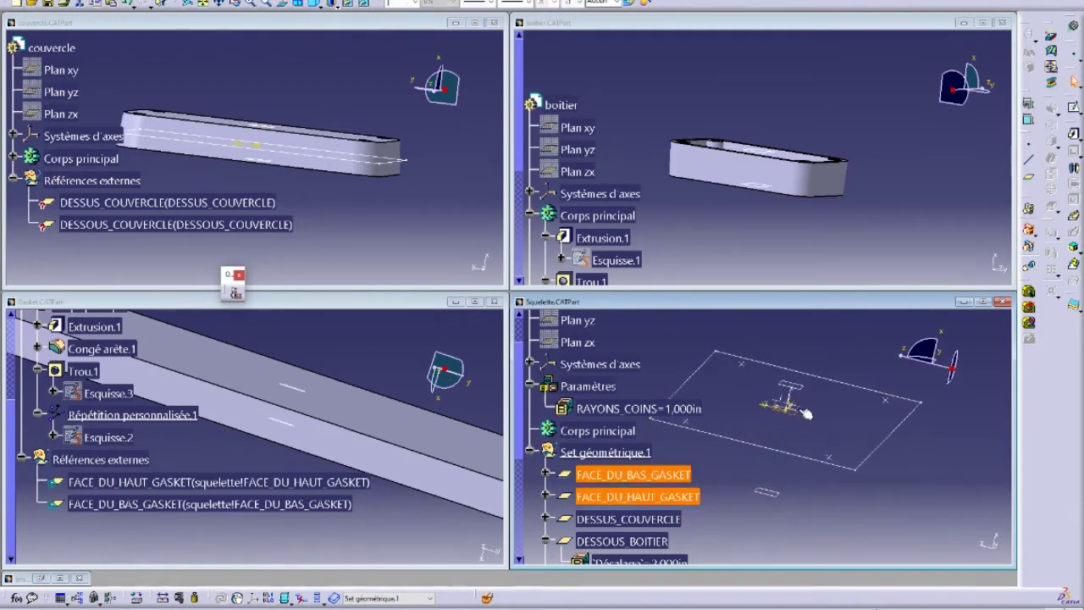
{"action": "left_click", "coordinate": [805, 412]}
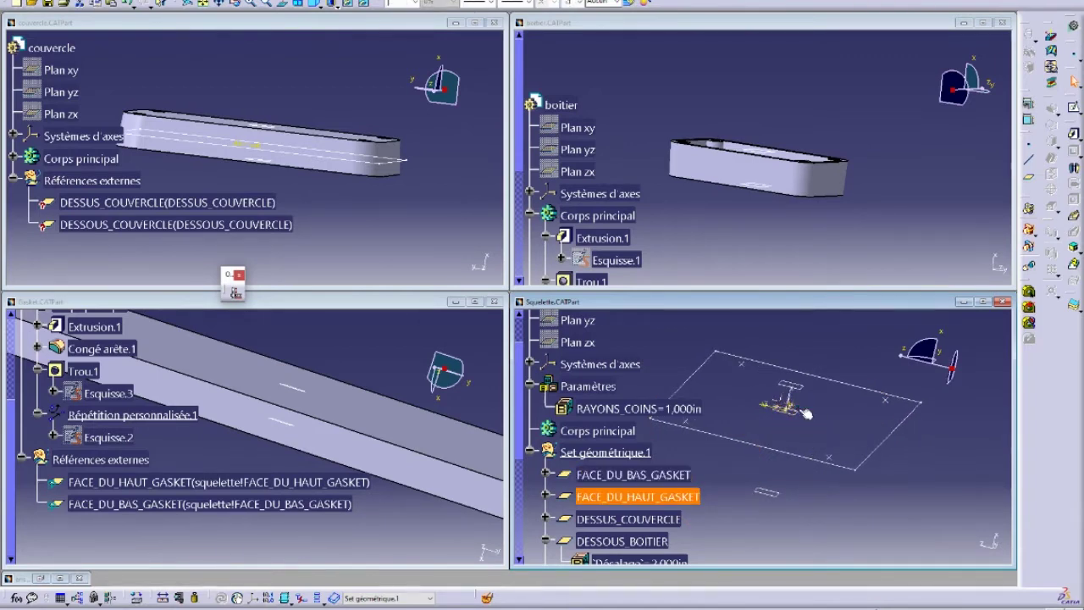
{"action": "double_click", "coordinate": [796, 412]}
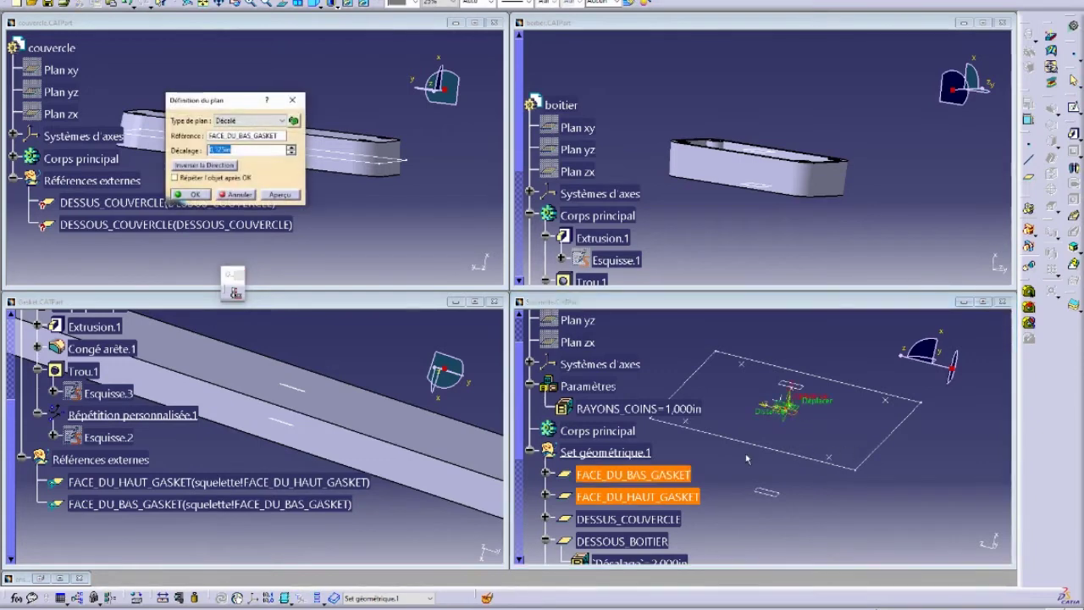
{"action": "left_click_drag", "start_coordinate": [240, 100], "coordinate": [858, 299]}
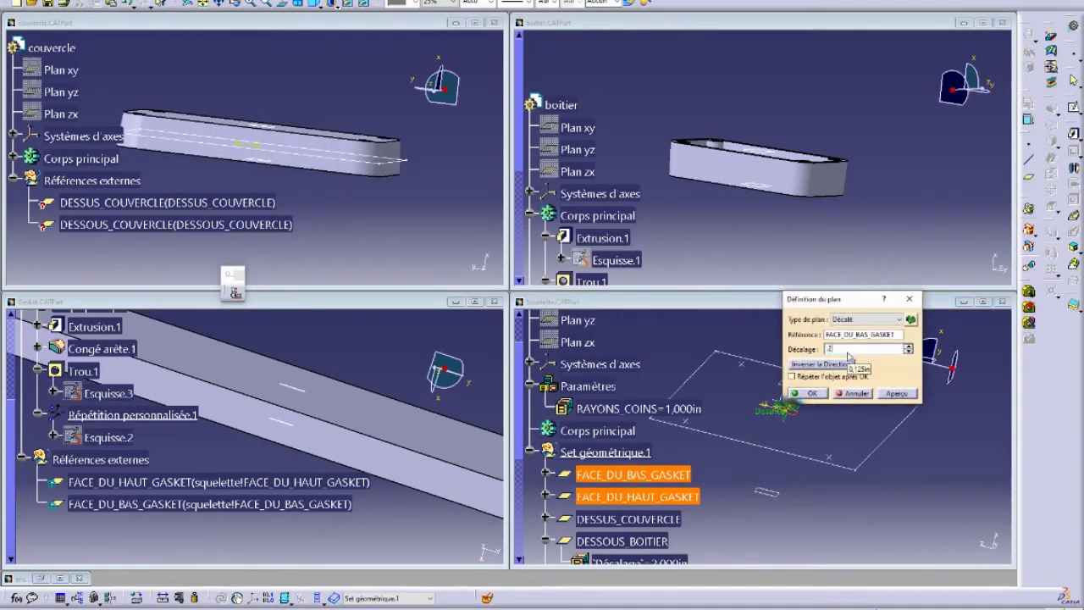
{"action": "type", "text": ".25"}
{"action": "key", "text": "Return"}
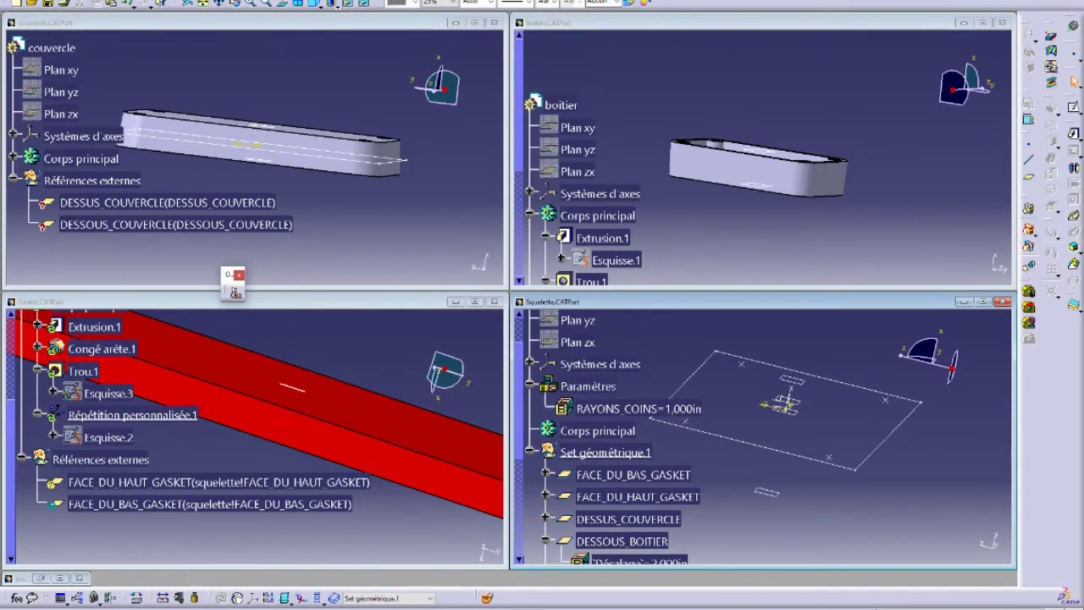
- Update the Gasket part so its extrusion follows the modified skeleton plane, and inspect its thickness
{"action": "left_click", "coordinate": [381, 309]}
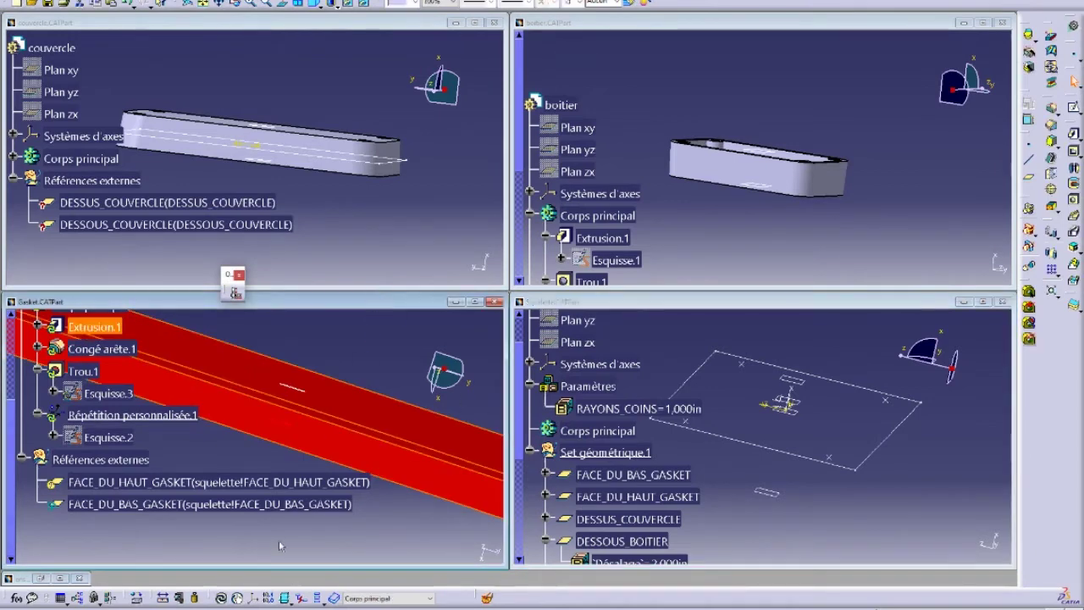
{"action": "left_click", "coordinate": [223, 598]}
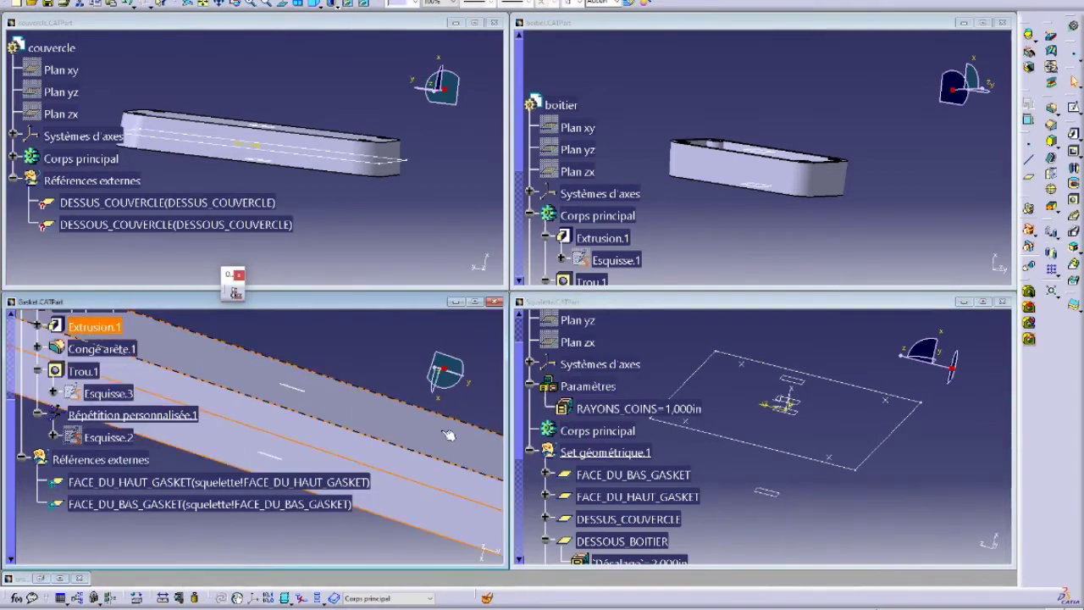
{"action": "middle_click_drag", "start_coordinate": [447, 435], "coordinate": [301, 447]}
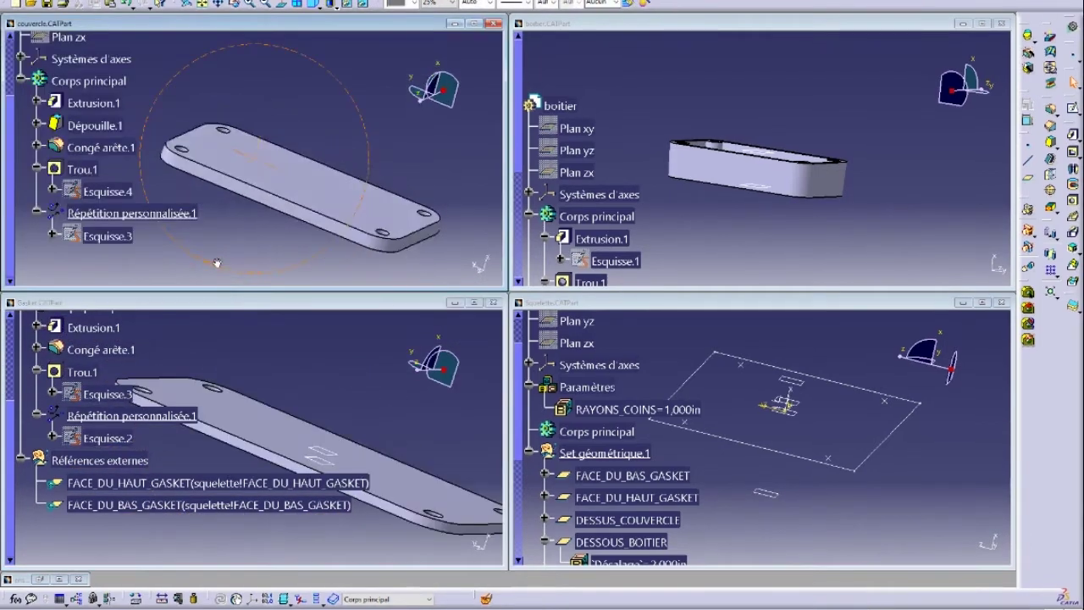
- Examine the couvercle part's upper and lower faces and its Extrusion.1 to identify which skeleton planes should bound it
{"action": "mouse_move", "coordinate": [224, 256]}
{"action": "middle_mouse_down"}
{"action": "mouse_move", "coordinate": [244, 254]}
{"action": "mouse_move", "coordinate": [230, 256]}
{"action": "middle_mouse_up"}
{"action": "middle_click_drag", "start_coordinate": [188, 43], "coordinate": [207, 131]}
{"action": "middle_click_drag", "start_coordinate": [234, 166], "coordinate": [176, 200]}
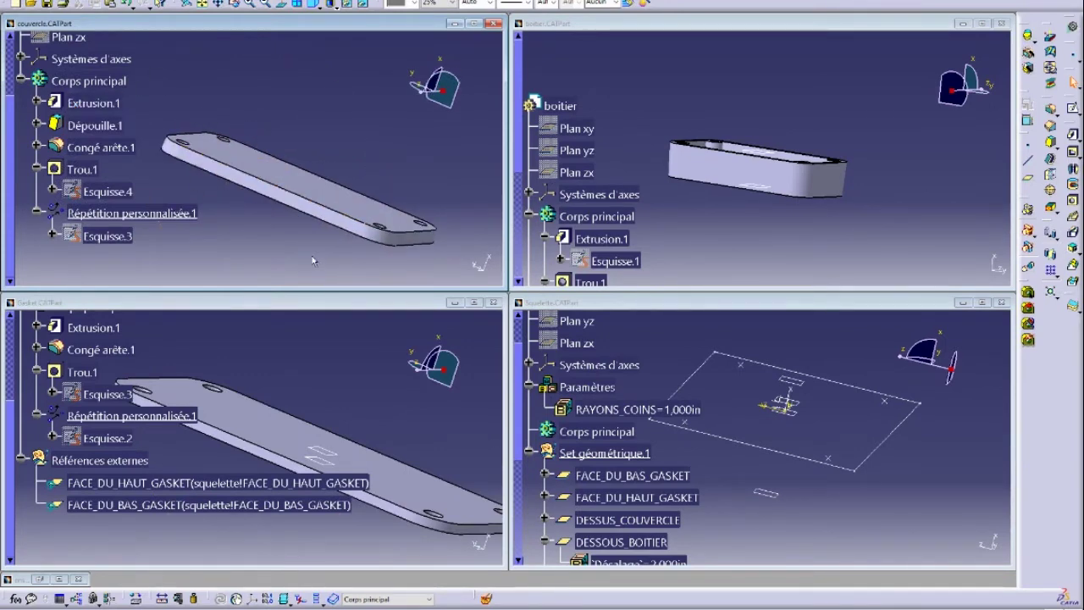
{"action": "middle_click_drag", "start_coordinate": [311, 256], "coordinate": [266, 241]}
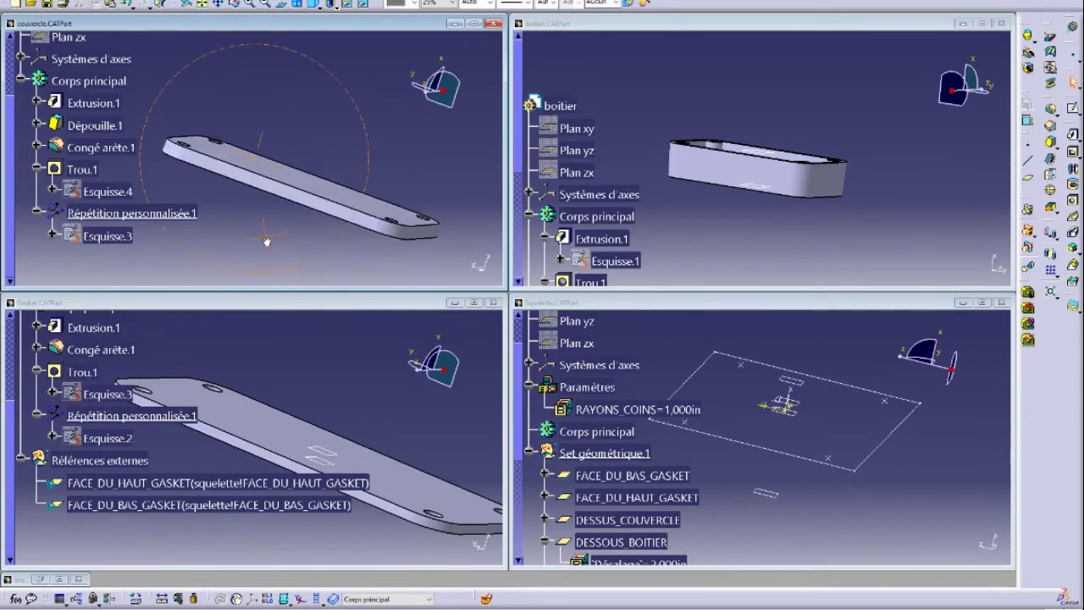
{"action": "left_click", "coordinate": [93, 103]}
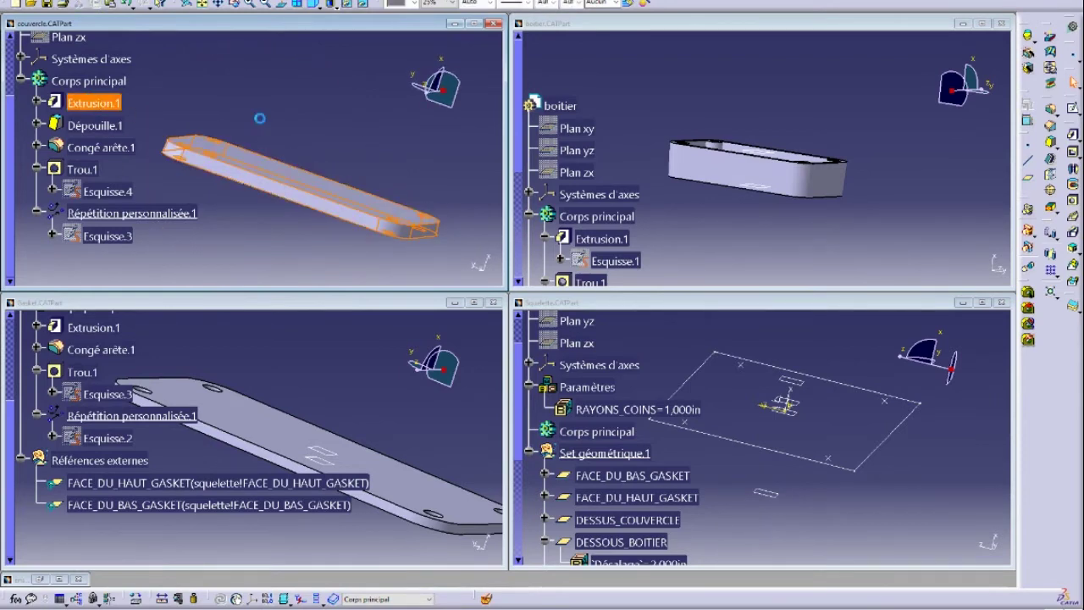
{"action": "middle_click_drag", "start_coordinate": [220, 190], "coordinate": [239, 183]}
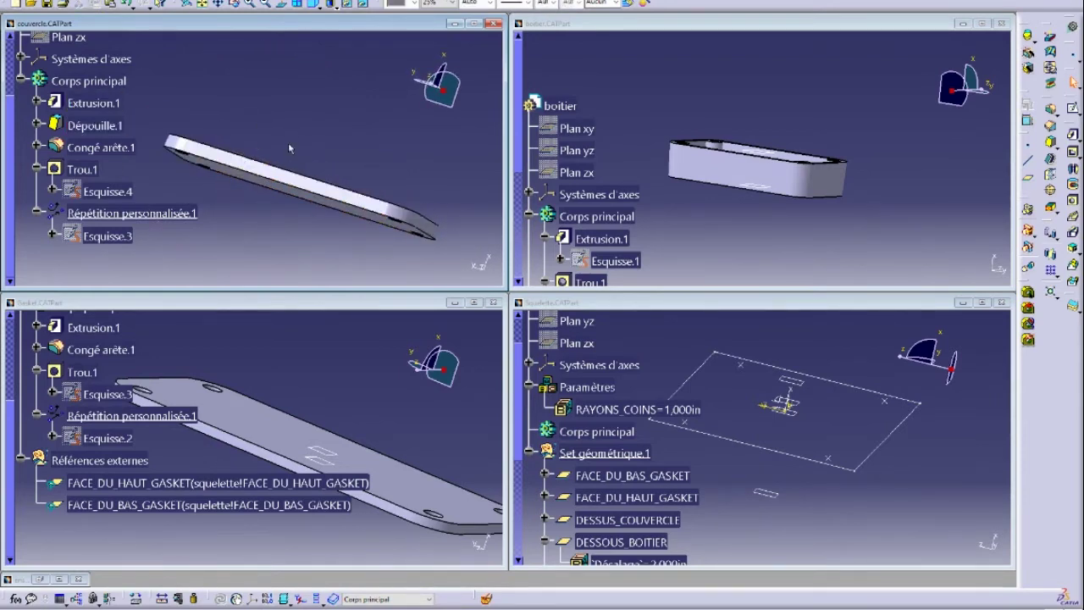
{"action": "middle_click_drag", "start_coordinate": [270, 218], "coordinate": [272, 231]}
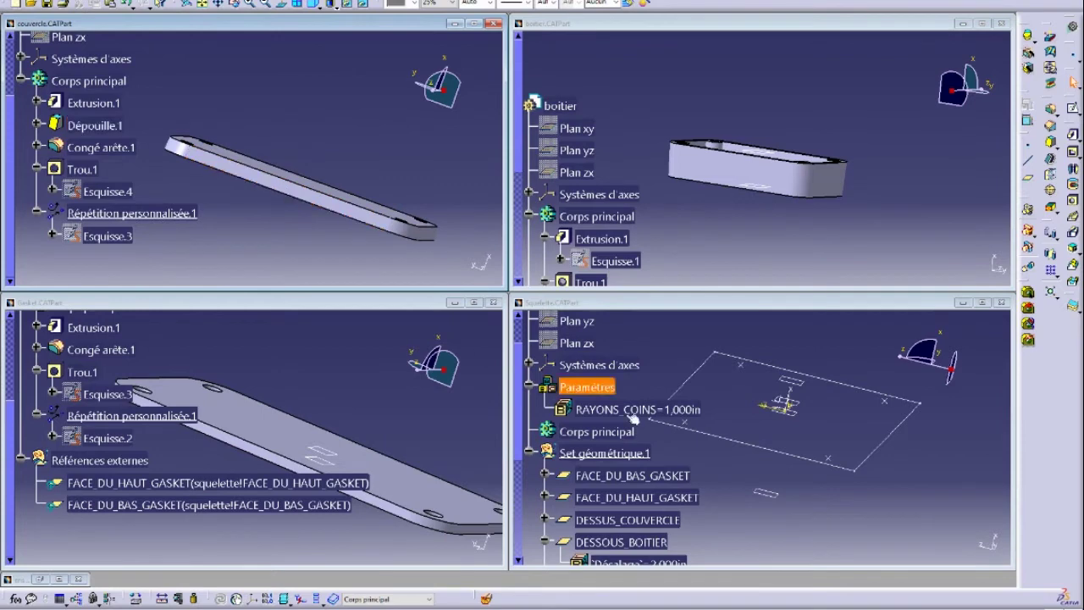
{"action": "middle_click_drag", "start_coordinate": [237, 190], "coordinate": [256, 183]}
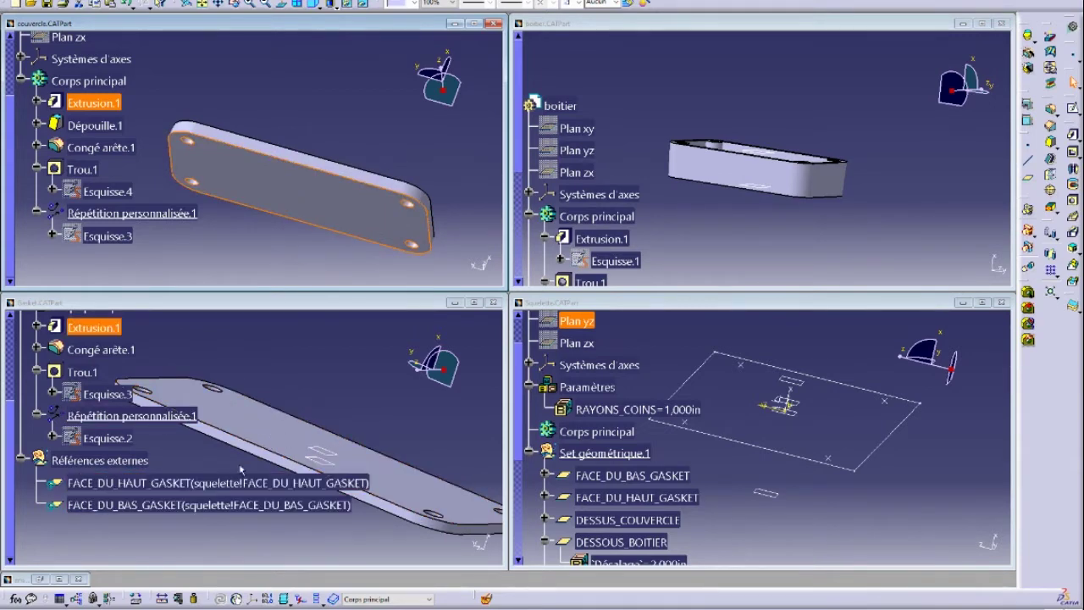
{"action": "middle_click_drag", "start_coordinate": [360, 137], "coordinate": [381, 170]}
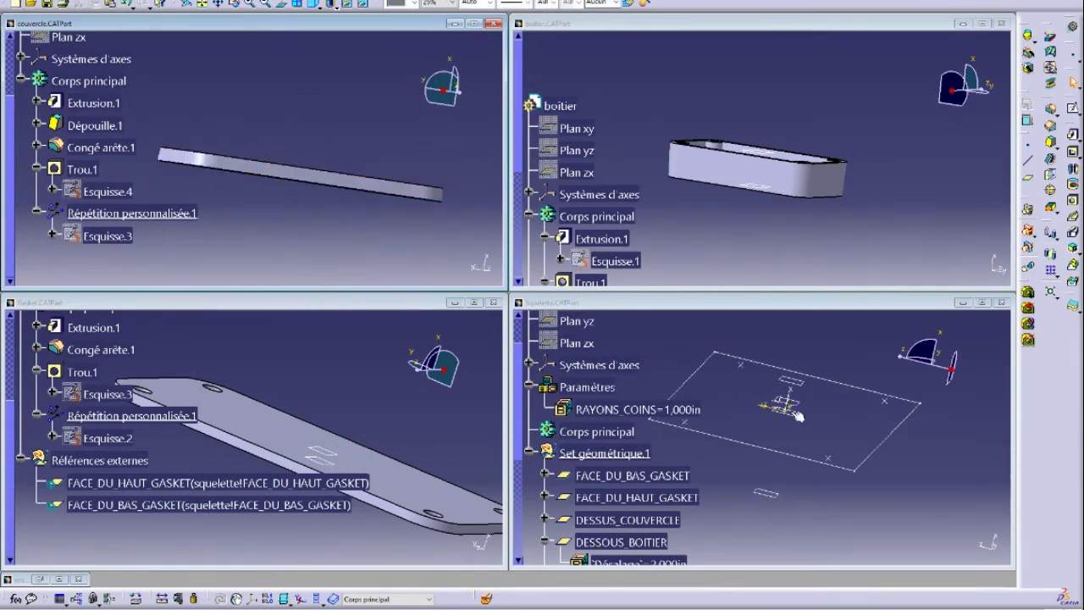
- Copy the FACE_DU_HAUT_GASKET and DESSUS_COUVERCLE planes from the skeleton part
{"action": "left_click", "coordinate": [644, 497]}
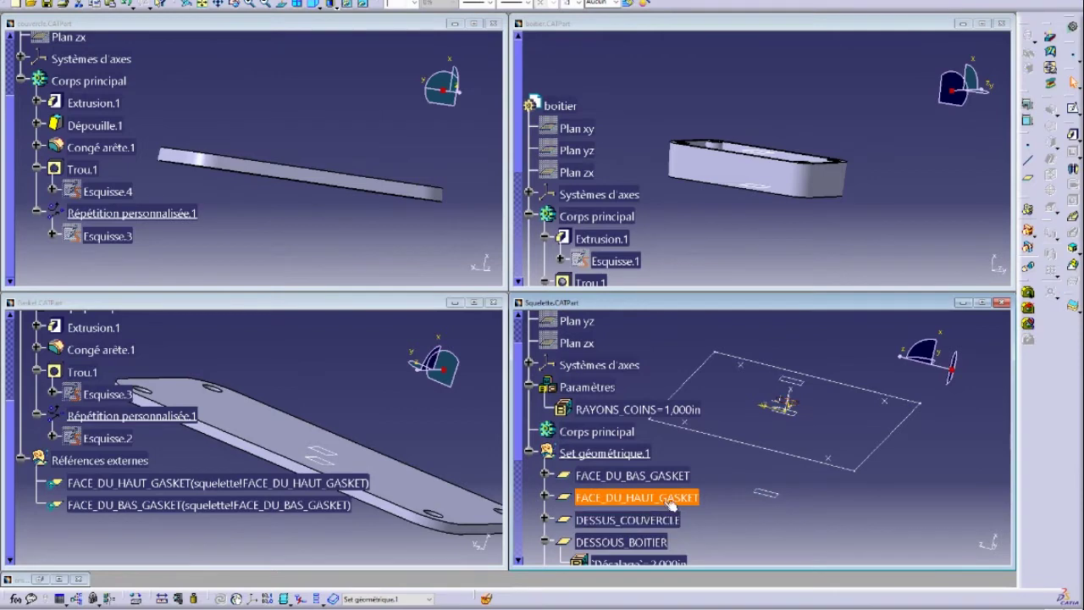
{"action": "left_click", "coordinate": [811, 387], "text": "ctrl"}
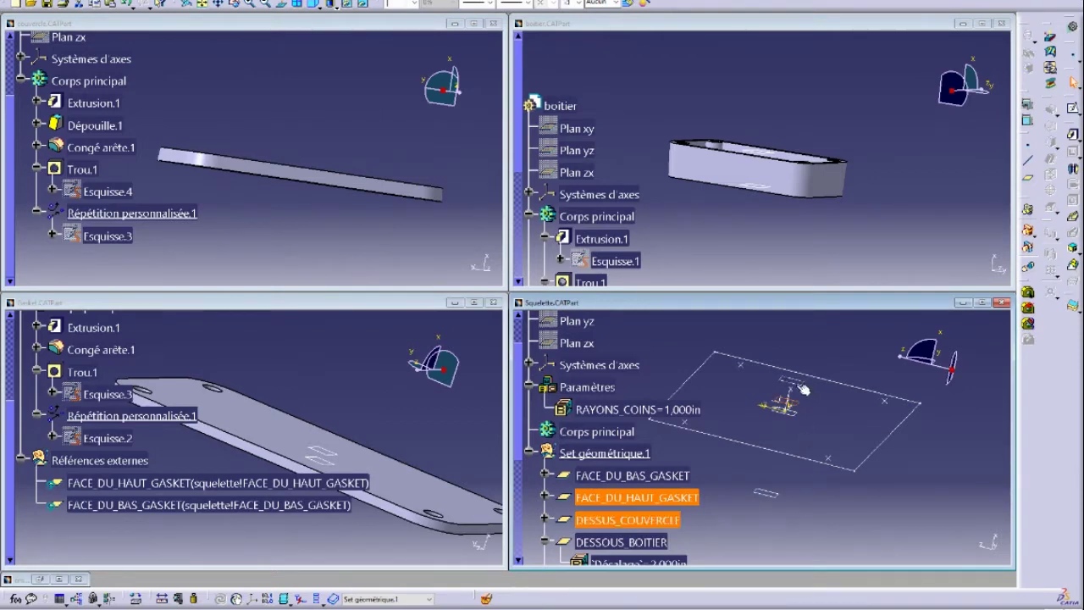
{"action": "right_click", "coordinate": [652, 529]}
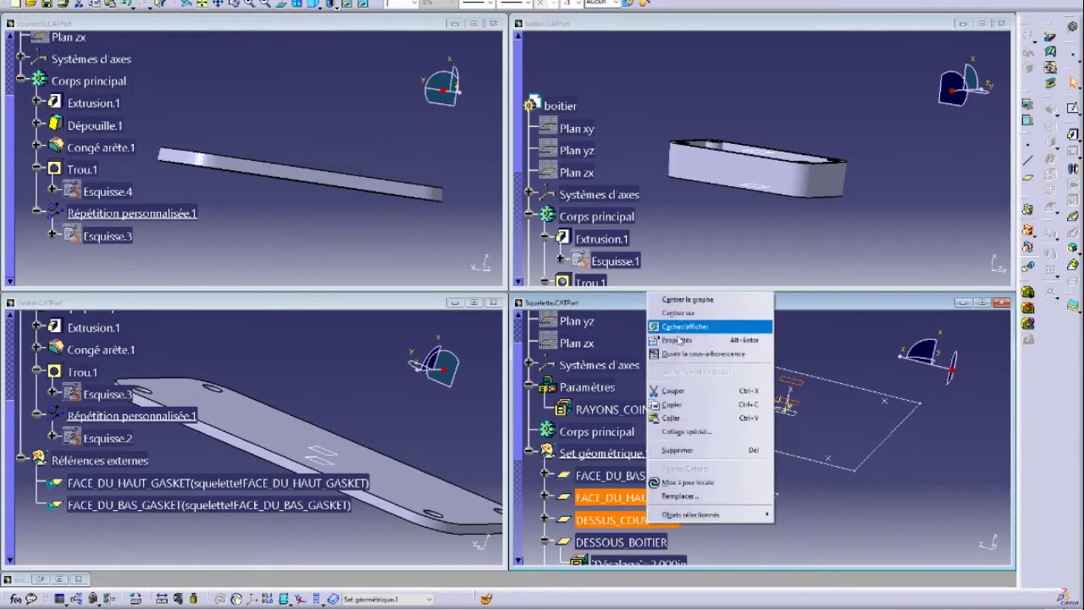
{"action": "left_click", "coordinate": [685, 406]}
- Try an ordinary paste of the two copied skeleton planes onto the couvercle part and check its tree
{"action": "left_click", "coordinate": [164, 70]}
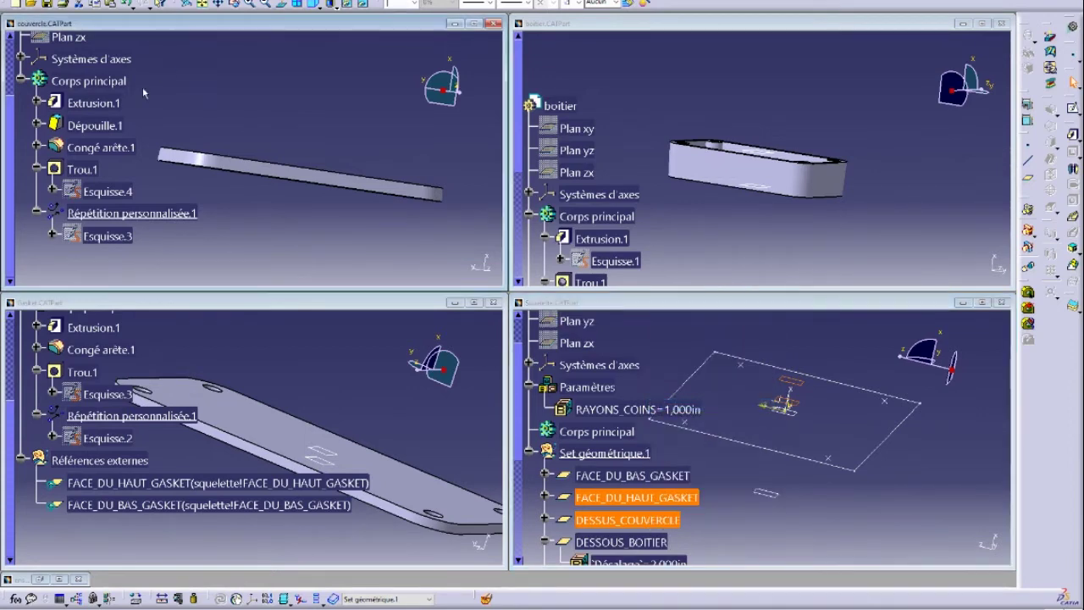
{"action": "scroll", "coordinate": [127, 88], "scroll_direction": "up", "scroll_amount": 2}
{"action": "scroll", "coordinate": [125, 88], "scroll_direction": "up", "scroll_amount": 3}
{"action": "right_click", "coordinate": [61, 100]}
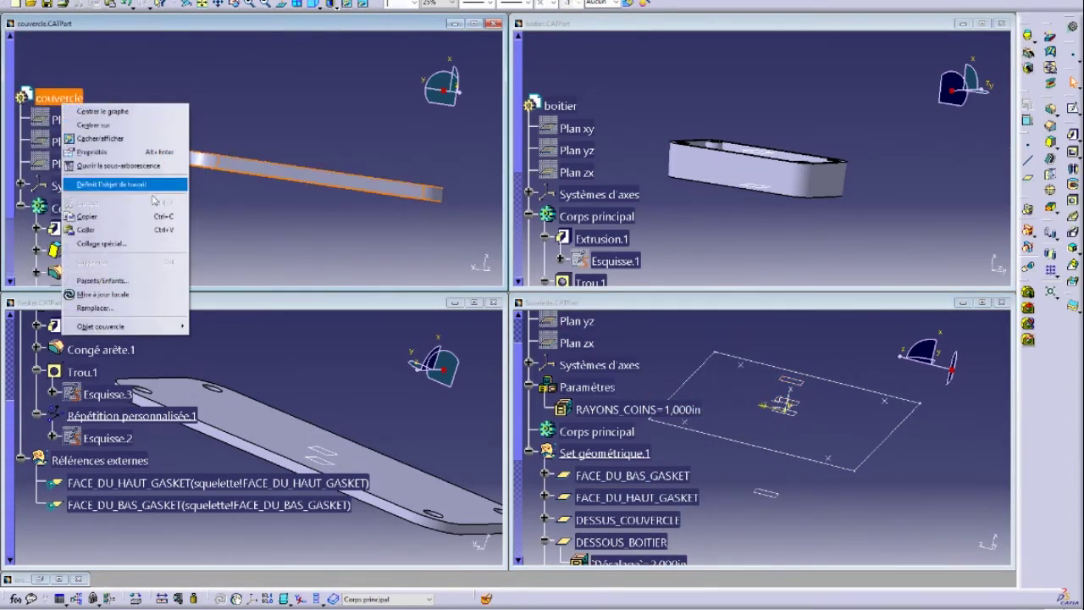
{"action": "left_click", "coordinate": [119, 229]}
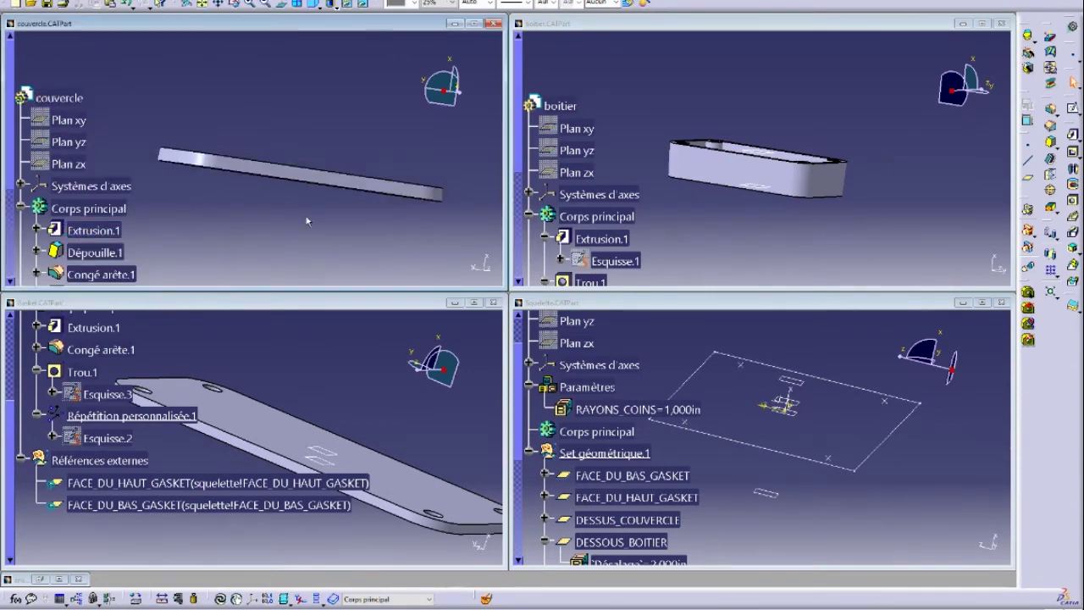
{"action": "scroll", "coordinate": [261, 214], "scroll_direction": "down", "scroll_amount": 3}
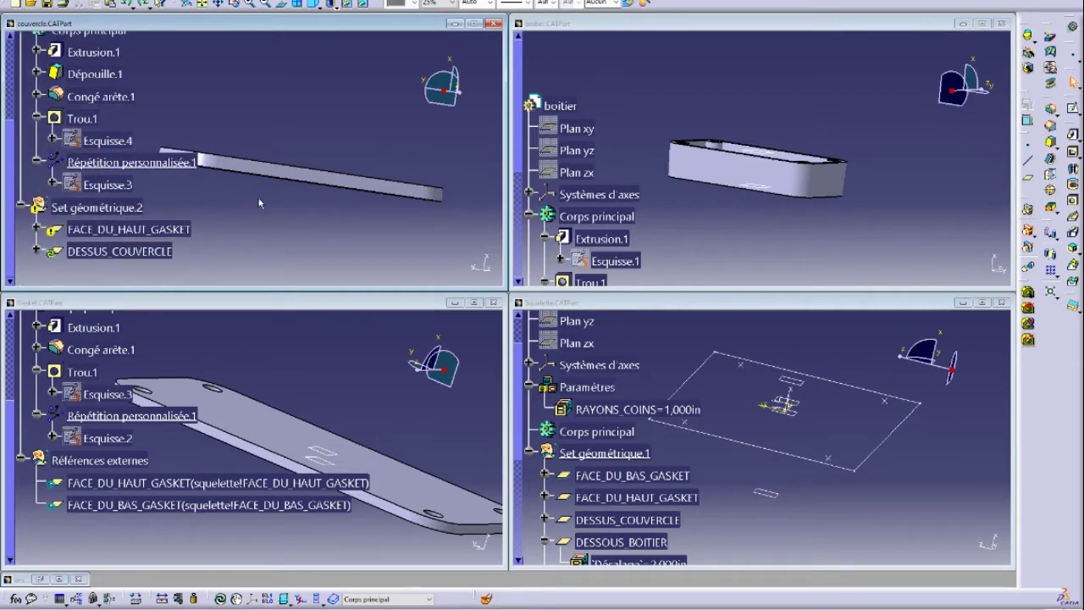
{"action": "scroll", "coordinate": [260, 203], "scroll_direction": "up", "scroll_amount": 3}
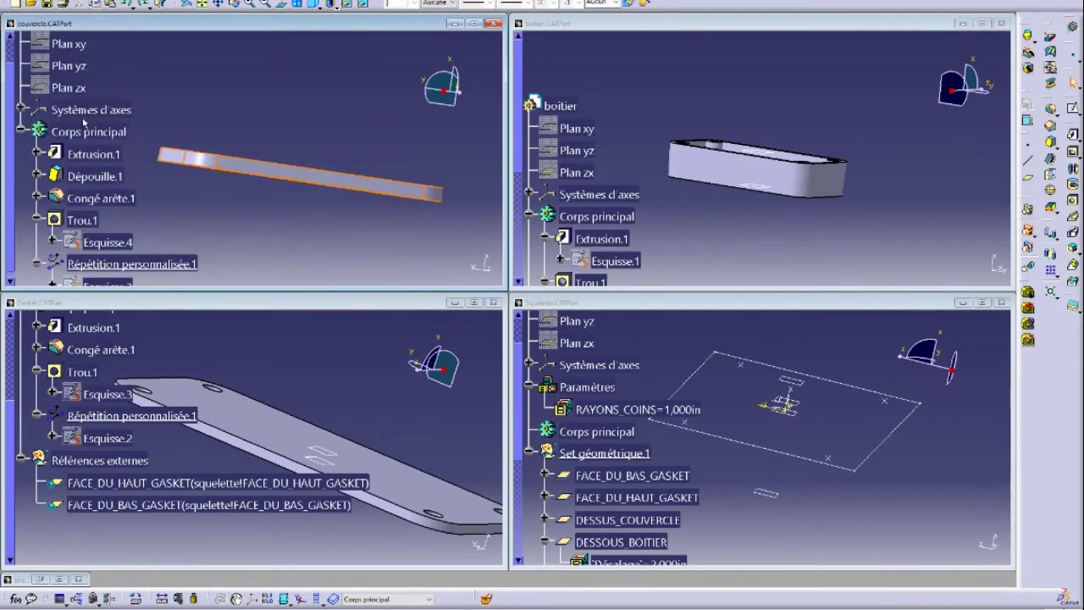
{"action": "left_click", "coordinate": [97, 131]}
{"action": "right_click", "coordinate": [97, 131]}
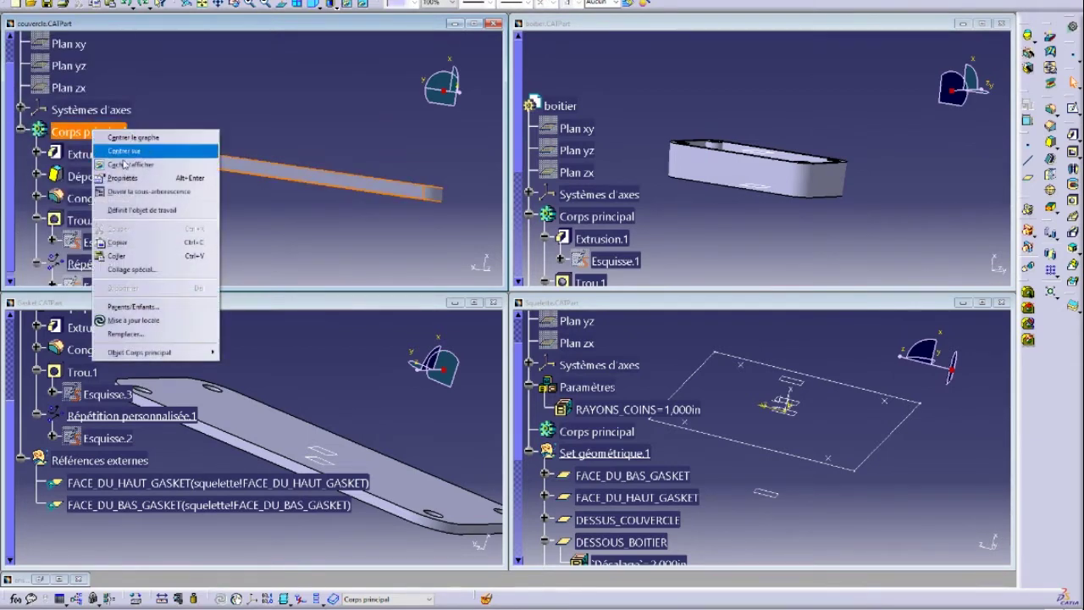
{"action": "left_click", "coordinate": [140, 269]}
{"action": "double_click", "coordinate": [927, 518]}
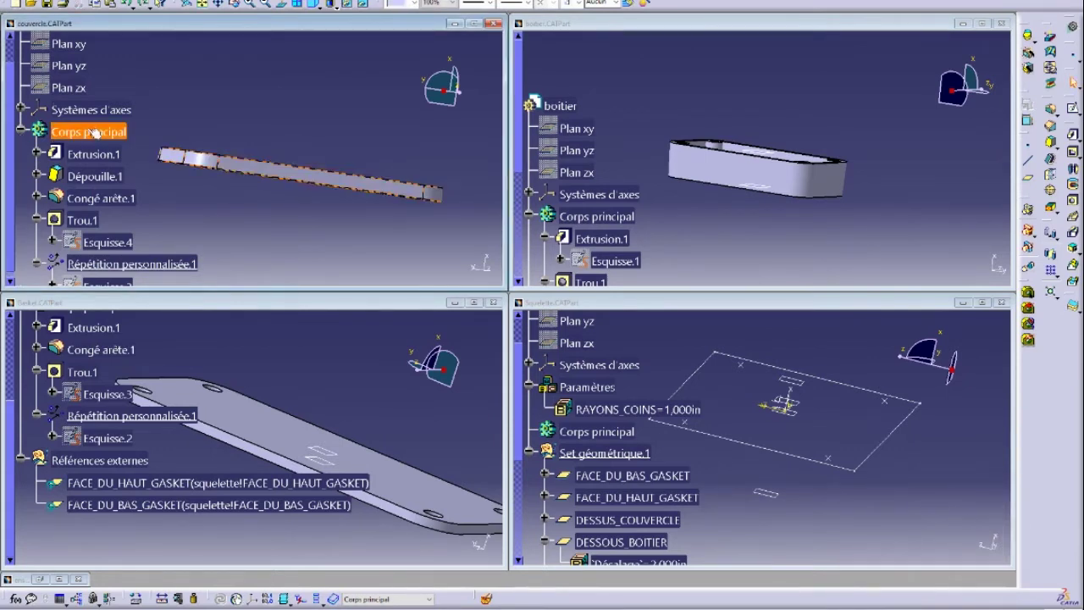
- Paste the copied skeleton planes into the couvercle's Corps principal with Collage spécial, using En tant que résultat avec lien
{"action": "right_click", "coordinate": [90, 132]}
{"action": "left_click", "coordinate": [158, 270]}
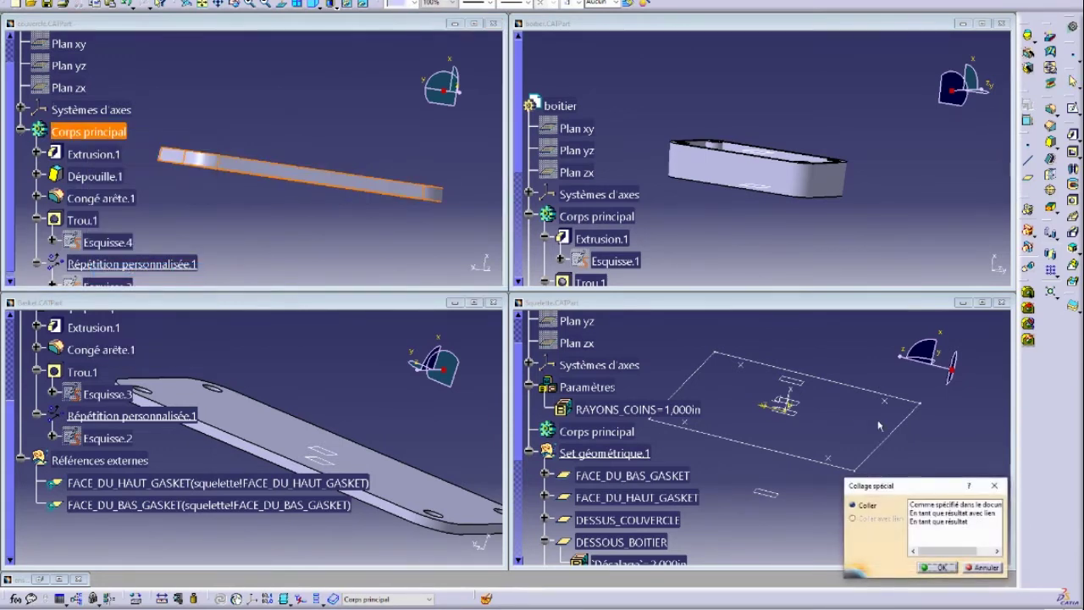
{"action": "left_click", "coordinate": [951, 512]}
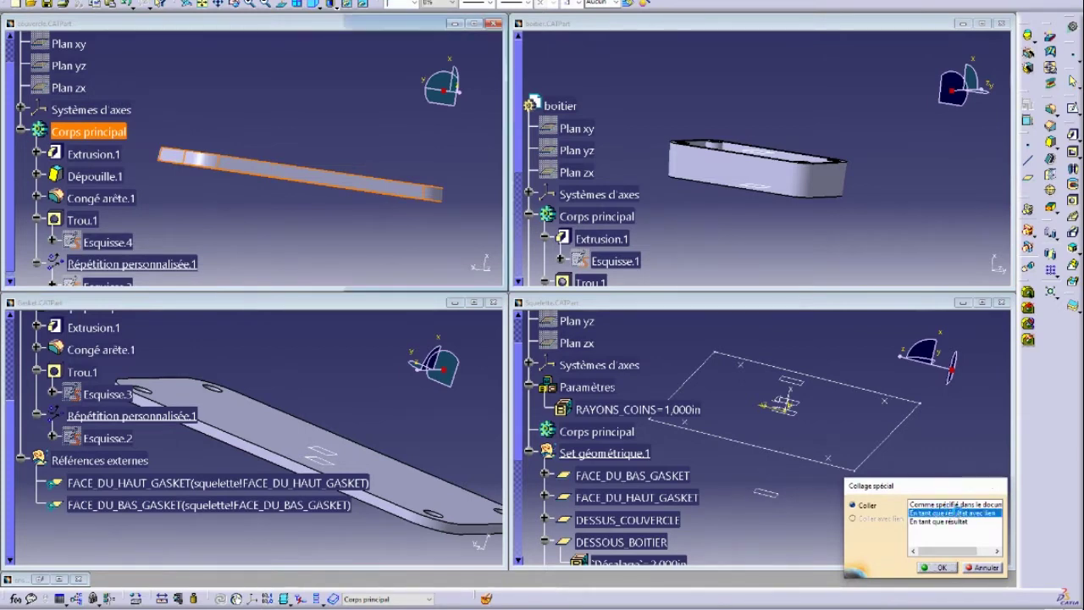
{"action": "left_click", "coordinate": [936, 567]}
{"action": "middle_click_drag", "start_coordinate": [326, 205], "coordinate": [217, 203]}
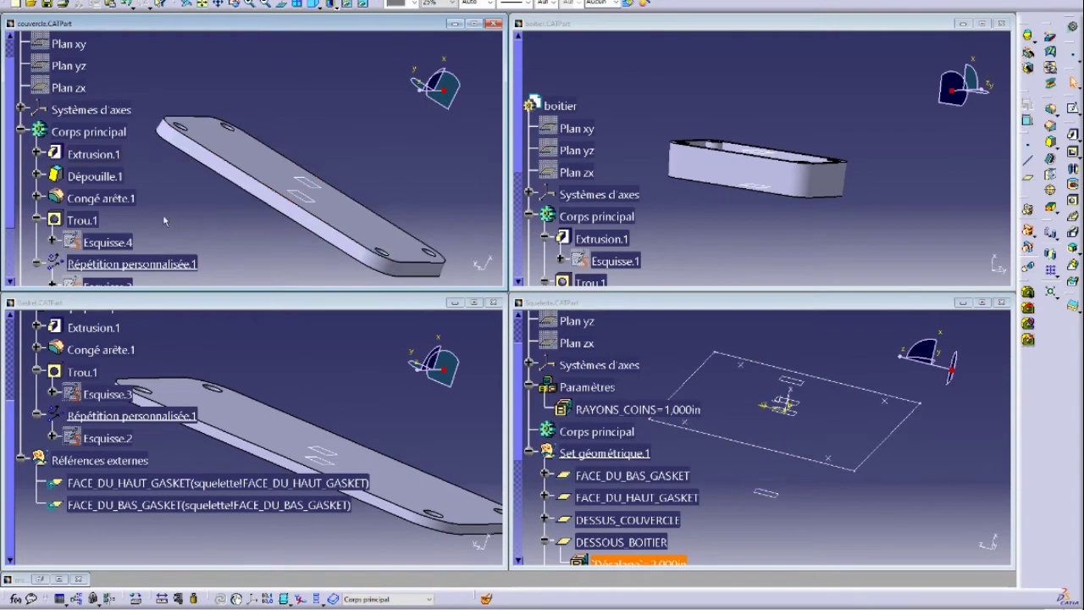
{"action": "scroll", "coordinate": [240, 219], "scroll_direction": "down", "scroll_amount": 2}
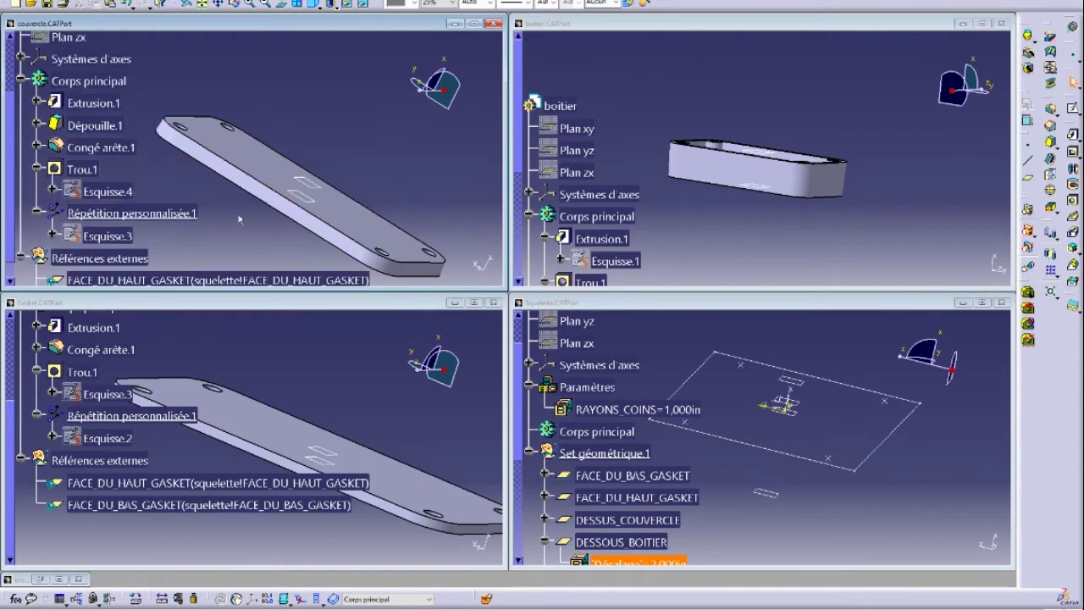
- Edit the couvercle's Extrusion.1 so its first limit is Jusqu'au plan, bounded by the linked DESSUS_COUVERCLE plane
{"action": "double_click", "coordinate": [85, 104]}
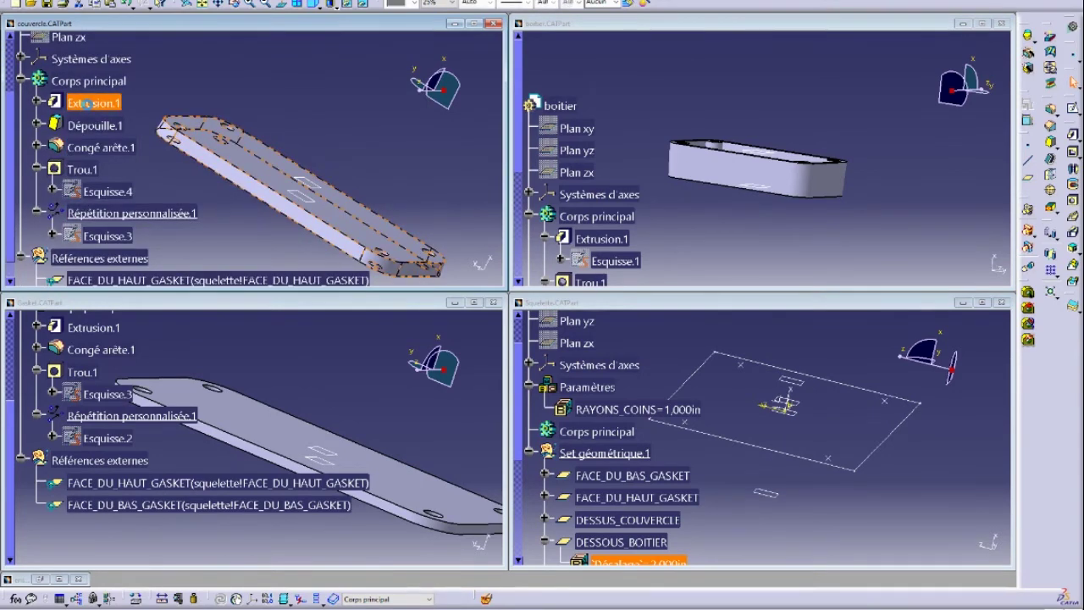
{"action": "left_click_drag", "start_coordinate": [925, 381], "coordinate": [591, 87]}
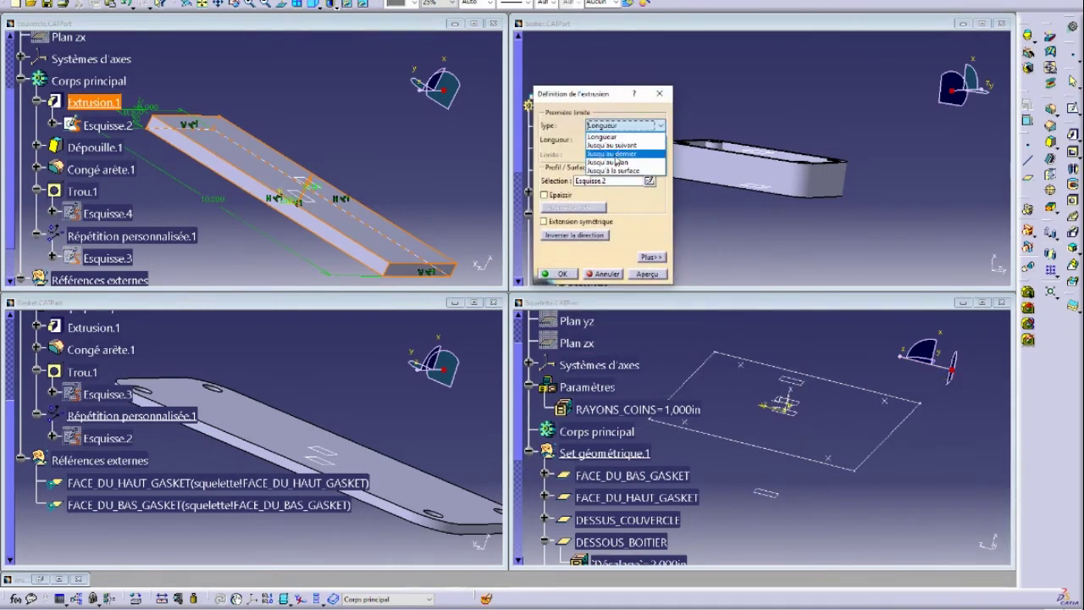
{"action": "left_click", "coordinate": [615, 163]}
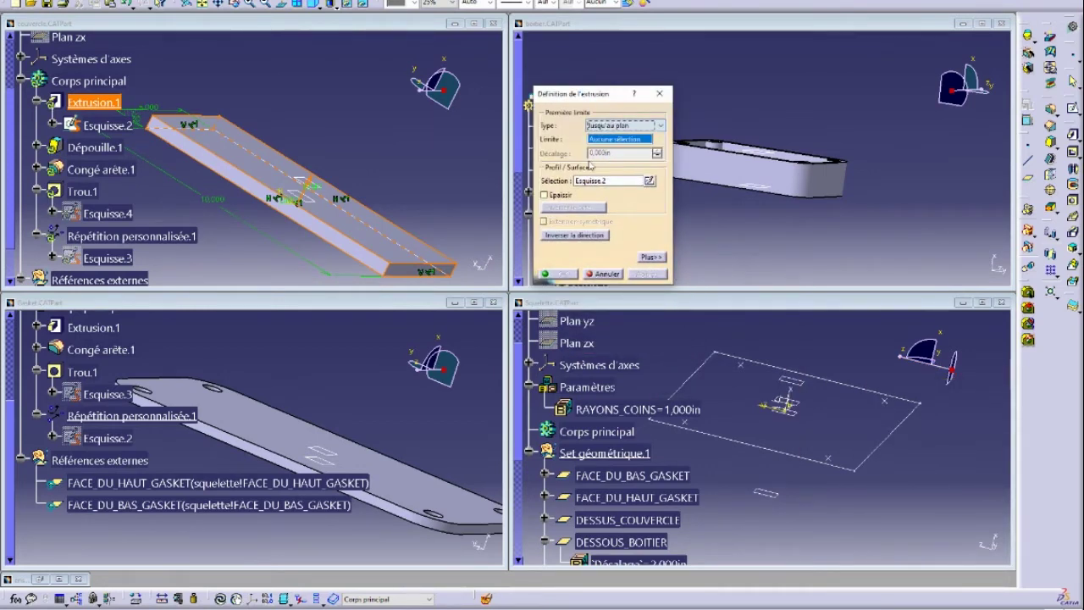
{"action": "middle_click_drag", "start_coordinate": [288, 169], "coordinate": [297, 109]}
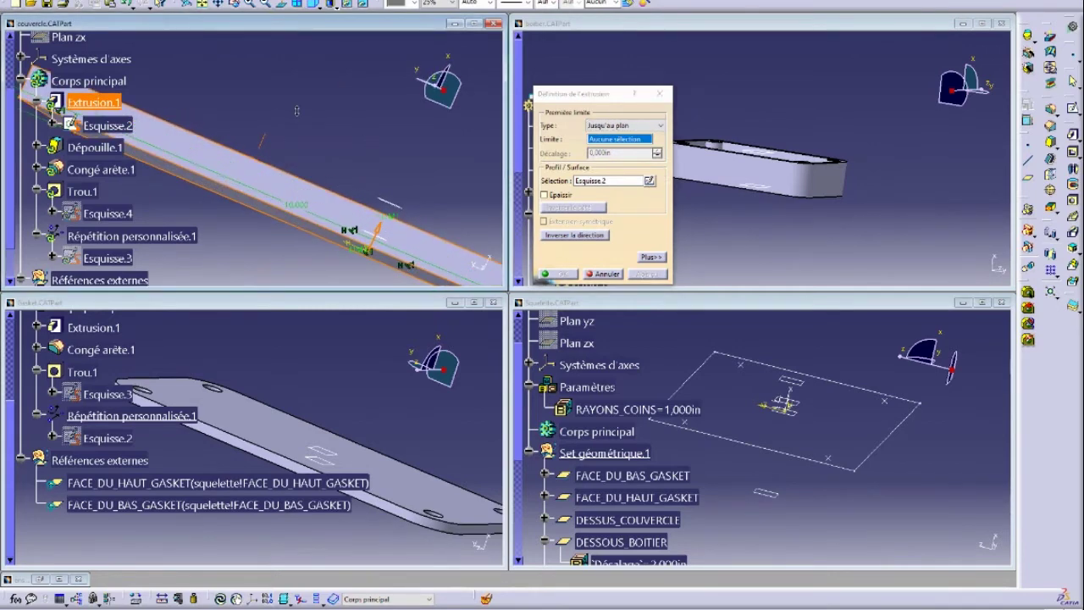
{"action": "left_click", "coordinate": [396, 209]}
{"action": "middle_click_drag", "start_coordinate": [371, 164], "coordinate": [379, 192]}
- Set the second limit of Extrusion.1 to Jusqu'au plan with the linked FACE_DU_HAUT_GASKET plane and apply the definition
{"action": "left_click", "coordinate": [650, 257]}
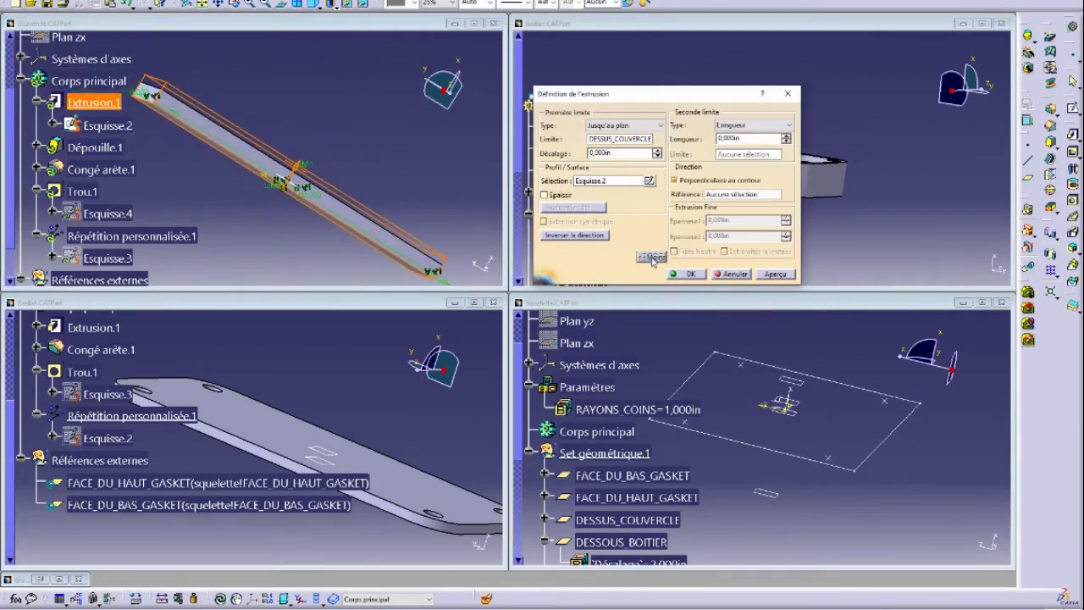
{"action": "left_click", "coordinate": [752, 124]}
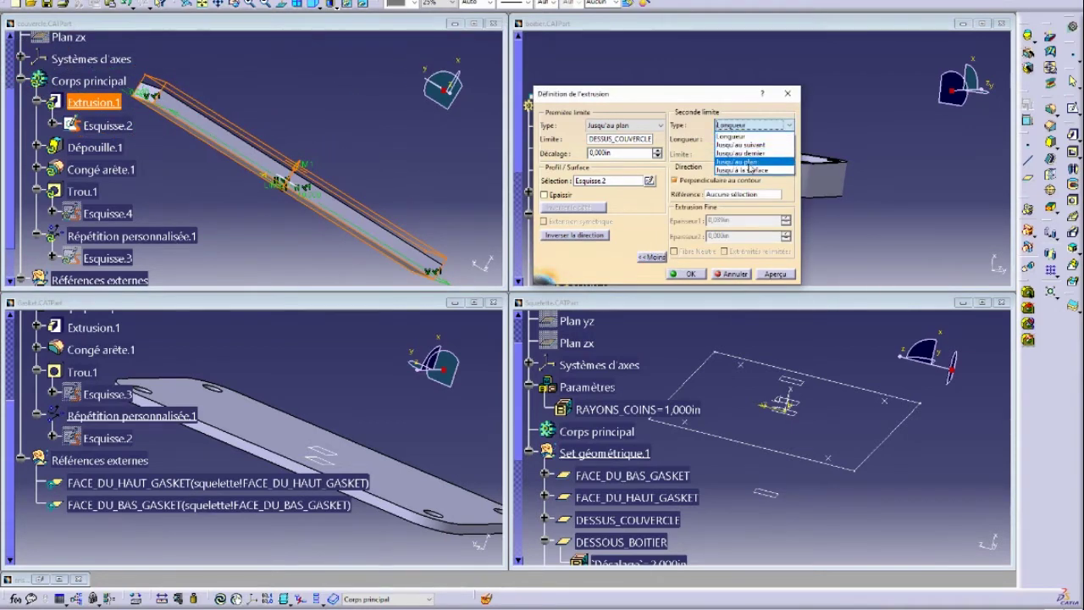
{"action": "left_click", "coordinate": [736, 161]}
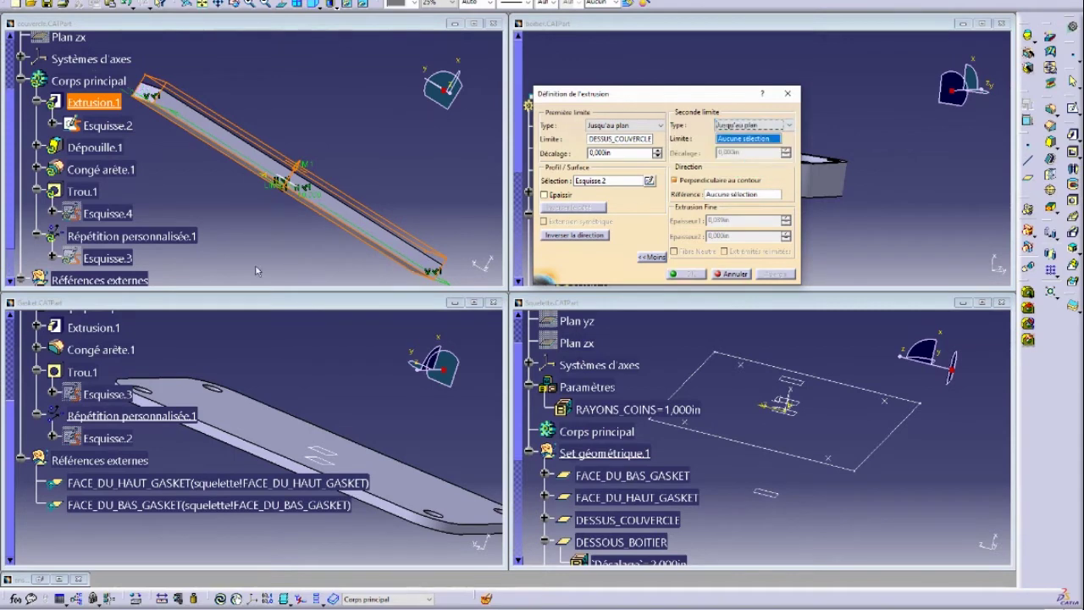
{"action": "middle_click_drag", "start_coordinate": [257, 270], "coordinate": [335, 217]}
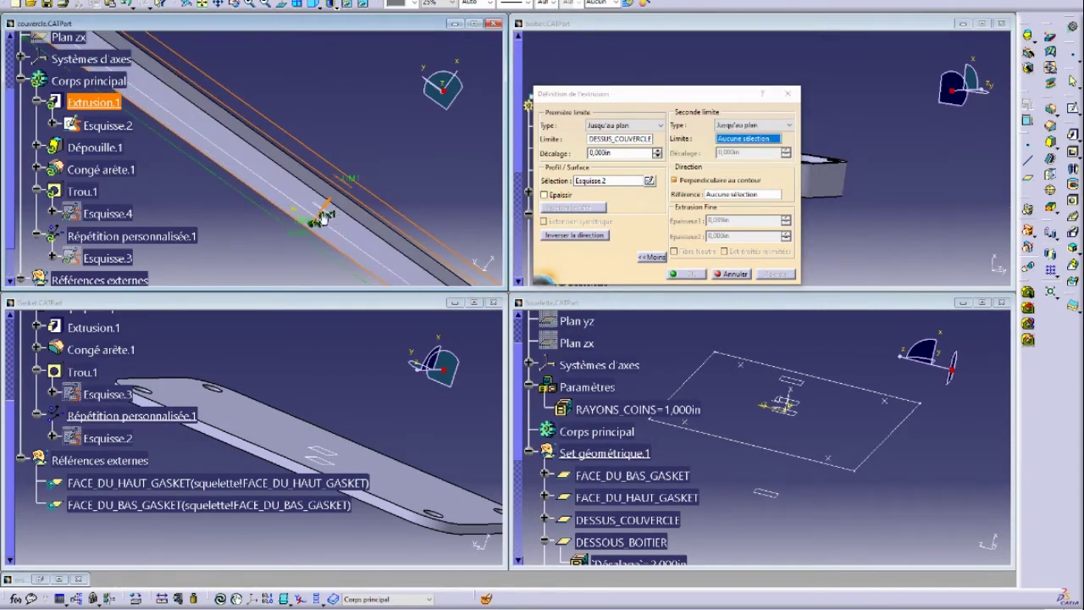
{"action": "left_click", "coordinate": [326, 210]}
{"action": "middle_click_drag", "start_coordinate": [393, 172], "coordinate": [345, 167]}
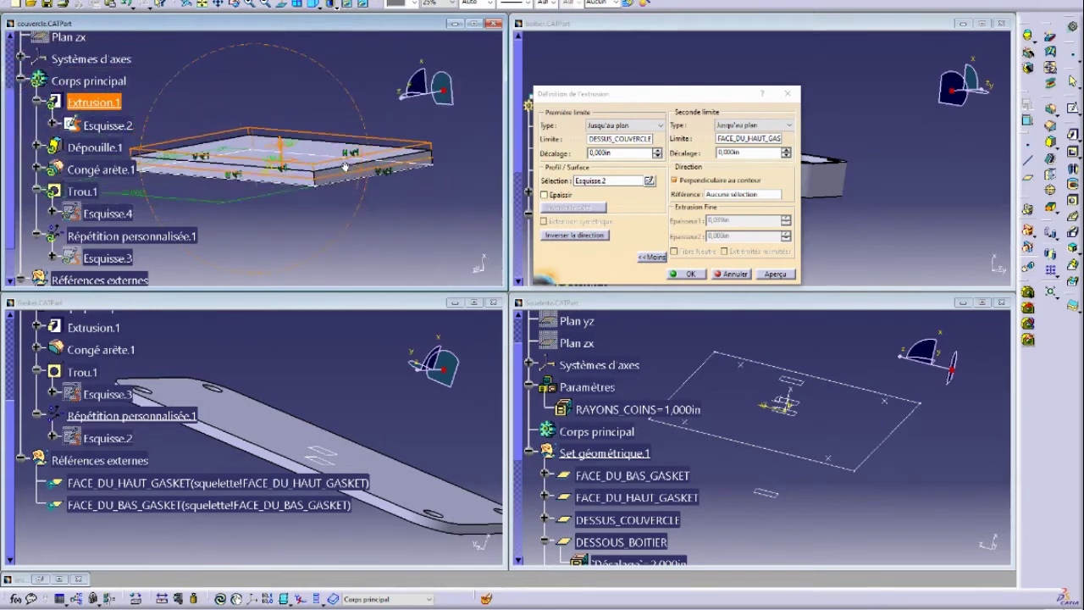
{"action": "left_click", "coordinate": [686, 274]}
{"action": "middle_click_drag", "start_coordinate": [244, 205], "coordinate": [236, 179]}
{"action": "middle_click_drag", "start_coordinate": [293, 219], "coordinate": [285, 188]}
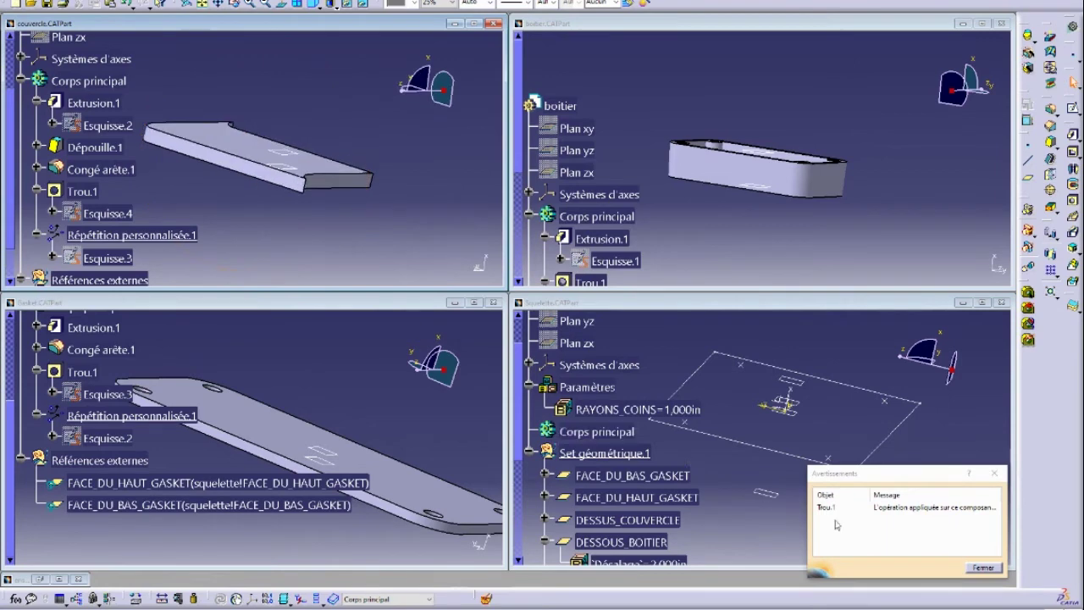
{"action": "left_click", "coordinate": [984, 567]}
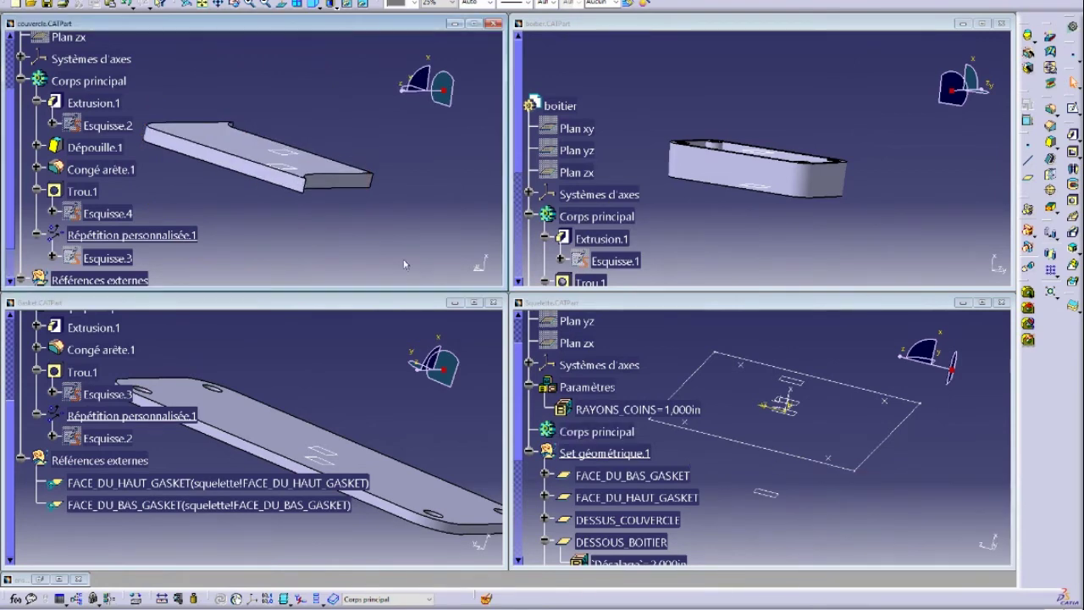
- Review the couvercle's Extrusion.1 definition and how its sketch, Esquisse.2, lies relative to the solid
{"action": "middle_click_drag", "start_coordinate": [210, 206], "coordinate": [219, 188]}
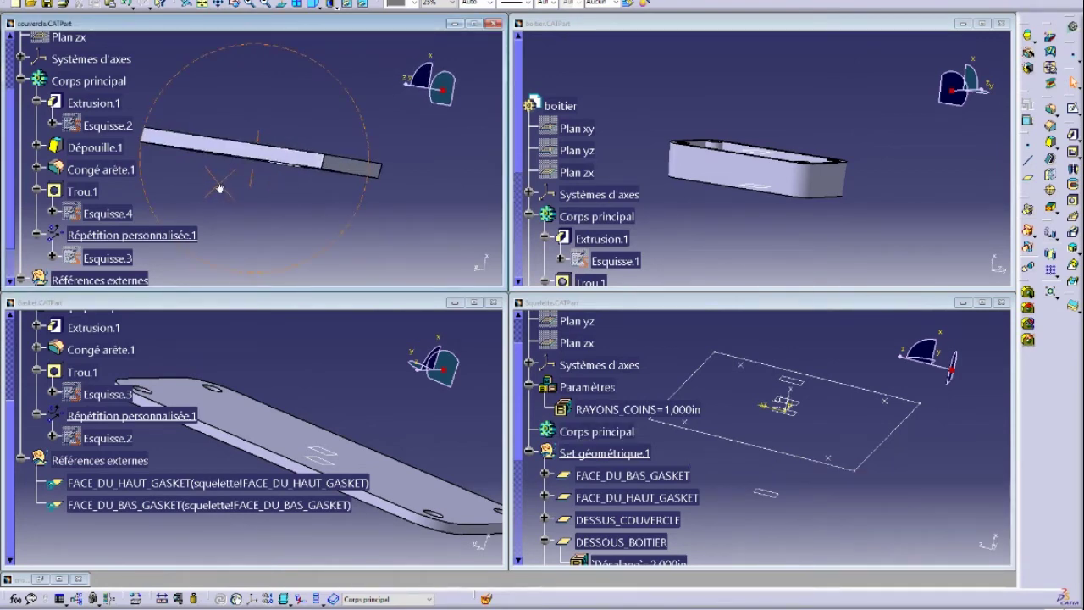
{"action": "left_click", "coordinate": [93, 103]}
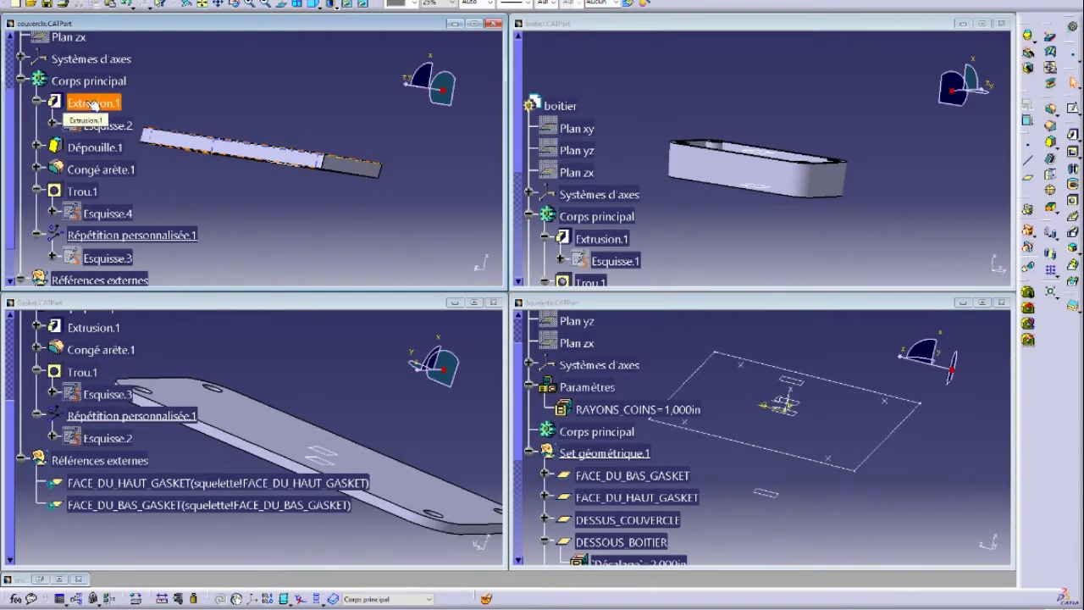
{"action": "left_click", "coordinate": [109, 126]}
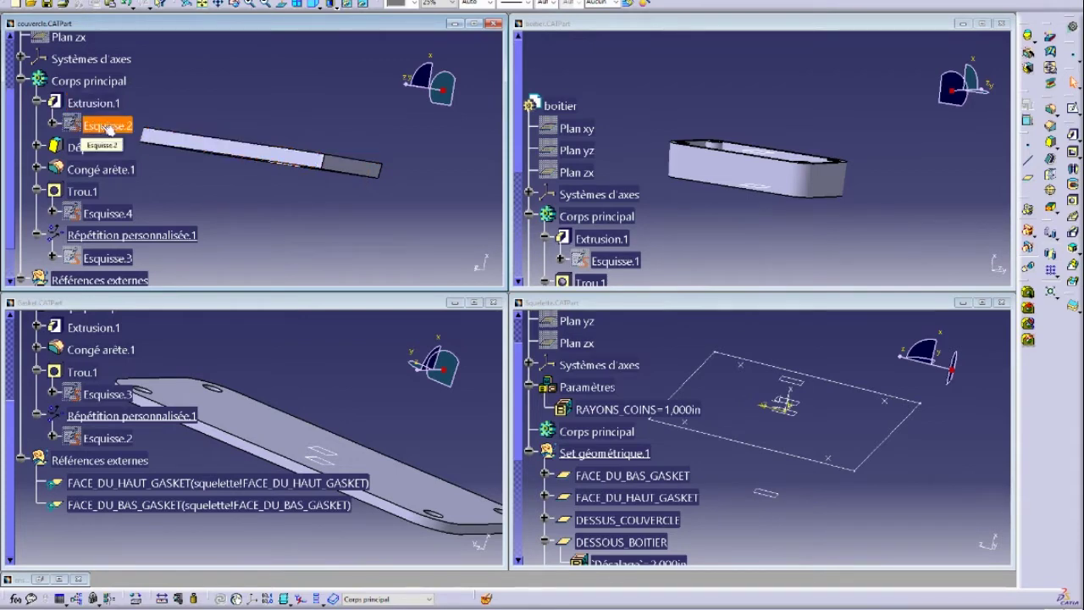
{"action": "double_click", "coordinate": [93, 102]}
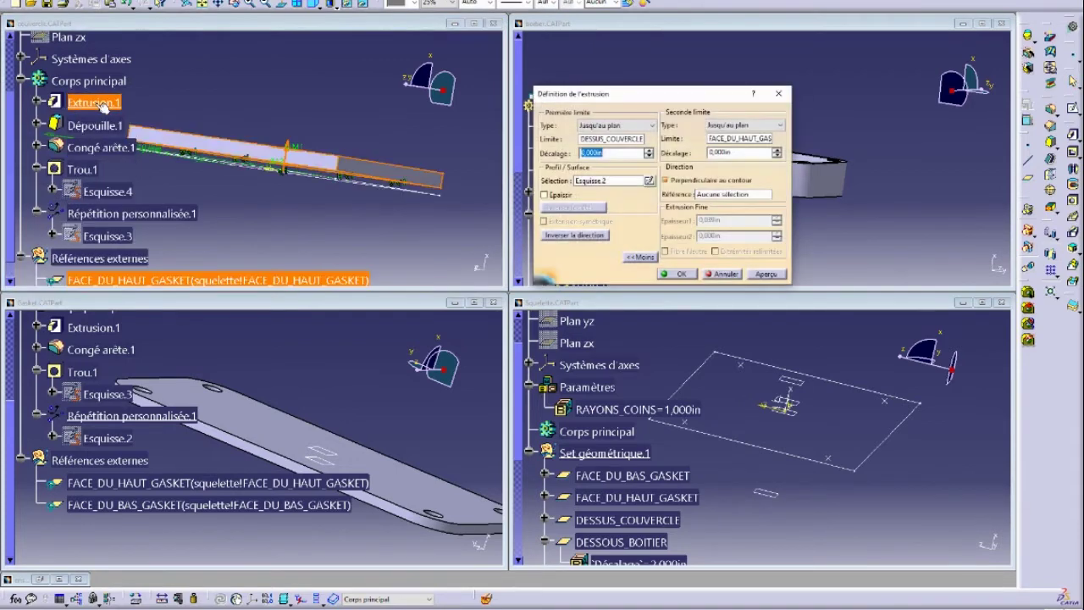
{"action": "middle_click_drag", "start_coordinate": [339, 204], "coordinate": [267, 183]}
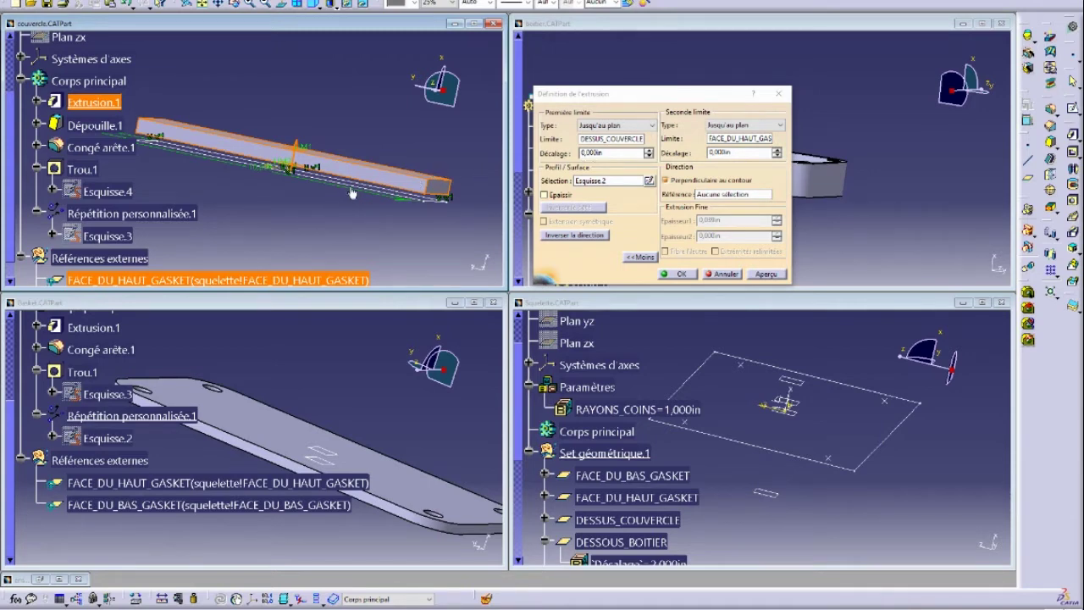
{"action": "left_click", "coordinate": [691, 278]}
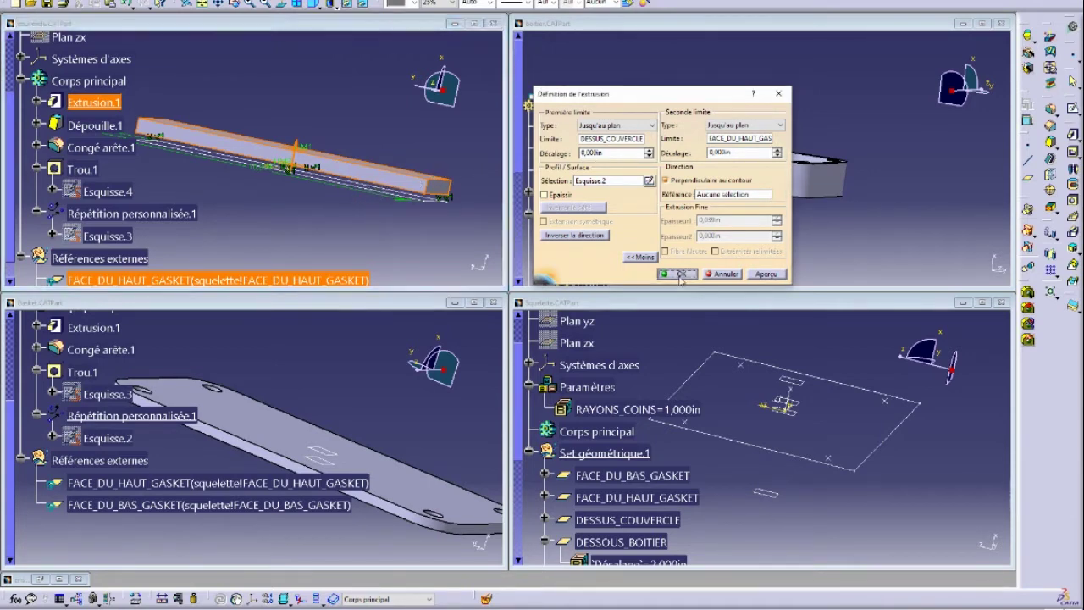
- Show the hidden Esquisse.2 under Extrusion.1 in the couvercle part
{"action": "middle_click_drag", "start_coordinate": [346, 235], "coordinate": [341, 209]}
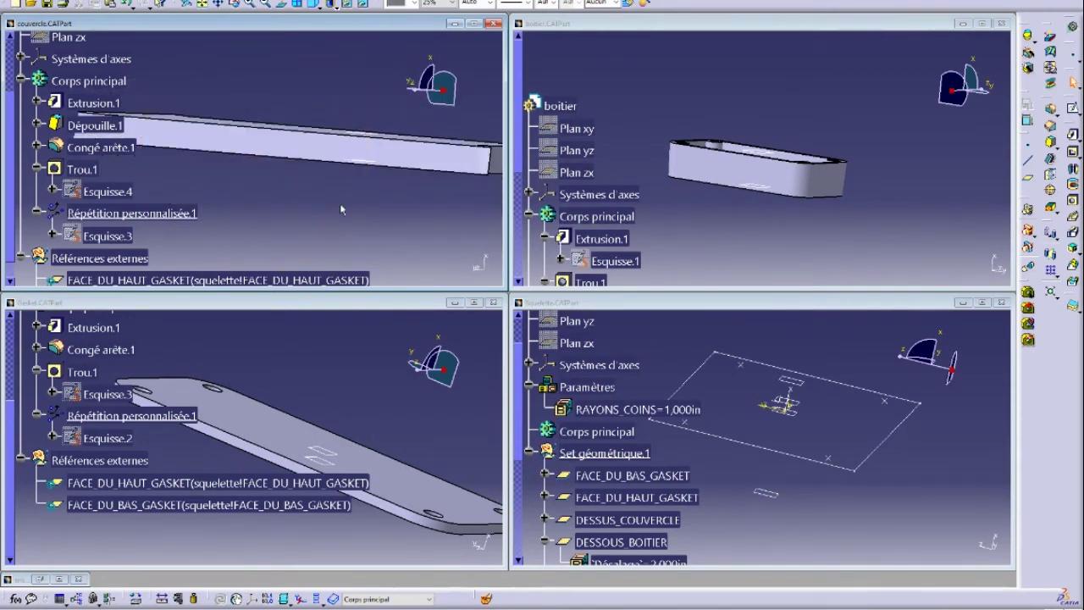
{"action": "left_click", "coordinate": [37, 103]}
{"action": "right_click", "coordinate": [102, 126]}
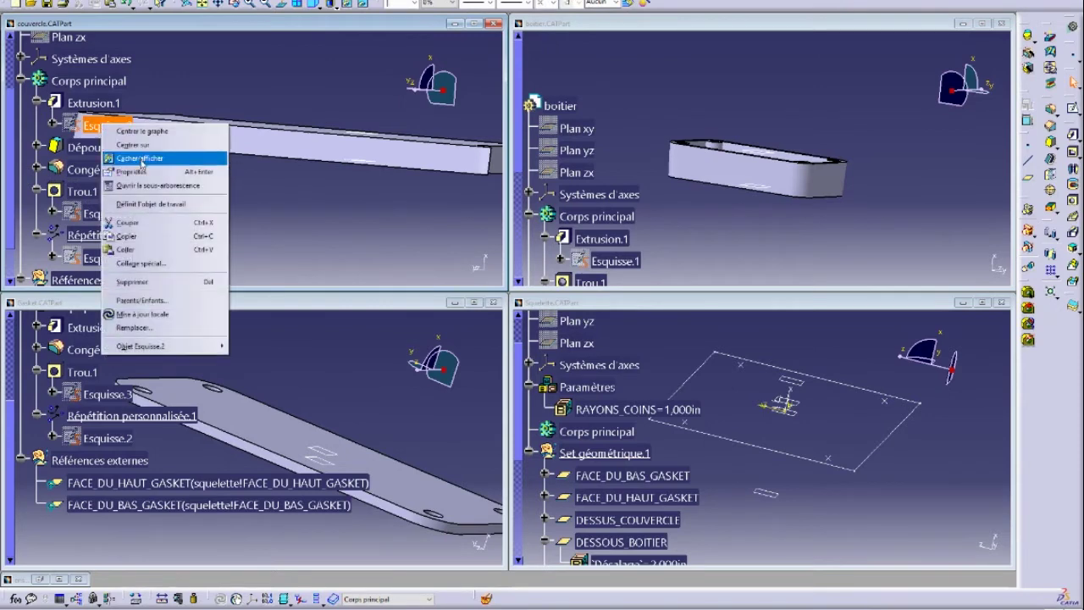
{"action": "left_click", "coordinate": [141, 163]}
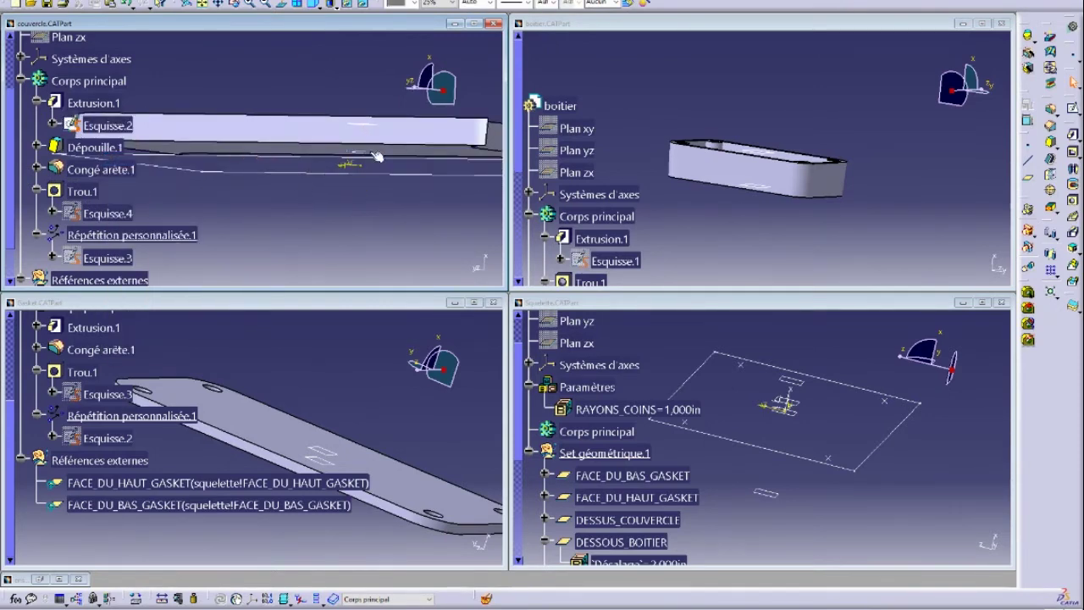
{"action": "left_click", "coordinate": [315, 252]}
{"action": "mouse_move", "coordinate": [272, 179]}
{"action": "middle_mouse_down"}
{"action": "mouse_move", "coordinate": [285, 243]}
{"action": "mouse_move", "coordinate": [279, 227]}
{"action": "middle_mouse_up"}
{"action": "left_click", "coordinate": [127, 170]}
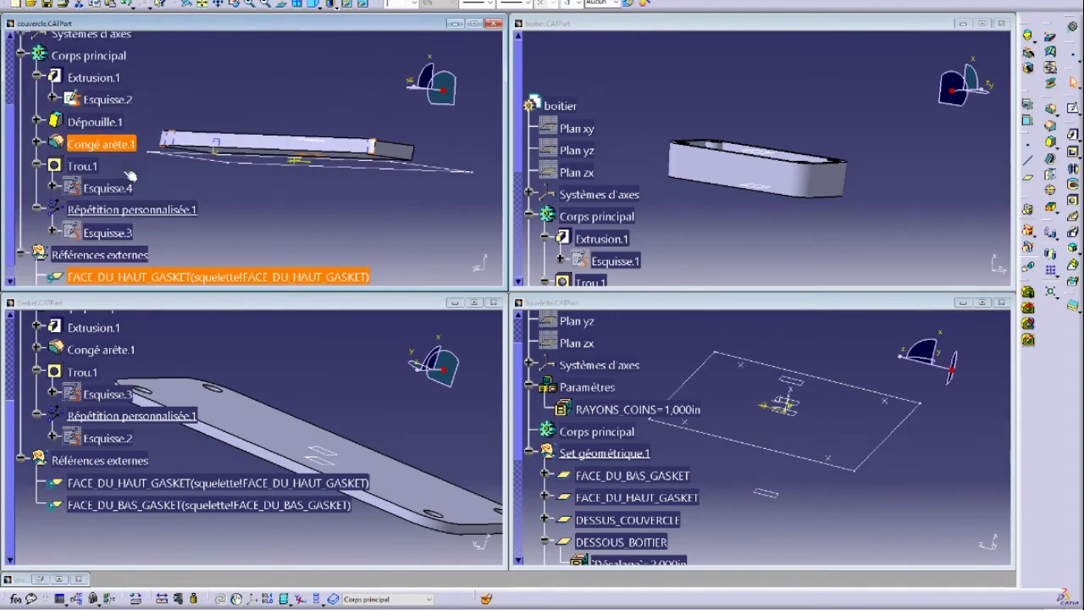
- Change the support of the couvercle's Esquisse.2 to the linked FACE_DU_HAUT_GASKET plane
{"action": "left_click", "coordinate": [109, 100]}
{"action": "scroll", "coordinate": [106, 127], "scroll_direction": "up", "scroll_amount": 1}
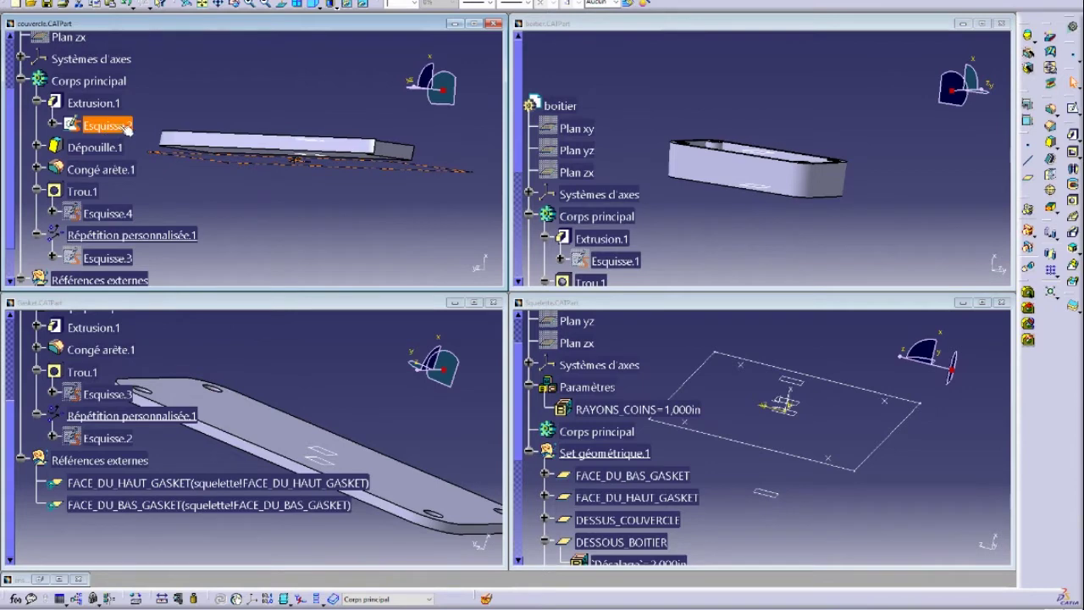
{"action": "right_click", "coordinate": [127, 125]}
{"action": "mouse_move", "coordinate": [192, 350]}
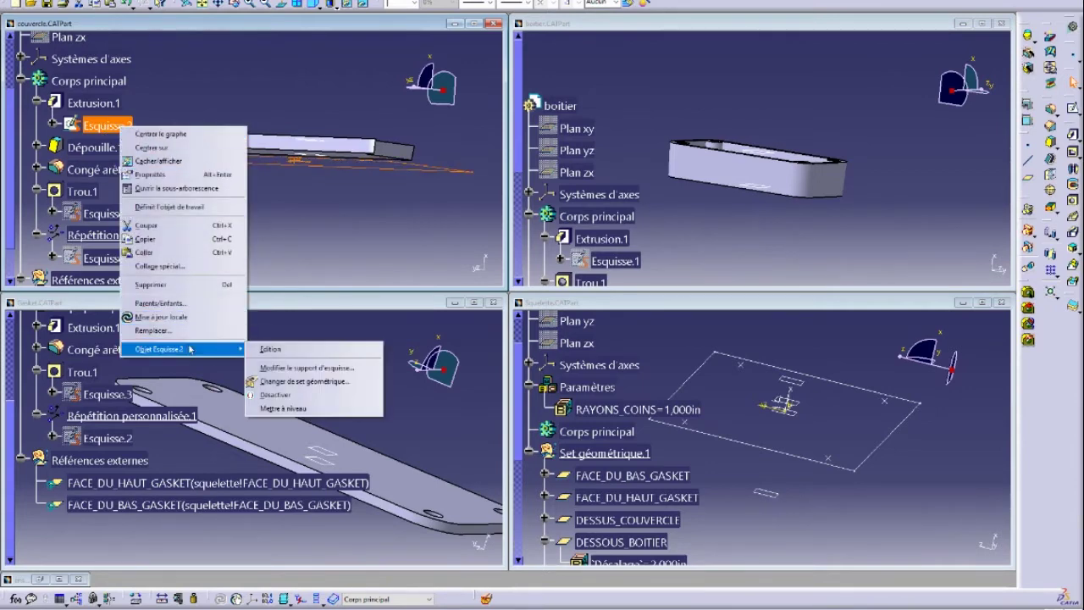
{"action": "left_click", "coordinate": [298, 369]}
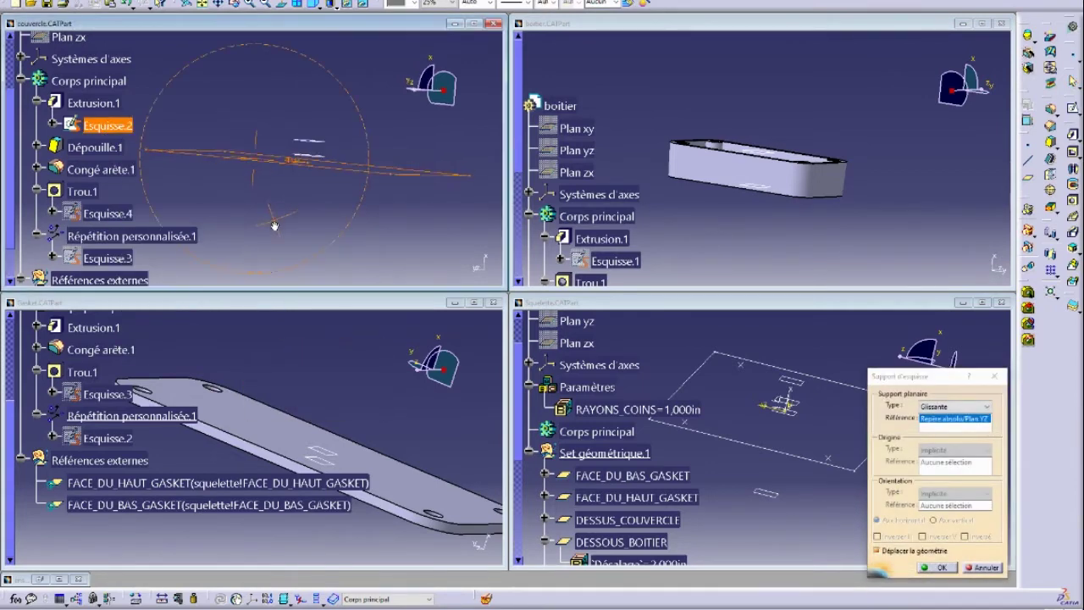
{"action": "left_click_drag", "start_coordinate": [899, 378], "coordinate": [655, 151]}
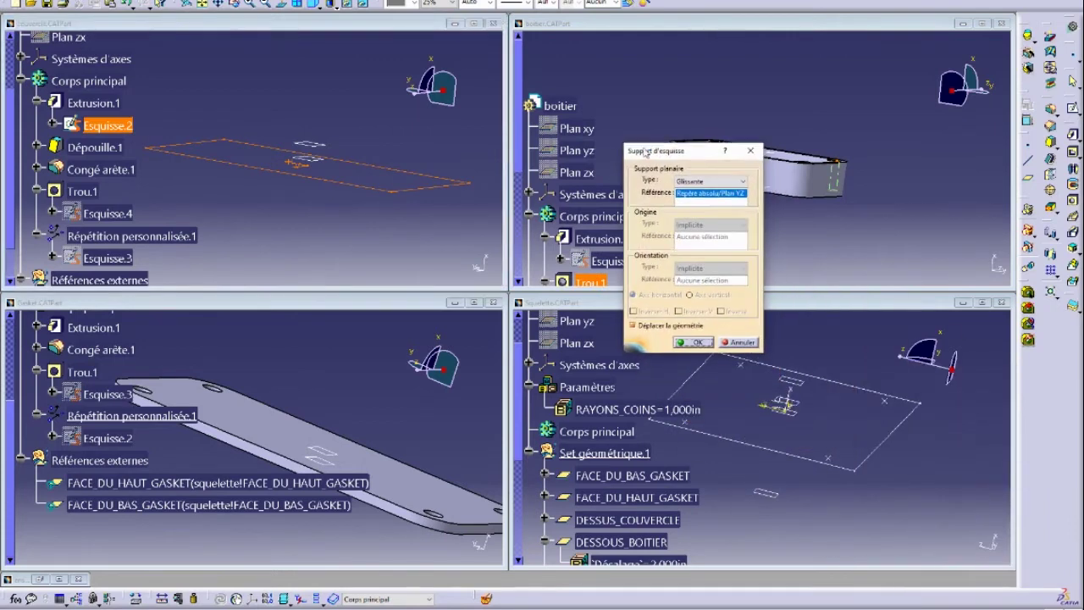
{"action": "left_click", "coordinate": [318, 164]}
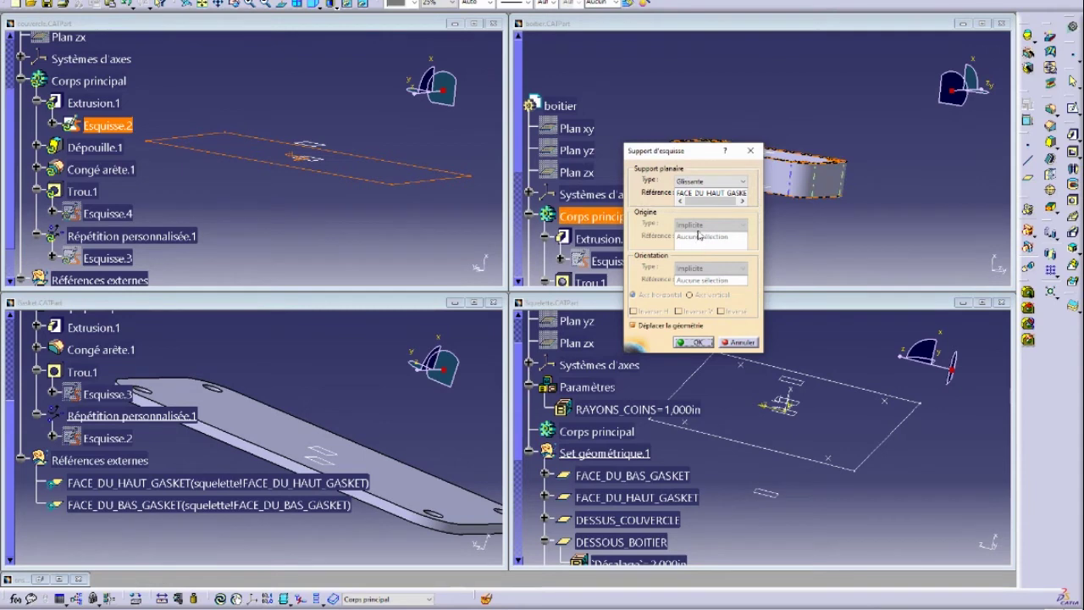
{"action": "left_click", "coordinate": [694, 343]}
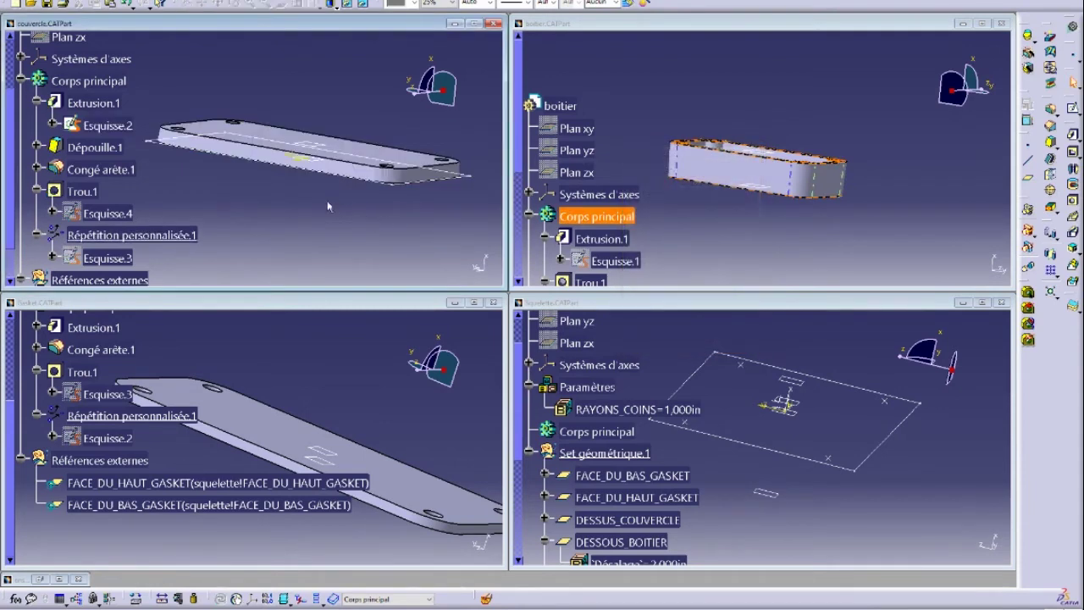
- Change the offset of the skeleton's FACE_DU_HAUT_GASKET plane from FACE_DU_BAS_GASKET
{"action": "middle_click_drag", "start_coordinate": [326, 173], "coordinate": [265, 162]}
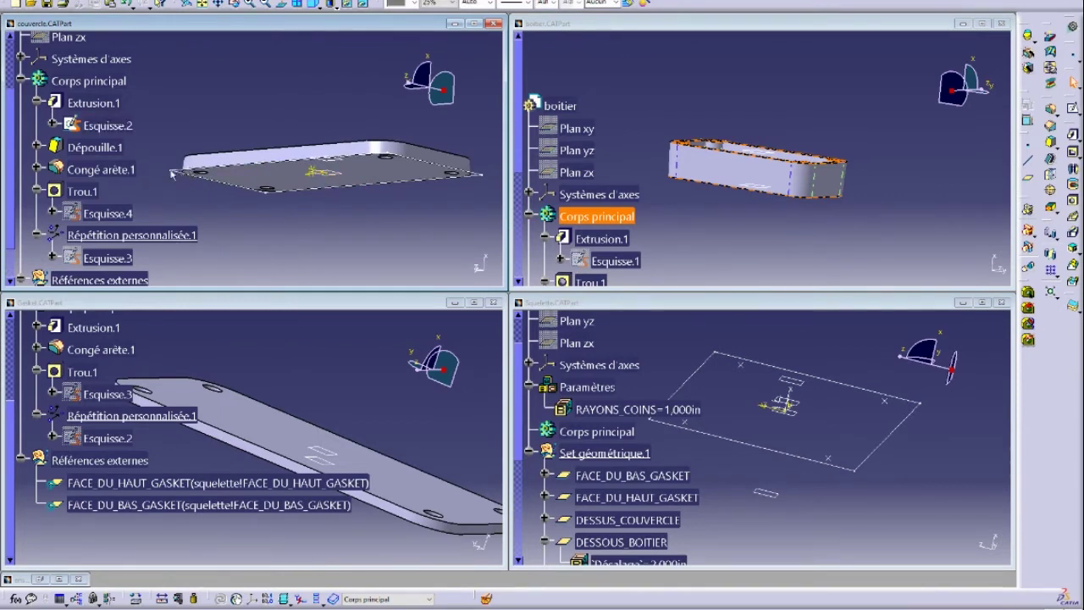
{"action": "middle_click_drag", "start_coordinate": [340, 176], "coordinate": [285, 247]}
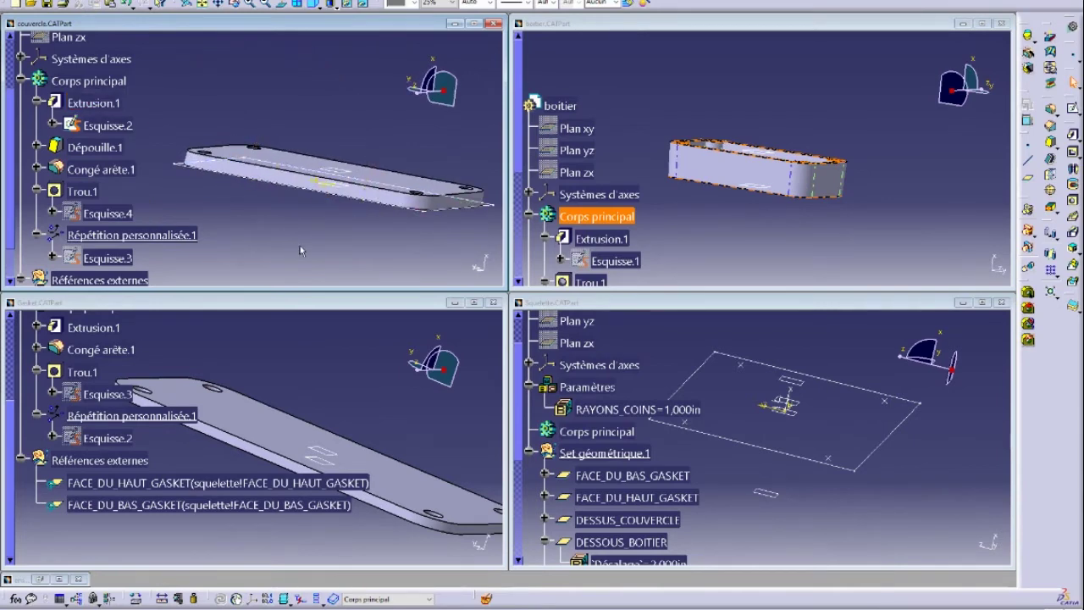
{"action": "middle_click_drag", "start_coordinate": [779, 473], "coordinate": [793, 433]}
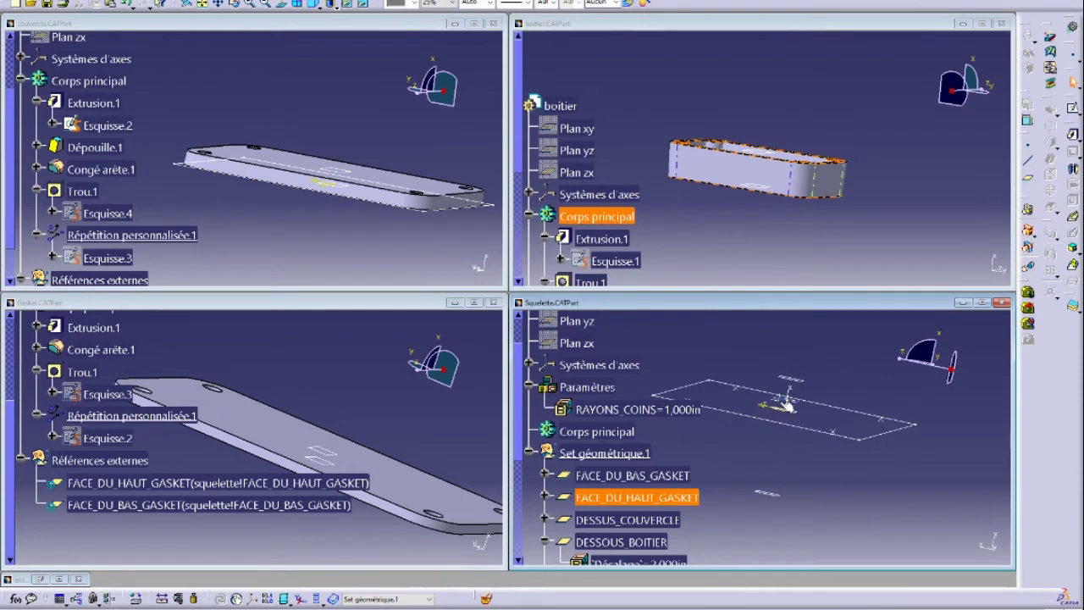
{"action": "double_click", "coordinate": [788, 405]}
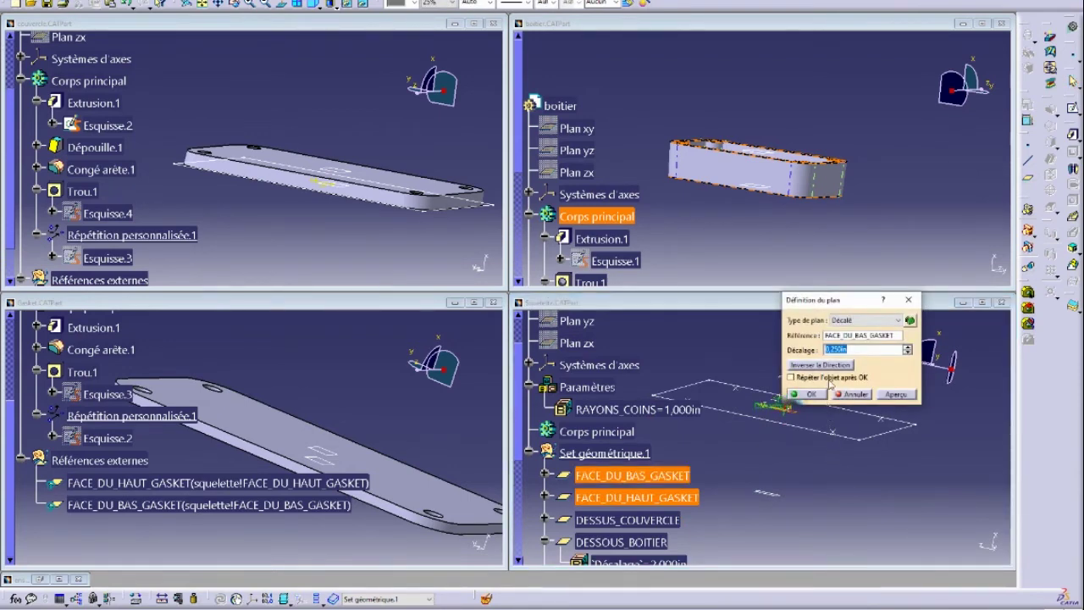
{"action": "key", "text": "Return"}
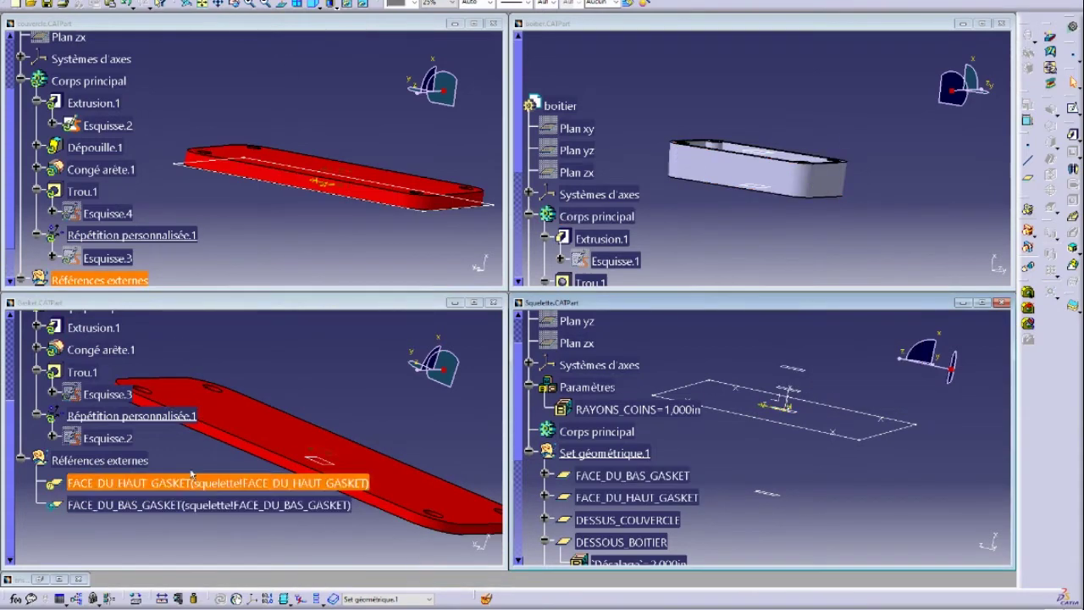
- Update the couvercle and Gasket parts to the modified skeleton plane and check the couvercle's geometry
{"action": "left_click", "coordinate": [251, 222]}
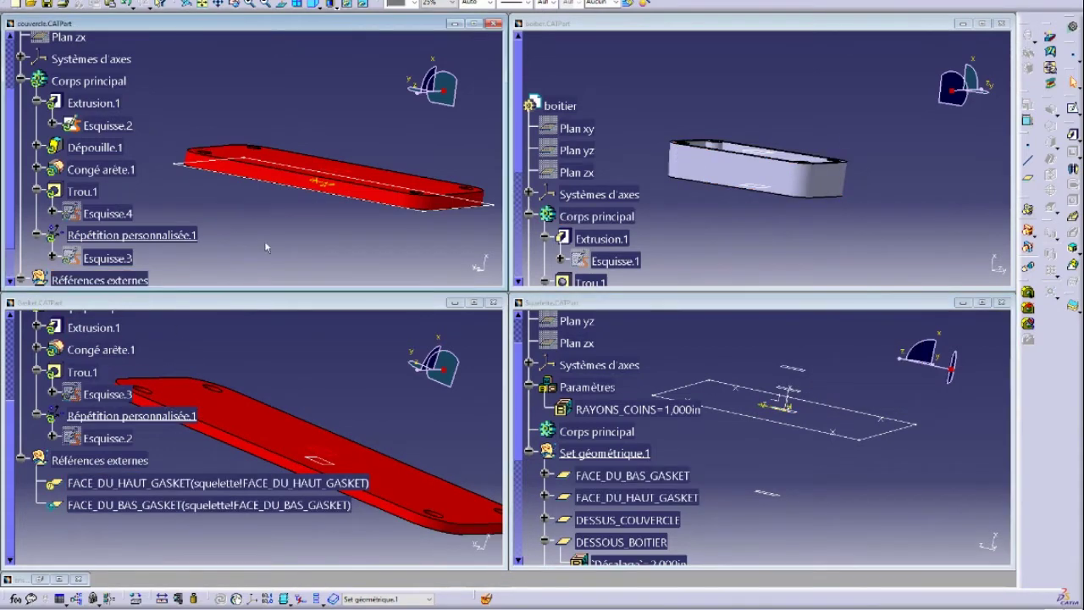
{"action": "left_click", "coordinate": [328, 356]}
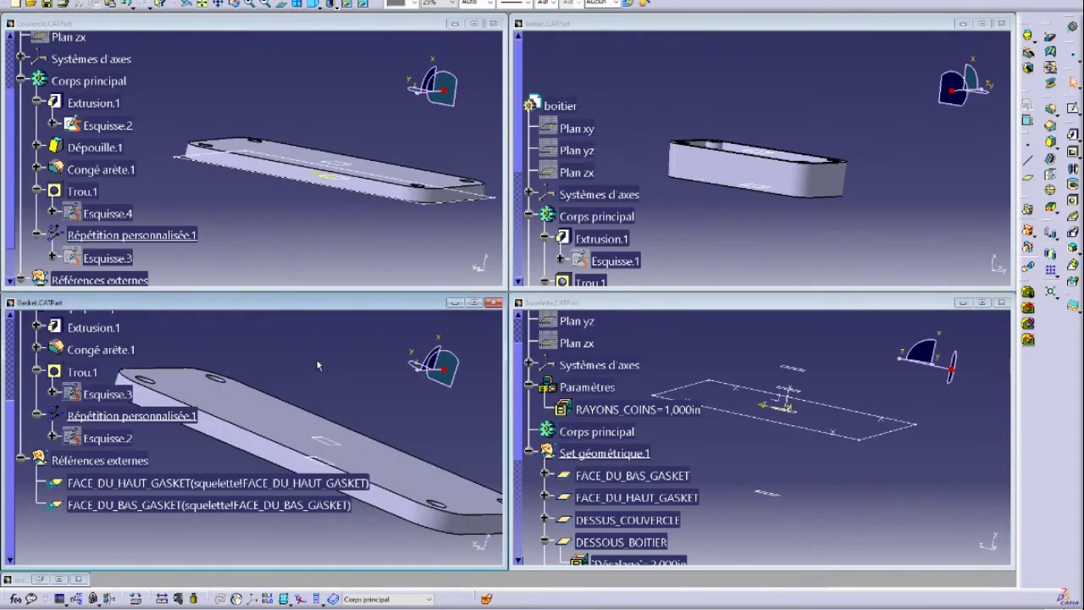
{"action": "left_click", "coordinate": [277, 146]}
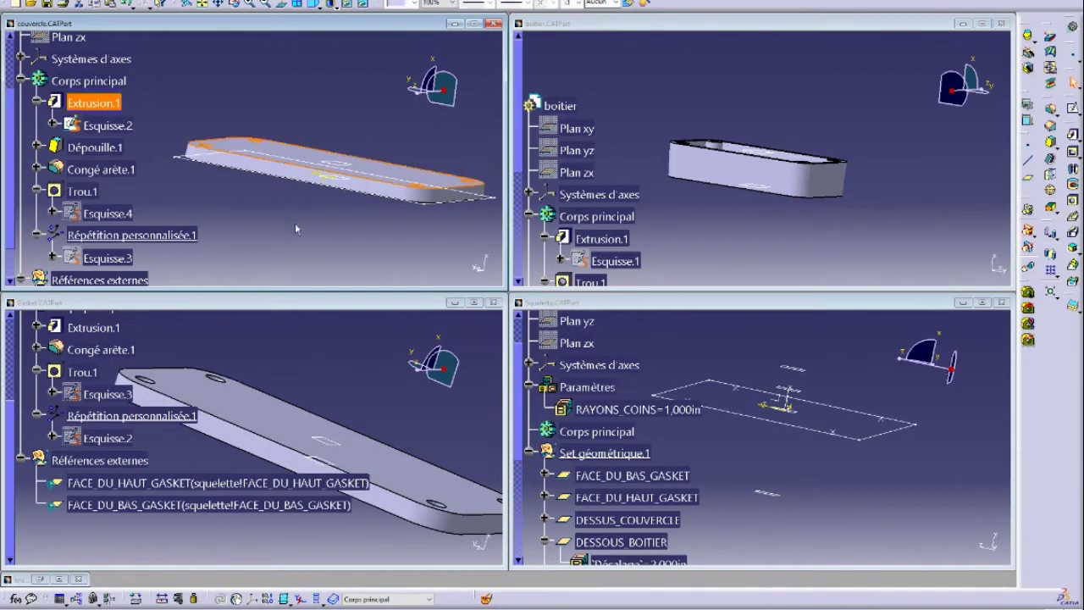
{"action": "middle_click_drag", "start_coordinate": [294, 223], "coordinate": [297, 214]}
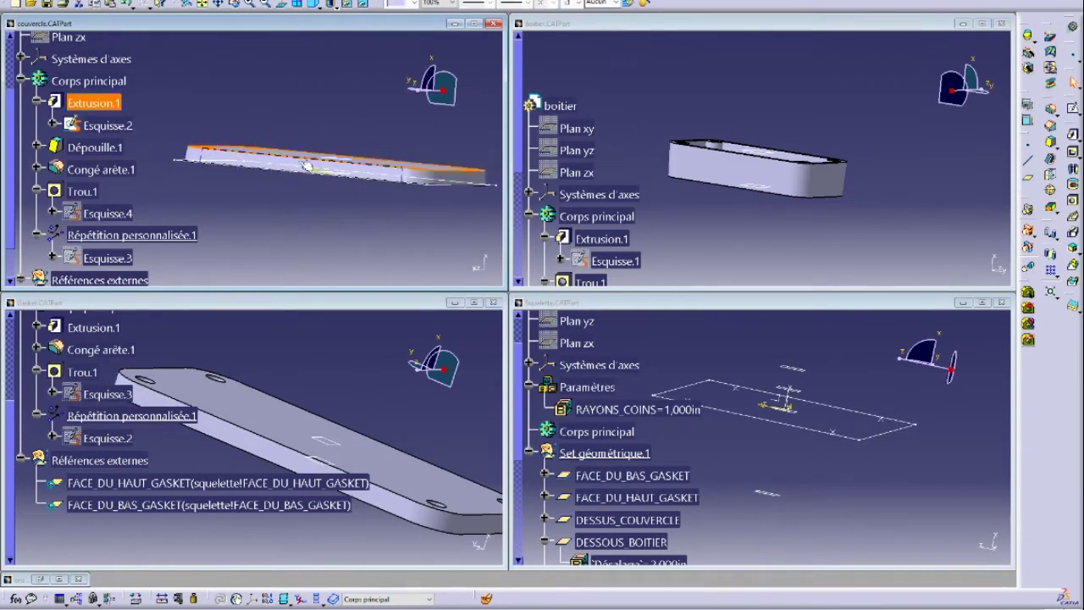
- Bring up the ensemble boite assembly and examine how the couvercle, Gasket and boitier stack together
{"action": "left_click", "coordinate": [63, 581]}
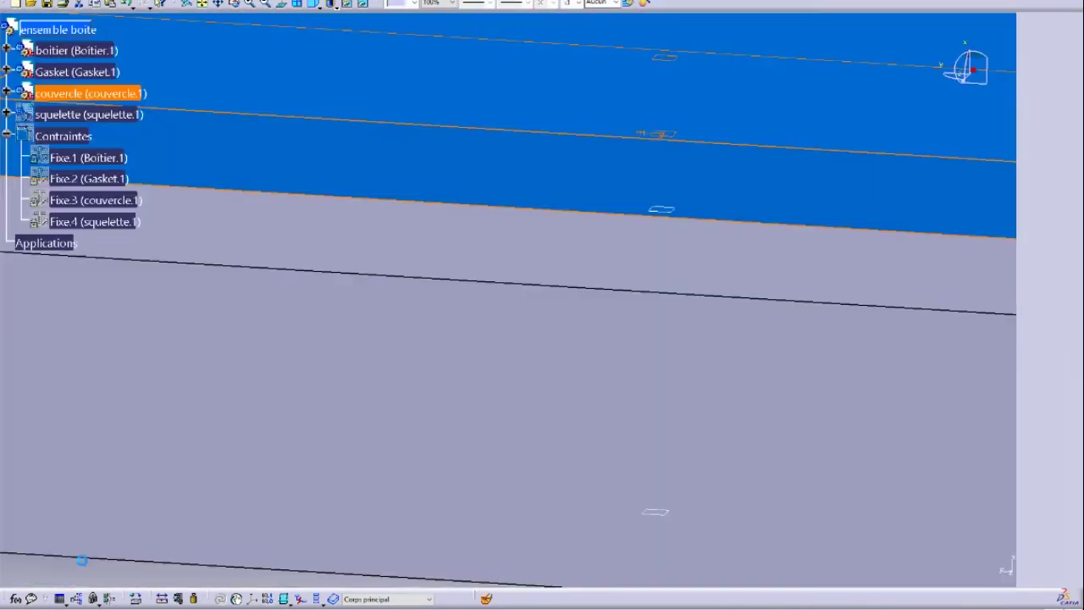
{"action": "middle_click_drag", "start_coordinate": [413, 203], "coordinate": [449, 377]}
{"action": "left_click", "coordinate": [556, 375]}
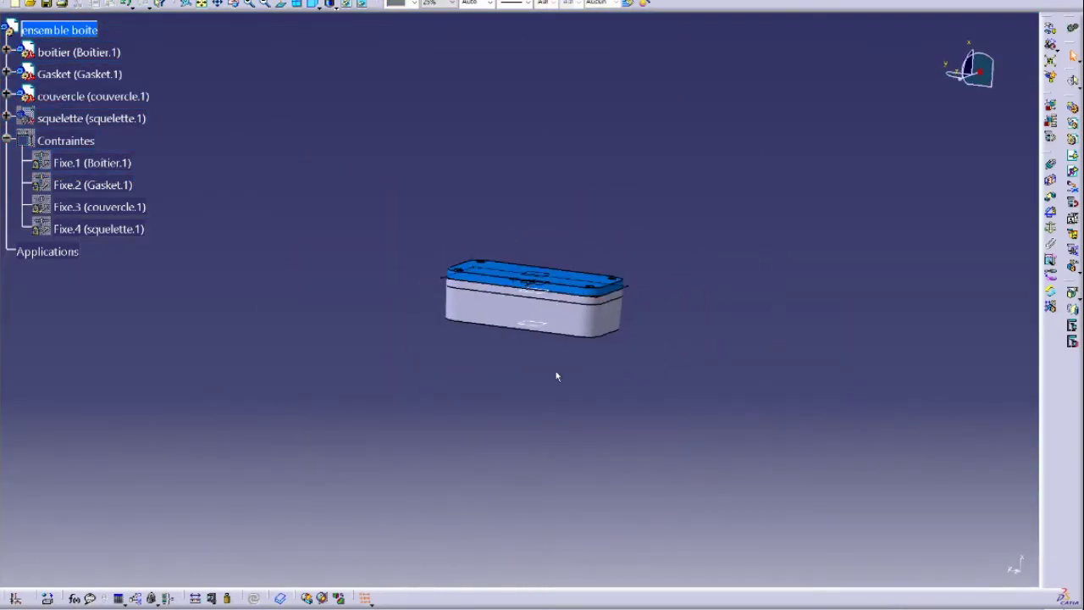
{"action": "middle_click_drag", "start_coordinate": [590, 371], "coordinate": [492, 235]}
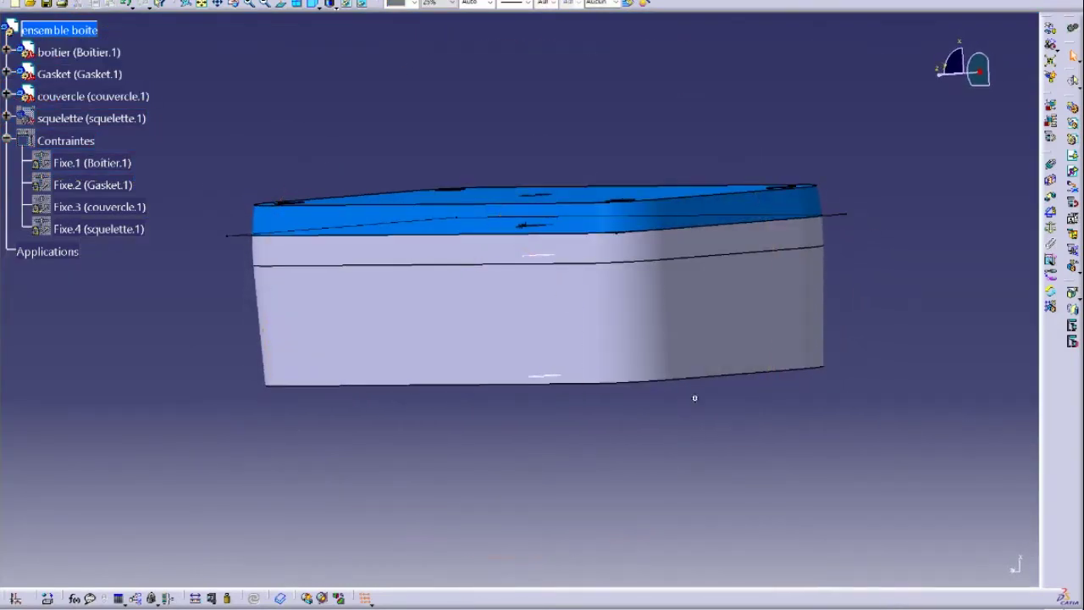
{"action": "middle_click_drag", "start_coordinate": [695, 397], "coordinate": [529, 453]}
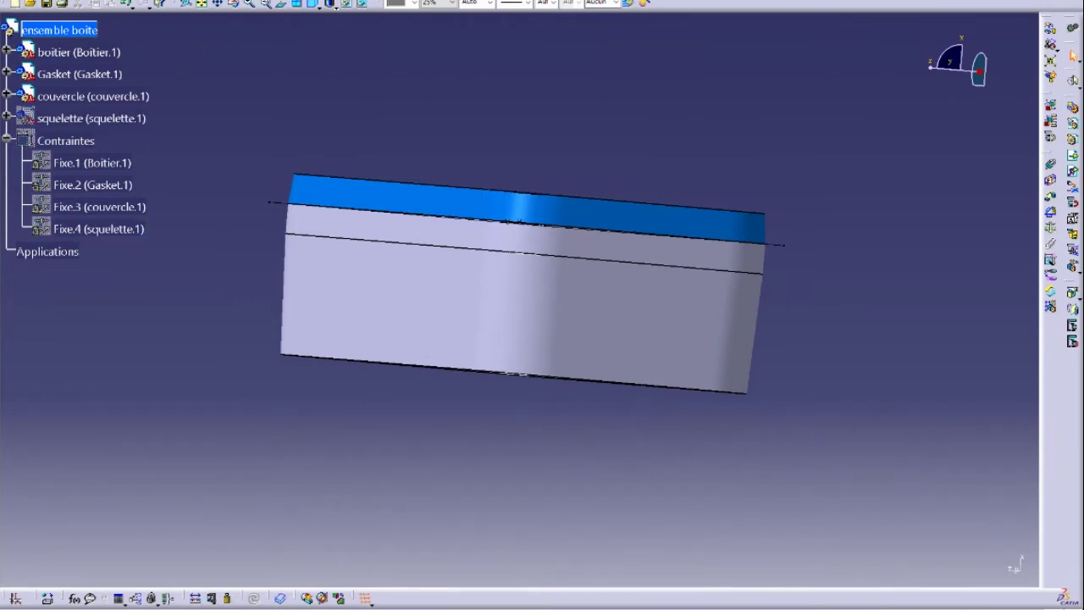
- Switch to the Squelette.CATPart window and set the DESSOUS_BOITIER plane's offset to 1 in
{"action": "left_click", "coordinate": [269, 3]}
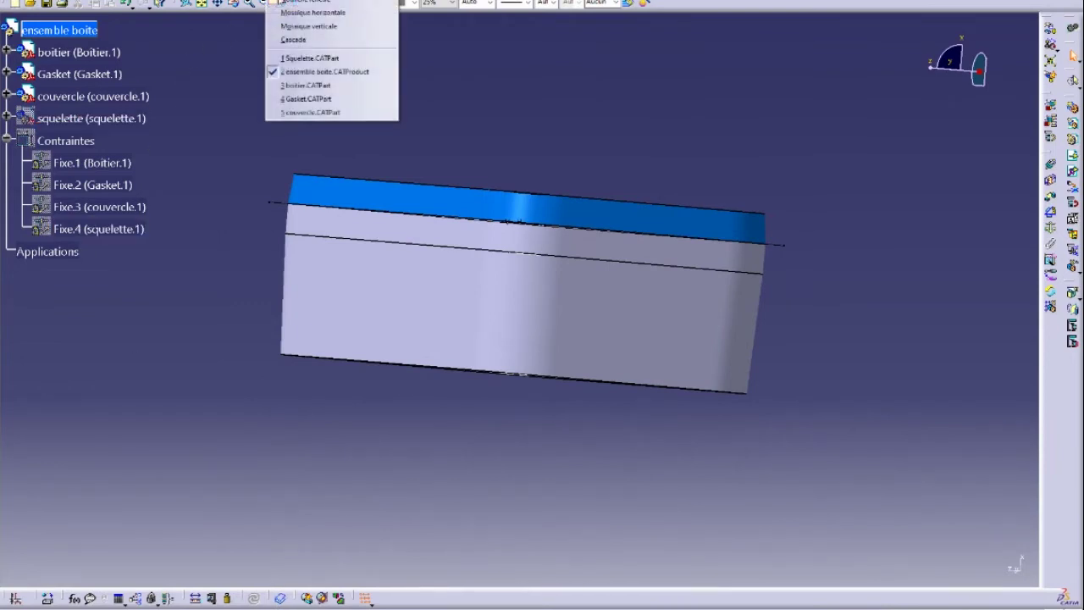
{"action": "left_click", "coordinate": [335, 58]}
{"action": "middle_click_drag", "start_coordinate": [628, 341], "coordinate": [616, 341]}
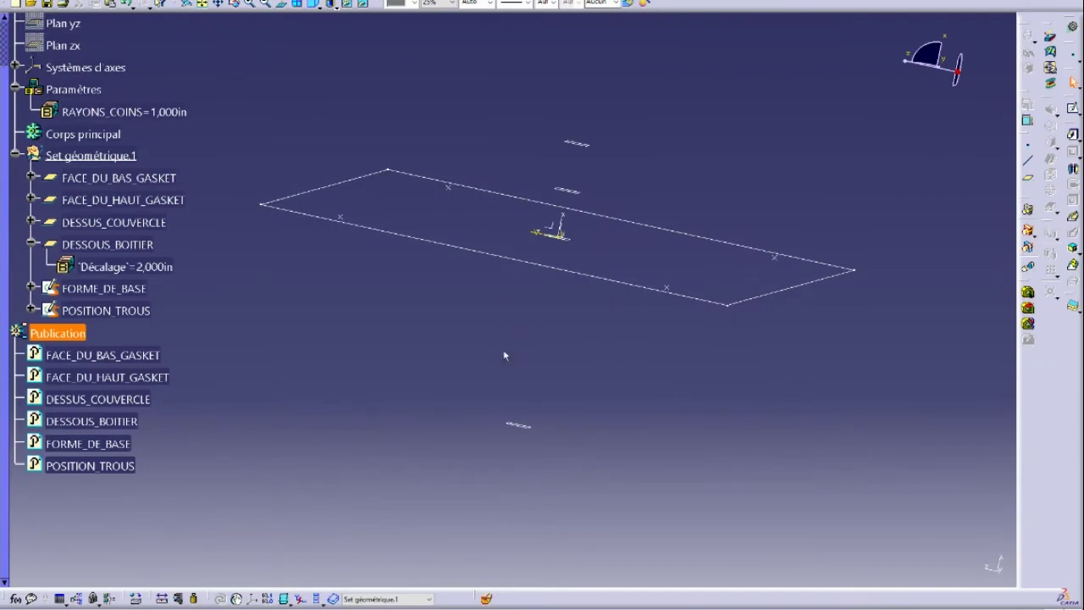
{"action": "mouse_move", "coordinate": [504, 355]}
{"action": "middle_mouse_down"}
{"action": "mouse_move", "coordinate": [517, 309]}
{"action": "mouse_move", "coordinate": [520, 347]}
{"action": "middle_mouse_up"}
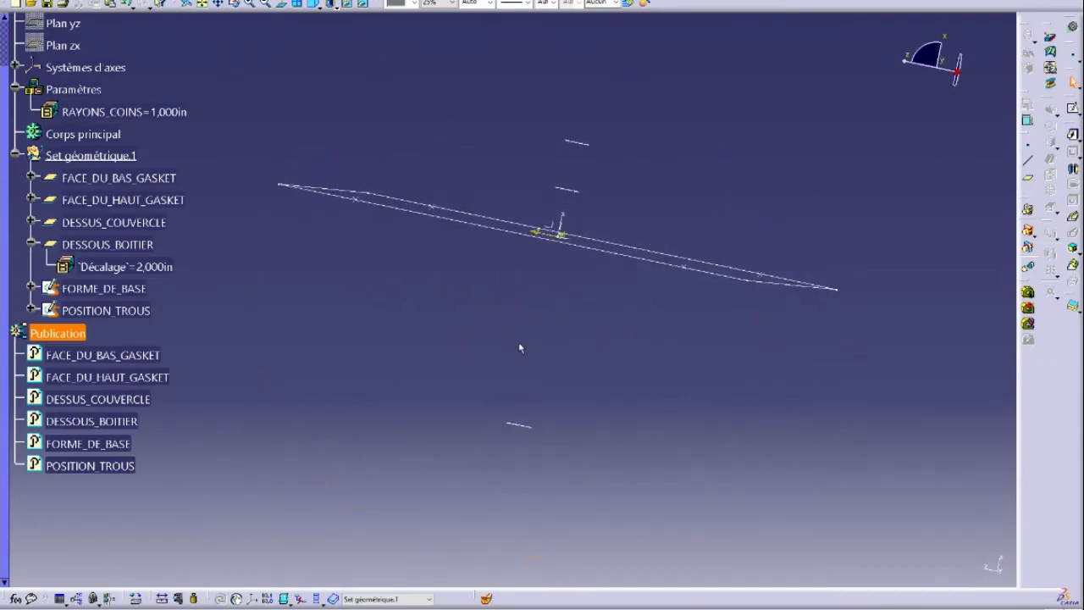
{"action": "double_click", "coordinate": [520, 426]}
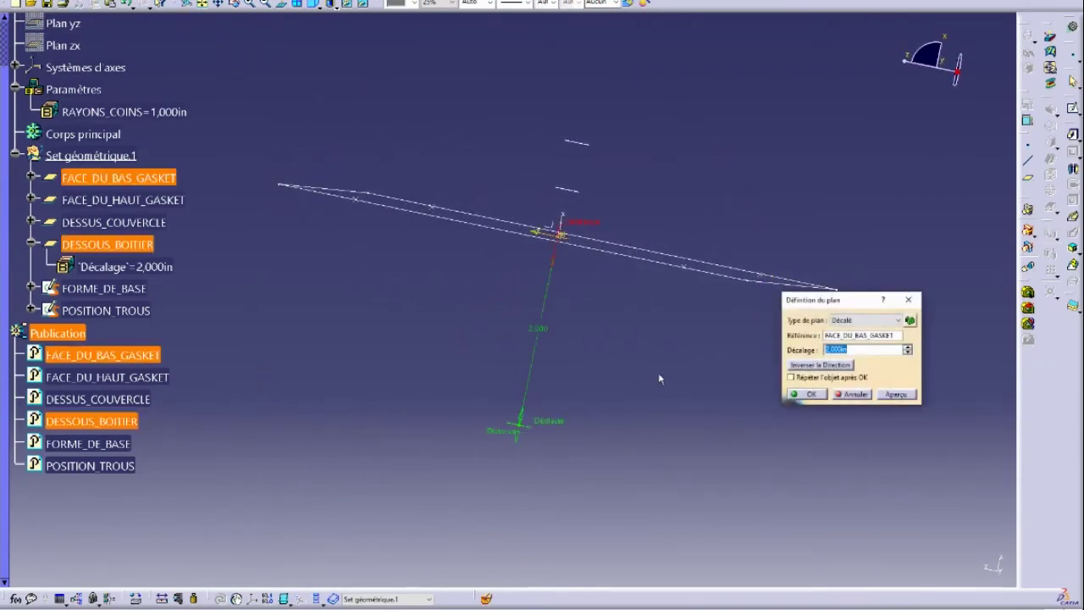
{"action": "type", "text": "1"}
{"action": "left_click", "coordinate": [813, 395]}
- Set the skeleton's FACE_DU_HAUT_GASKET plane offset to 1 in
{"action": "double_click", "coordinate": [571, 188]}
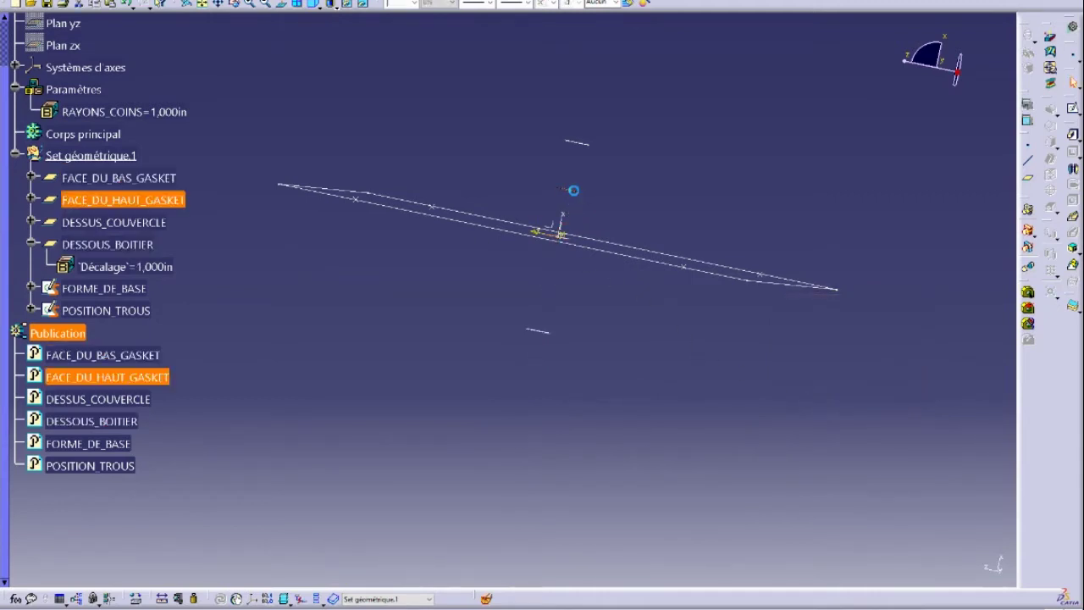
{"action": "type", "text": "1"}
{"action": "key", "text": "Return"}
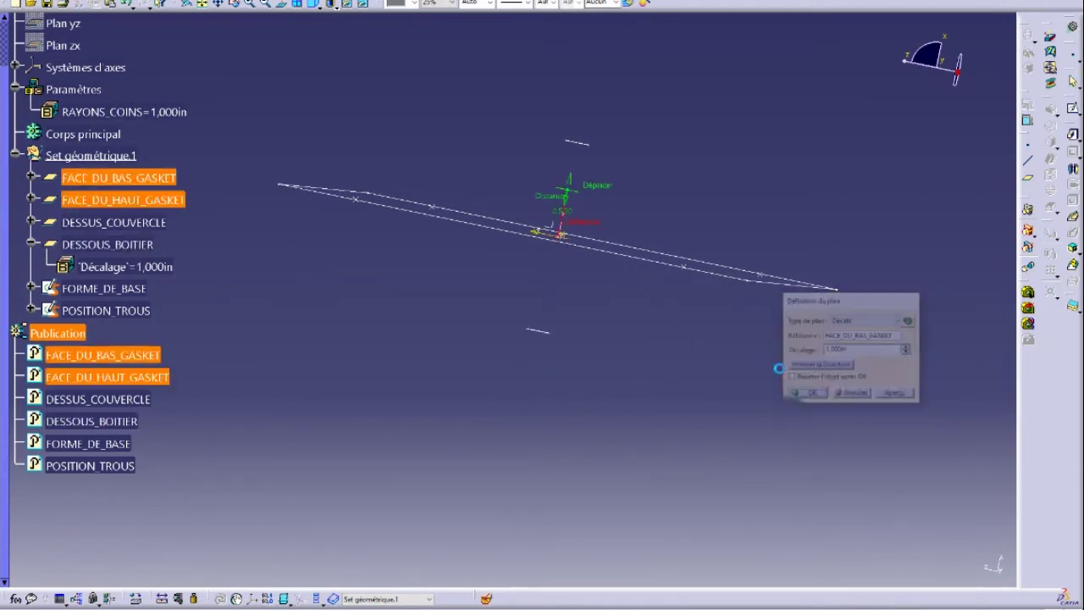
- Set the skeleton's DESSUS_COUVERCLE plane offset to 1 in
{"action": "double_click", "coordinate": [585, 95]}
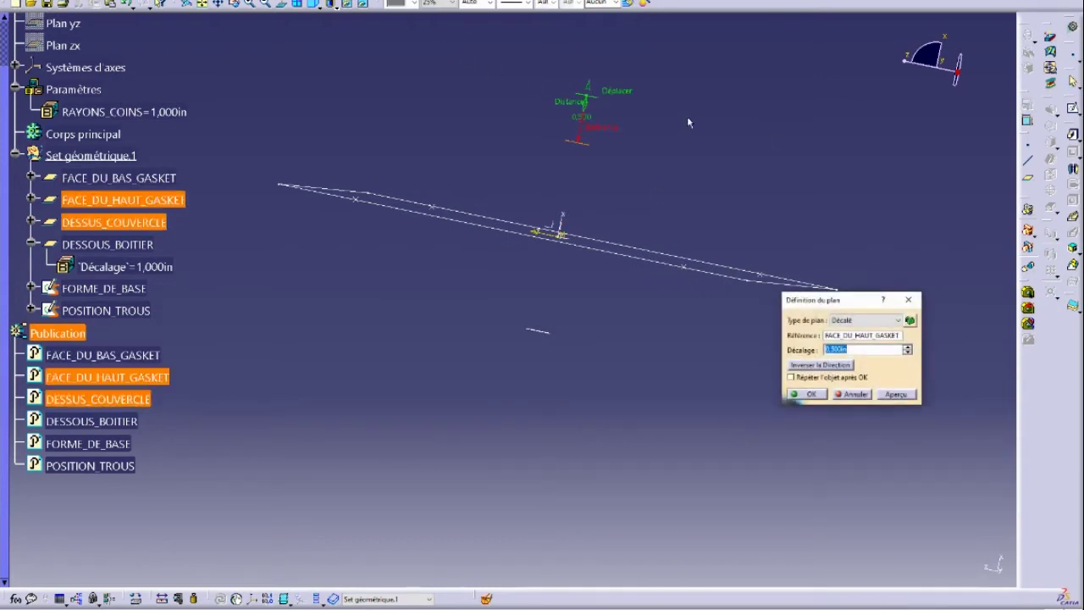
{"action": "type", "text": "1"}
{"action": "key", "text": "Return"}
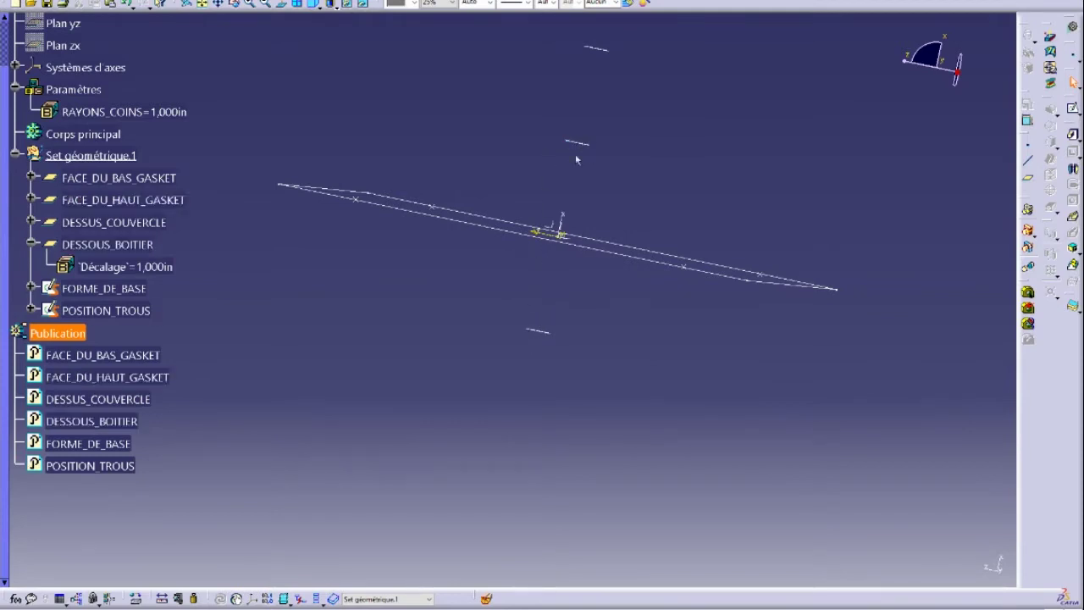
{"action": "mouse_move", "coordinate": [546, 265]}
{"action": "middle_mouse_down"}
{"action": "mouse_move", "coordinate": [542, 308]}
{"action": "mouse_move", "coordinate": [545, 266]}
{"action": "mouse_move", "coordinate": [557, 266]}
{"action": "middle_mouse_up"}
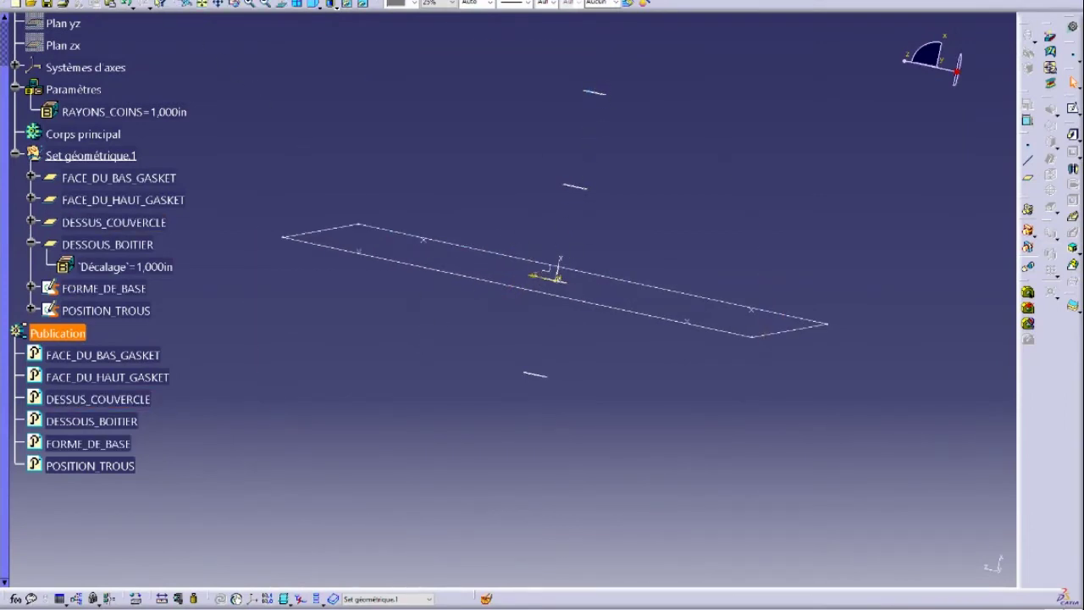
- Switch to the ensemble boite assembly, update it and examine how the three box parts stack together
{"action": "left_click", "coordinate": [244, 1]}
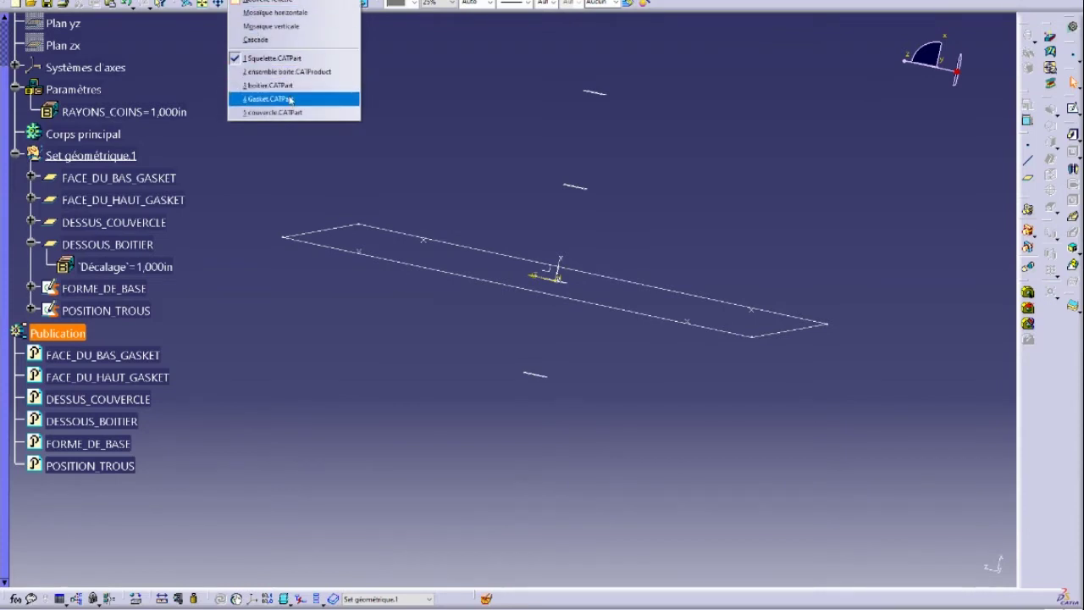
{"action": "left_click", "coordinate": [283, 72]}
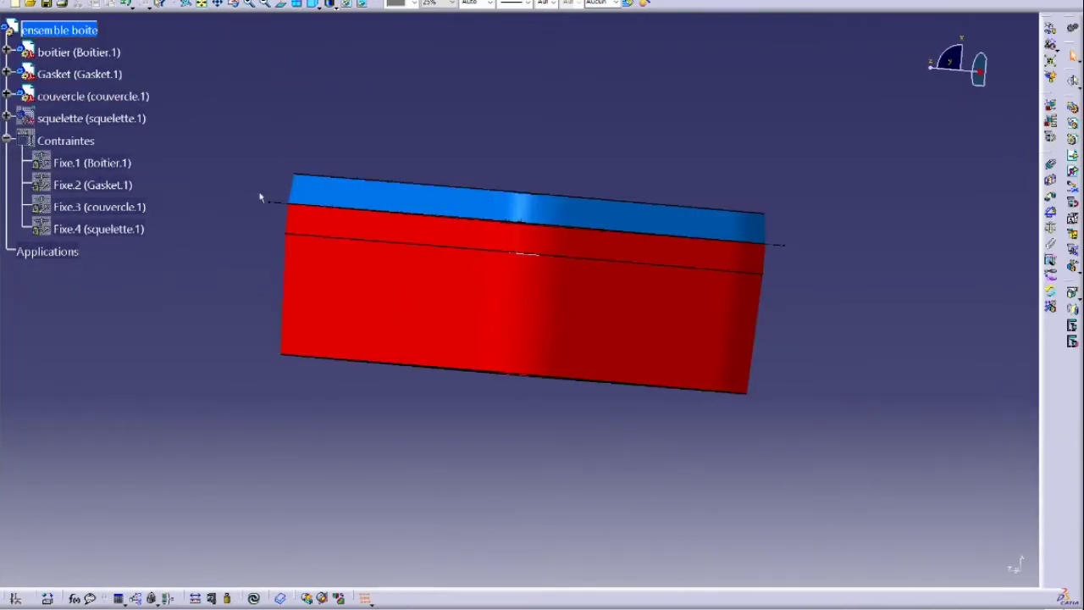
{"action": "left_click", "coordinate": [255, 599]}
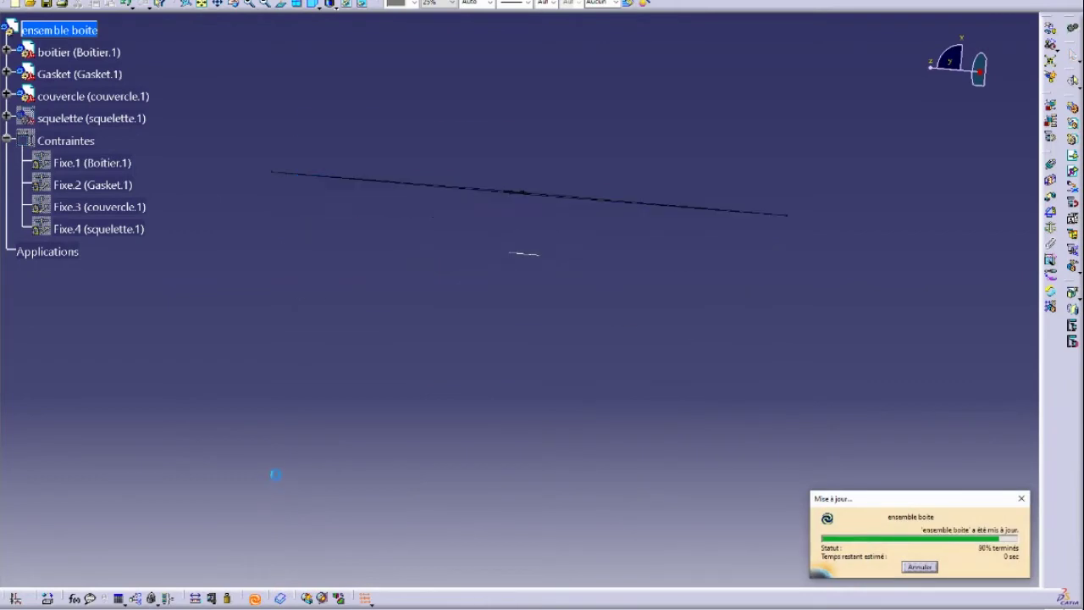
{"action": "middle_click_drag", "start_coordinate": [313, 390], "coordinate": [421, 387]}
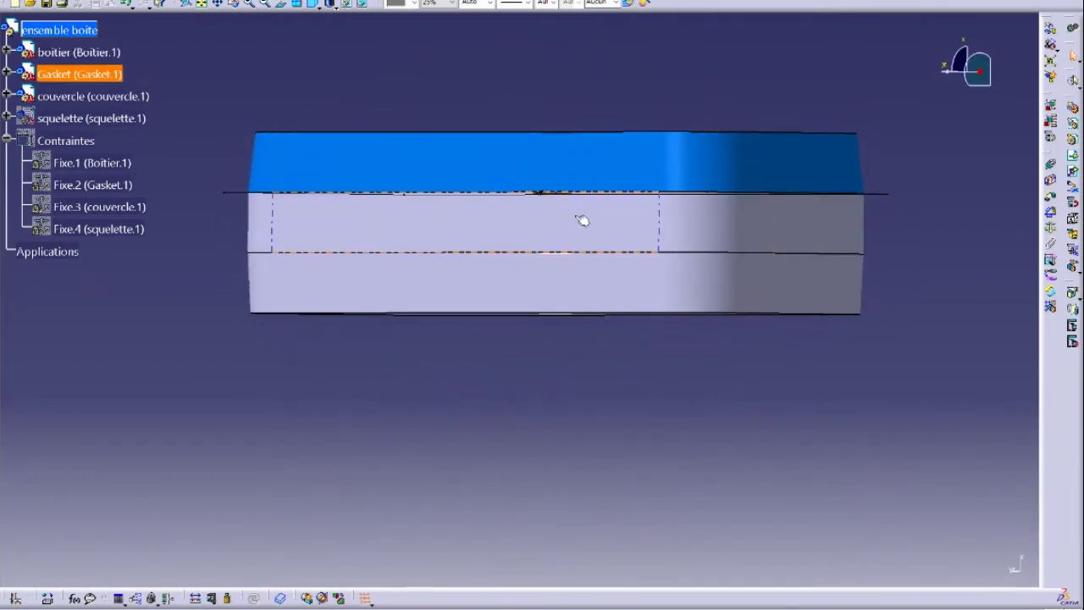
{"action": "middle_click_drag", "start_coordinate": [516, 404], "coordinate": [516, 293]}
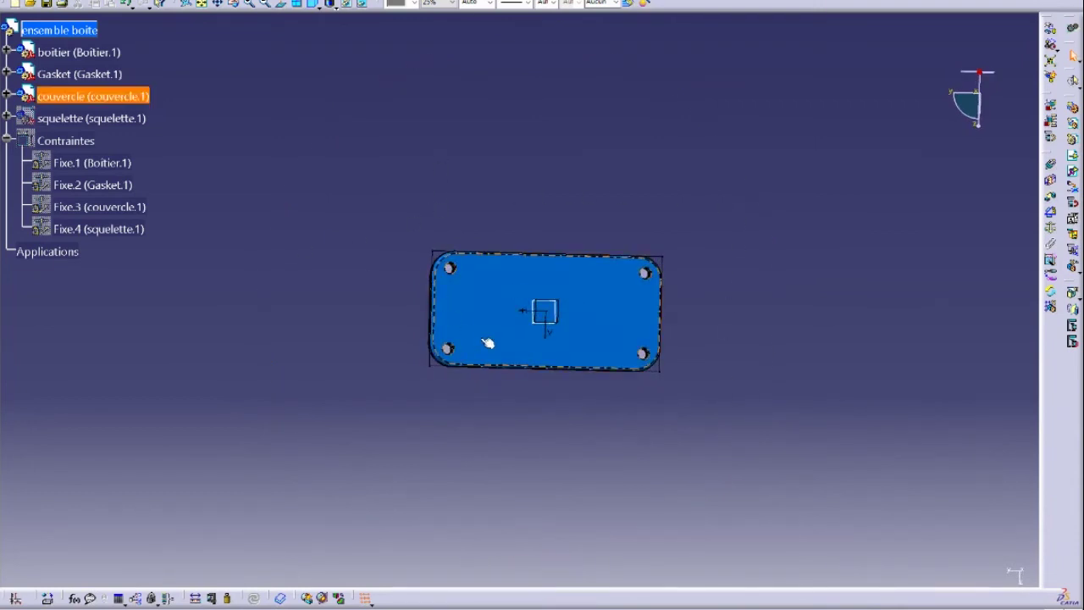
{"action": "middle_click_drag", "start_coordinate": [484, 346], "coordinate": [434, 253]}
{"action": "middle_click_drag", "start_coordinate": [295, 229], "coordinate": [349, 301]}
{"action": "middle_click_drag", "start_coordinate": [490, 354], "coordinate": [378, 288]}
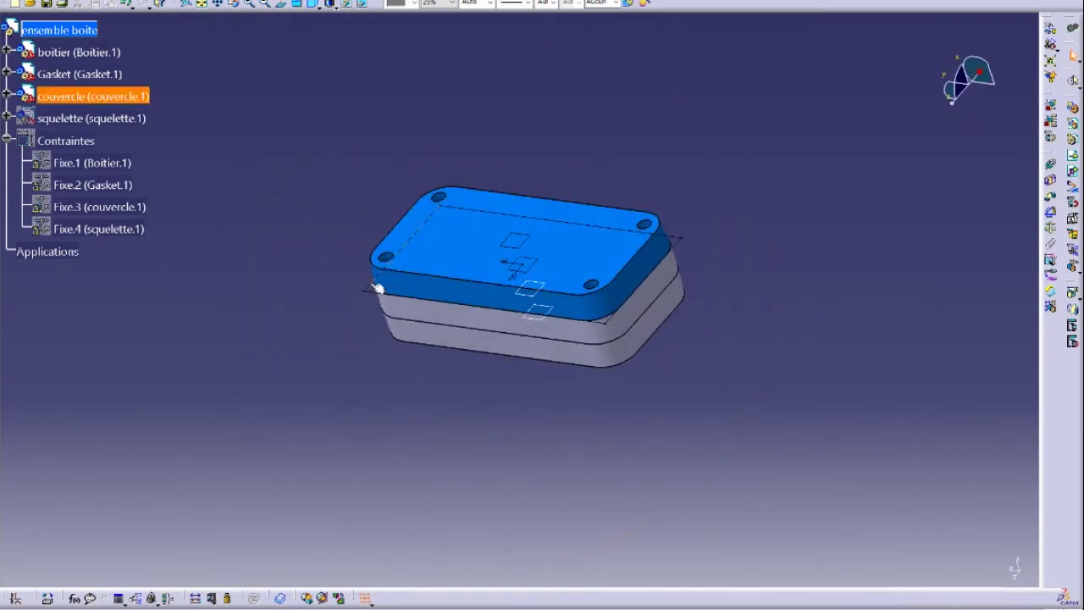
- Return to the Squelette.CATPart window and highlight the published FORME_DE_BASE sketch in the skeleton
{"action": "left_click", "coordinate": [283, 0]}
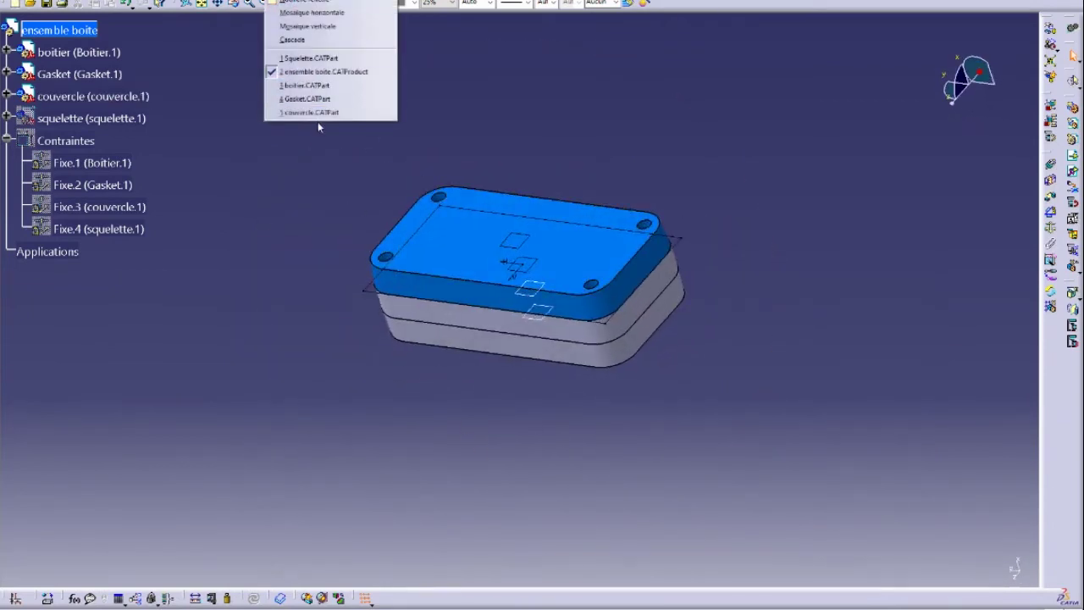
{"action": "left_click", "coordinate": [309, 58]}
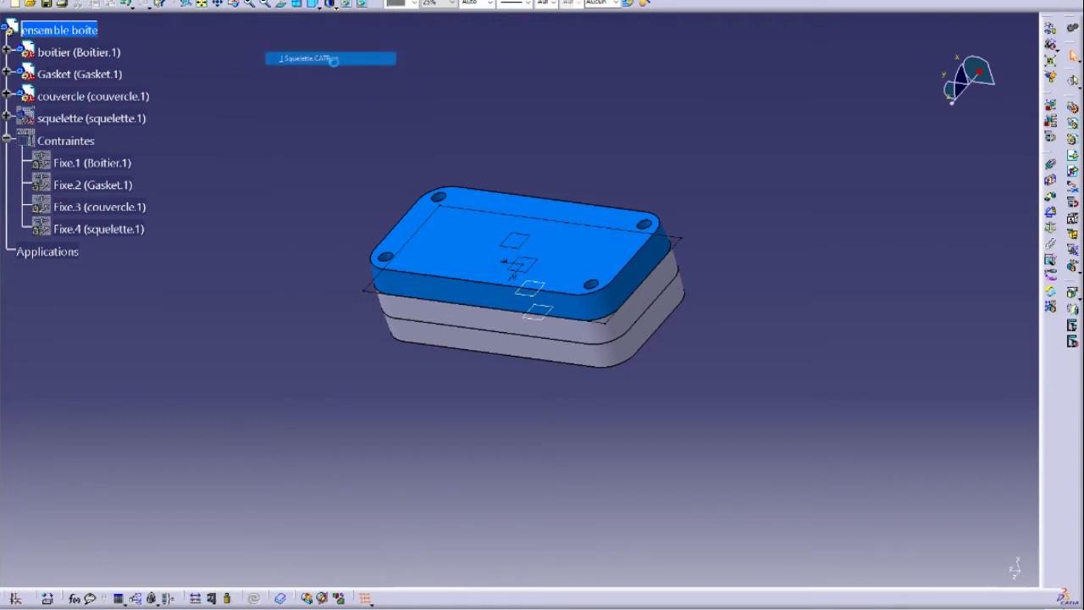
{"action": "middle_click_drag", "start_coordinate": [467, 257], "coordinate": [381, 324]}
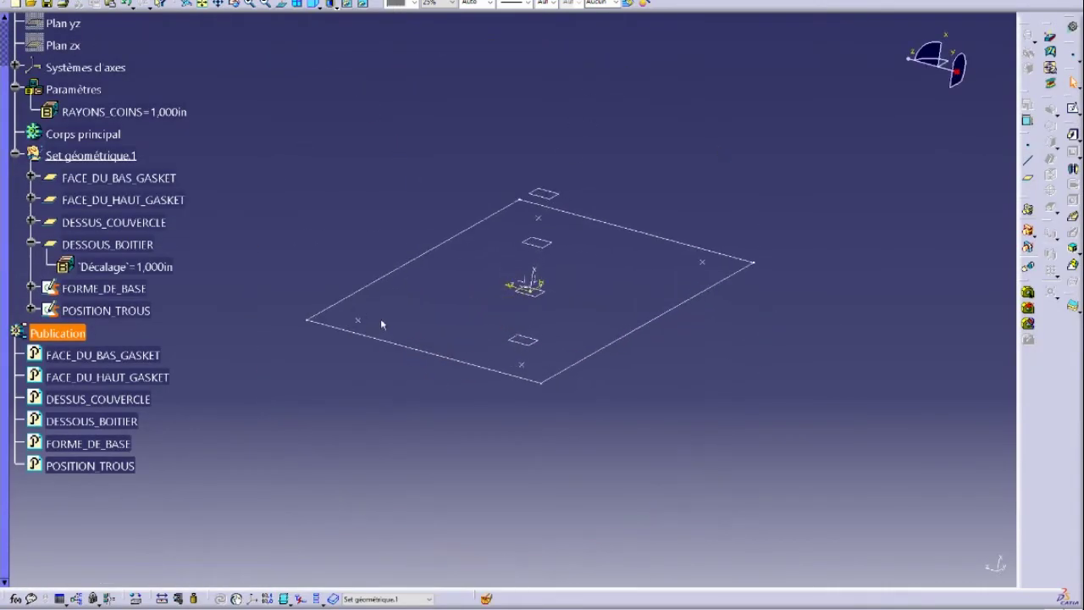
{"action": "left_click", "coordinate": [132, 445]}
{"action": "middle_click_drag", "start_coordinate": [326, 450], "coordinate": [598, 485]}
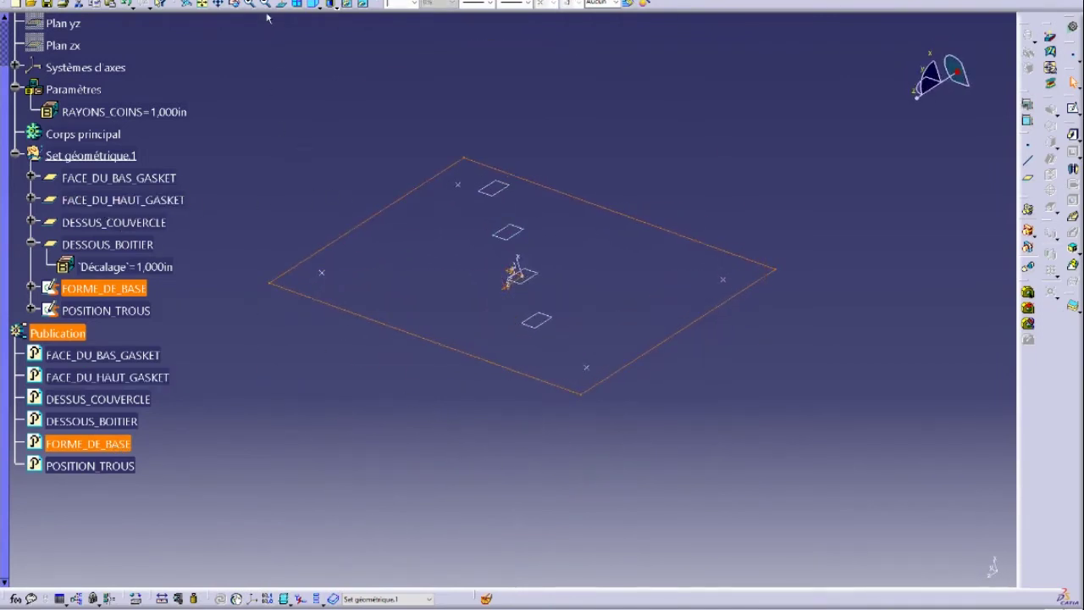
- Tile the open windows horizontally to see the skeleton, Gasket, couvercle and boitier parts together
{"action": "left_click", "coordinate": [244, 0]}
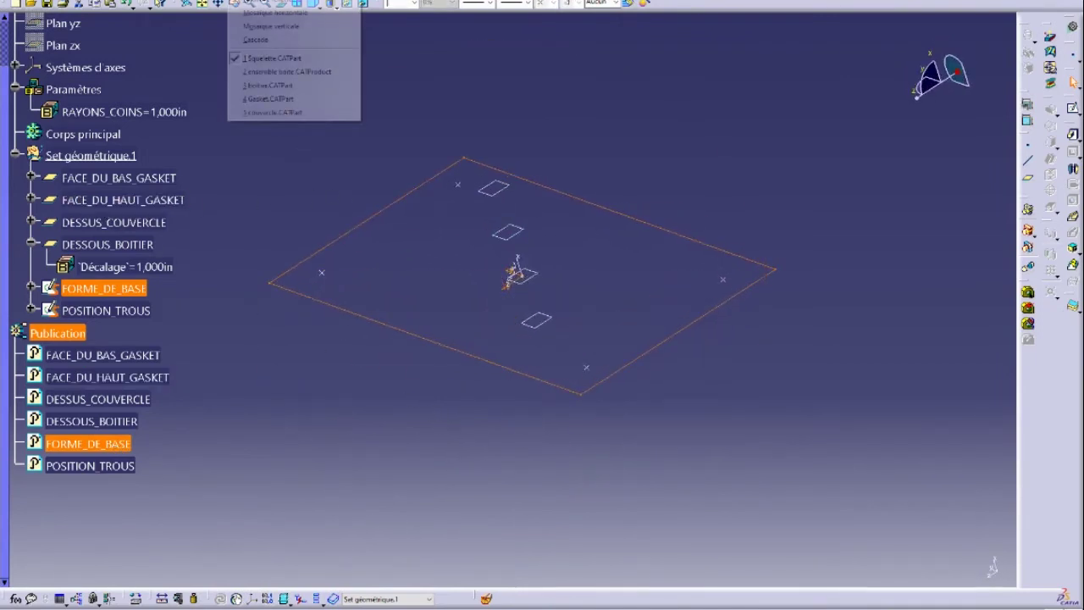
{"action": "left_click", "coordinate": [257, 0]}
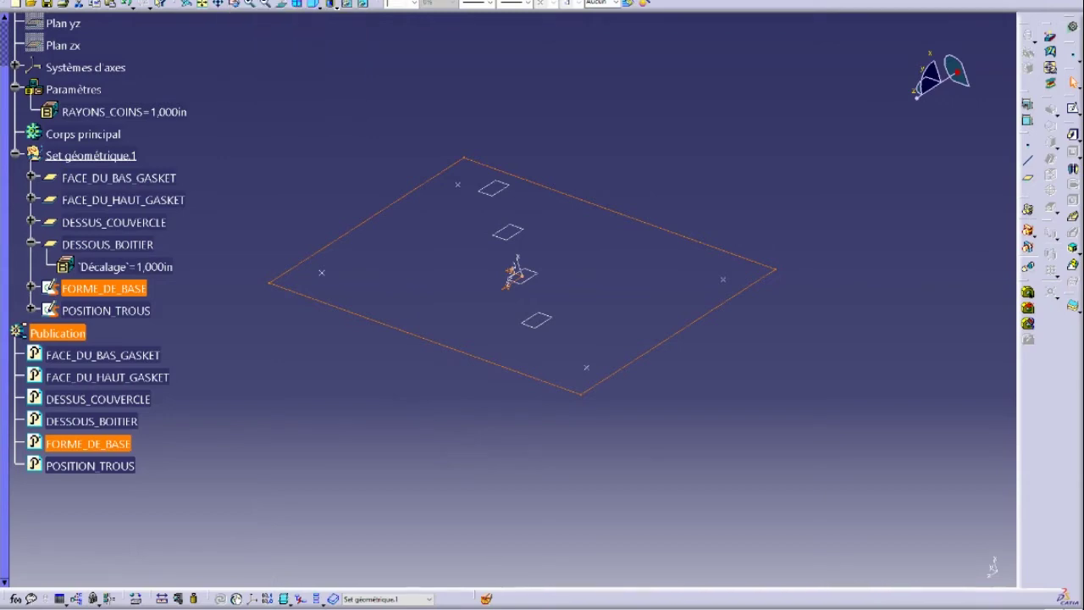
{"action": "left_click", "coordinate": [258, 0]}
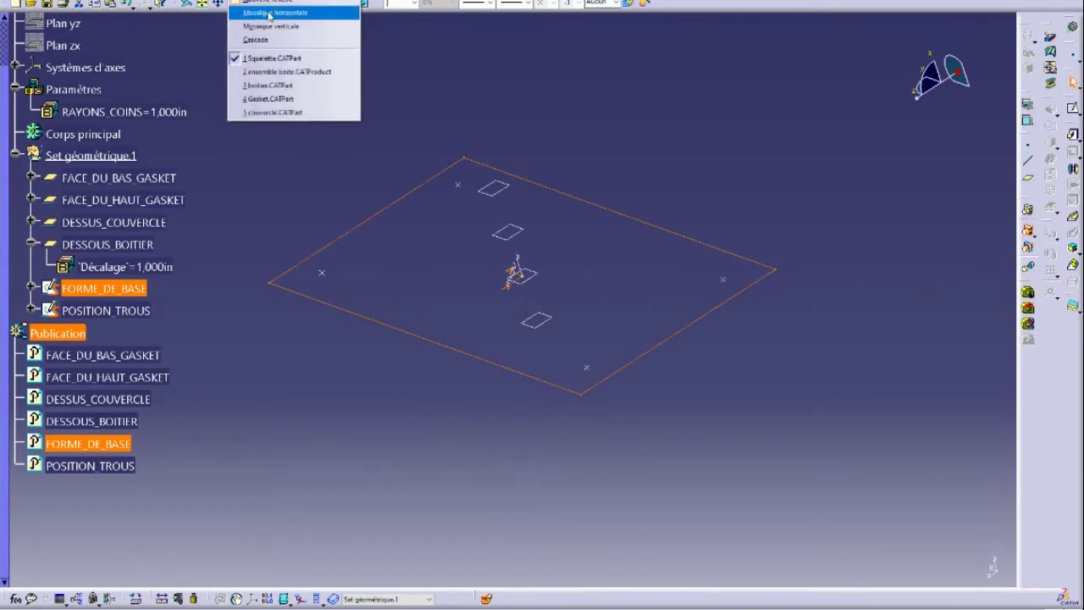
{"action": "left_click", "coordinate": [271, 13]}
{"action": "left_click", "coordinate": [813, 432]}
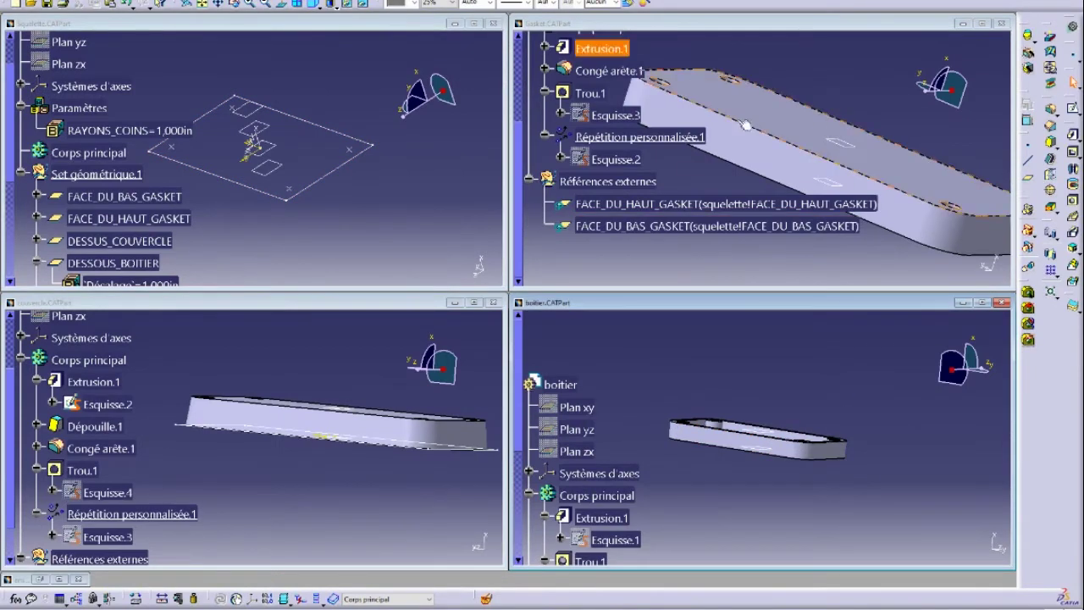
{"action": "left_click", "coordinate": [347, 211]}
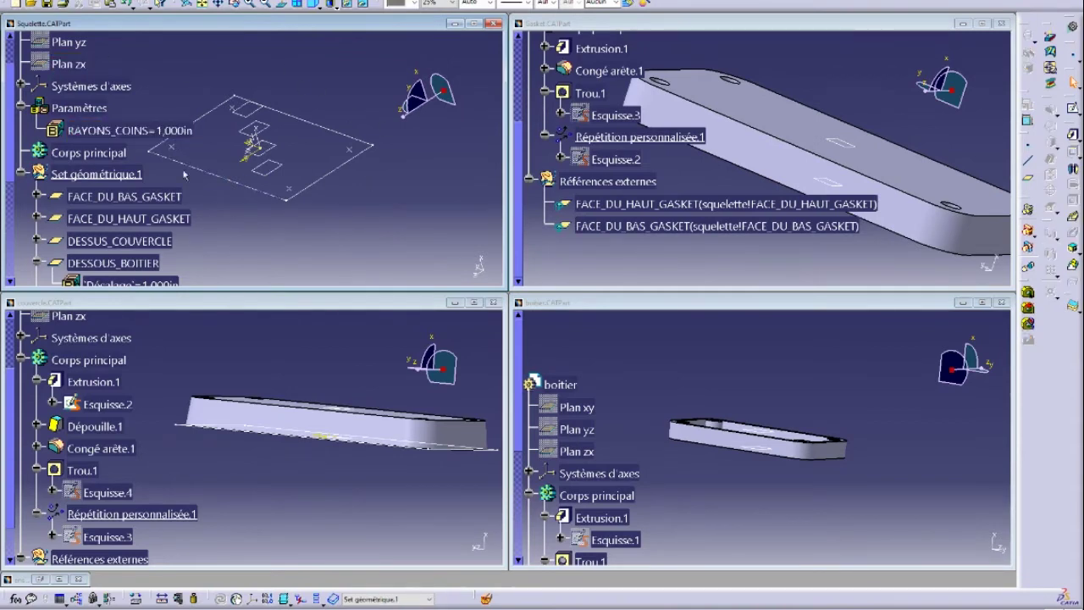
- Fit the Gasket part in its window and expand its Extrusion.1 feature to reveal the base sketch
{"action": "left_click", "coordinate": [615, 255]}
{"action": "middle_click_drag", "start_coordinate": [615, 256], "coordinate": [619, 298], "text": "ctrl"}
{"action": "left_click_drag", "start_coordinate": [518, 219], "coordinate": [517, 215]}
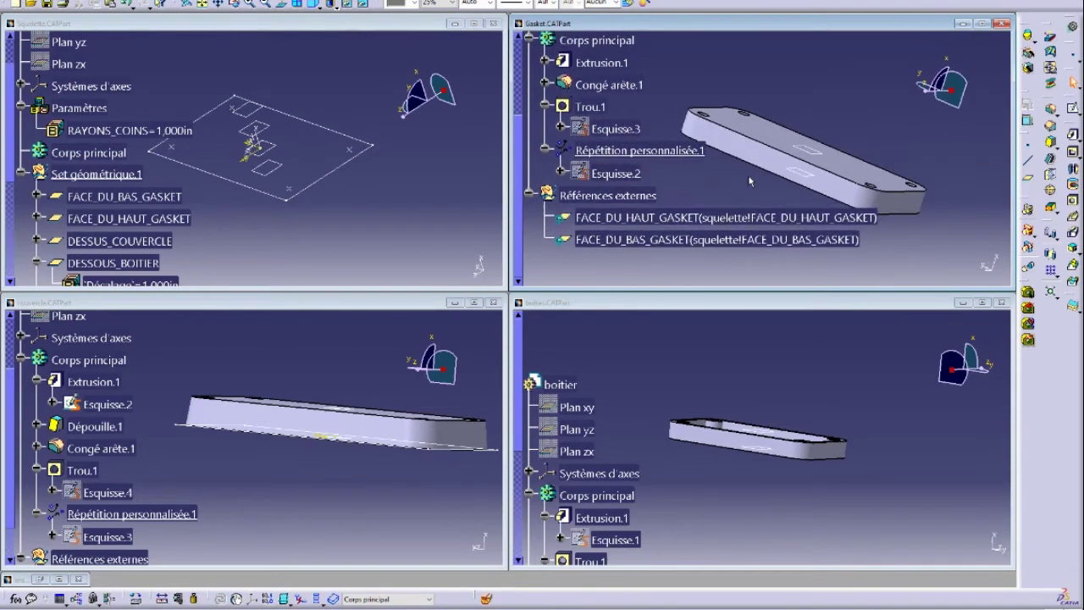
{"action": "scroll", "coordinate": [577, 113], "scroll_direction": "up", "scroll_amount": 3}
{"action": "scroll", "coordinate": [581, 122], "scroll_direction": "down", "scroll_amount": 1}
{"action": "left_click", "coordinate": [546, 113]}
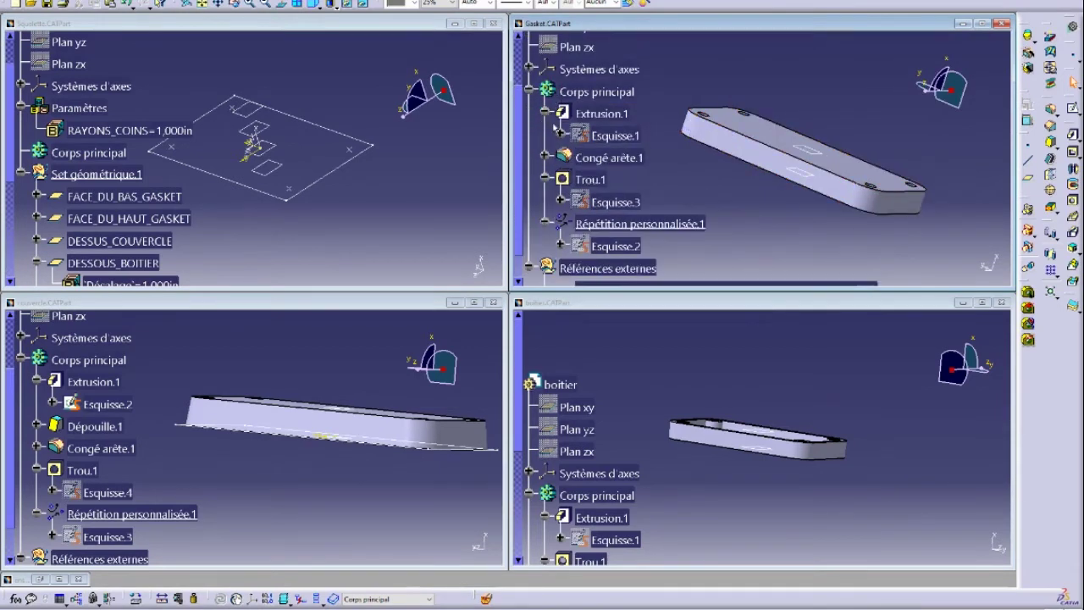
- Locate the Extrusion.1 sketch of the boitier and select the couvercle's Esquisse.2 base sketch
{"action": "left_click", "coordinate": [676, 475]}
{"action": "scroll", "coordinate": [576, 465], "scroll_direction": "down", "scroll_amount": 3}
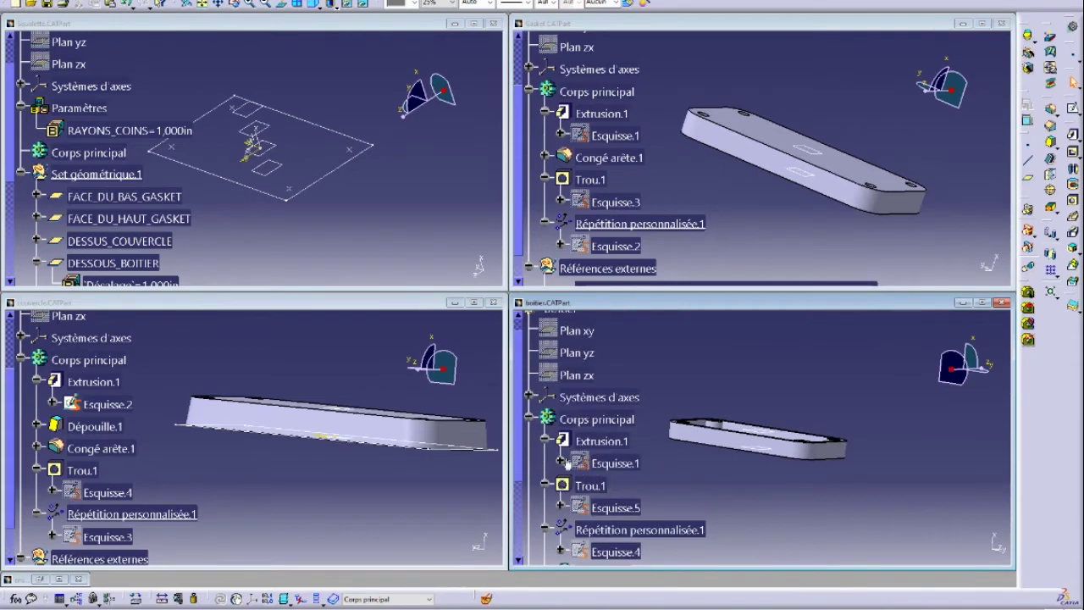
{"action": "left_click", "coordinate": [231, 486]}
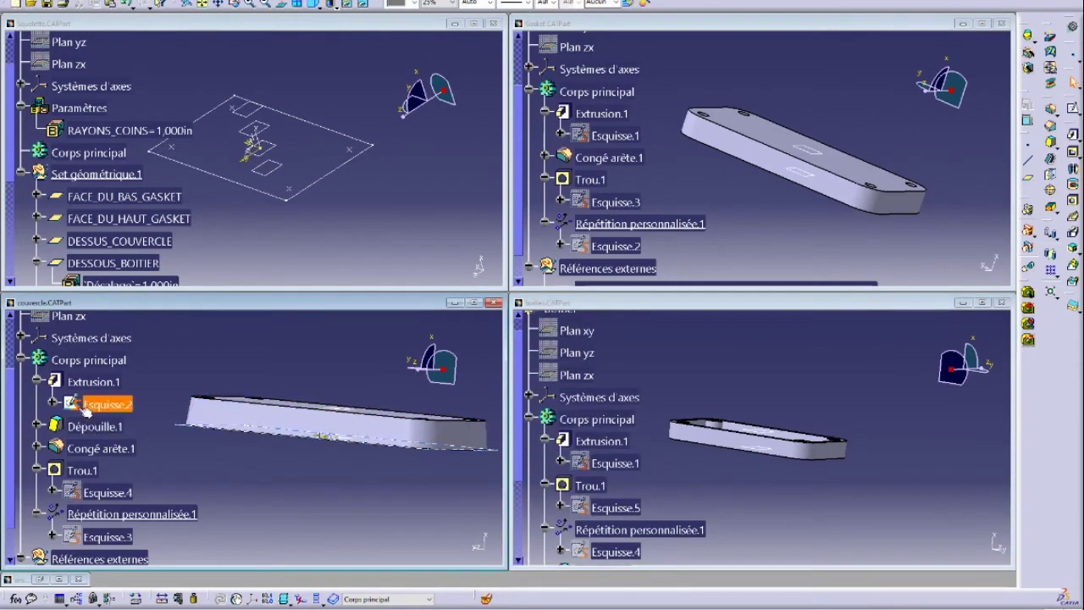
{"action": "middle_click_drag", "start_coordinate": [268, 461], "coordinate": [295, 552]}
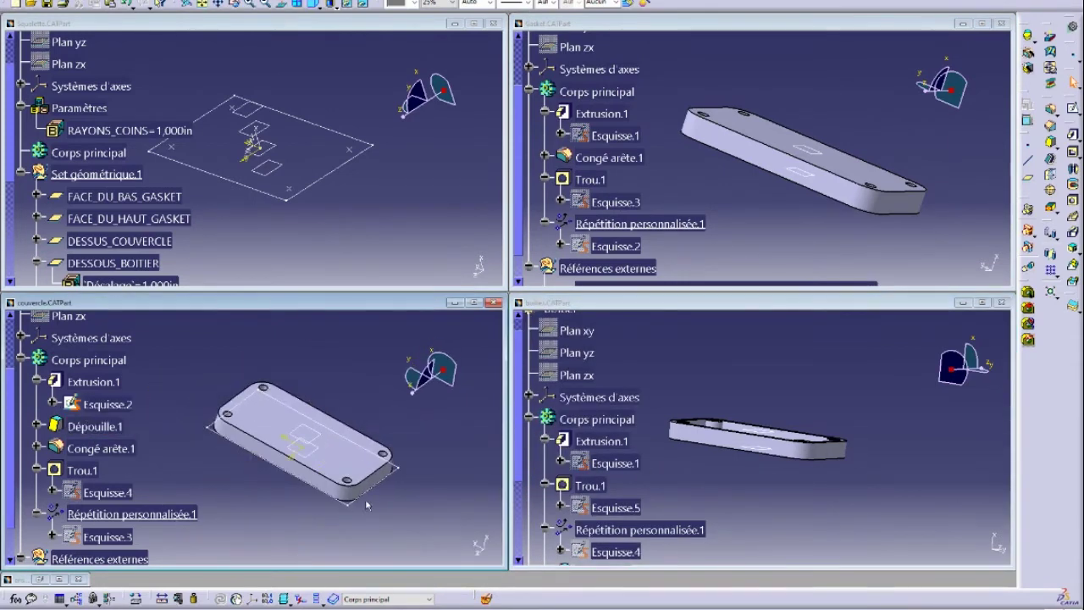
{"action": "left_click", "coordinate": [391, 476]}
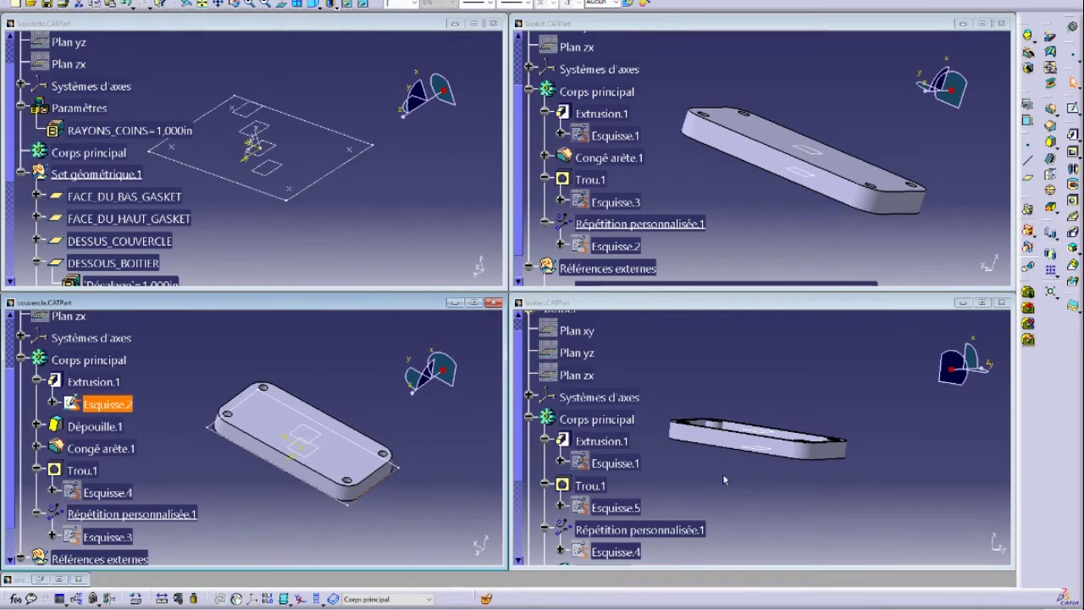
- Show the hidden Esquisse.1 base sketches of the boitier and Gasket and compare them with the couvercle's base sketch
{"action": "right_click", "coordinate": [611, 463]}
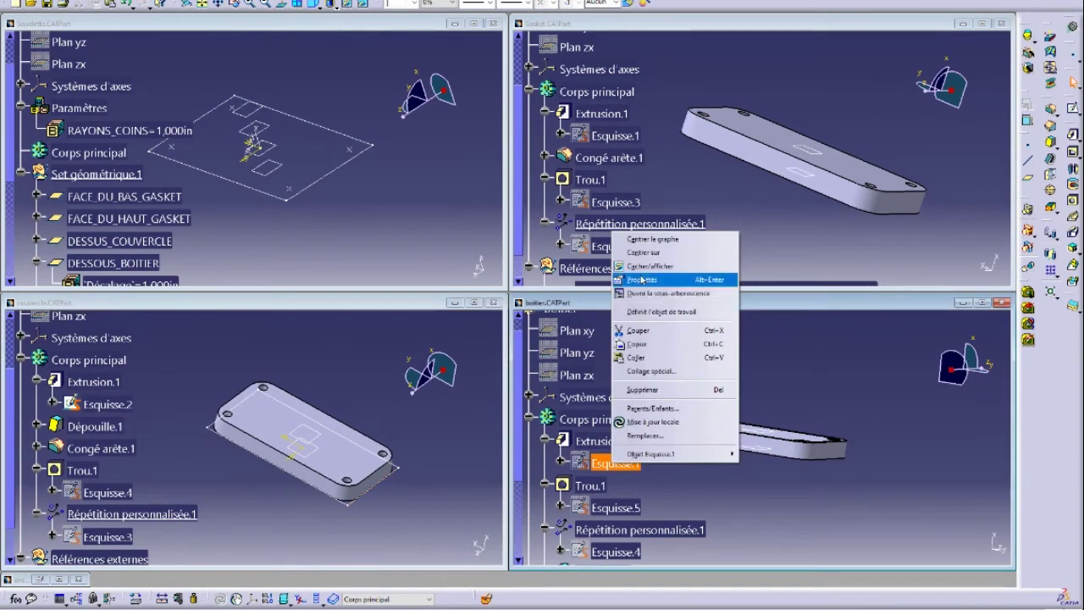
{"action": "key", "text": "Escape"}
{"action": "left_click", "coordinate": [611, 135]}
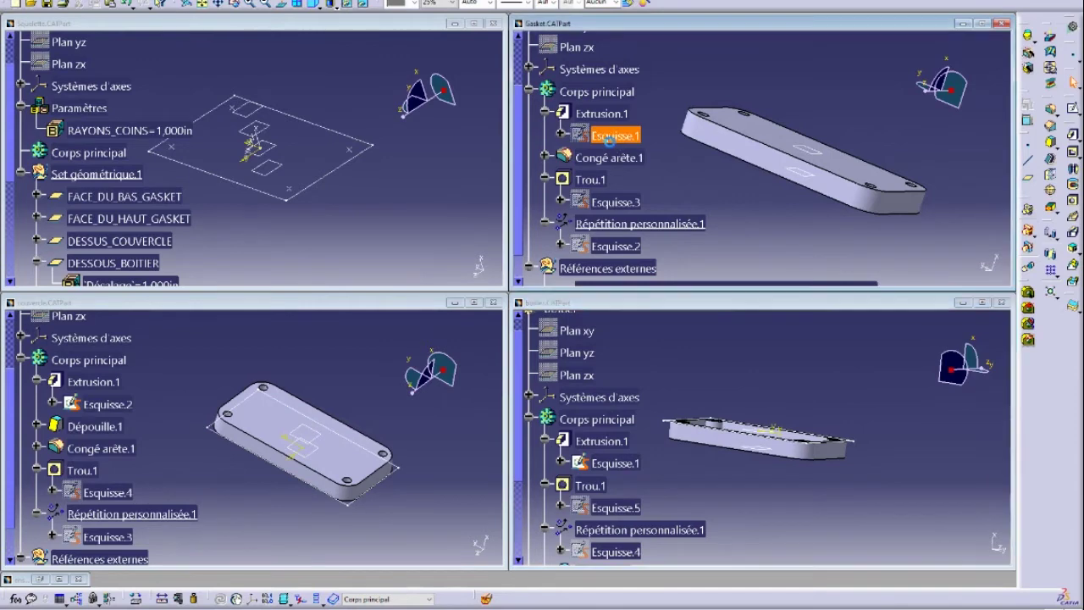
{"action": "right_click", "coordinate": [610, 139]}
{"action": "left_click", "coordinate": [661, 171]}
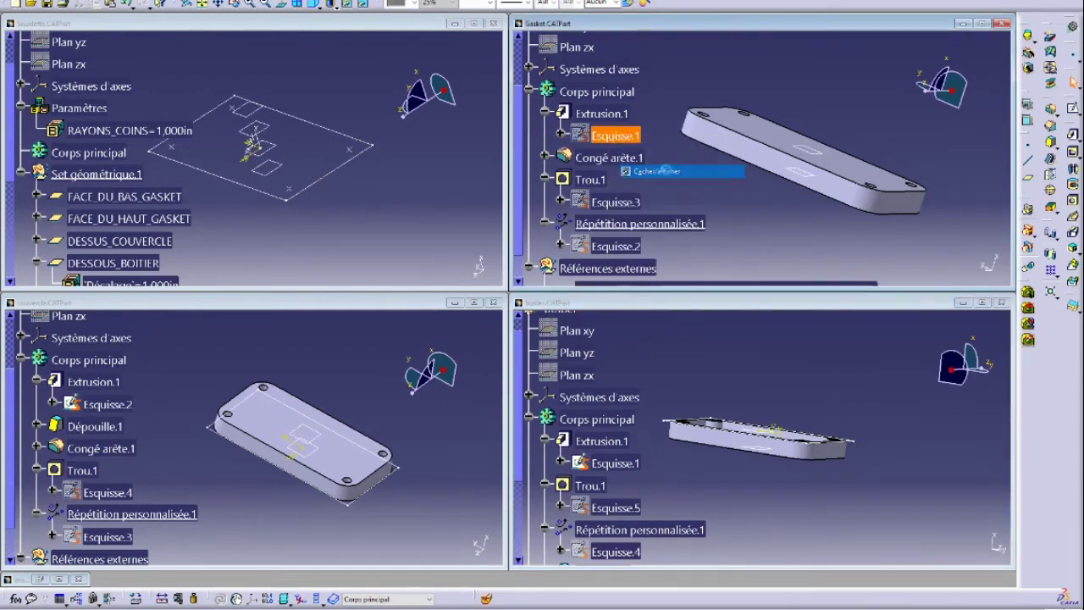
{"action": "middle_click_drag", "start_coordinate": [726, 197], "coordinate": [701, 227]}
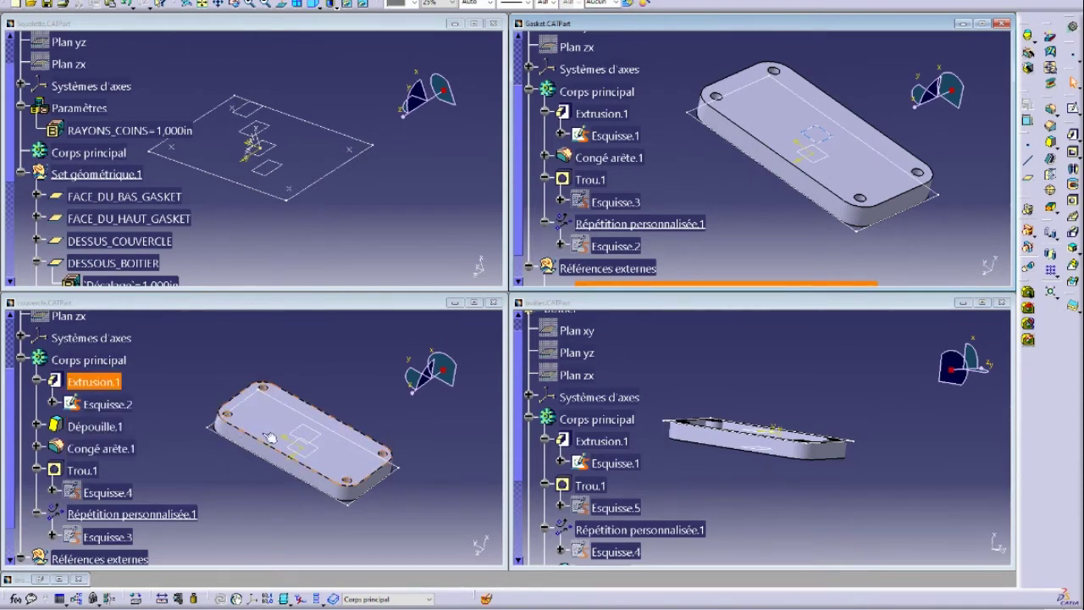
{"action": "left_click", "coordinate": [361, 506]}
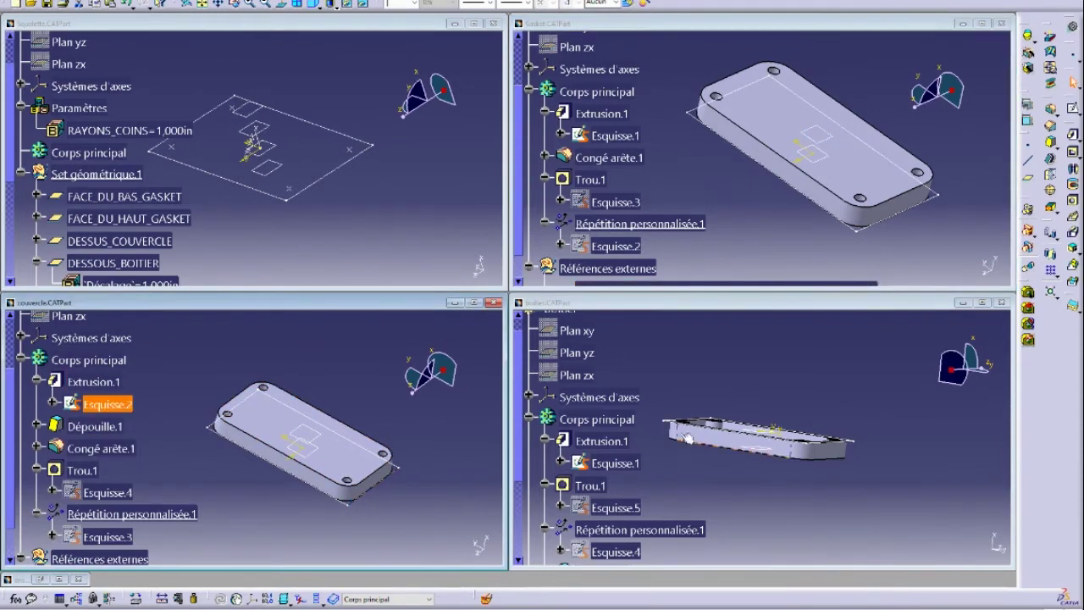
{"action": "left_click", "coordinate": [755, 422]}
{"action": "middle_click_drag", "start_coordinate": [745, 486], "coordinate": [856, 472]}
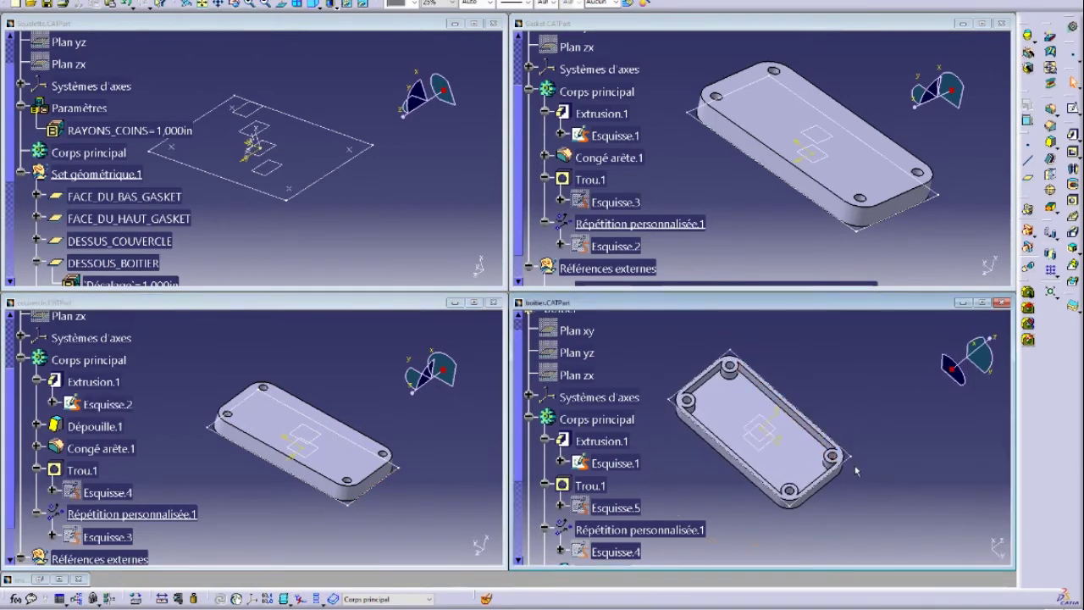
- Set the rectangle's horizontal length in the couvercle's Esquisse.2 to 7 in and inspect the change in the ensemble boite assembly
{"action": "left_click", "coordinate": [350, 503]}
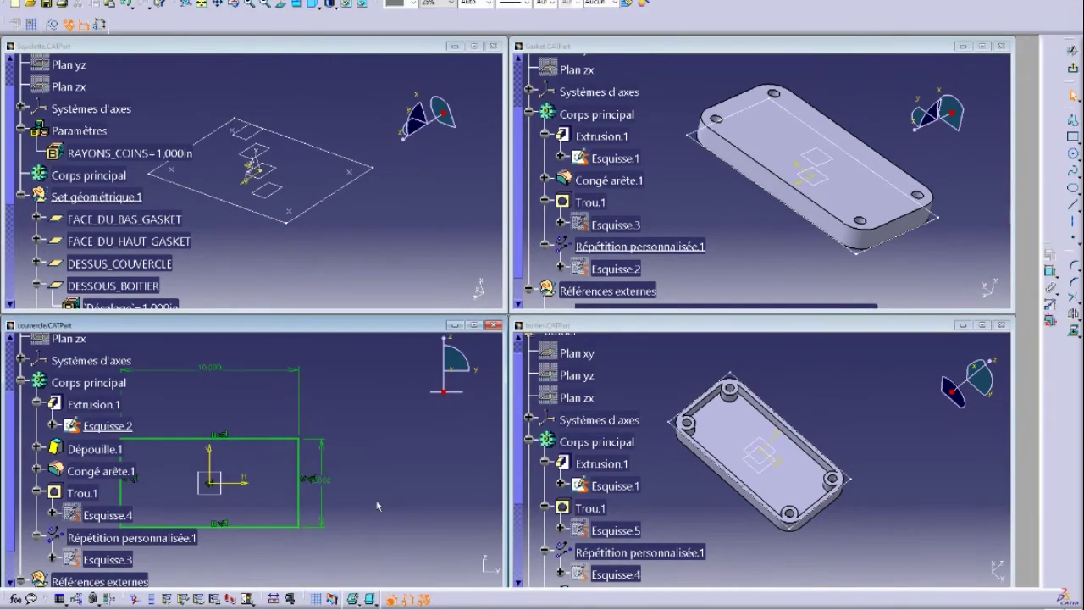
{"action": "double_click", "coordinate": [212, 370]}
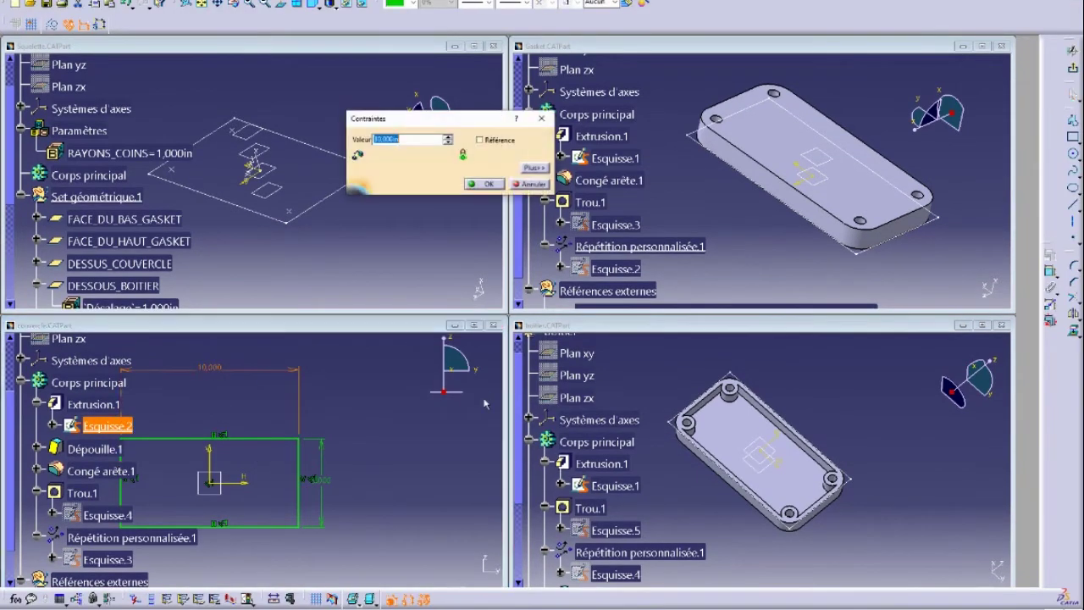
{"action": "type", "text": "7"}
{"action": "key", "text": "Return"}
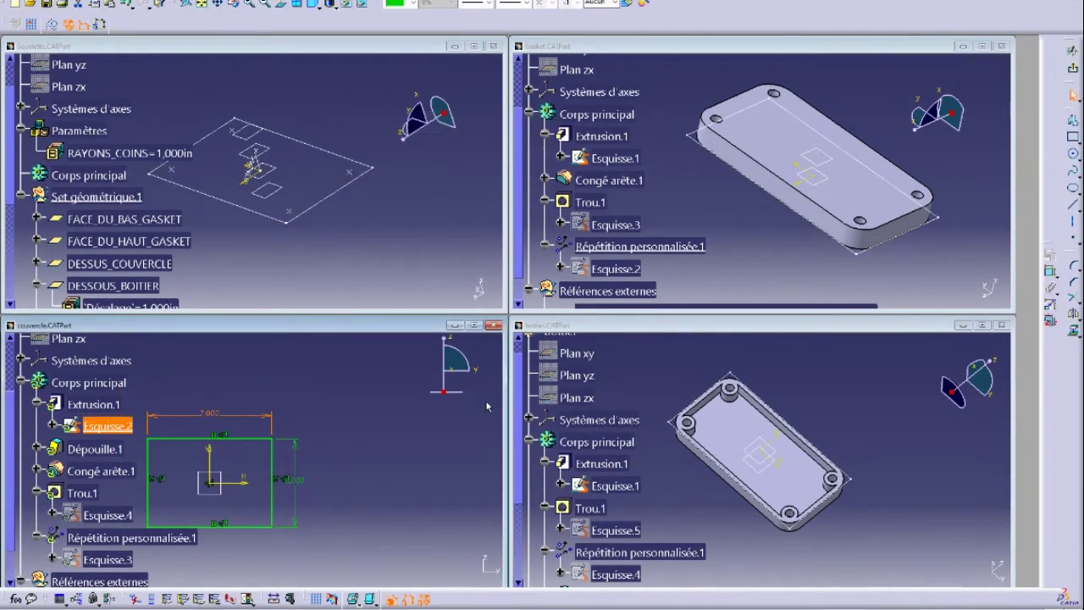
{"action": "left_click", "coordinate": [301, 471]}
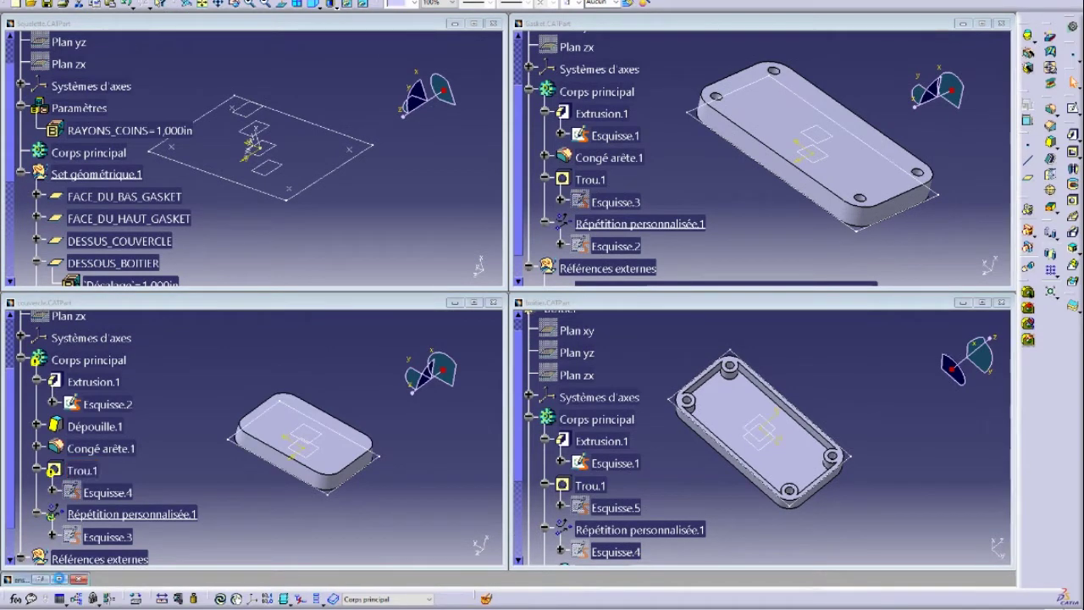
{"action": "left_click", "coordinate": [59, 579]}
{"action": "middle_click_drag", "start_coordinate": [477, 300], "coordinate": [539, 263]}
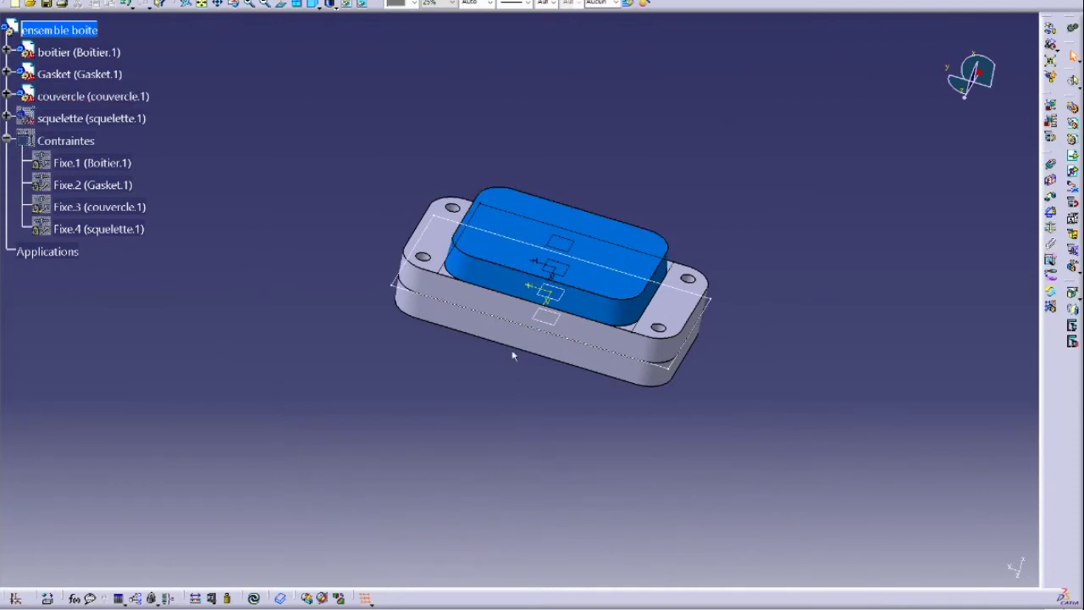
- Return from the assembly to the tiled part windows and copy the FORME_DE_BASE publication from the squelette part
{"action": "middle_click_drag", "start_coordinate": [513, 356], "coordinate": [502, 436]}
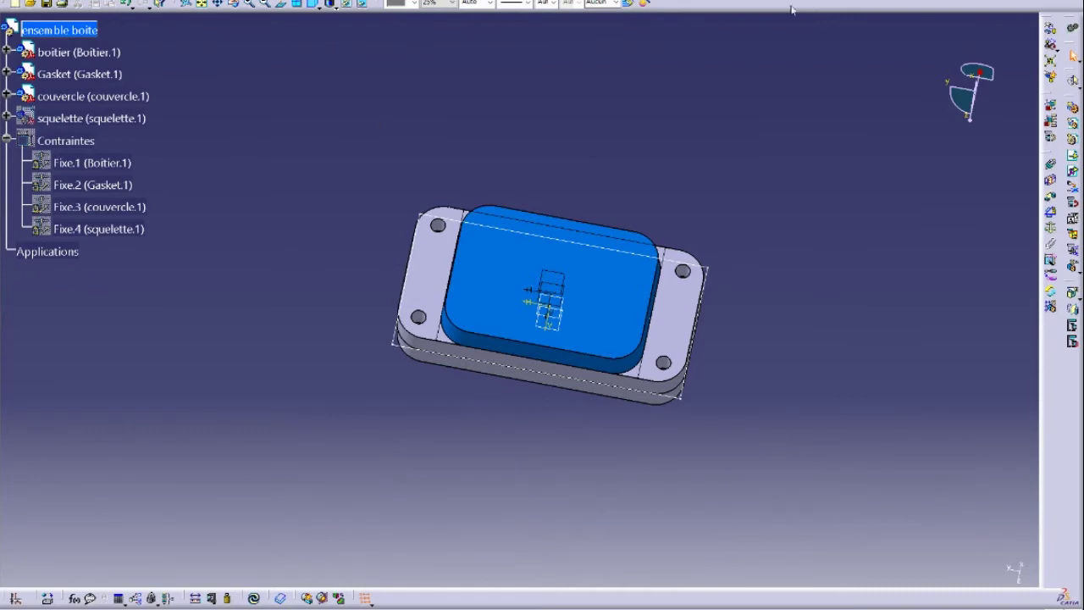
{"action": "left_click", "coordinate": [1044, 1]}
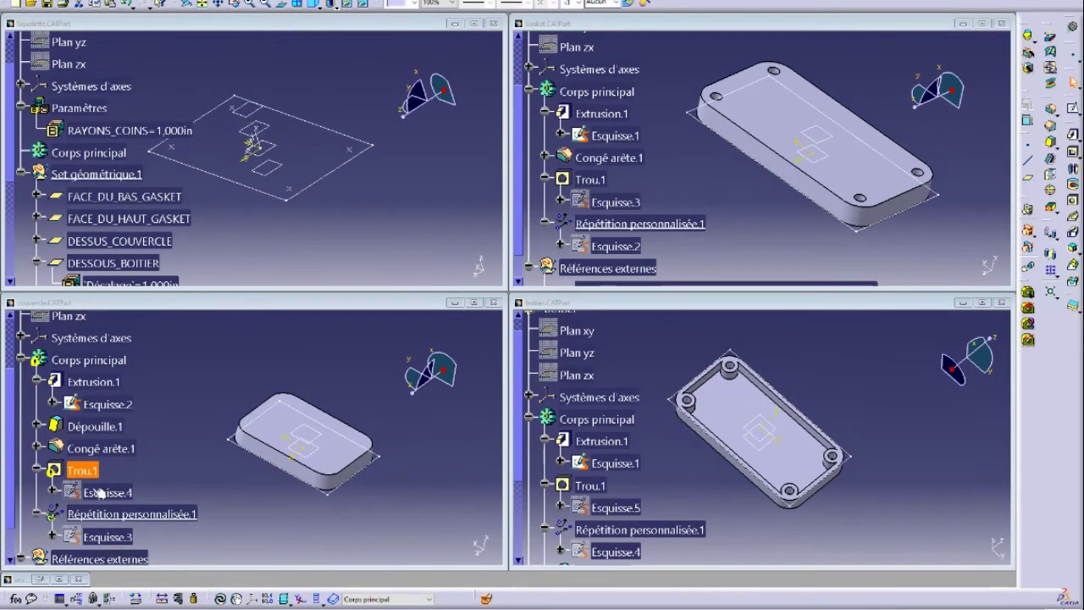
{"action": "left_click", "coordinate": [330, 494]}
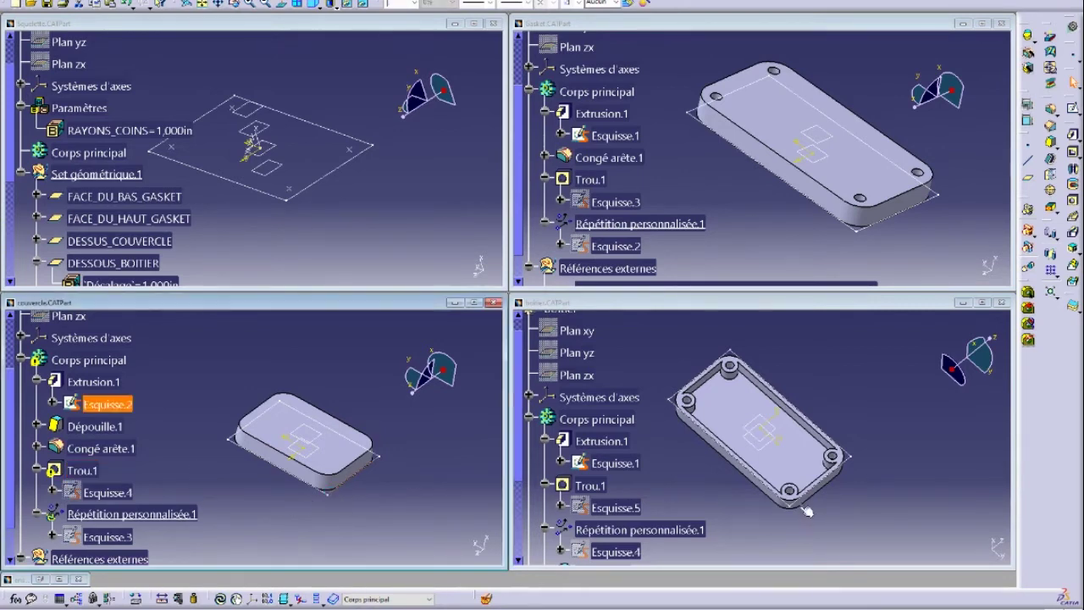
{"action": "left_click", "coordinate": [242, 186]}
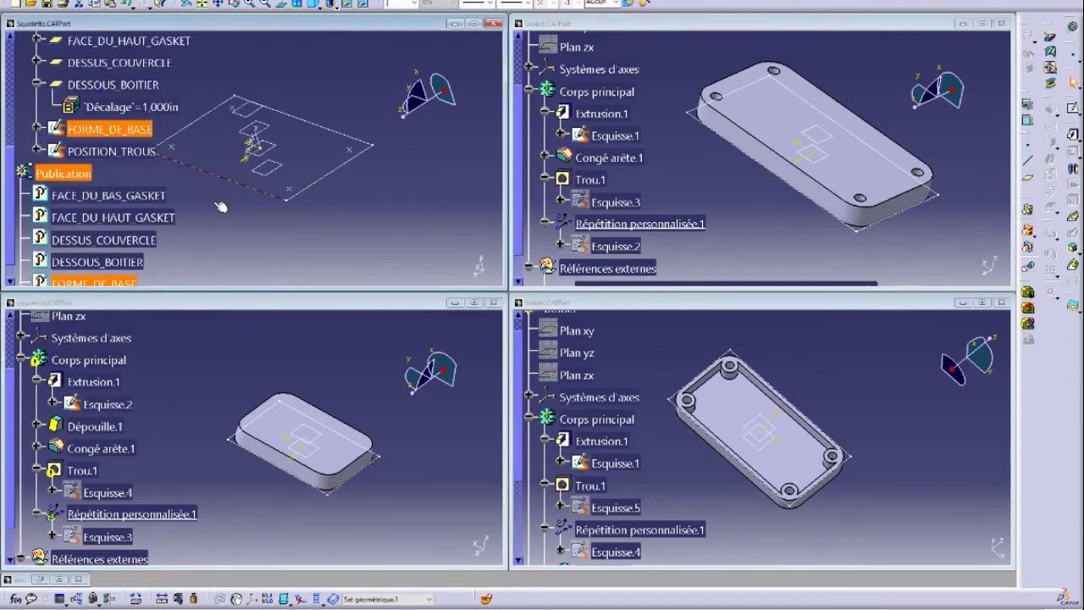
{"action": "right_click", "coordinate": [108, 207]}
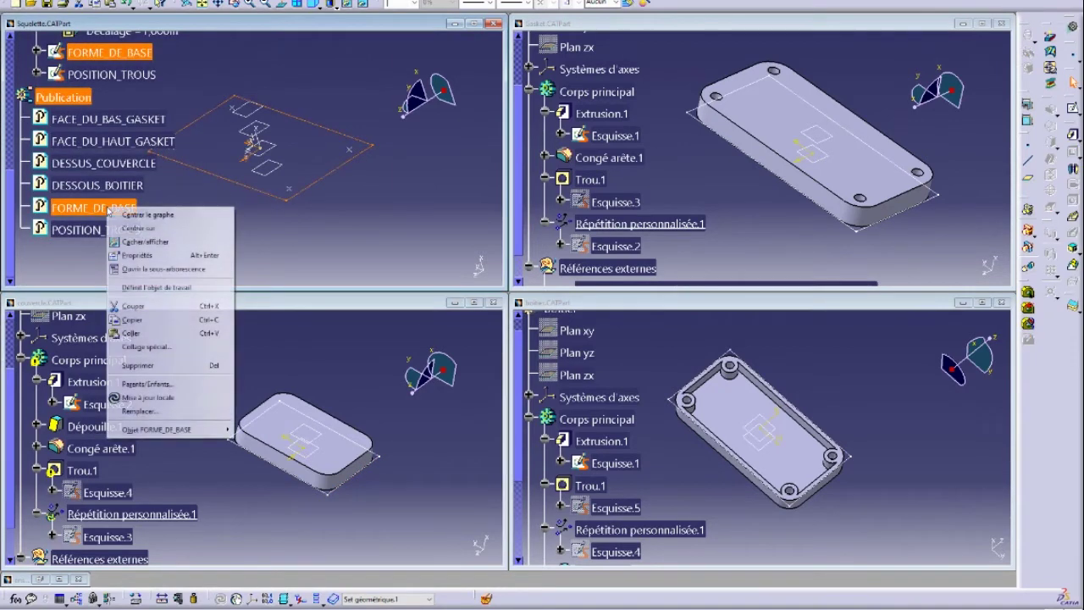
{"action": "left_click", "coordinate": [133, 319]}
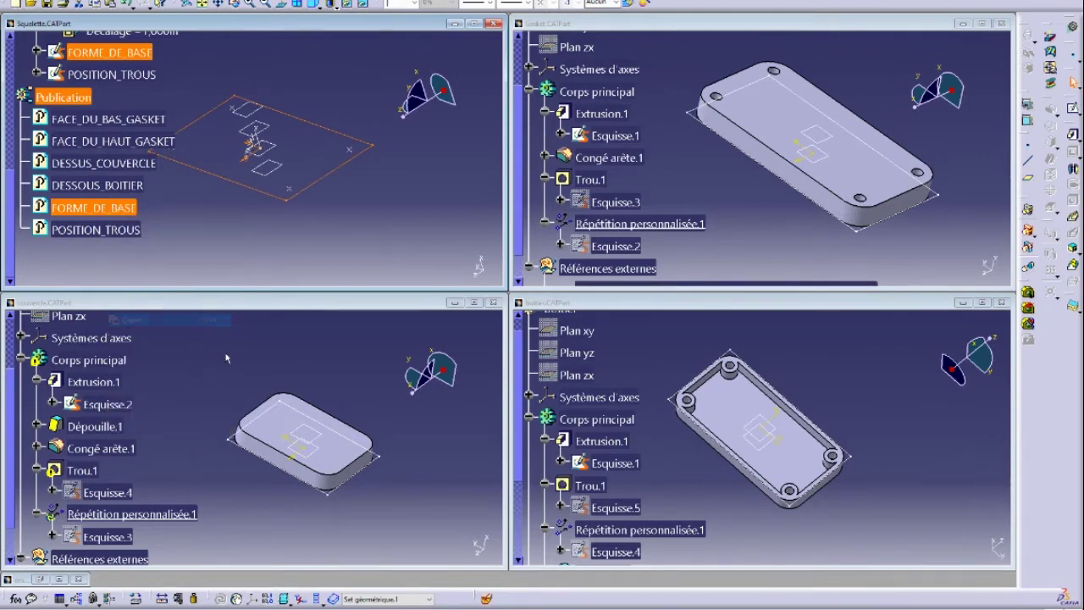
- Paste FORME_DE_BASE into the couvercle's Corps principal as a result with link (En tant que résultat avec lien)
{"action": "right_click", "coordinate": [116, 362]}
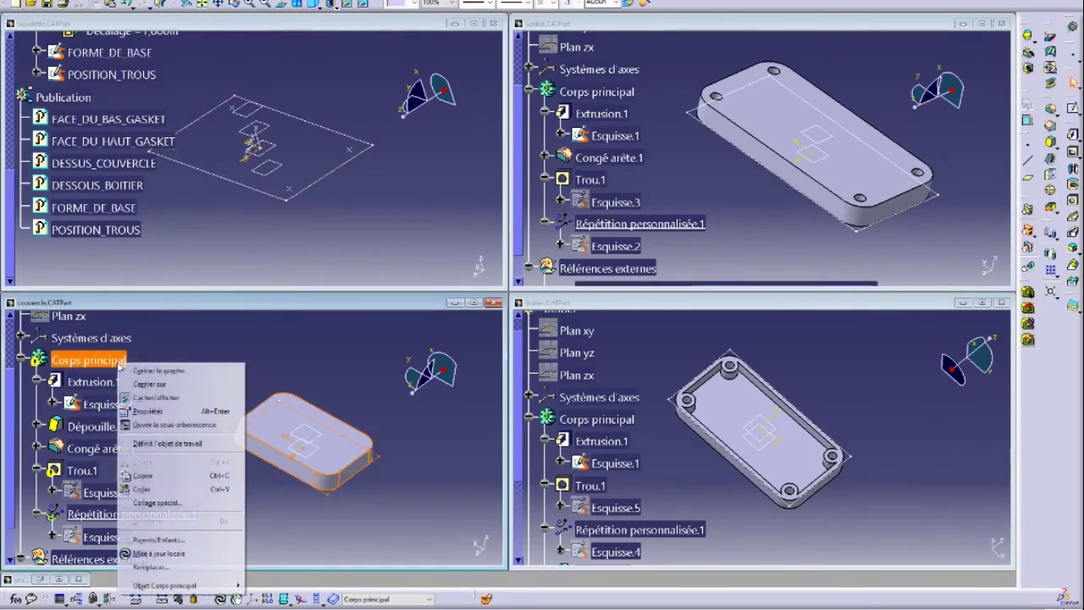
{"action": "left_click", "coordinate": [186, 504]}
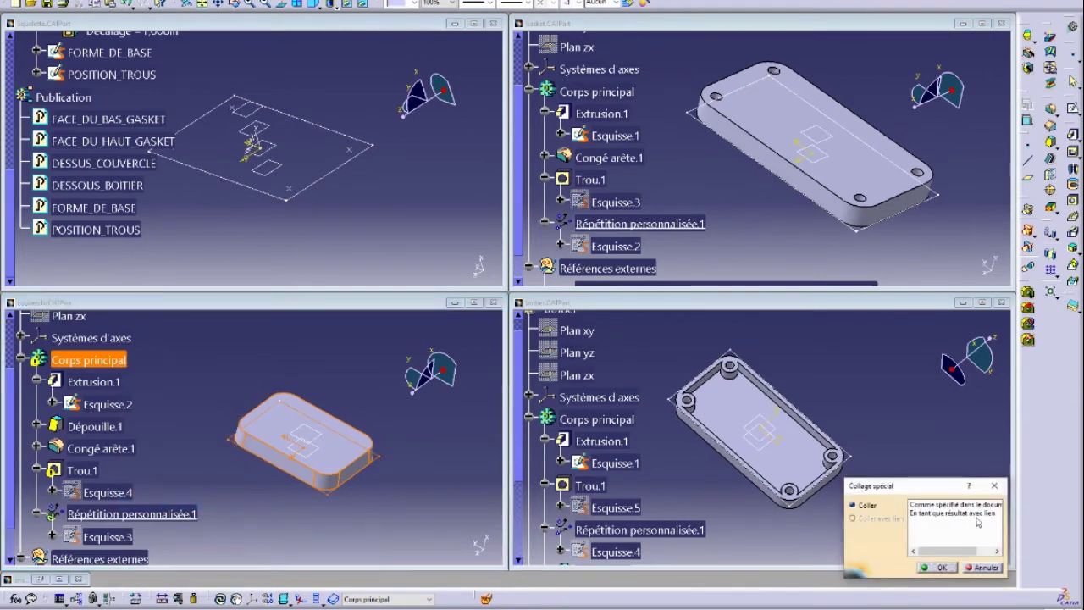
{"action": "left_click", "coordinate": [976, 514]}
{"action": "left_click", "coordinate": [941, 568]}
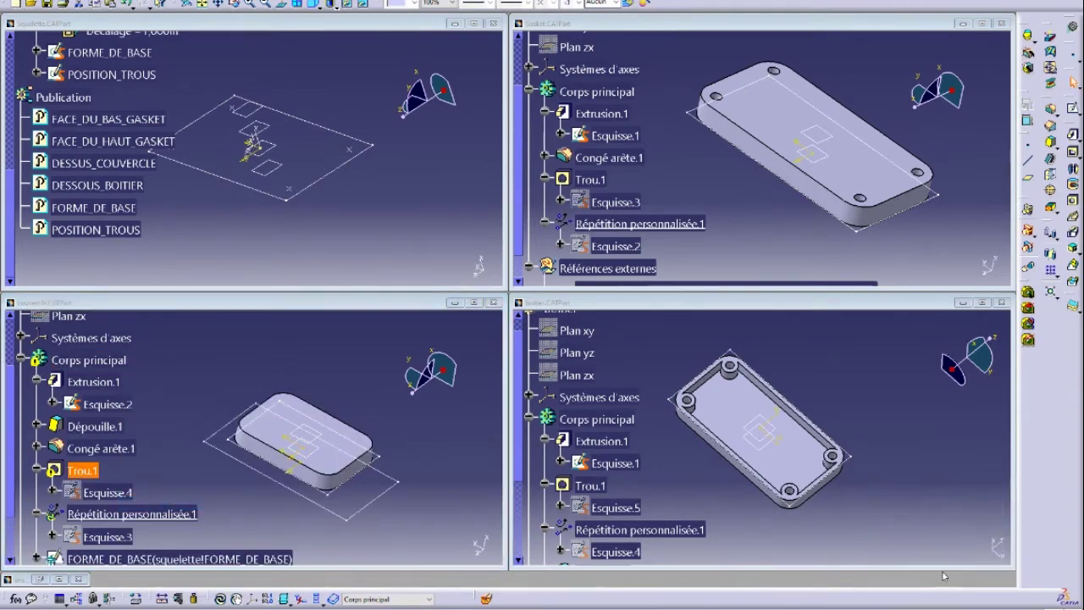
{"action": "scroll", "coordinate": [142, 481], "scroll_direction": "down", "scroll_amount": 2}
- Paste FORME_DE_BASE as a result with link into the Corps principal of the boitier
{"action": "scroll", "coordinate": [142, 481], "scroll_direction": "up", "scroll_amount": 3}
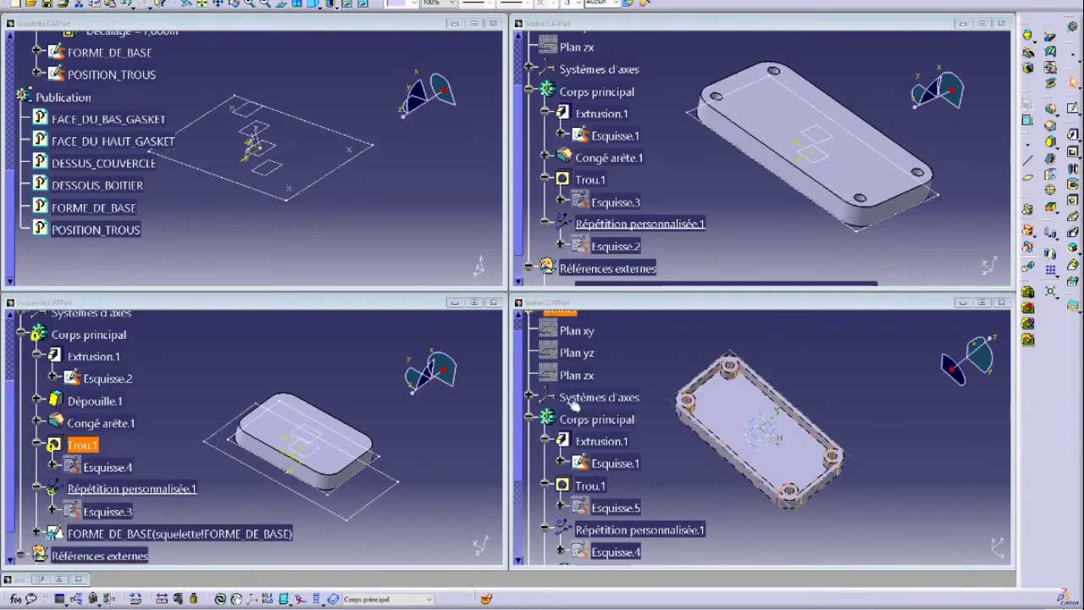
{"action": "scroll", "coordinate": [585, 406], "scroll_direction": "up", "scroll_amount": 3}
{"action": "left_click", "coordinate": [596, 495]}
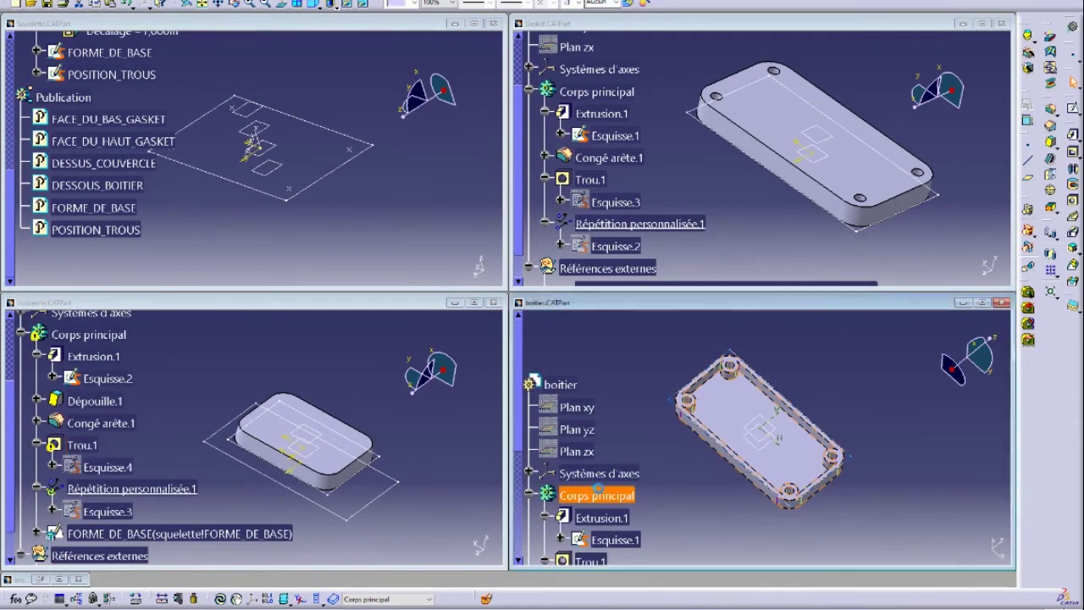
{"action": "right_click", "coordinate": [596, 495]}
{"action": "left_click", "coordinate": [647, 398]}
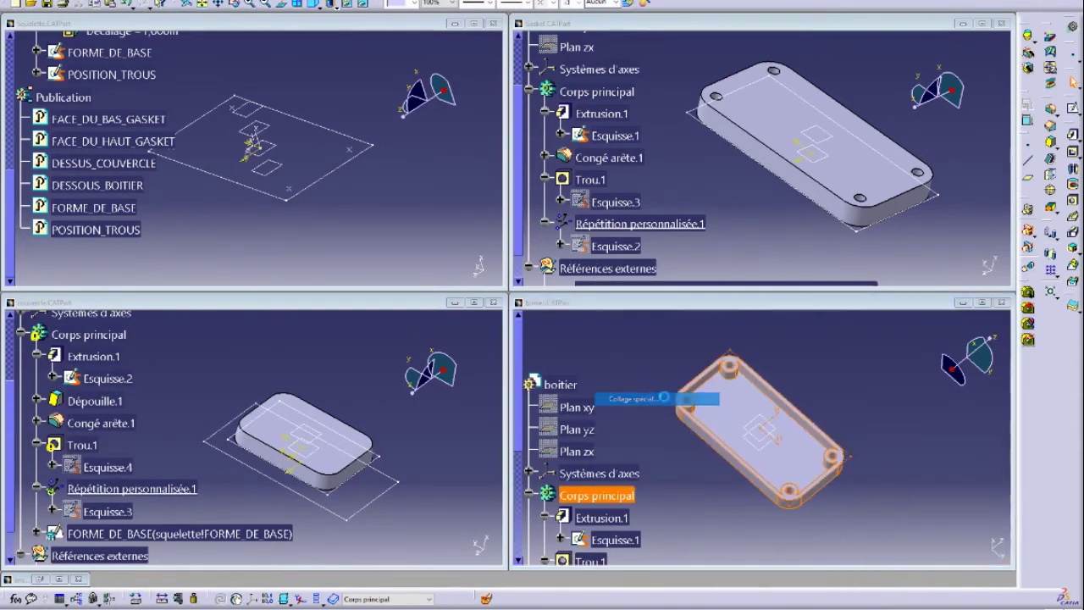
{"action": "left_click", "coordinate": [940, 512]}
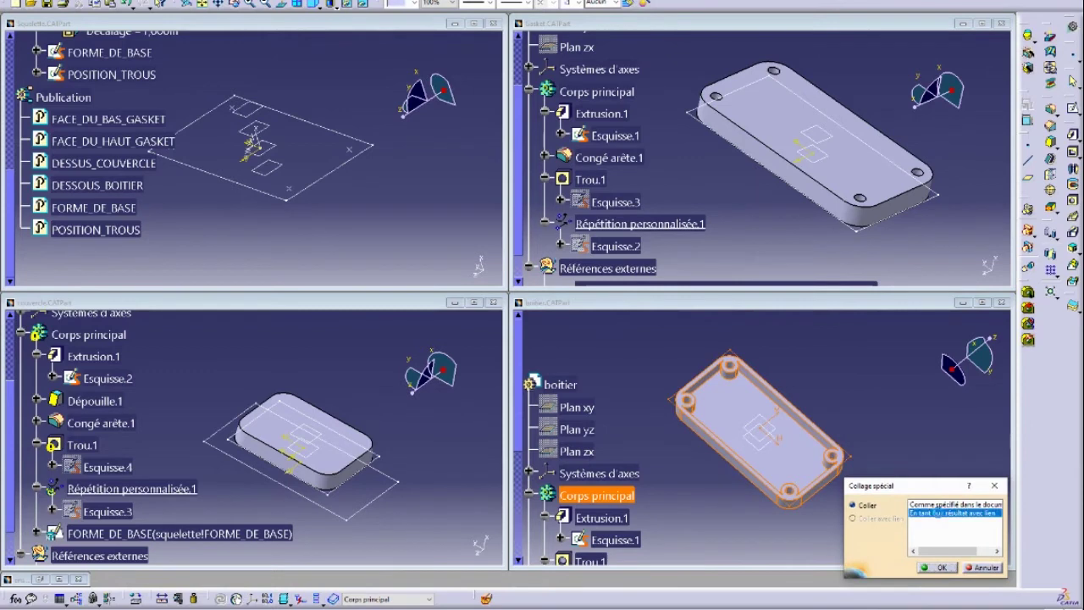
{"action": "left_click", "coordinate": [938, 567]}
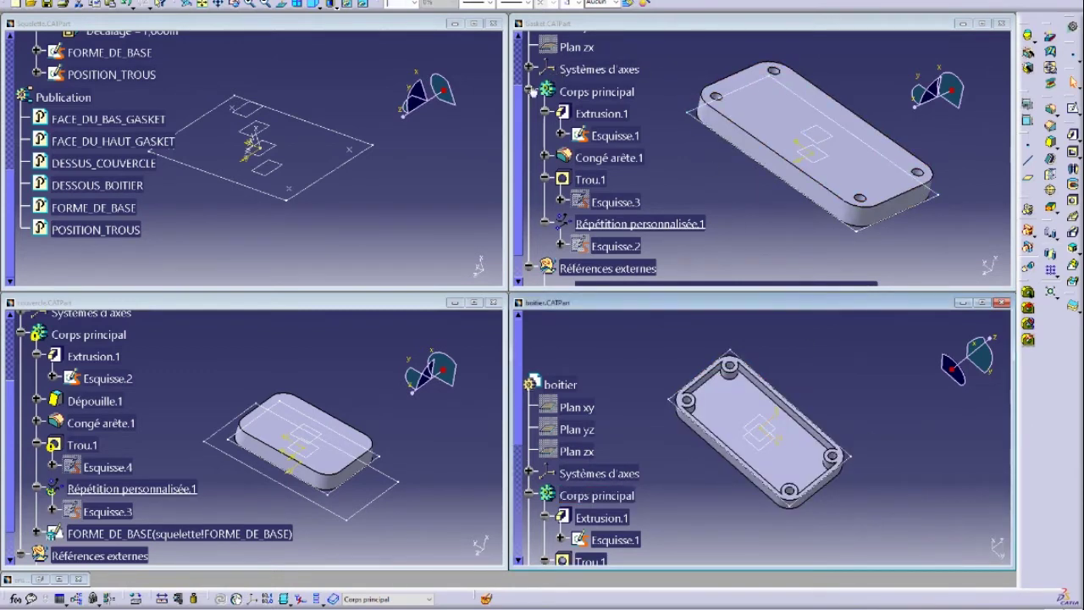
- Paste FORME_DE_BASE as a result with link into the Corps principal of the Gasket
{"action": "scroll", "coordinate": [593, 127], "scroll_direction": "up", "scroll_amount": 2}
{"action": "left_click", "coordinate": [596, 142]}
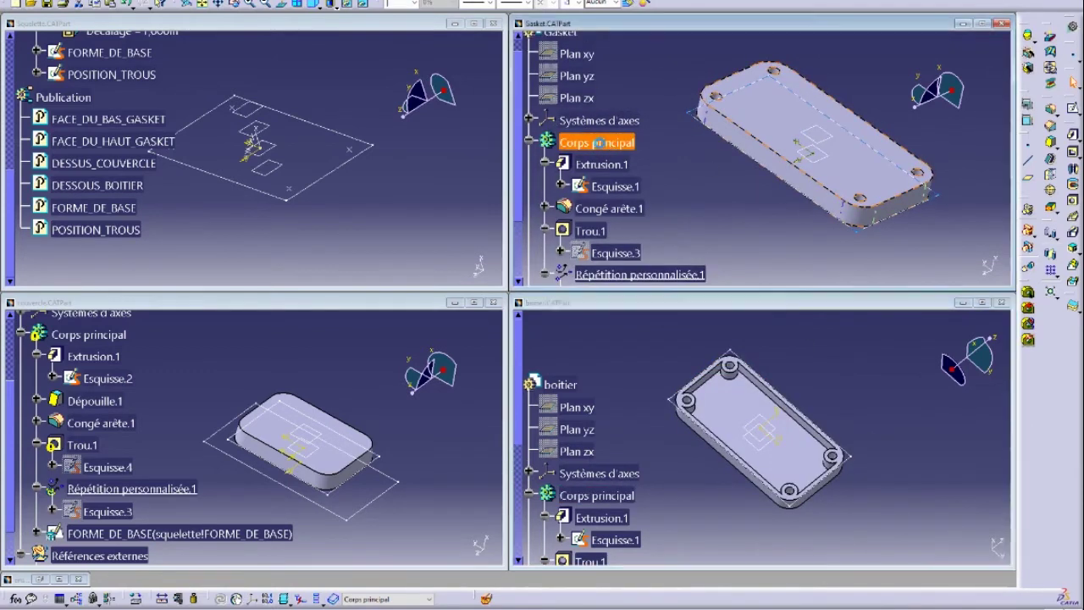
{"action": "right_click", "coordinate": [598, 142]}
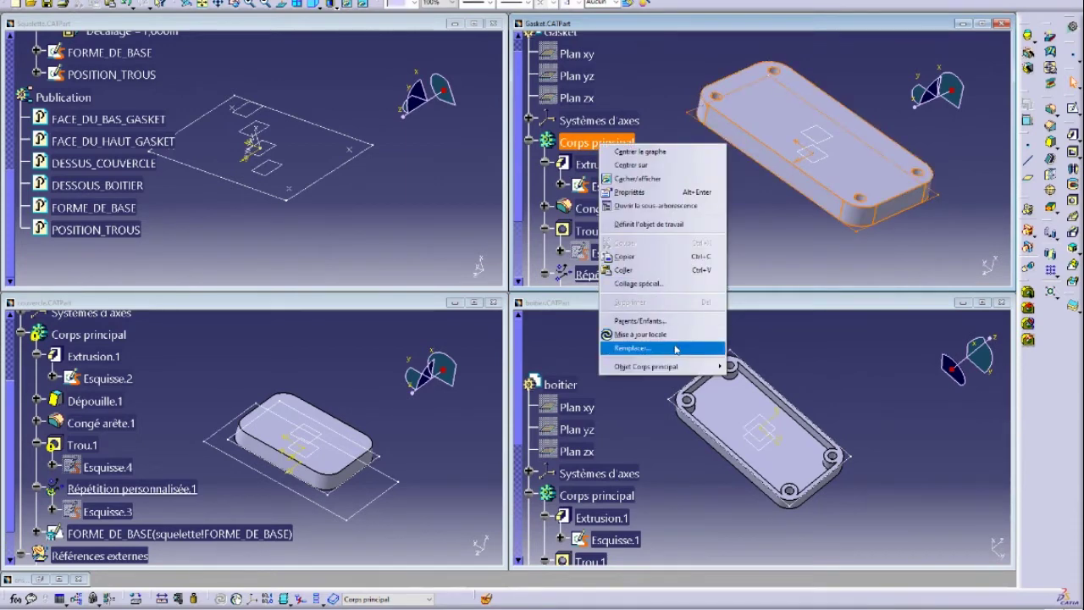
{"action": "mouse_move", "coordinate": [682, 370]}
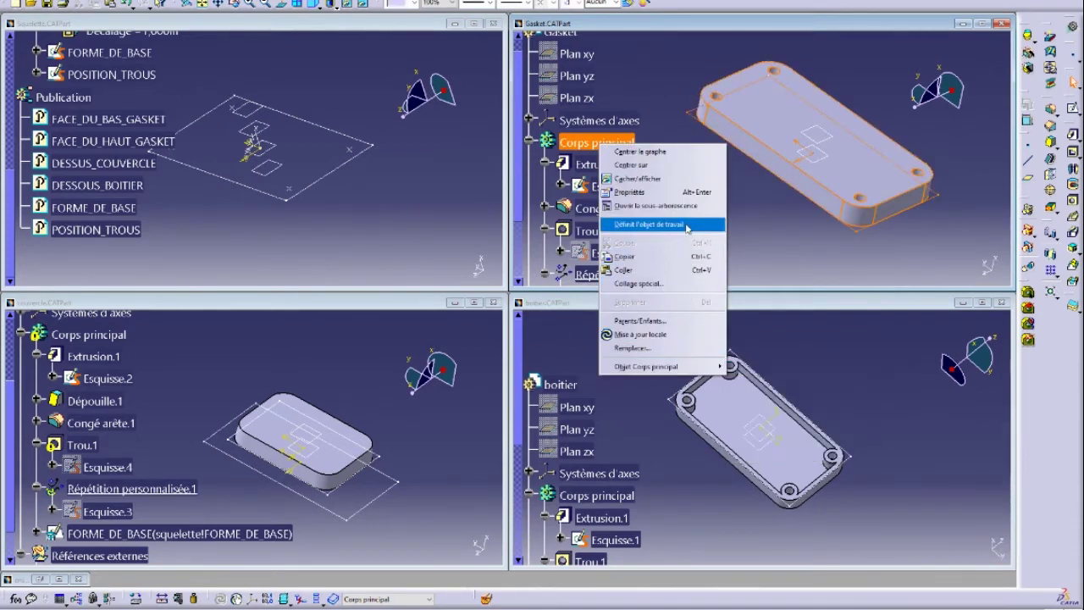
{"action": "left_click", "coordinate": [642, 284]}
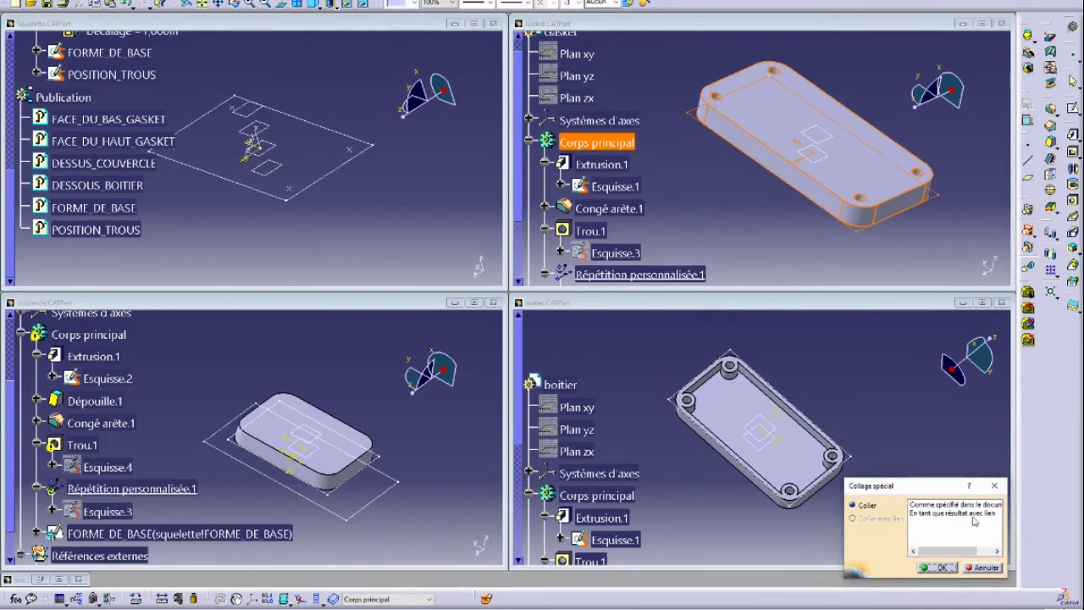
{"action": "left_click", "coordinate": [953, 513]}
{"action": "left_click", "coordinate": [936, 567]}
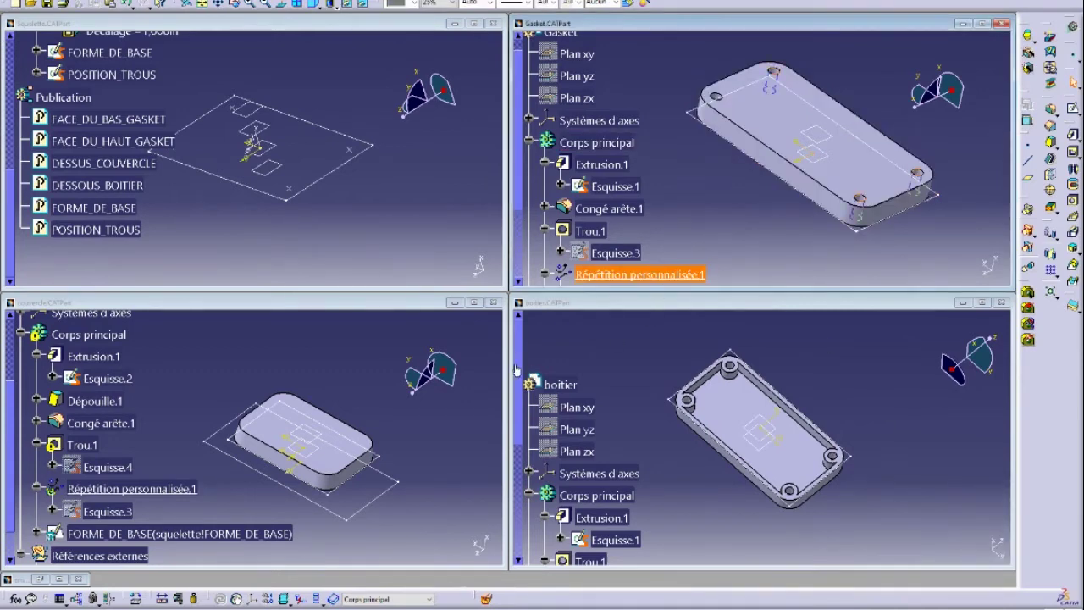
- Maximize the couvercle part window and compare the linked FORME_DE_BASE outline with the Esquisse.2 base sketch
{"action": "left_click", "coordinate": [368, 518]}
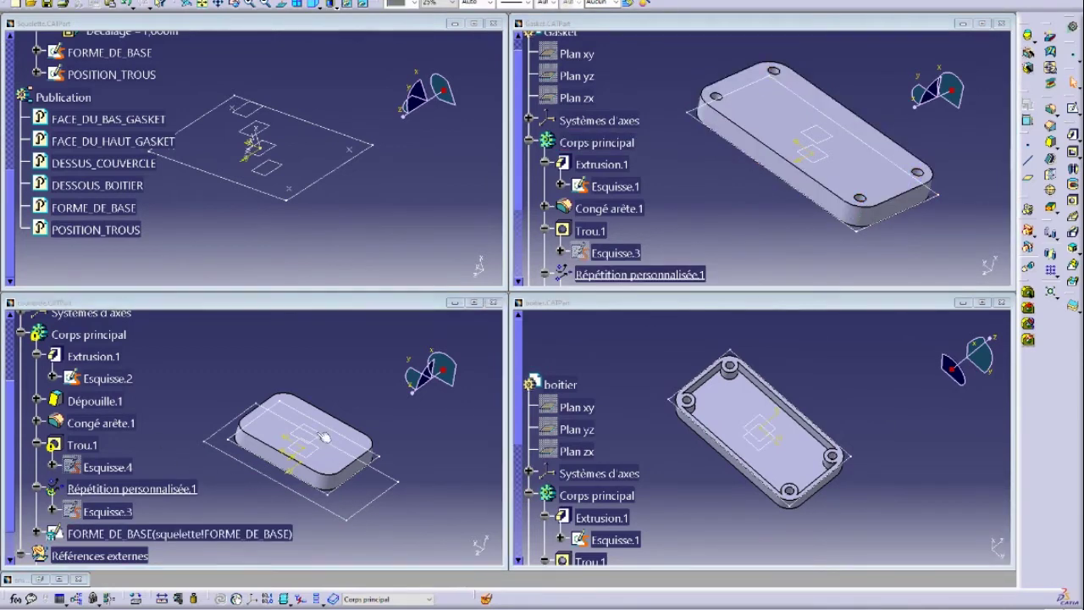
{"action": "middle_click_drag", "start_coordinate": [325, 436], "coordinate": [217, 477]}
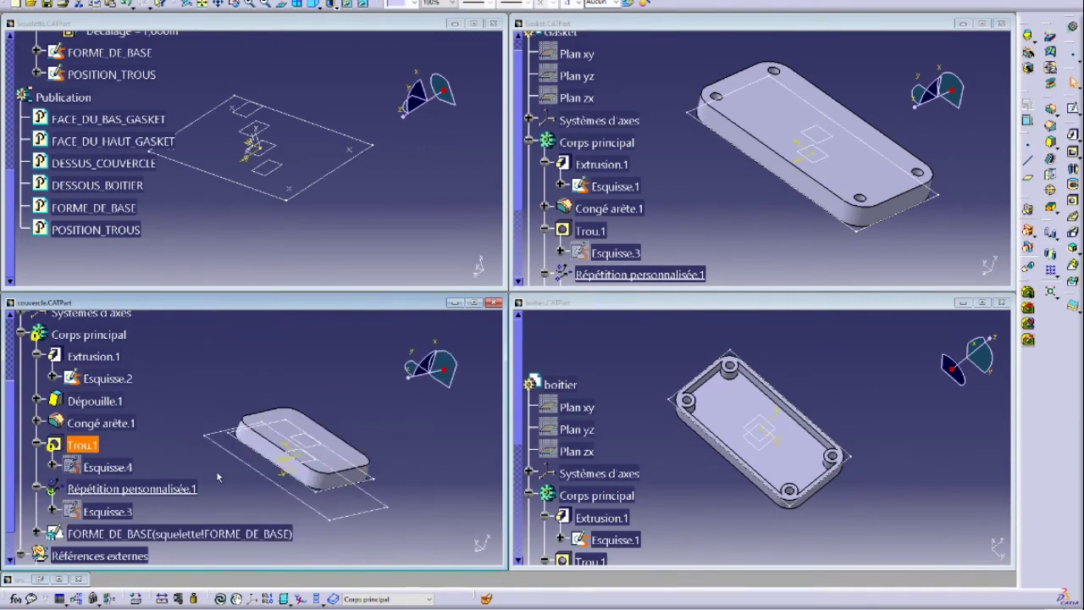
{"action": "double_click", "coordinate": [320, 305]}
{"action": "left_click", "coordinate": [460, 334]}
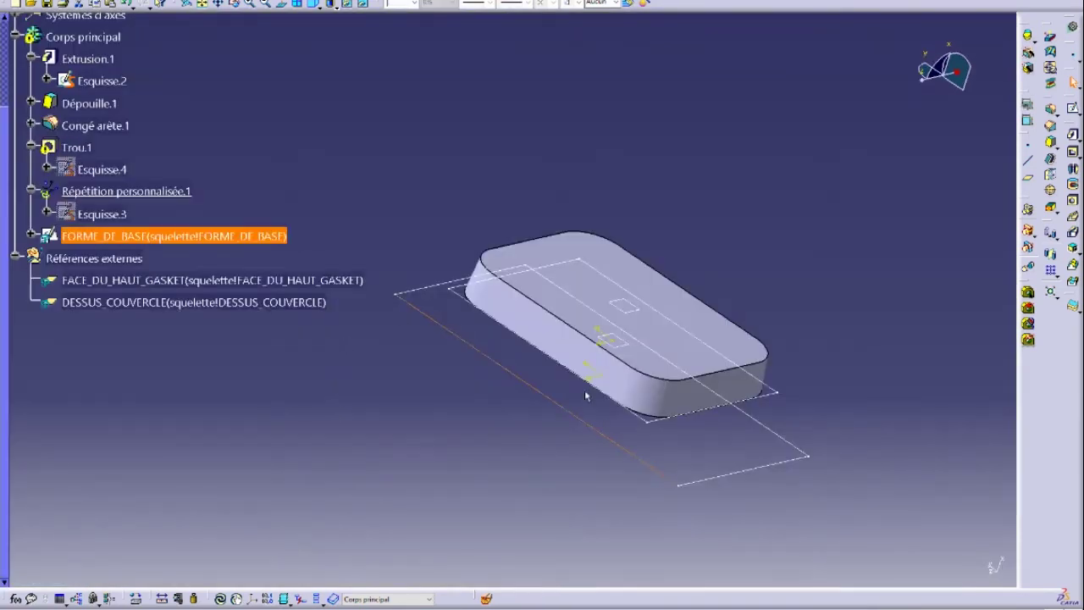
{"action": "middle_click_drag", "start_coordinate": [587, 390], "coordinate": [579, 352]}
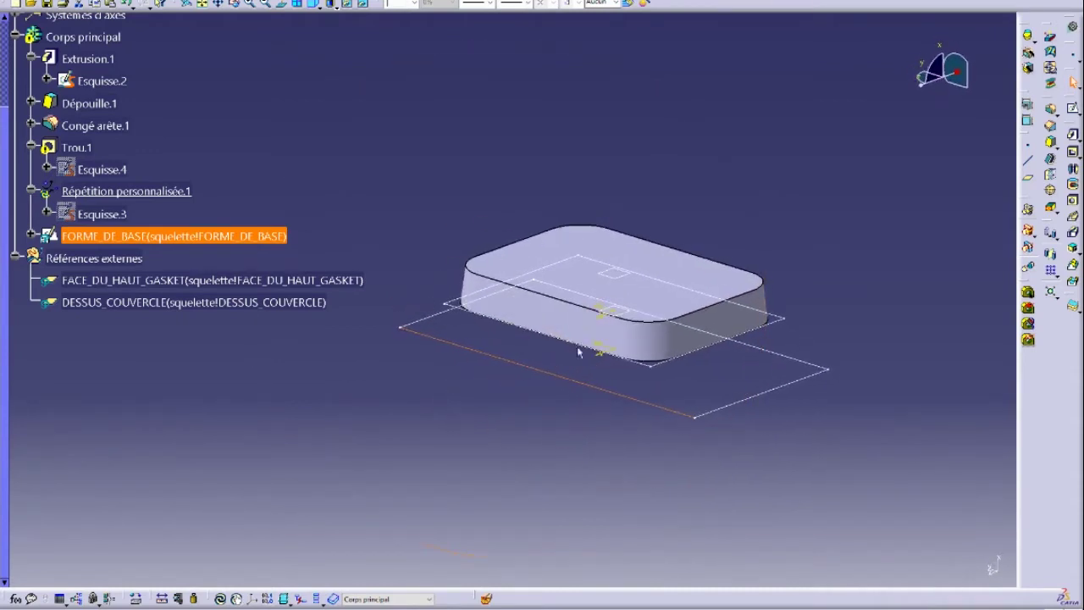
{"action": "left_click", "coordinate": [459, 300]}
{"action": "left_click", "coordinate": [277, 380]}
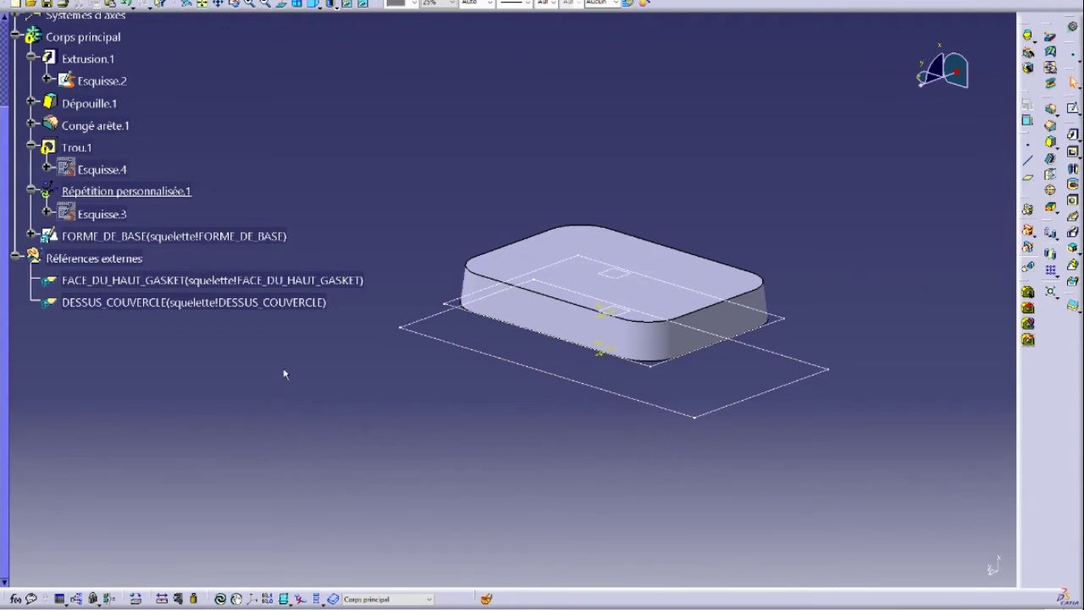
{"action": "left_click", "coordinate": [100, 81]}
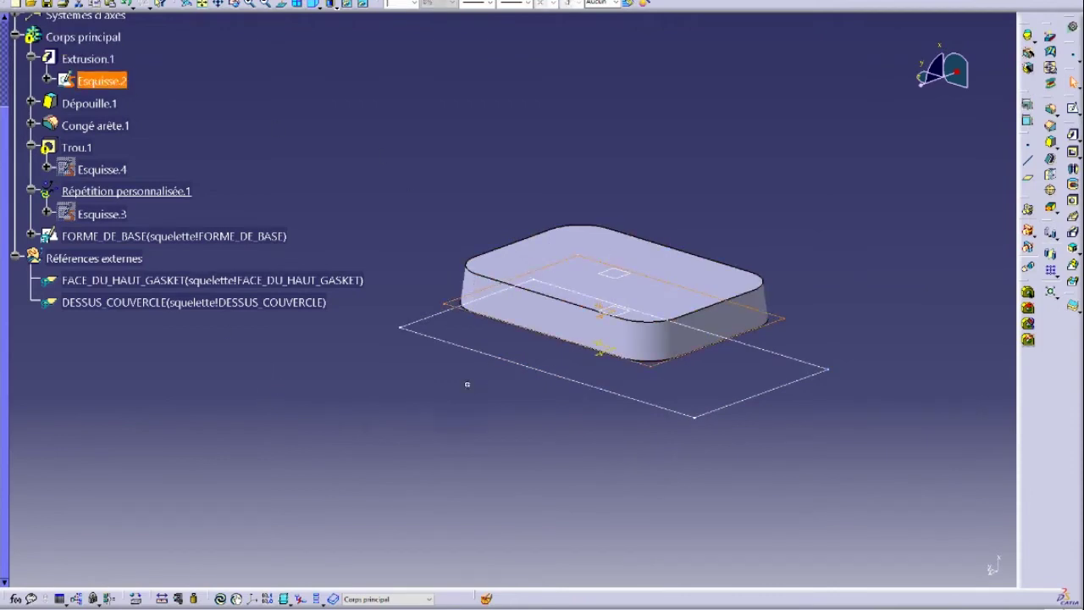
{"action": "middle_click_drag", "start_coordinate": [467, 385], "coordinate": [310, 312]}
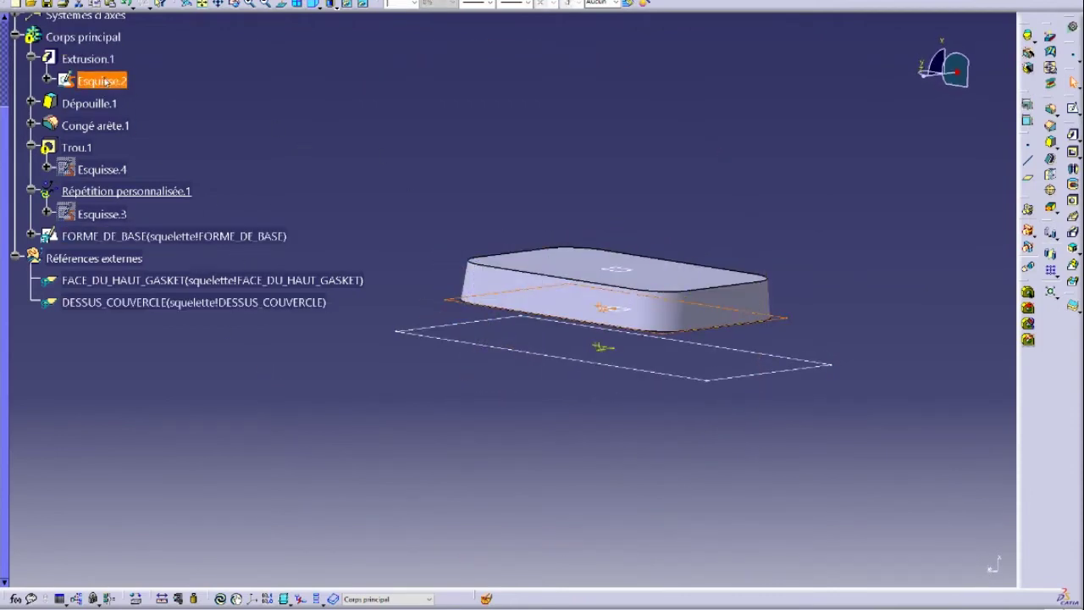
- Set Esquisse.2 of the couvercle to be replaced by FORME_DE_BASE, with deletion of the replaced elements and exclusive parents enabled
{"action": "right_click", "coordinate": [105, 81]}
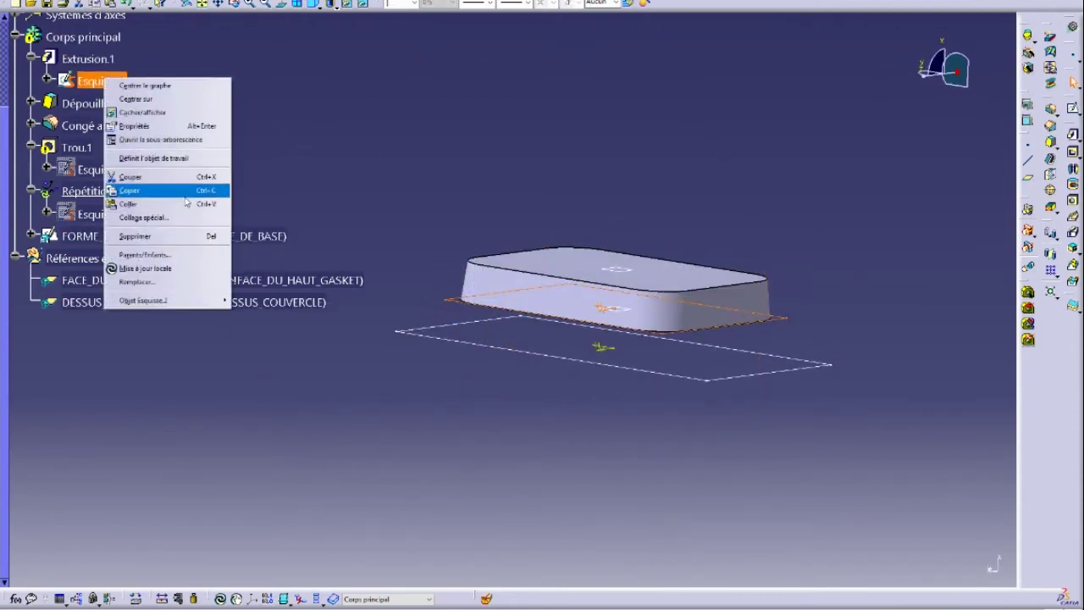
{"action": "left_click", "coordinate": [175, 281]}
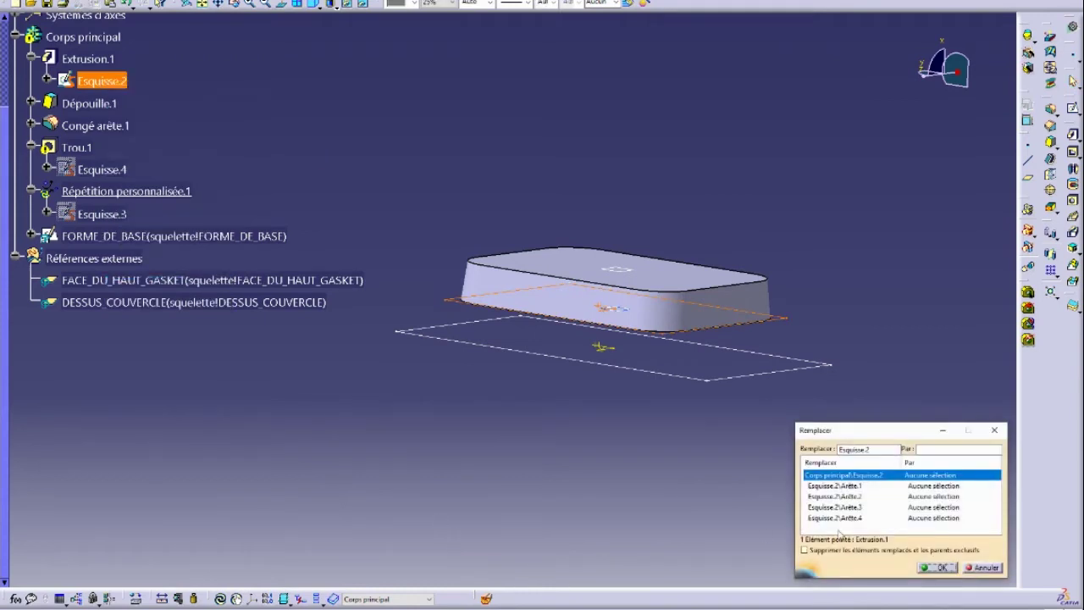
{"action": "left_click_drag", "start_coordinate": [861, 430], "coordinate": [431, 131]}
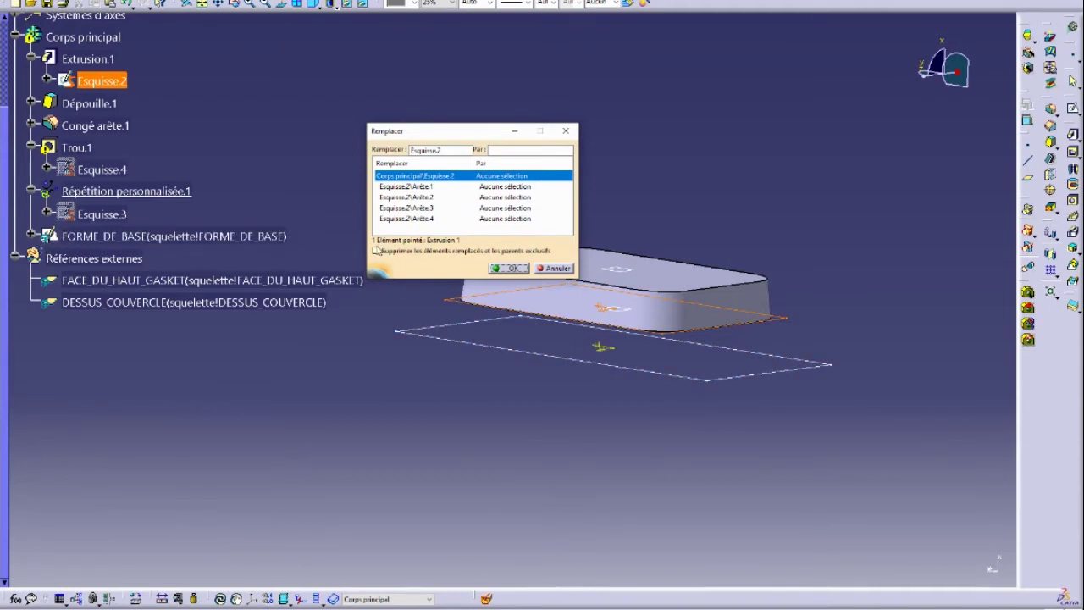
{"action": "left_click", "coordinate": [54, 236]}
{"action": "left_click", "coordinate": [433, 270]}
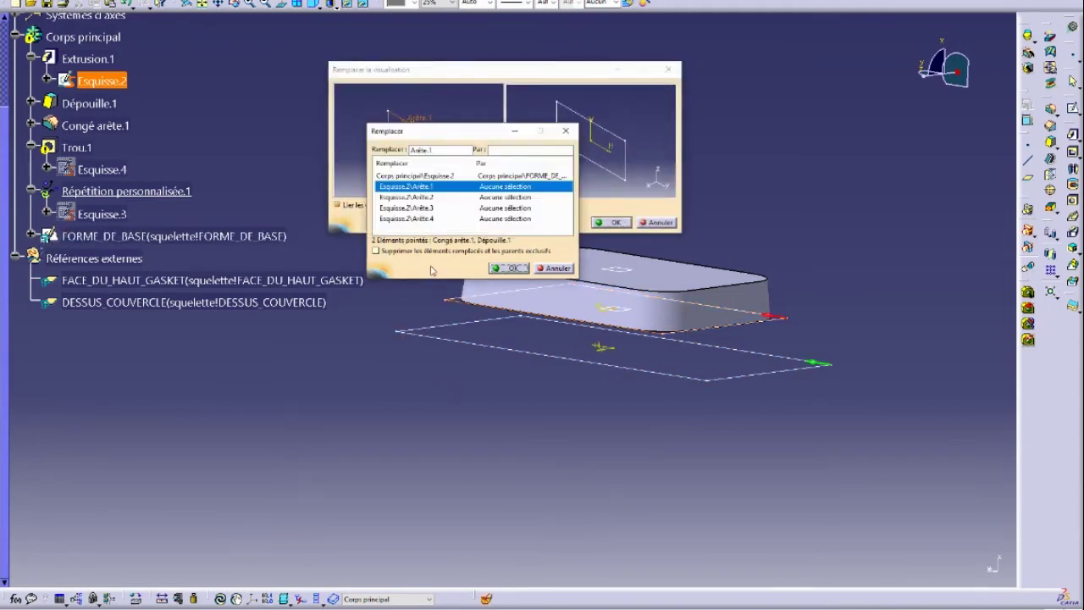
{"action": "left_click_drag", "start_coordinate": [461, 132], "coordinate": [477, 234]}
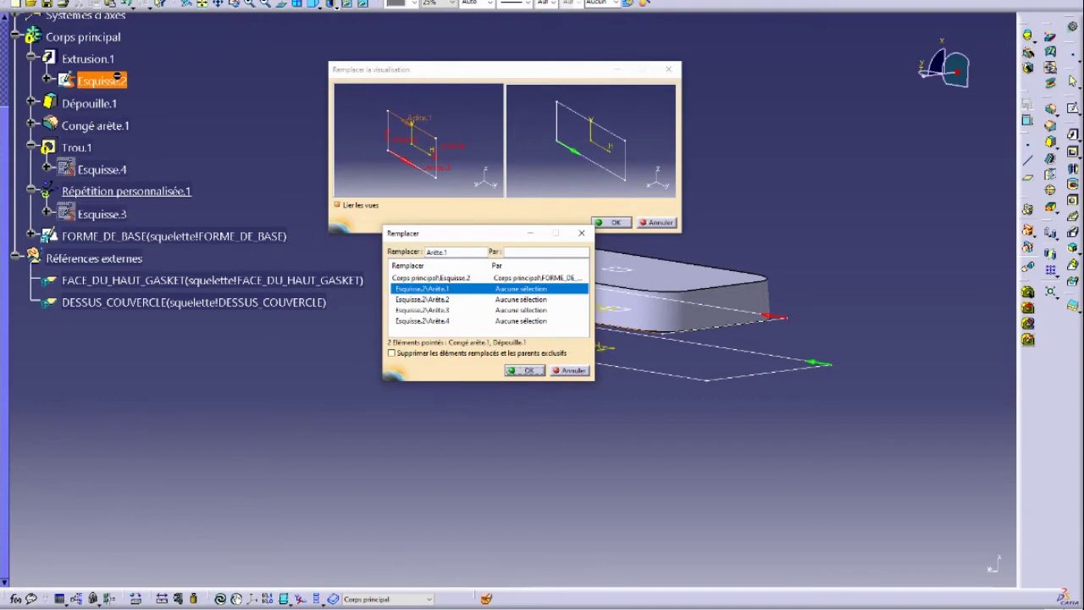
{"action": "left_click", "coordinate": [392, 353]}
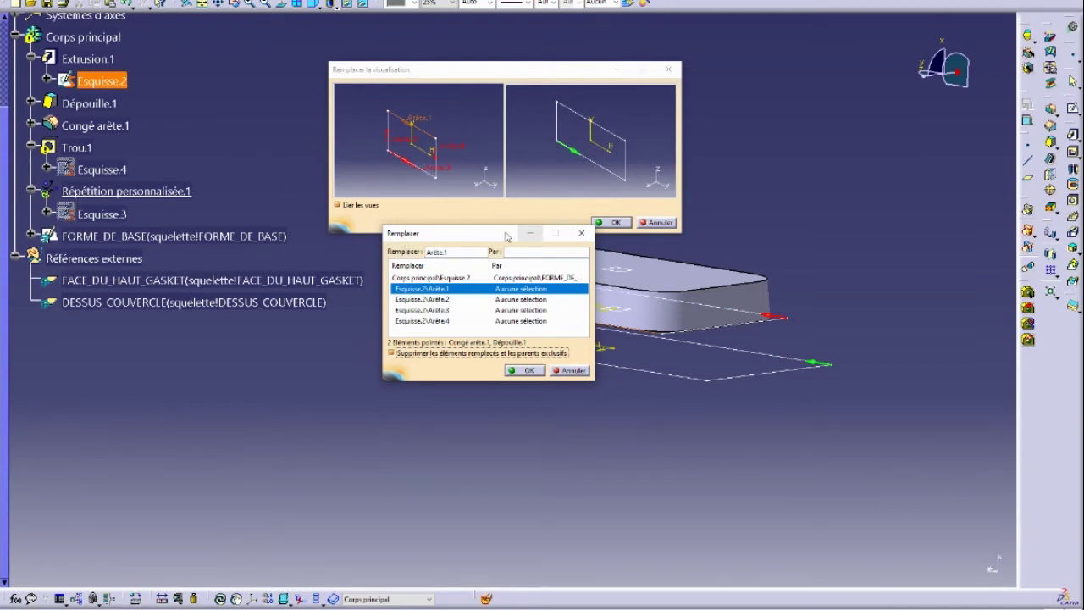
{"action": "left_click_drag", "start_coordinate": [508, 234], "coordinate": [297, 380]}
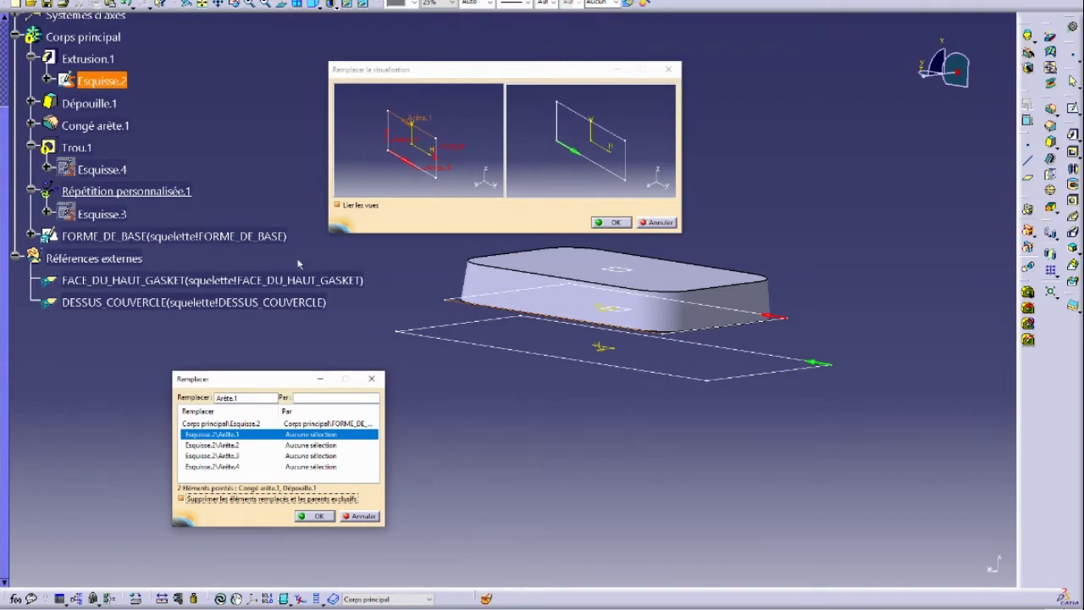
- Map Arête.1 through Arête.4 of Esquisse.2 to the corresponding four edges of FORME_DE_BASE for the replacement
{"action": "left_click", "coordinate": [581, 117]}
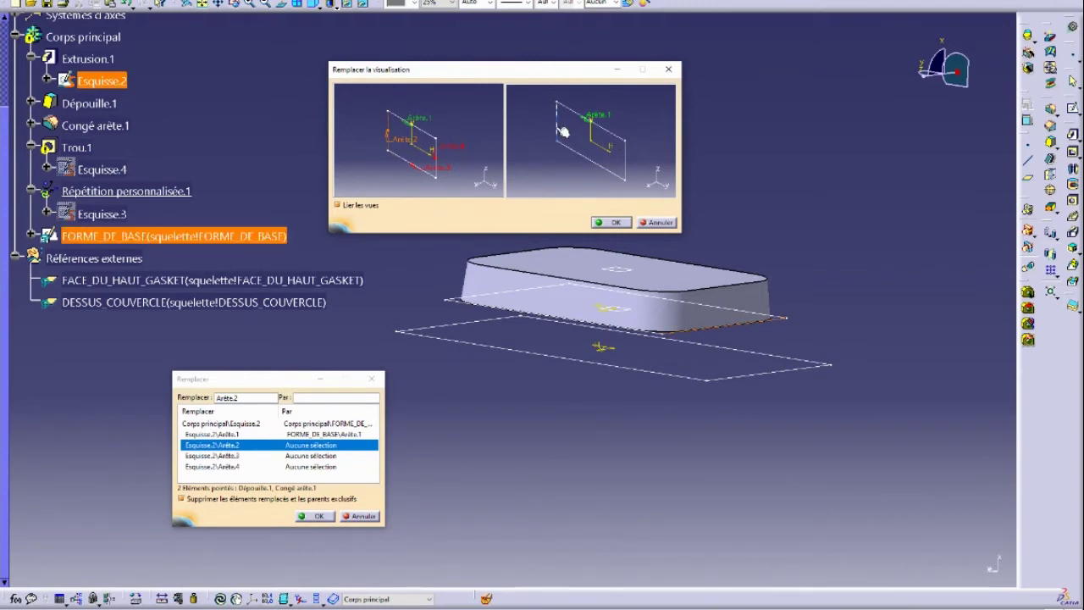
{"action": "left_click", "coordinate": [557, 131]}
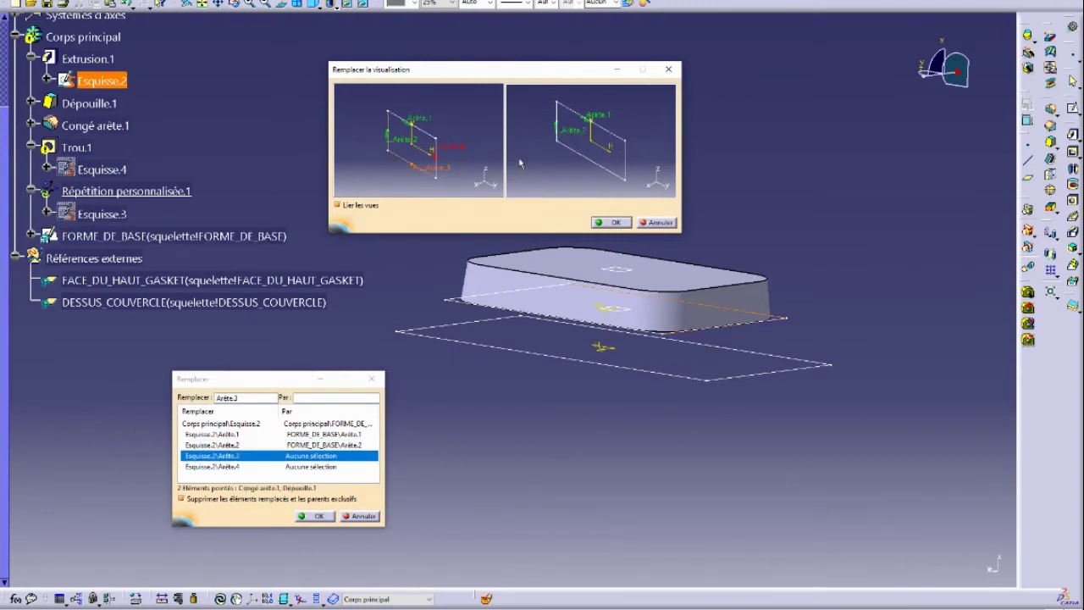
{"action": "left_click", "coordinate": [596, 165]}
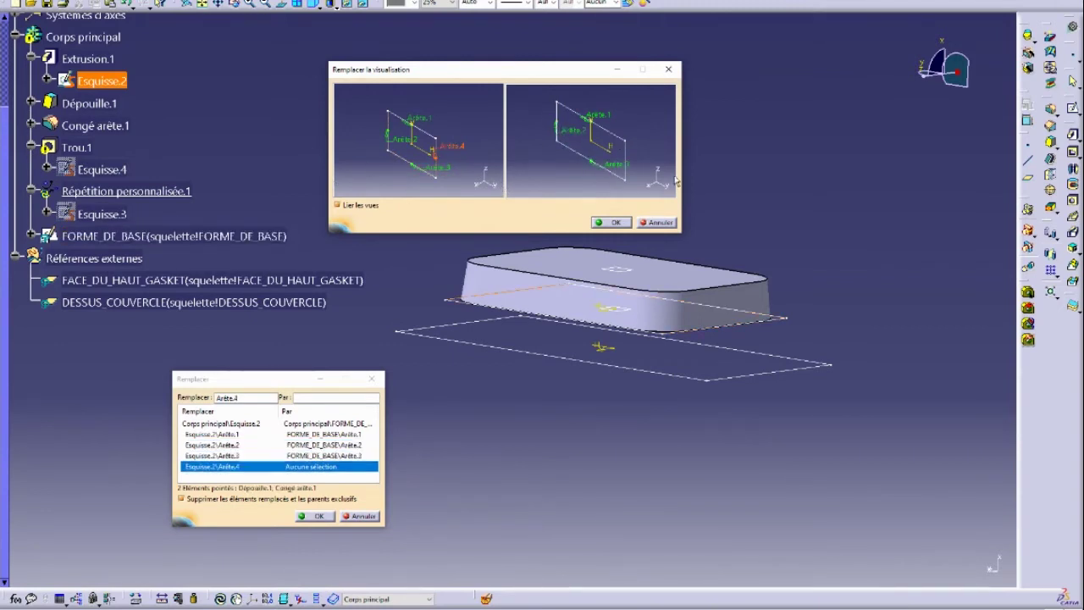
{"action": "left_click", "coordinate": [625, 161]}
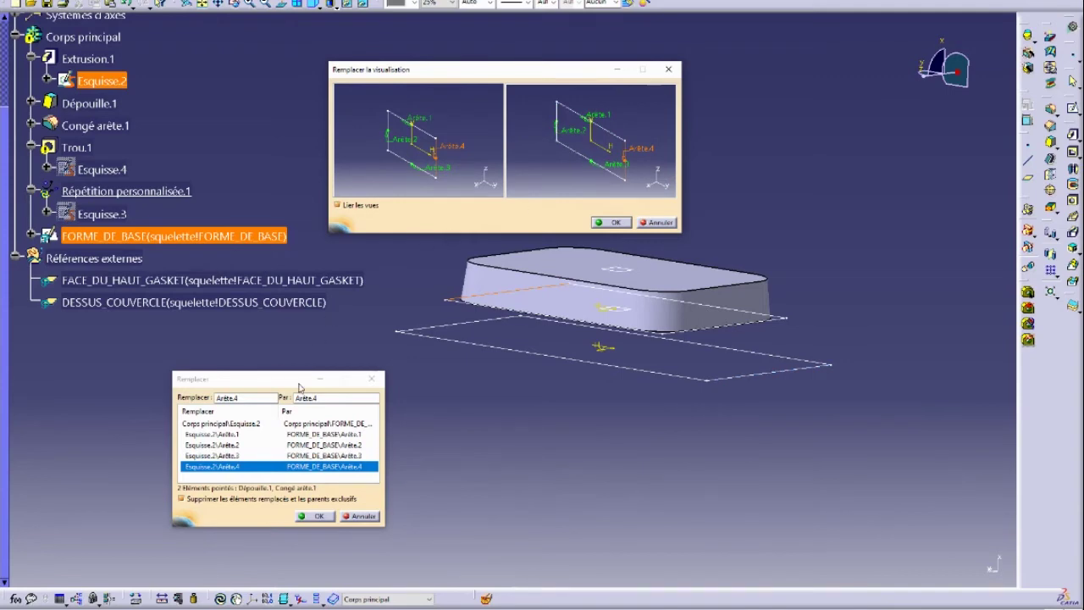
{"action": "left_click_drag", "start_coordinate": [298, 387], "coordinate": [553, 83]}
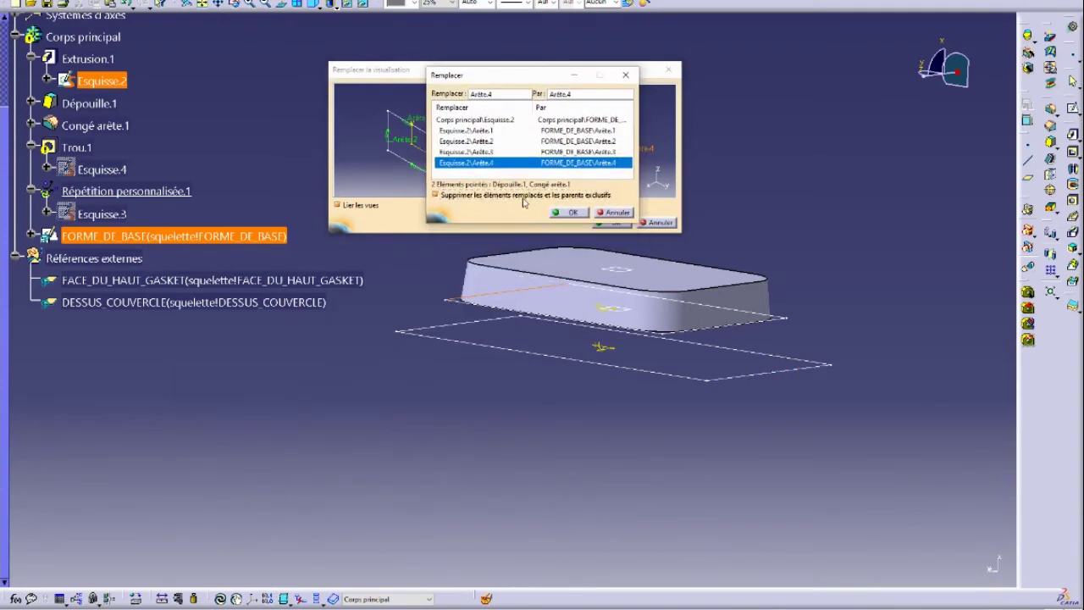
- Replace Esquisse.2 in the couvercle part with the external FORME_DE_BASE sketch, deleting the replaced elements and their exclusive parents
{"action": "left_click", "coordinate": [571, 214]}
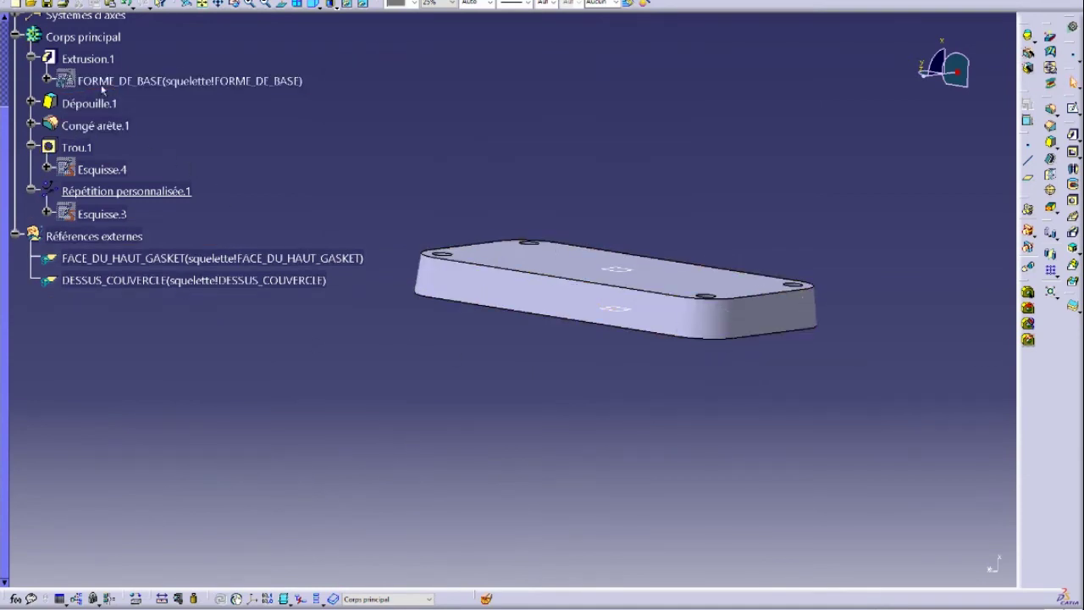
{"action": "left_click", "coordinate": [80, 78]}
{"action": "left_click", "coordinate": [267, 169]}
{"action": "left_click", "coordinate": [136, 82]}
{"action": "left_click", "coordinate": [353, 344]}
{"action": "middle_click_drag", "start_coordinate": [421, 391], "coordinate": [437, 455]}
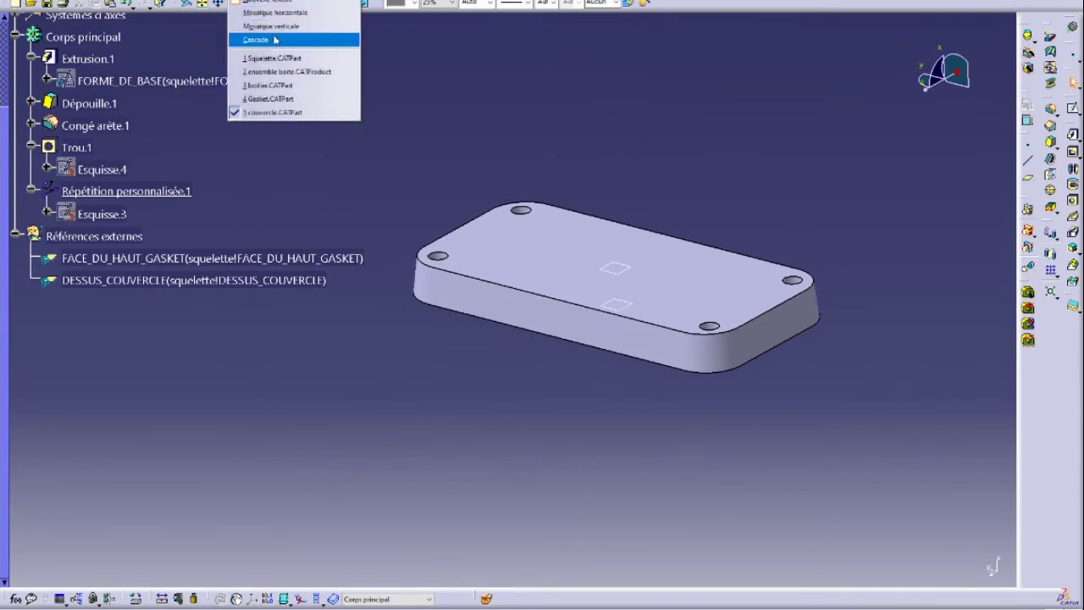
- Tile the open document windows horizontally and activate the boitier part with its sketches in view
{"action": "left_click", "coordinate": [286, 9]}
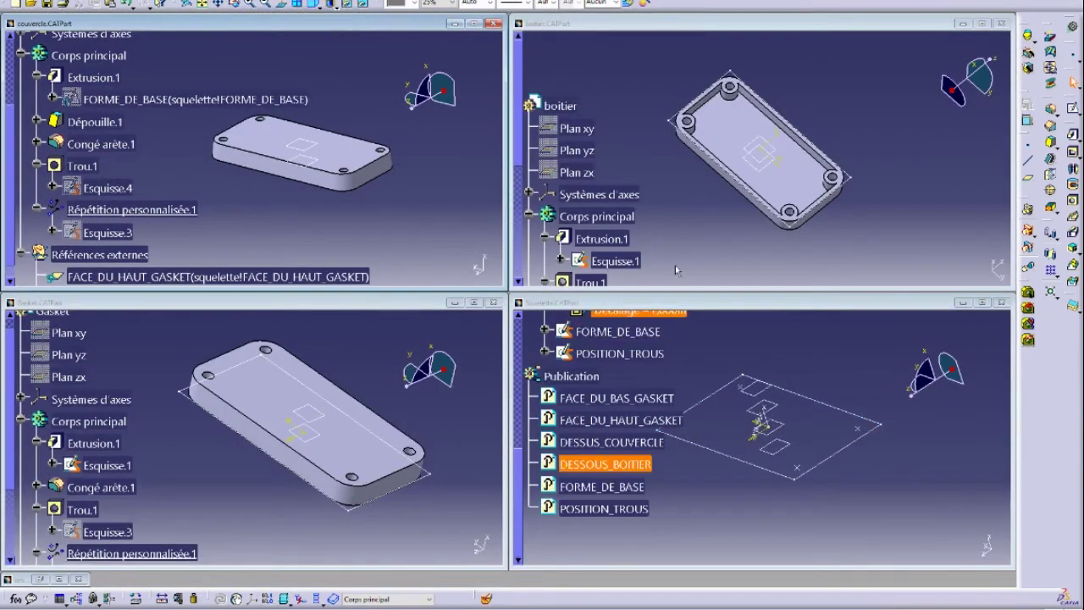
{"action": "left_click", "coordinate": [710, 217]}
{"action": "mouse_move", "coordinate": [708, 198]}
{"action": "middle_mouse_down"}
{"action": "mouse_move", "coordinate": [832, 272]}
{"action": "mouse_move", "coordinate": [723, 166]}
{"action": "mouse_move", "coordinate": [717, 197]}
{"action": "middle_mouse_up"}
{"action": "scroll", "coordinate": [596, 194], "scroll_direction": "down", "scroll_amount": 2}
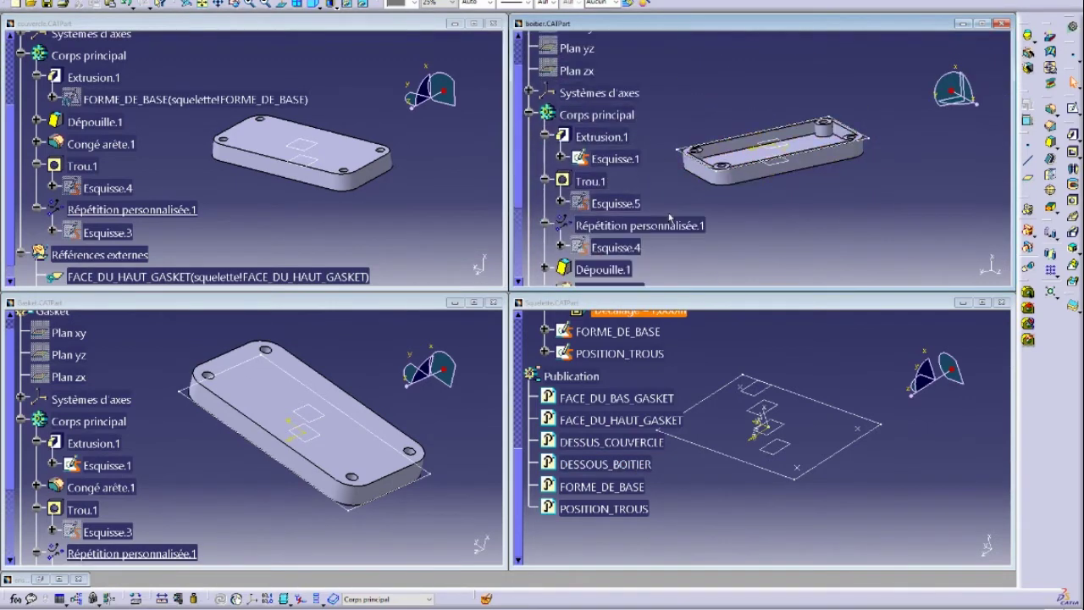
- Replace Esquisse.1 in the boitier part with the external FORME_DE_BASE sketch, matching all four edges and deleting the replaced elements
{"action": "right_click", "coordinate": [613, 160]}
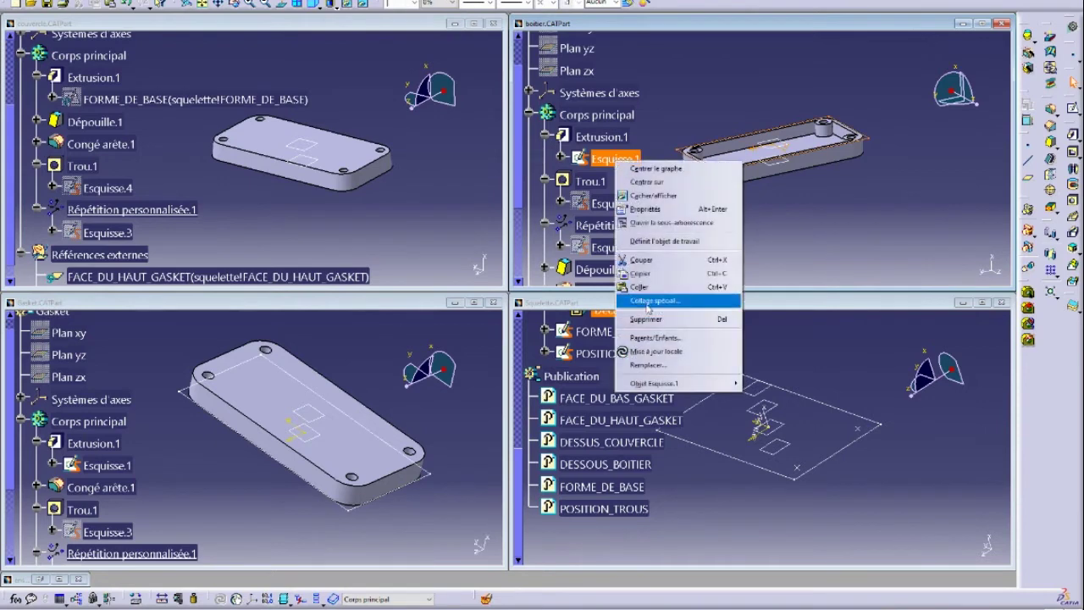
{"action": "left_click", "coordinate": [659, 365]}
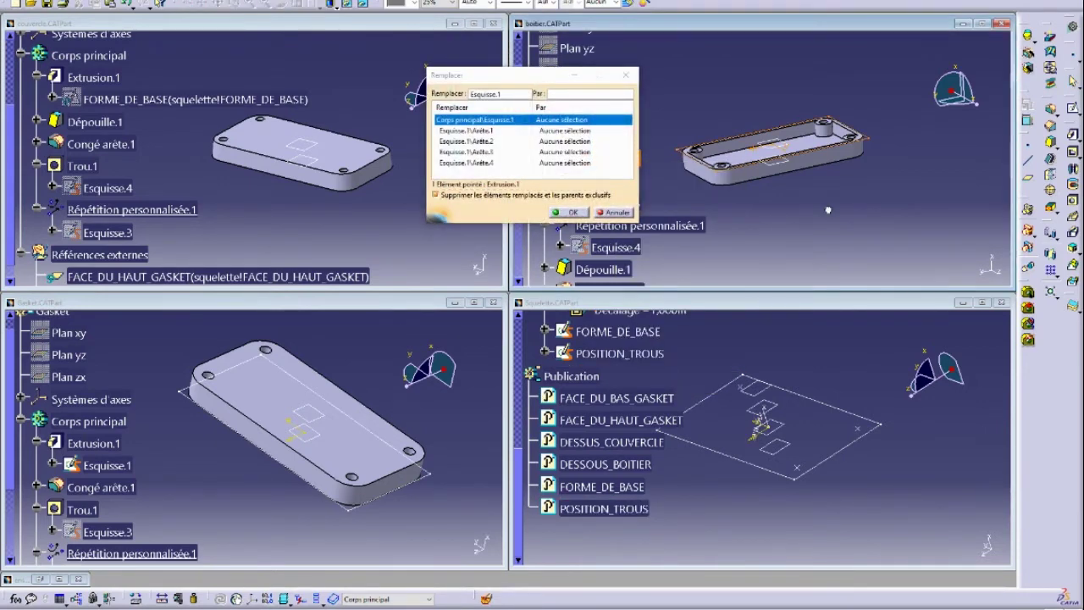
{"action": "scroll", "coordinate": [830, 202], "scroll_direction": "down", "scroll_amount": 3}
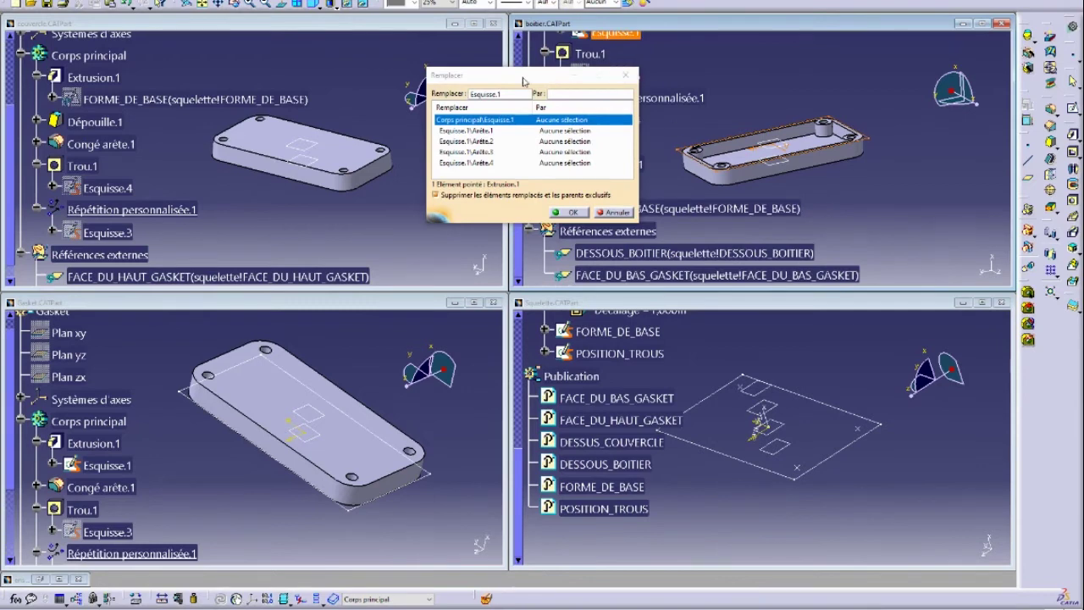
{"action": "left_click_drag", "start_coordinate": [523, 82], "coordinate": [315, 73]}
{"action": "left_click", "coordinate": [603, 208]}
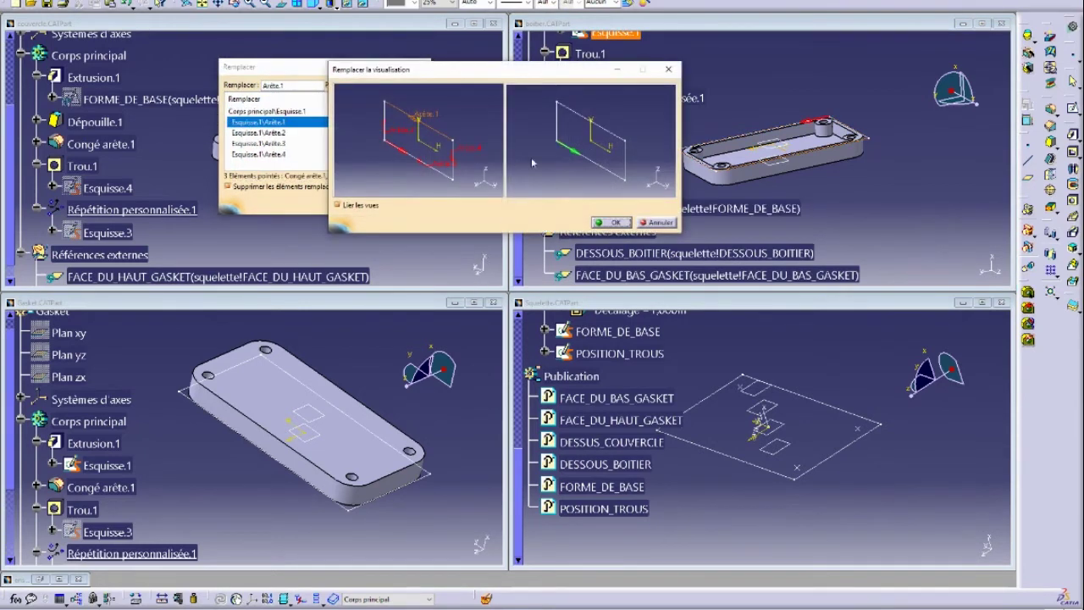
{"action": "left_click", "coordinate": [586, 119]}
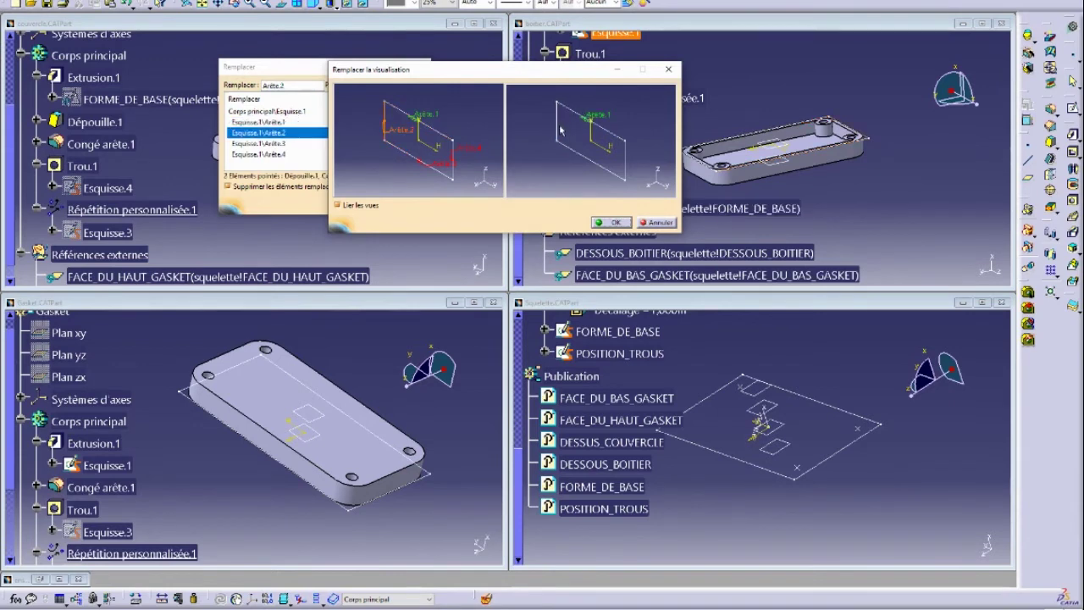
{"action": "left_click", "coordinate": [559, 128]}
{"action": "left_click", "coordinate": [609, 170]}
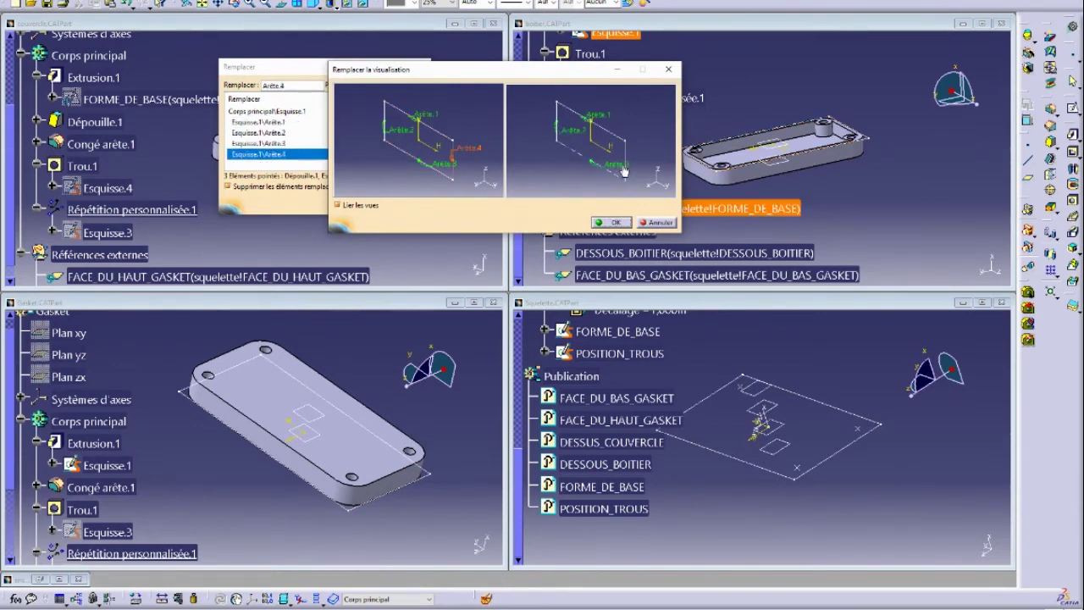
{"action": "left_click", "coordinate": [610, 222]}
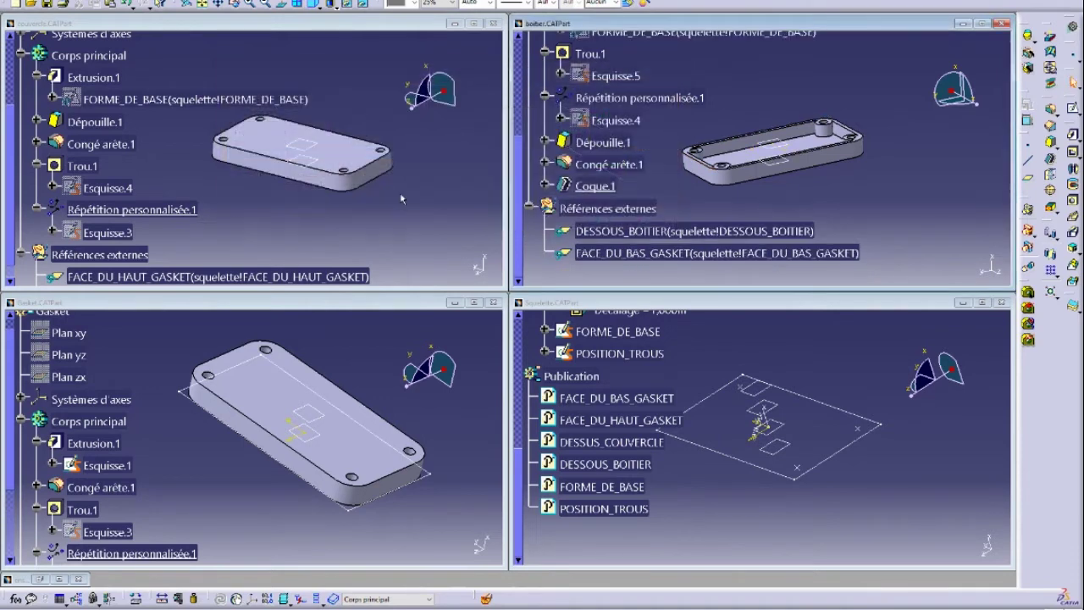
- Replace Esquisse.1 in the Gasket part with the external FORME_DE_BASE sketch, matching all four edges and keeping the replaced sketch
{"action": "left_click", "coordinate": [281, 522]}
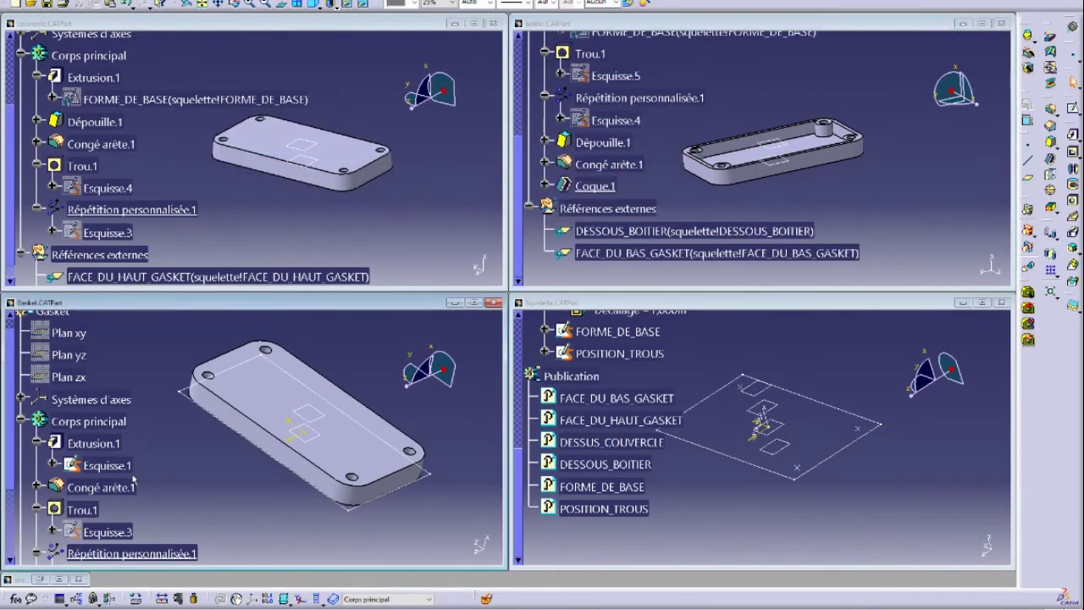
{"action": "scroll", "coordinate": [159, 498], "scroll_direction": "down", "scroll_amount": 1}
{"action": "scroll", "coordinate": [159, 498], "scroll_direction": "down", "scroll_amount": 1}
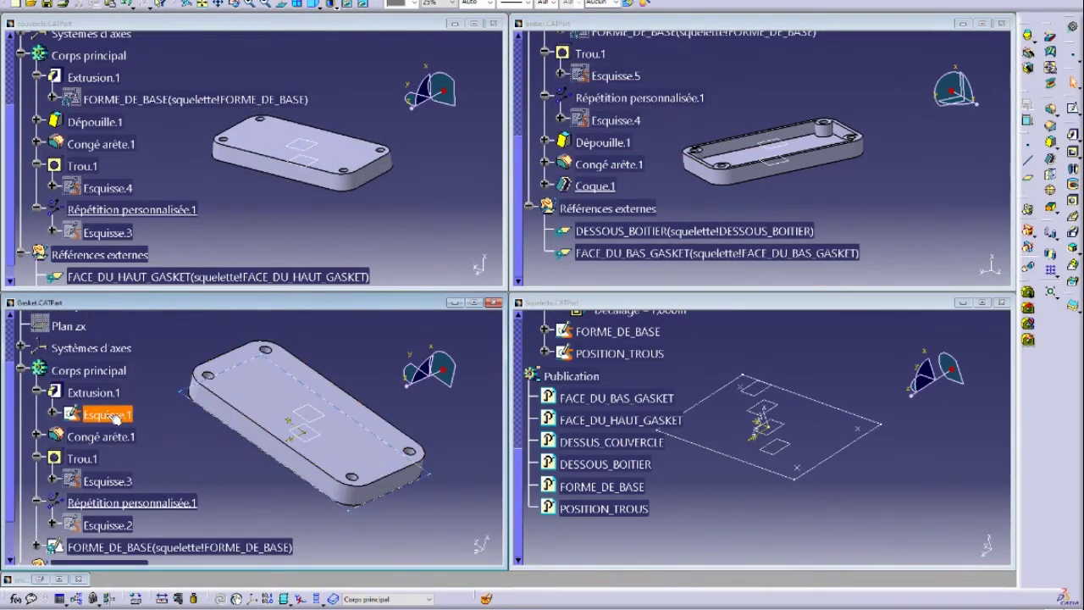
{"action": "right_click", "coordinate": [106, 414]}
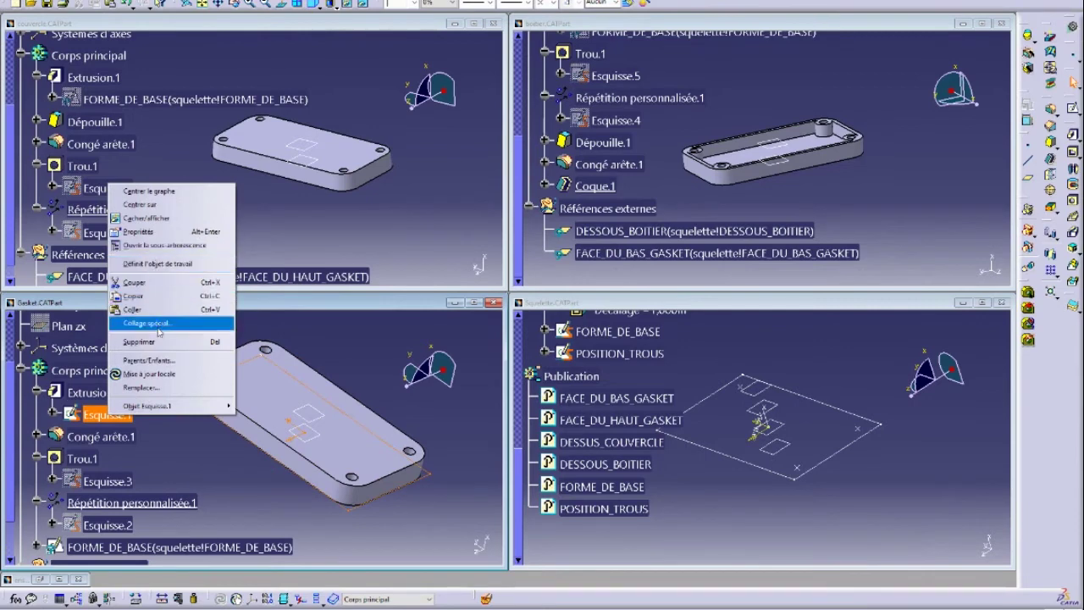
{"action": "left_click", "coordinate": [161, 394]}
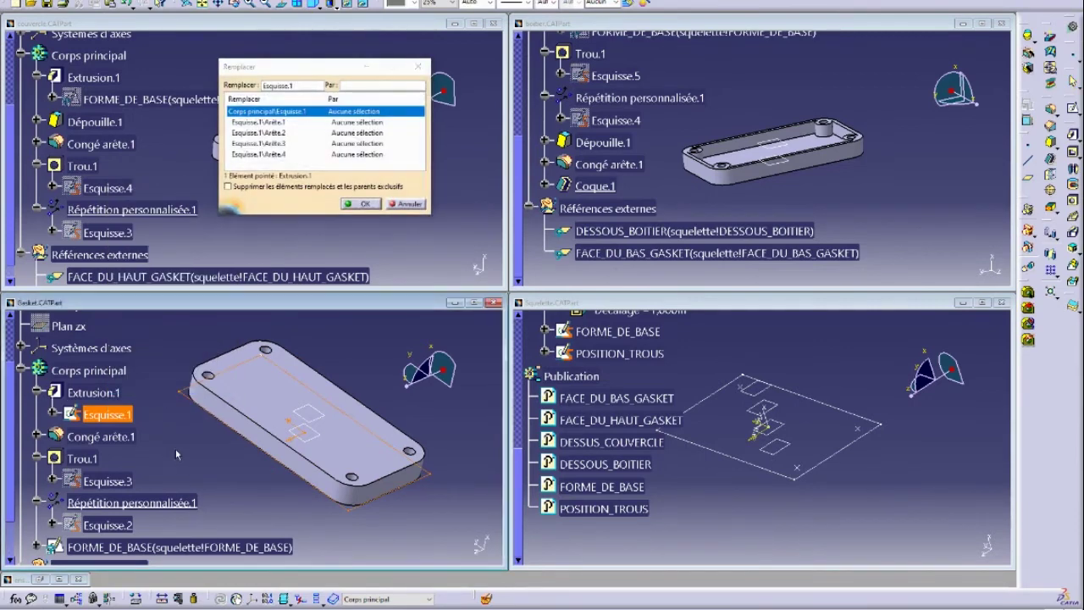
{"action": "scroll", "coordinate": [175, 449], "scroll_direction": "down", "scroll_amount": 4}
{"action": "left_click", "coordinate": [161, 445]}
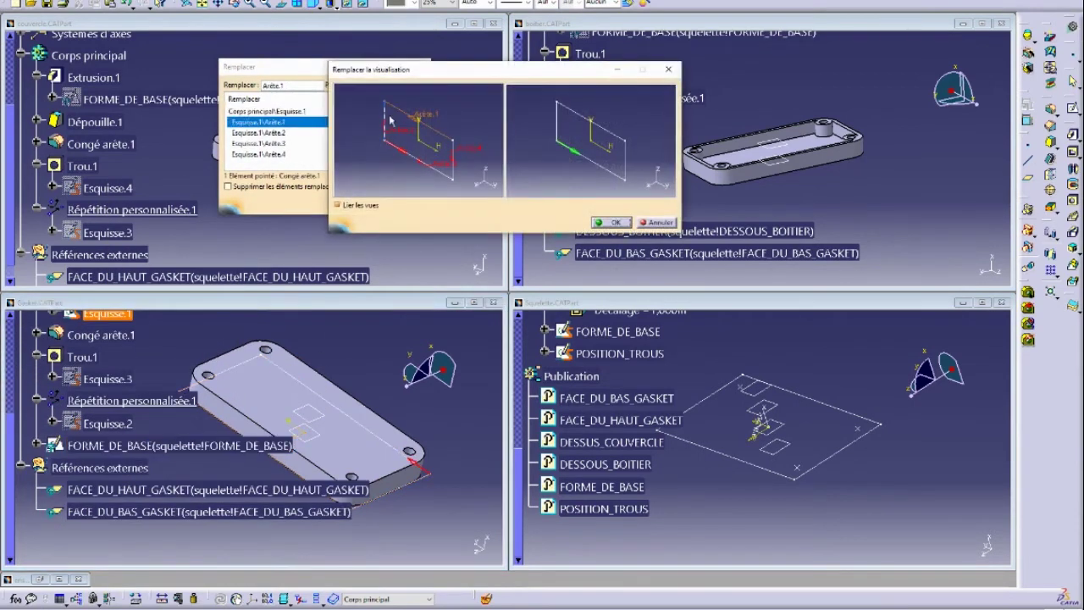
{"action": "left_click", "coordinate": [586, 117]}
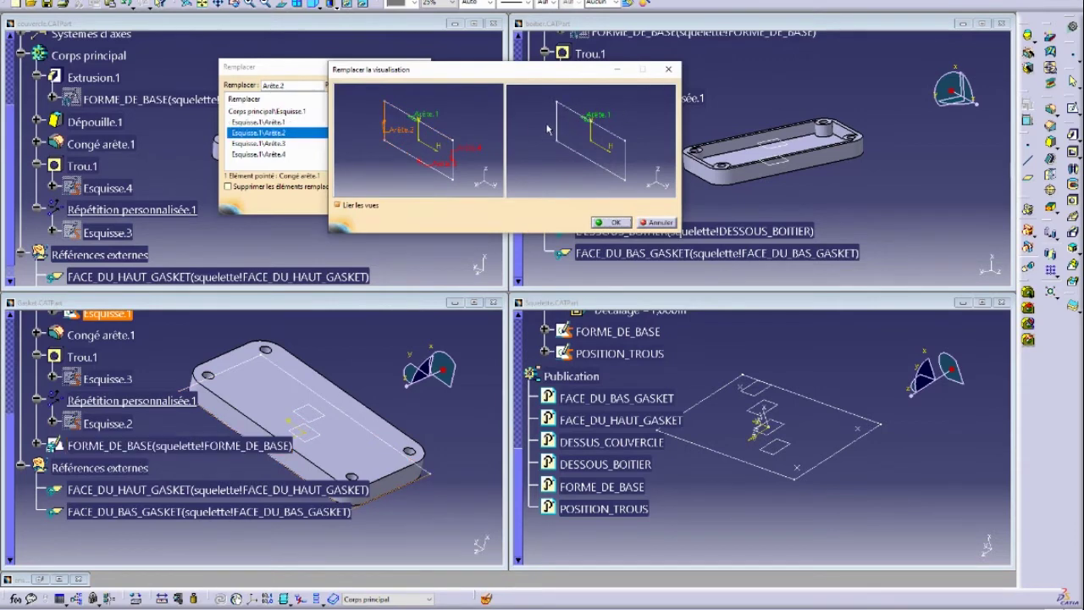
{"action": "left_click", "coordinate": [557, 120]}
{"action": "left_click", "coordinate": [598, 159]}
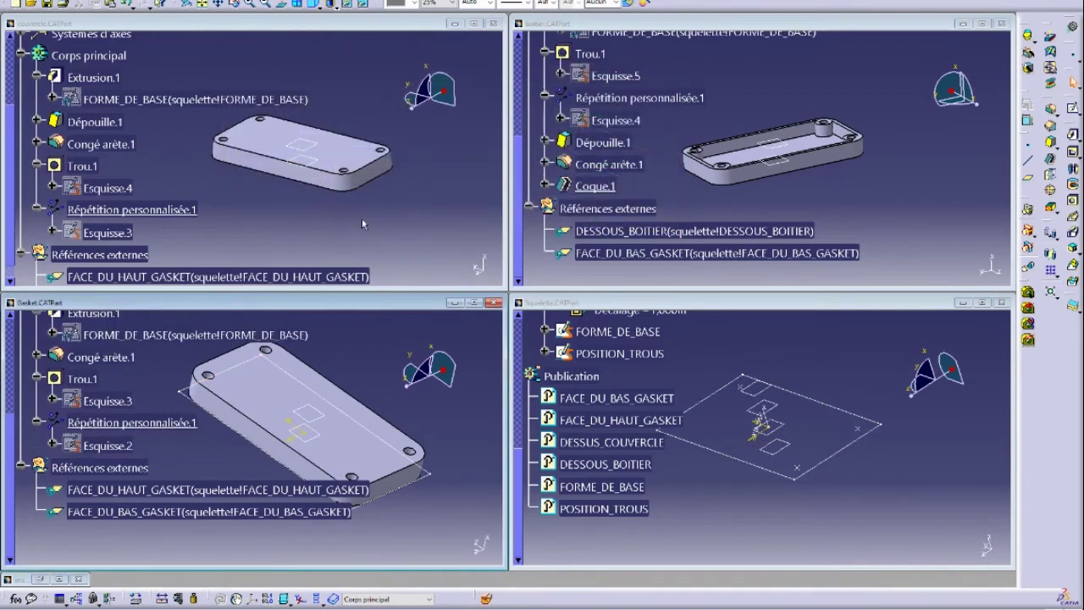
{"action": "left_click", "coordinate": [611, 222]}
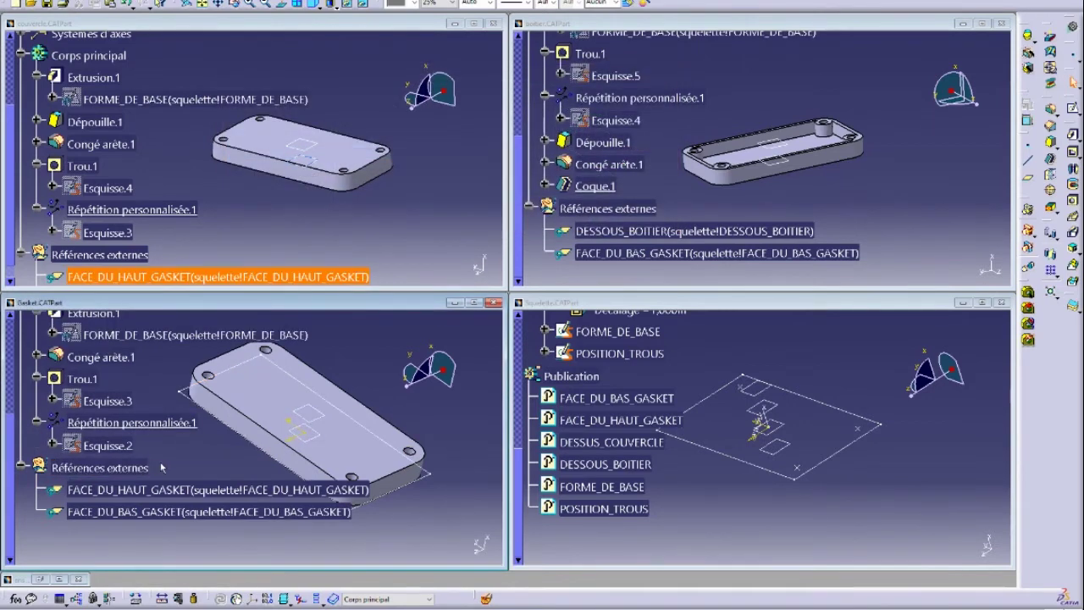
- Try deleting the unused Esquisse.1 from the Gasket part and undo the deletion
{"action": "scroll", "coordinate": [169, 464], "scroll_direction": "up", "scroll_amount": 5}
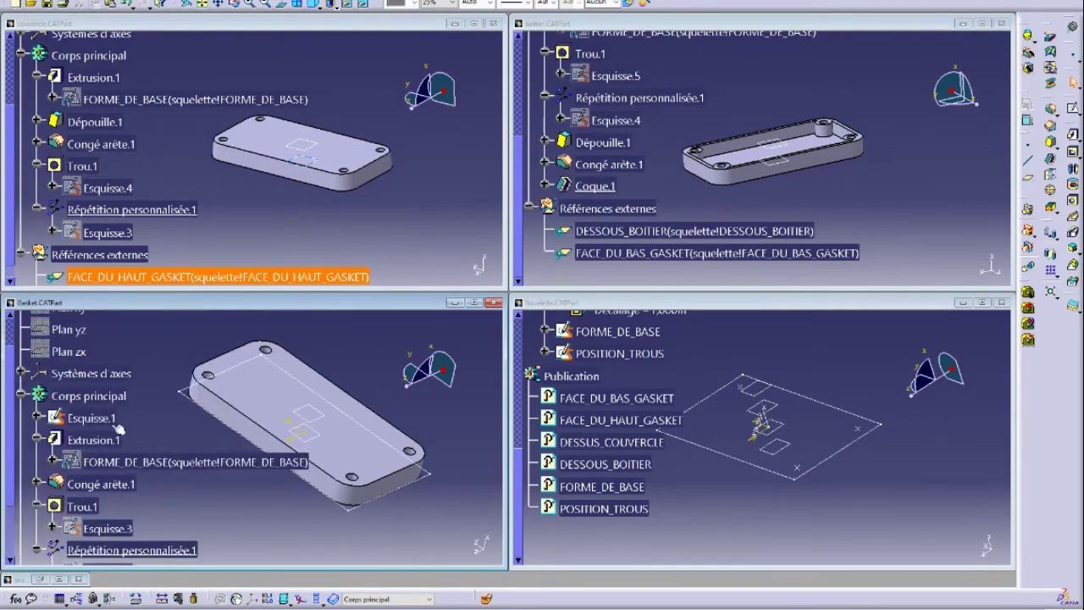
{"action": "left_click", "coordinate": [93, 419]}
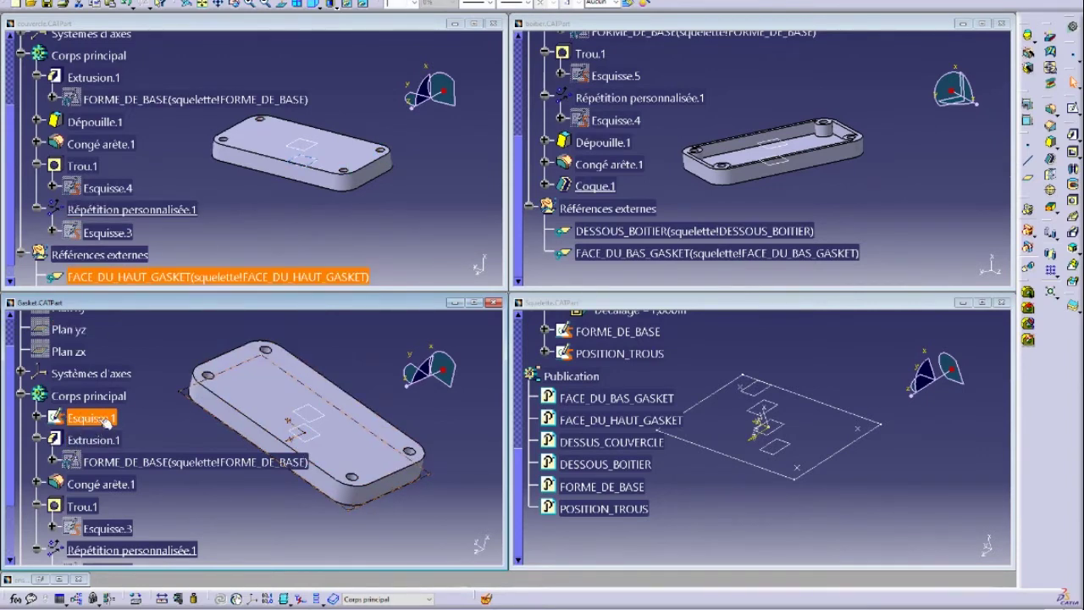
{"action": "key", "text": "Delete"}
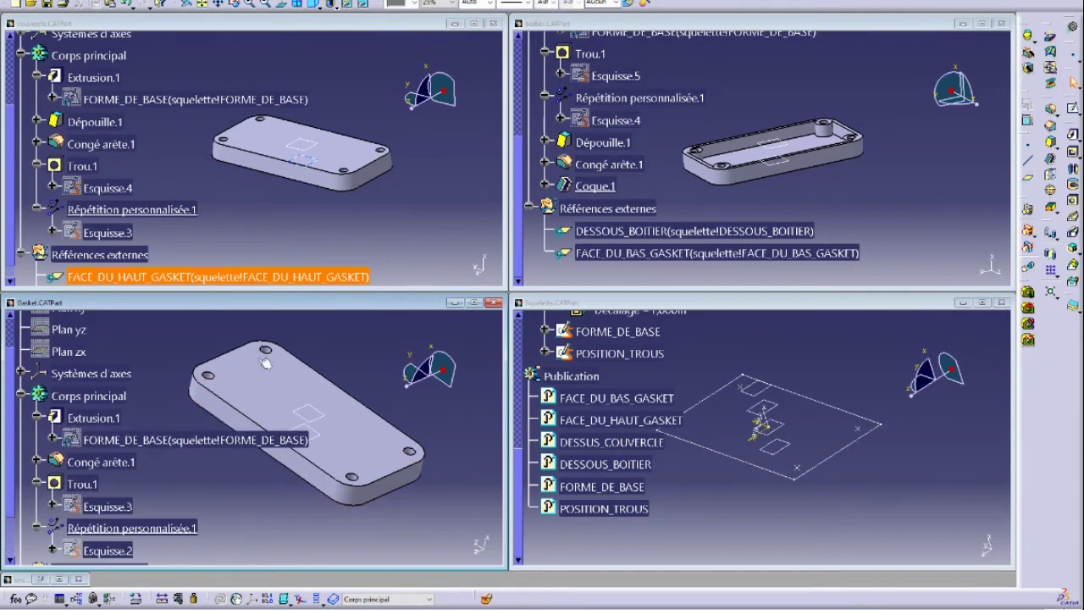
{"action": "key", "text": "ctrl+z"}
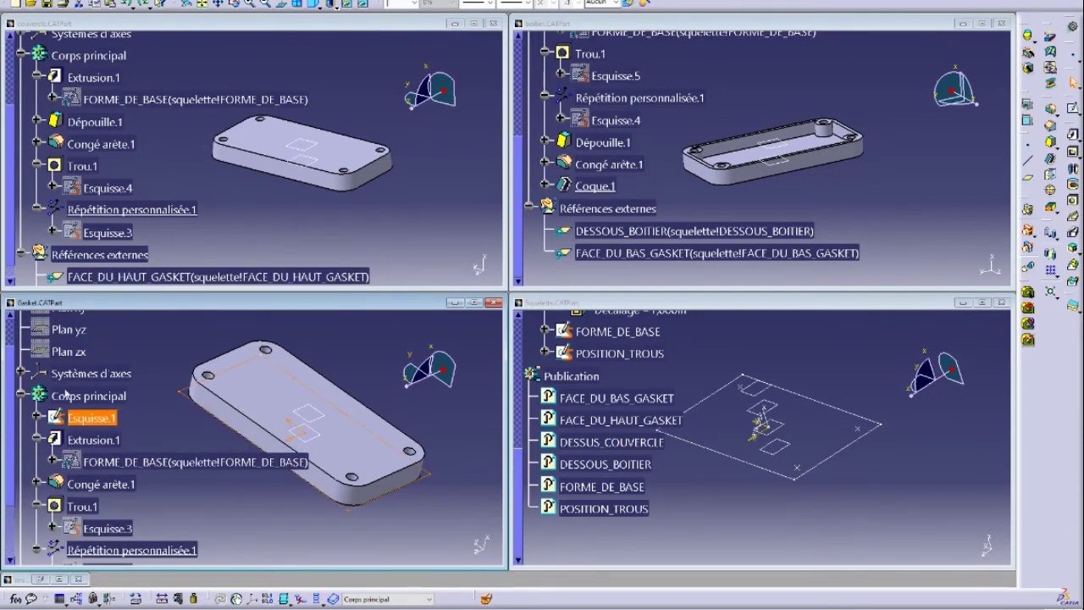
- Delete the orphaned Esquisse.1 from the Gasket part's main body
{"action": "right_click", "coordinate": [103, 418]}
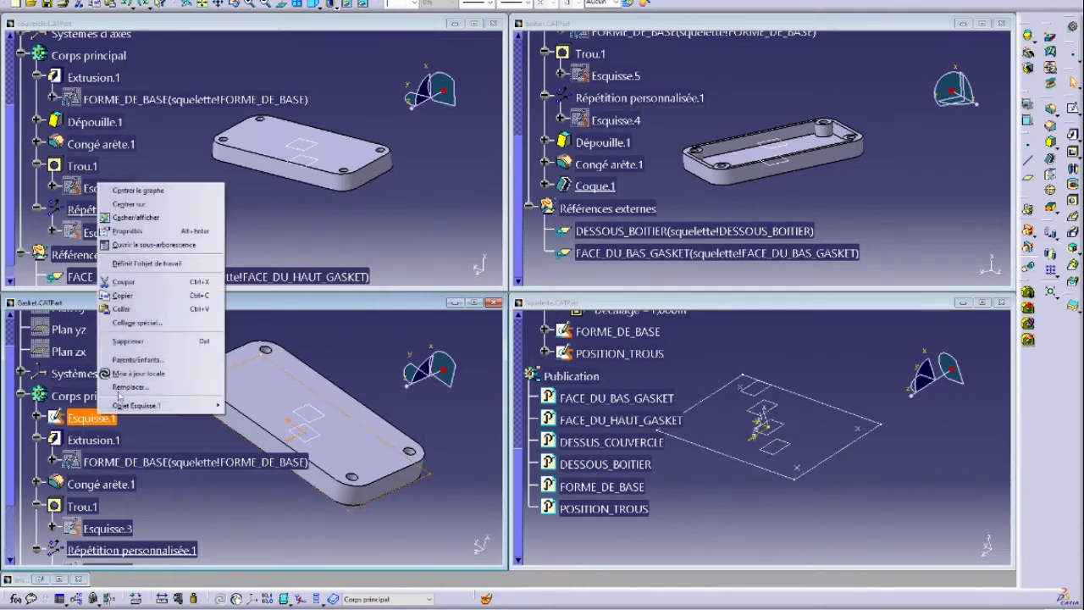
{"action": "left_click", "coordinate": [166, 341]}
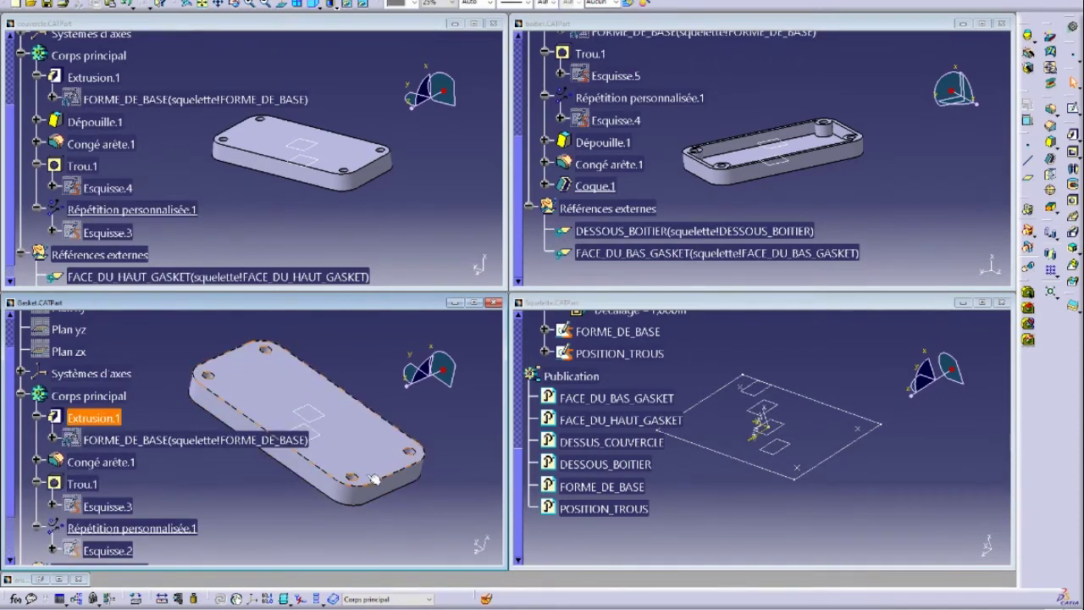
{"action": "middle_click_drag", "start_coordinate": [374, 479], "coordinate": [338, 360]}
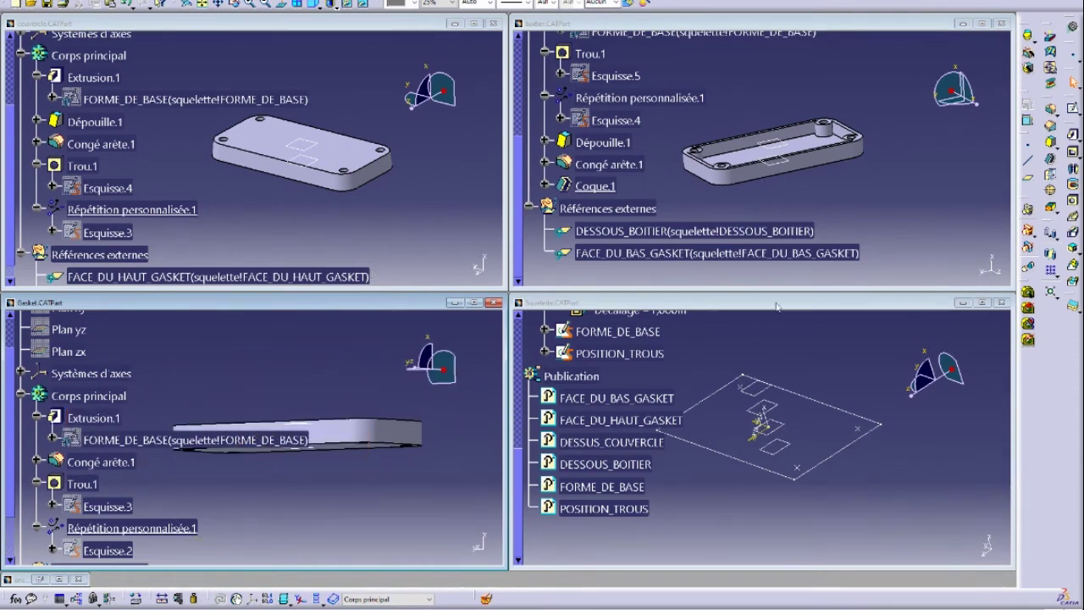
- Maximize the squelette part, edit its FORME_DE_BASE sketch and set the rectangle's vertical dimension to 10
{"action": "double_click", "coordinate": [754, 303]}
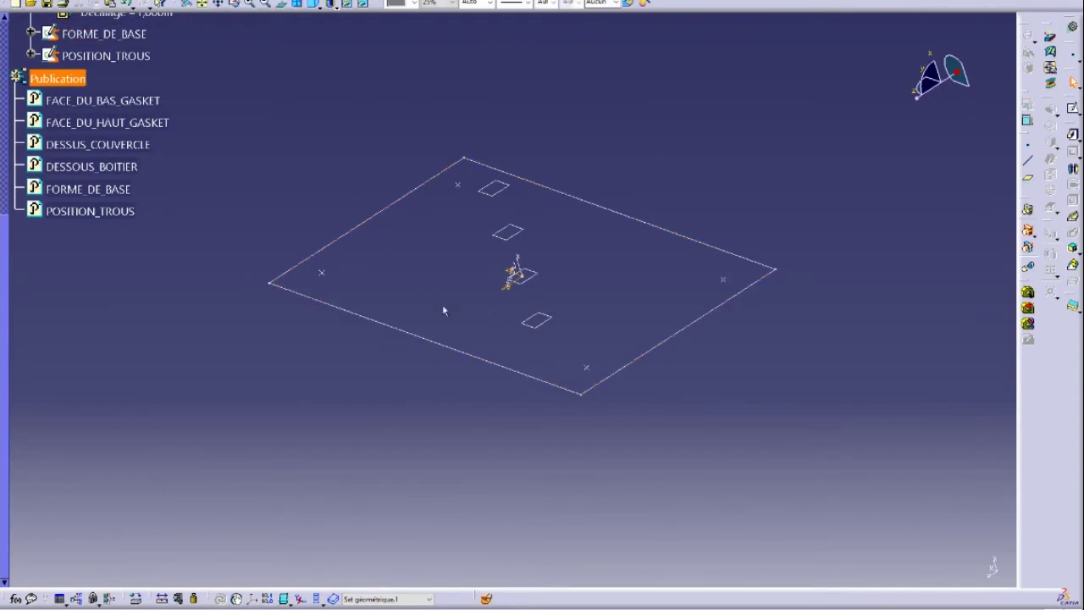
{"action": "mouse_move", "coordinate": [443, 308]}
{"action": "middle_mouse_down"}
{"action": "mouse_move", "coordinate": [505, 254]}
{"action": "mouse_move", "coordinate": [501, 281]}
{"action": "middle_mouse_up"}
{"action": "double_click", "coordinate": [471, 194]}
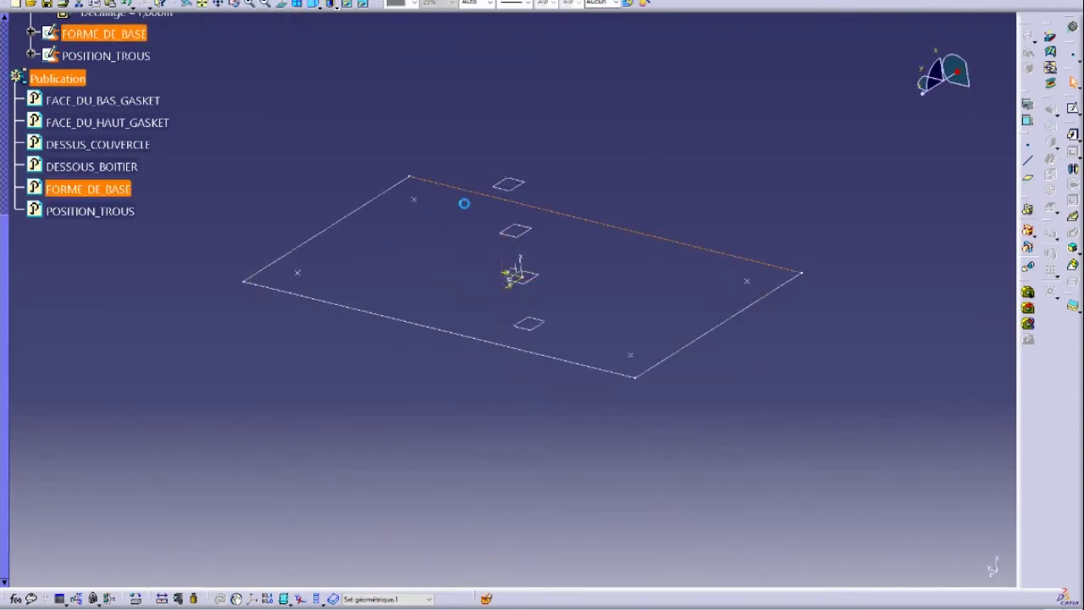
{"action": "double_click", "coordinate": [862, 356]}
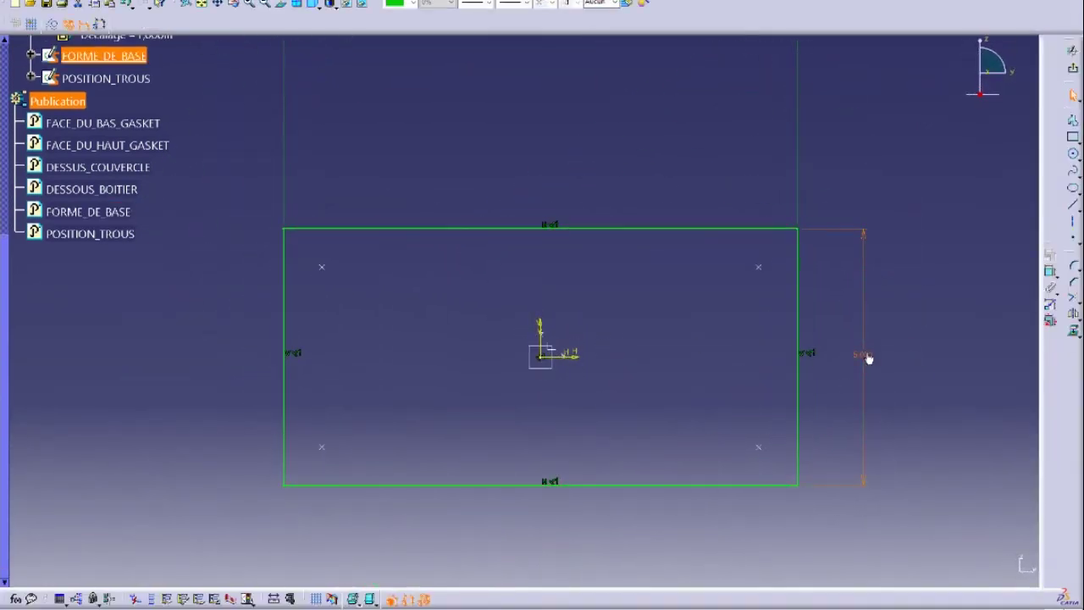
{"action": "type", "text": "10"}
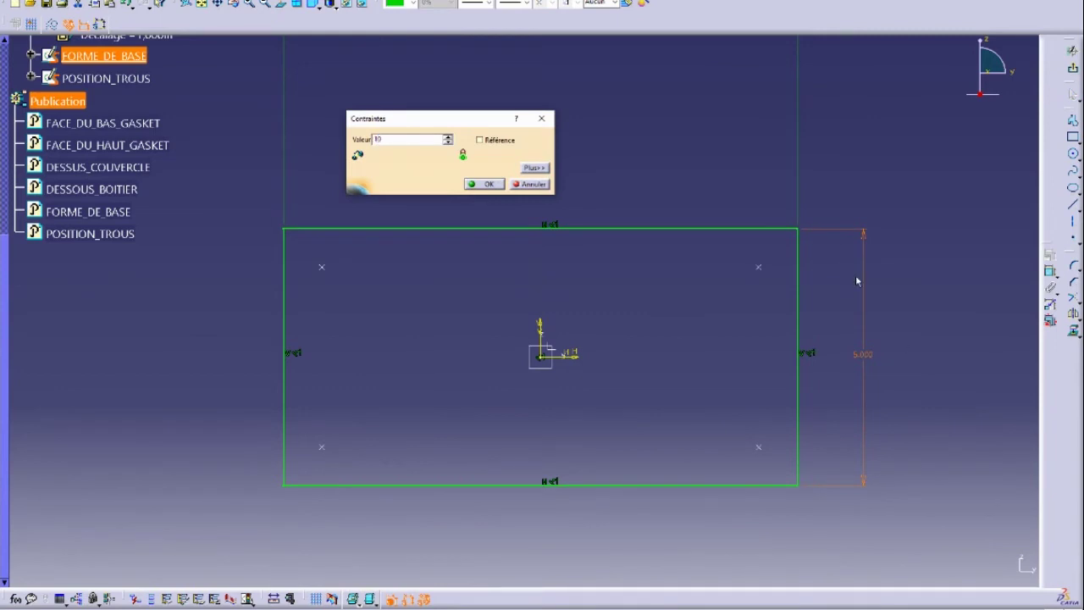
{"action": "left_click", "coordinate": [493, 183]}
- Set the FORME_DE_BASE rectangle's horizontal dimension to 15 and exit the sketch
{"action": "mouse_move", "coordinate": [562, 157]}
{"action": "middle_mouse_down"}
{"action": "mouse_move", "coordinate": [581, 264]}
{"action": "mouse_move", "coordinate": [540, 177]}
{"action": "middle_mouse_up"}
{"action": "double_click", "coordinate": [532, 185]}
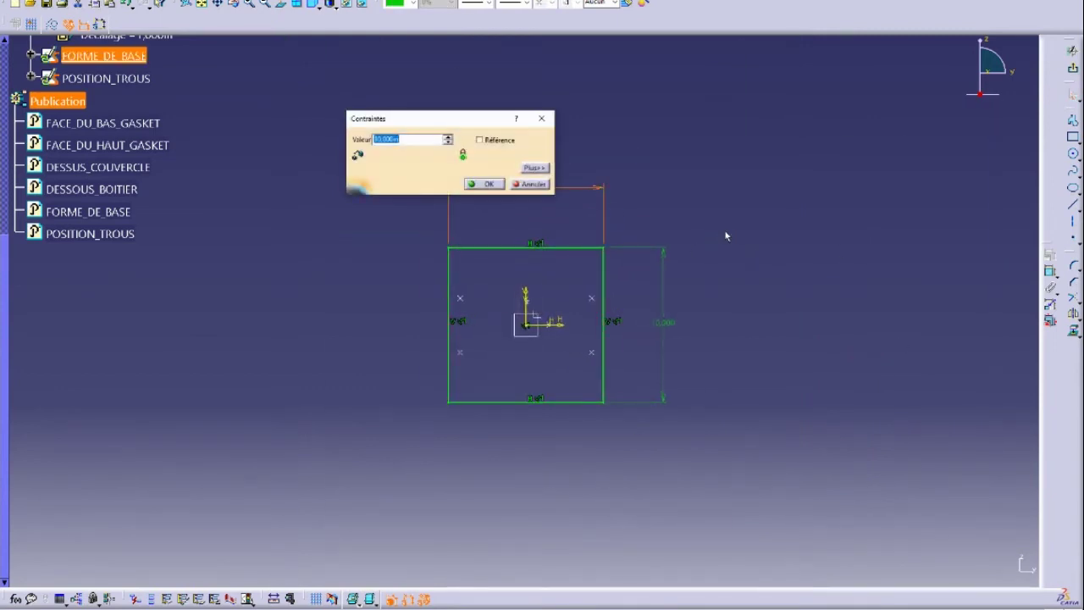
{"action": "type", "text": "15"}
{"action": "key", "text": "Return"}
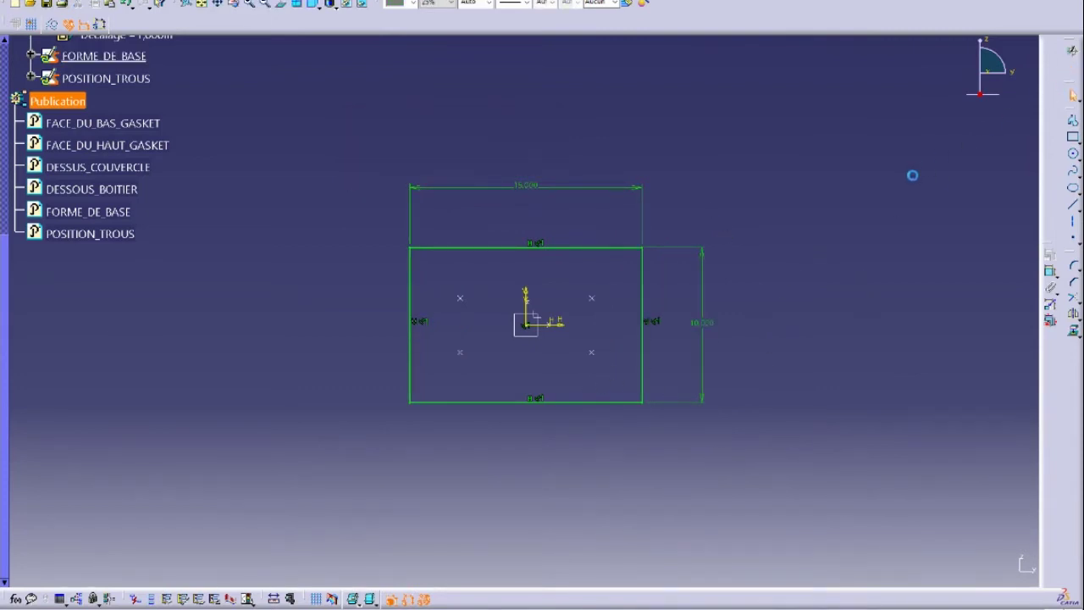
{"action": "left_click", "coordinate": [395, 416]}
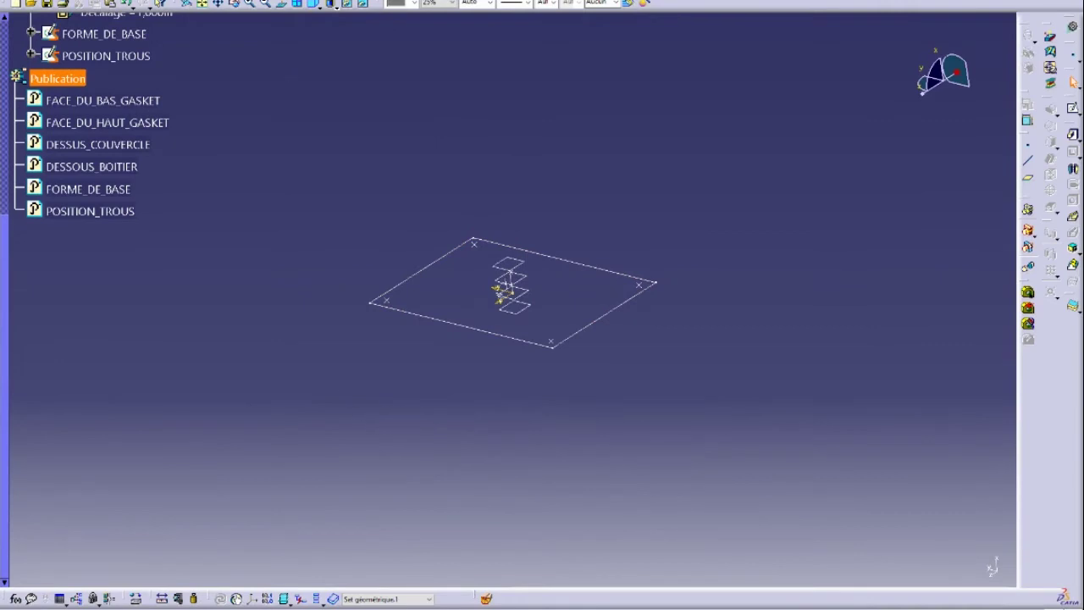
- Switch to the ensemble boite.CATProduct assembly window
{"action": "left_click", "coordinate": [243, 1]}
{"action": "left_click", "coordinate": [305, 72]}
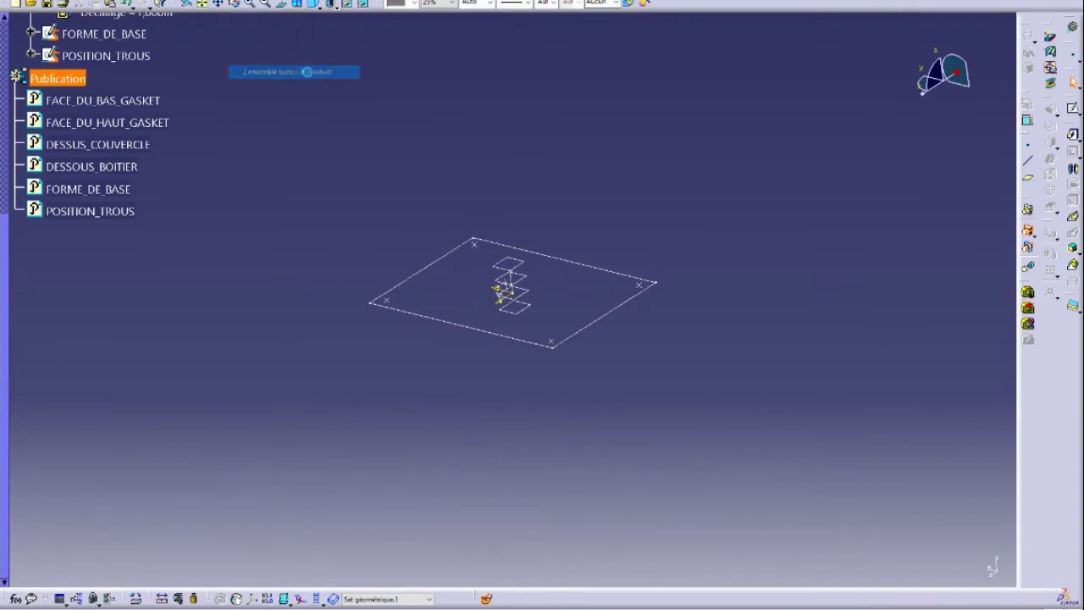
{"action": "middle_click_drag", "start_coordinate": [499, 453], "coordinate": [266, 451]}
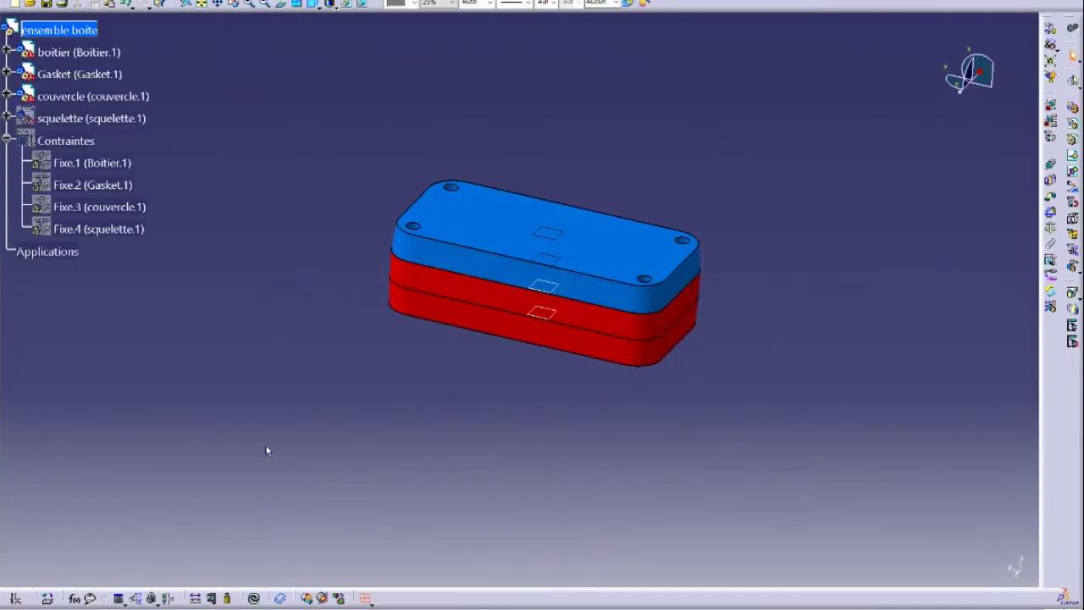
- Update the box assembly to the new skeleton dimensions and recolour the couvercle light grey like the other parts
{"action": "left_click", "coordinate": [255, 599]}
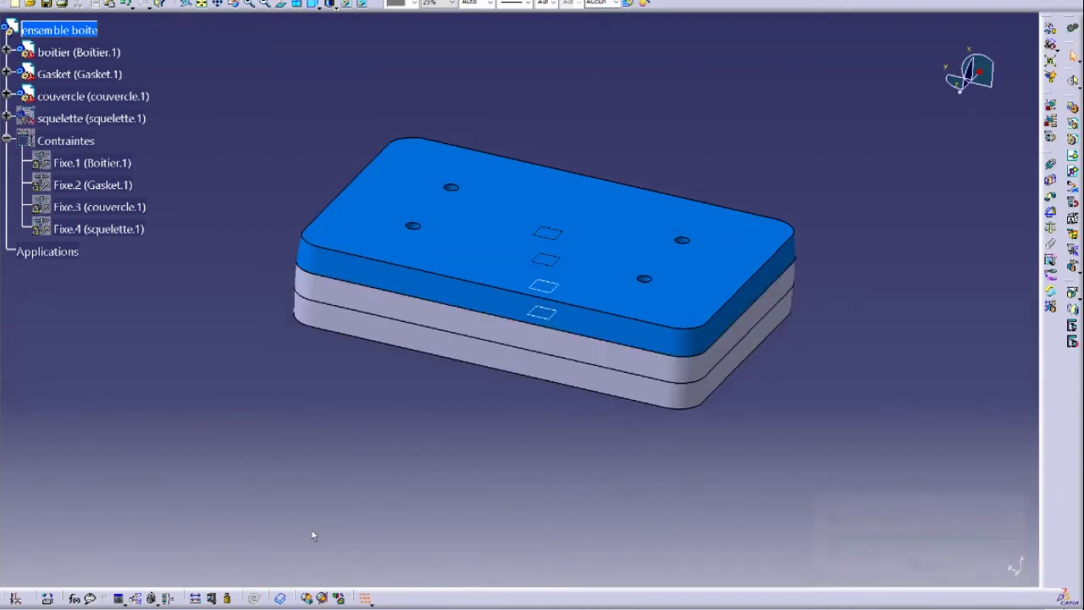
{"action": "middle_click_drag", "start_coordinate": [315, 534], "coordinate": [300, 471]}
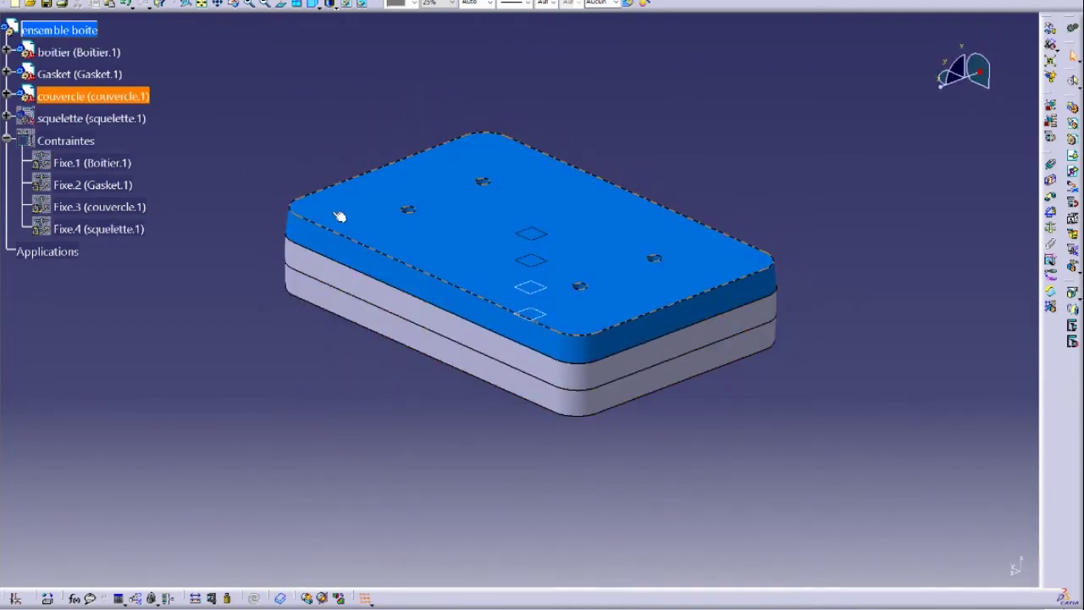
{"action": "right_click", "coordinate": [106, 96]}
{"action": "left_click", "coordinate": [403, 3]}
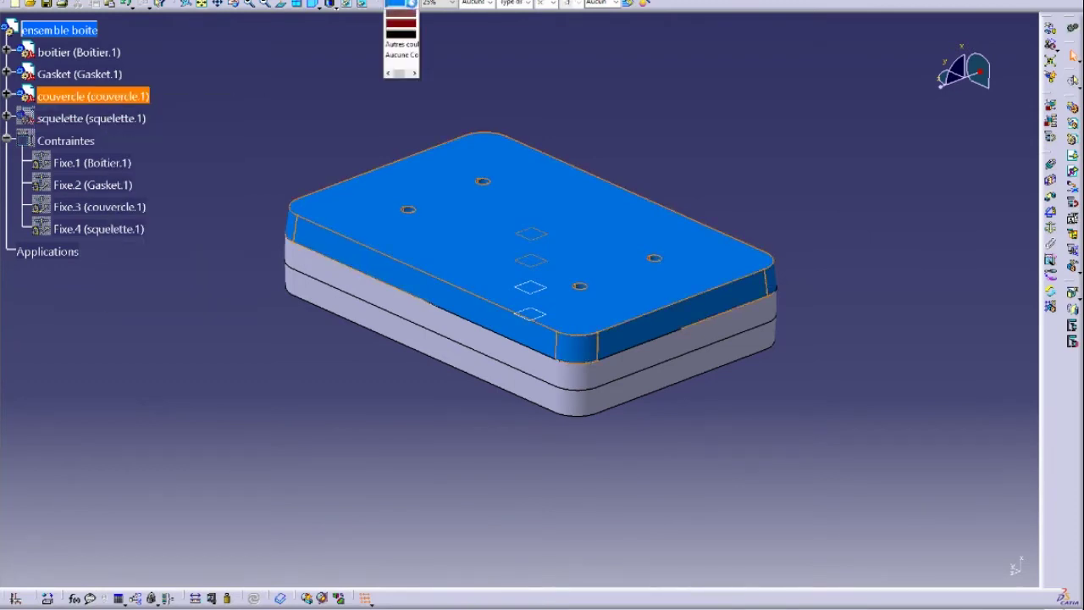
{"action": "left_click", "coordinate": [398, 12]}
{"action": "middle_click_drag", "start_coordinate": [347, 279], "coordinate": [451, 440]}
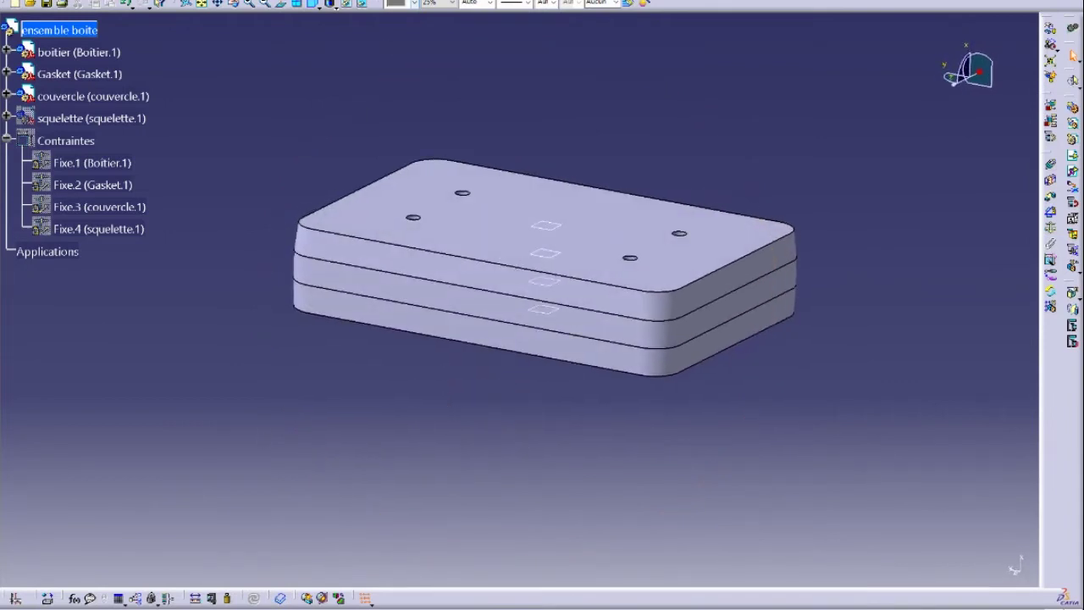
- Switch to Squelette.CATPart, edit the FORME_DE_BASE sketch and set the rectangle's vertical dimension to 8 in
{"action": "left_click", "coordinate": [281, 0]}
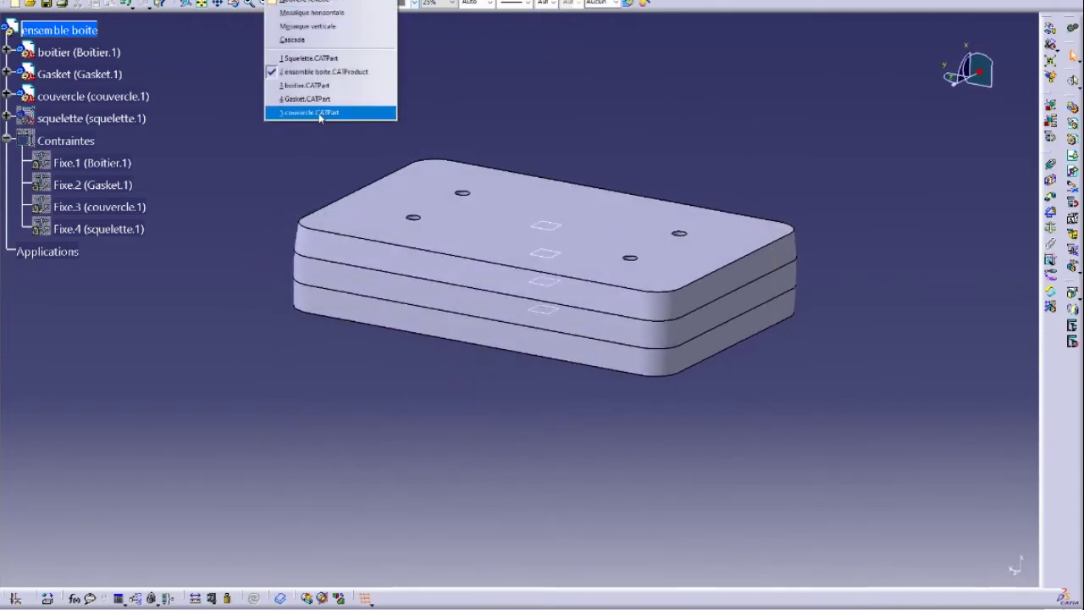
{"action": "left_click", "coordinate": [337, 58]}
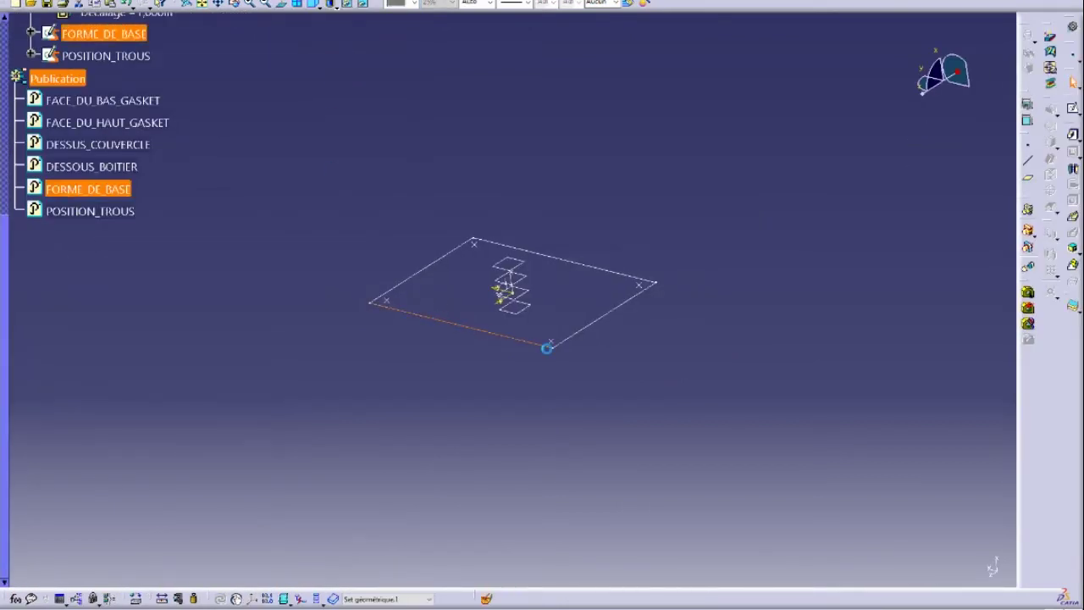
{"action": "double_click", "coordinate": [442, 321]}
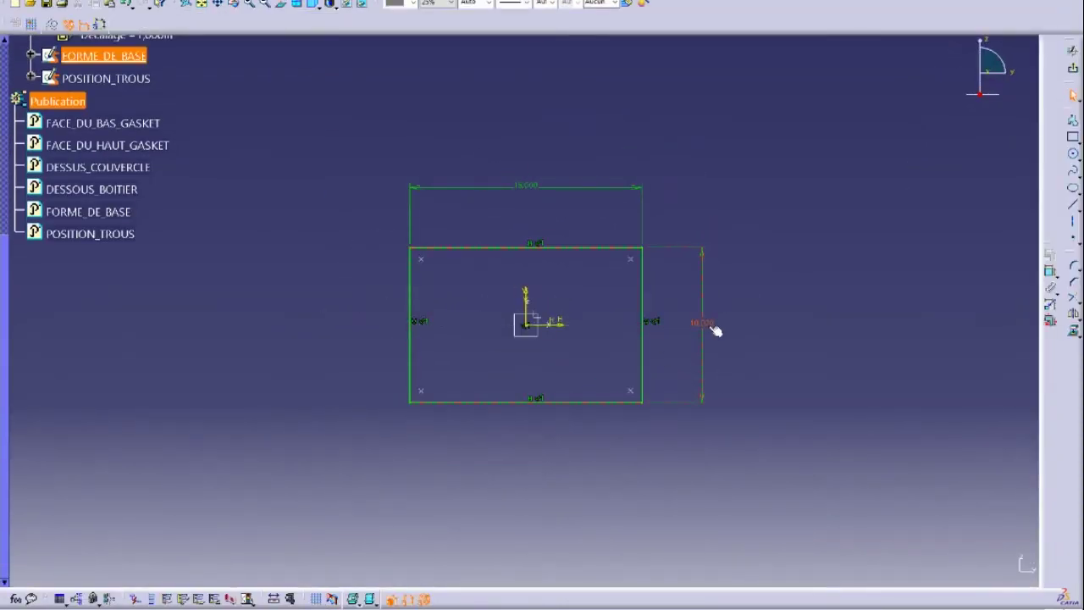
{"action": "double_click", "coordinate": [703, 323]}
{"action": "type", "text": "8"}
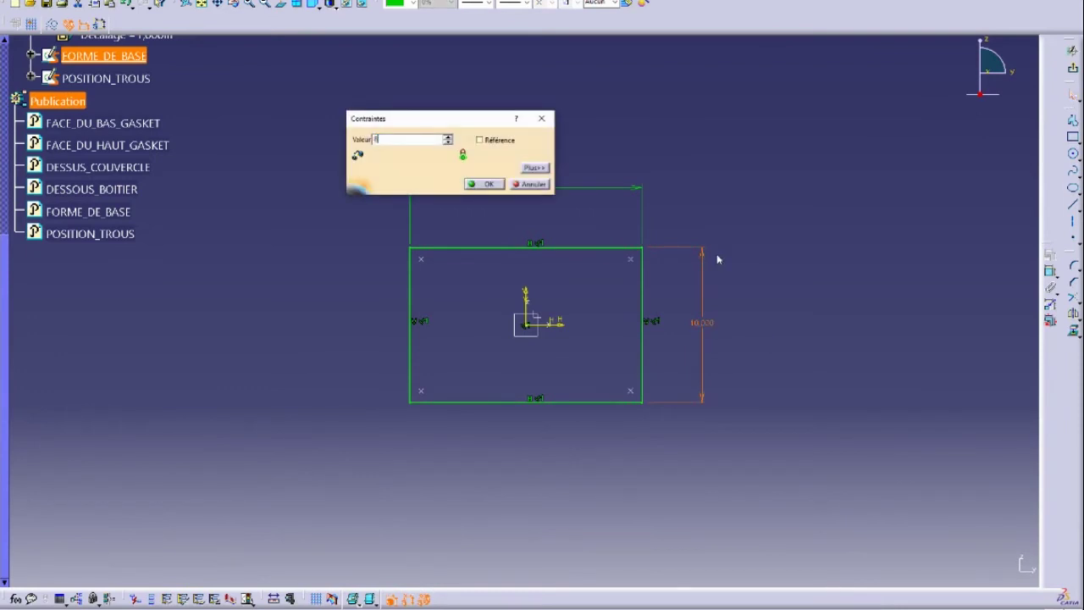
{"action": "left_click", "coordinate": [484, 185]}
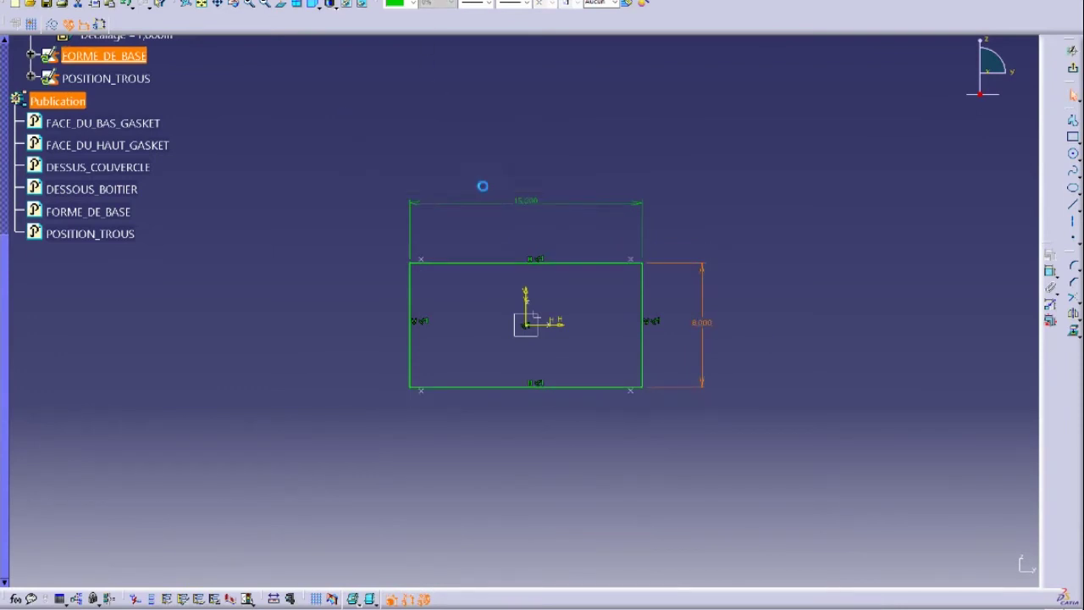
- Set the FORME_DE_BASE rectangle's horizontal dimension to 8 in and exit the sketch
{"action": "double_click", "coordinate": [533, 202]}
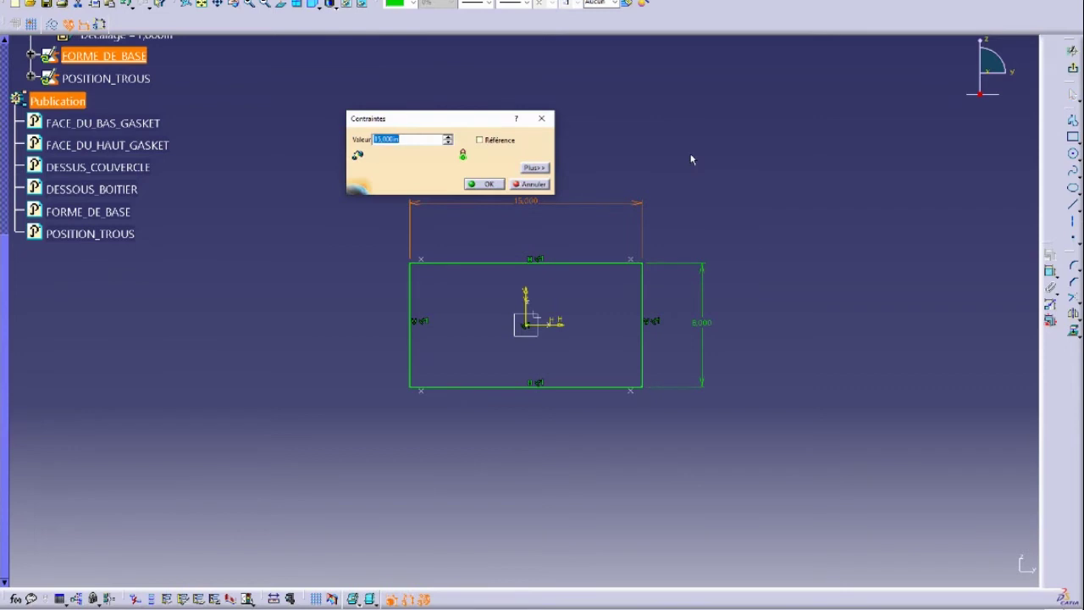
{"action": "type", "text": "8"}
{"action": "key", "text": "Return"}
{"action": "left_click", "coordinate": [727, 193]}
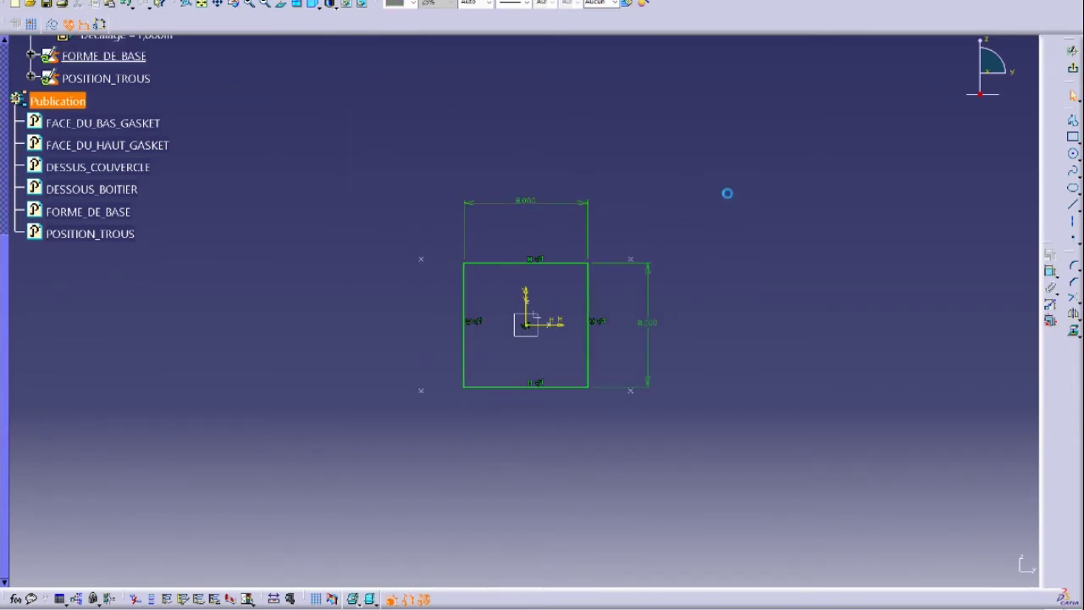
{"action": "left_click", "coordinate": [1073, 68]}
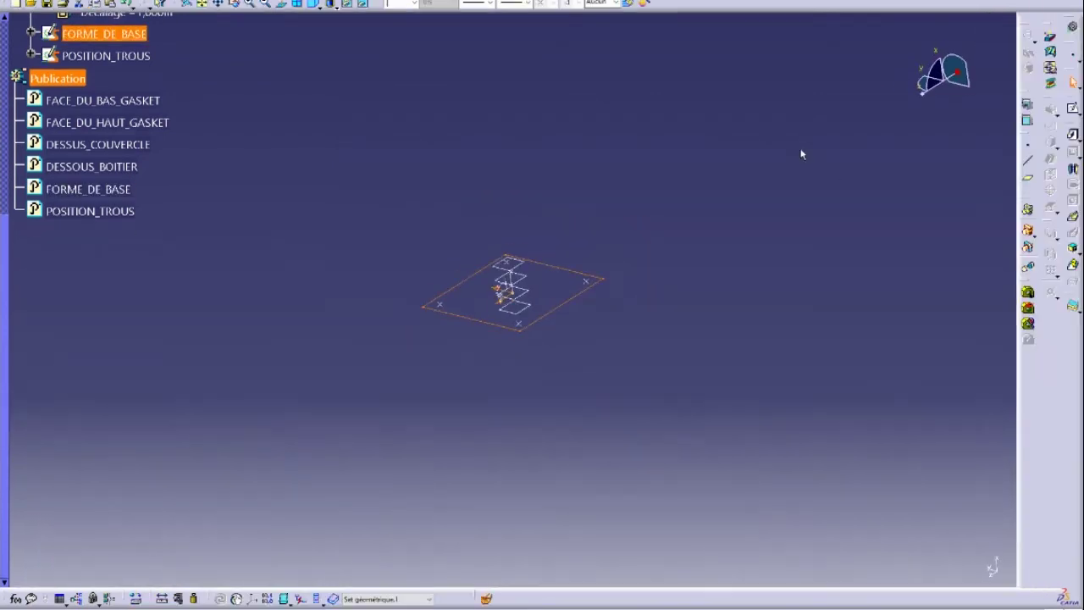
- Return to ensemble boite.CATProduct, update the assembly and check the resized box from several angles
{"action": "left_click", "coordinate": [257, 2]}
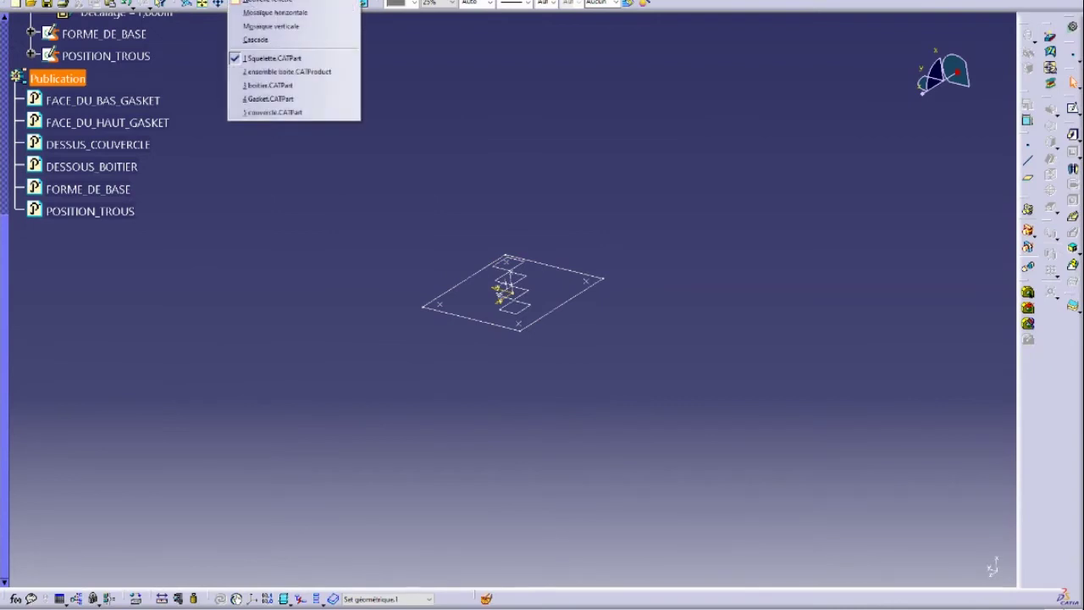
{"action": "left_click", "coordinate": [296, 72]}
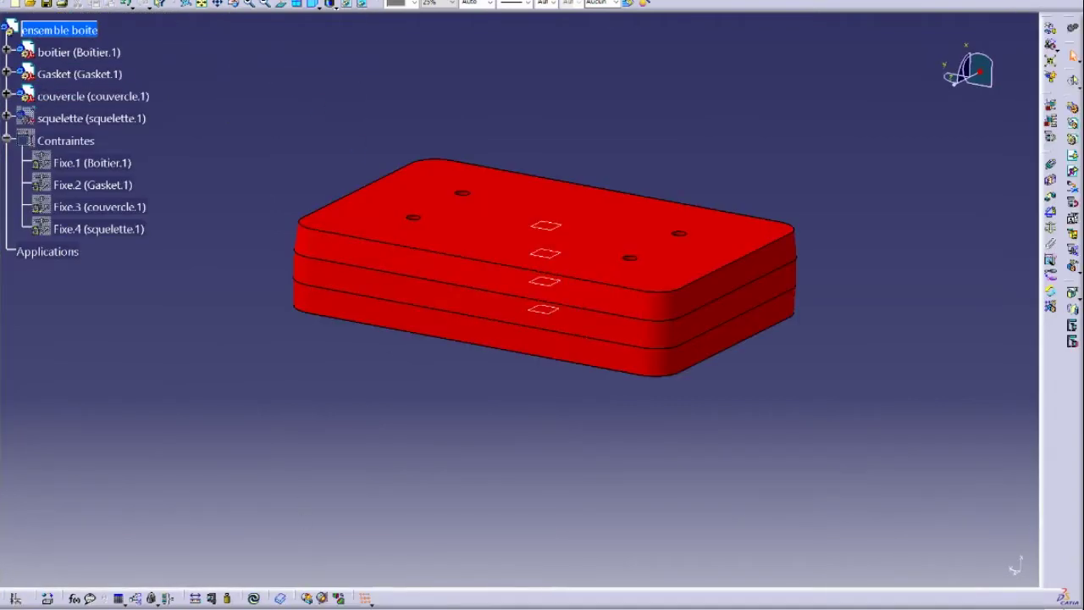
{"action": "left_click", "coordinate": [253, 598]}
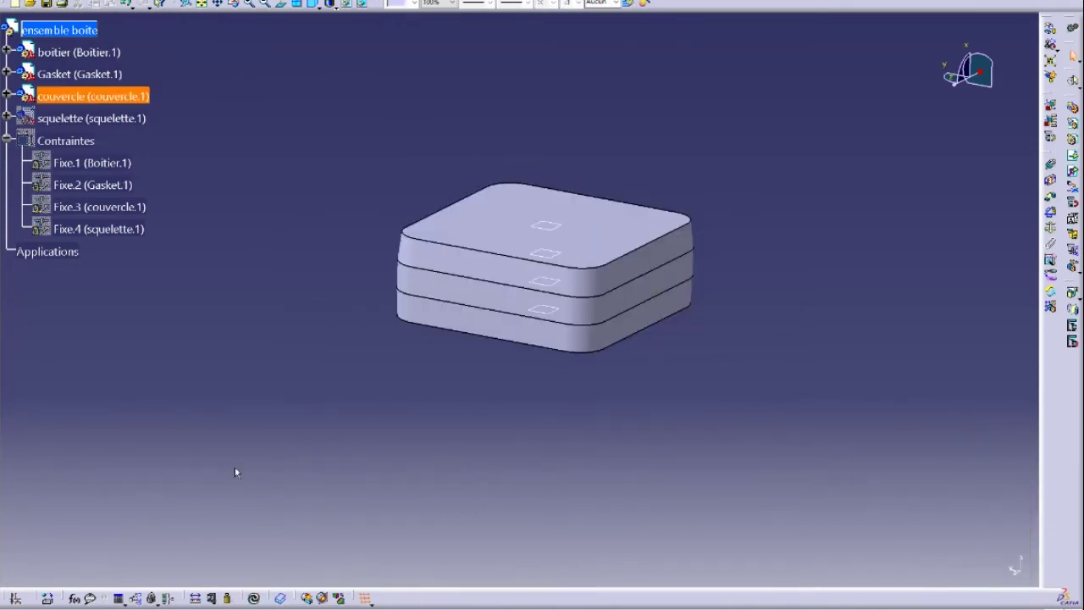
{"action": "middle_click_drag", "start_coordinate": [234, 471], "coordinate": [498, 527]}
{"action": "middle_click_drag", "start_coordinate": [422, 278], "coordinate": [454, 378]}
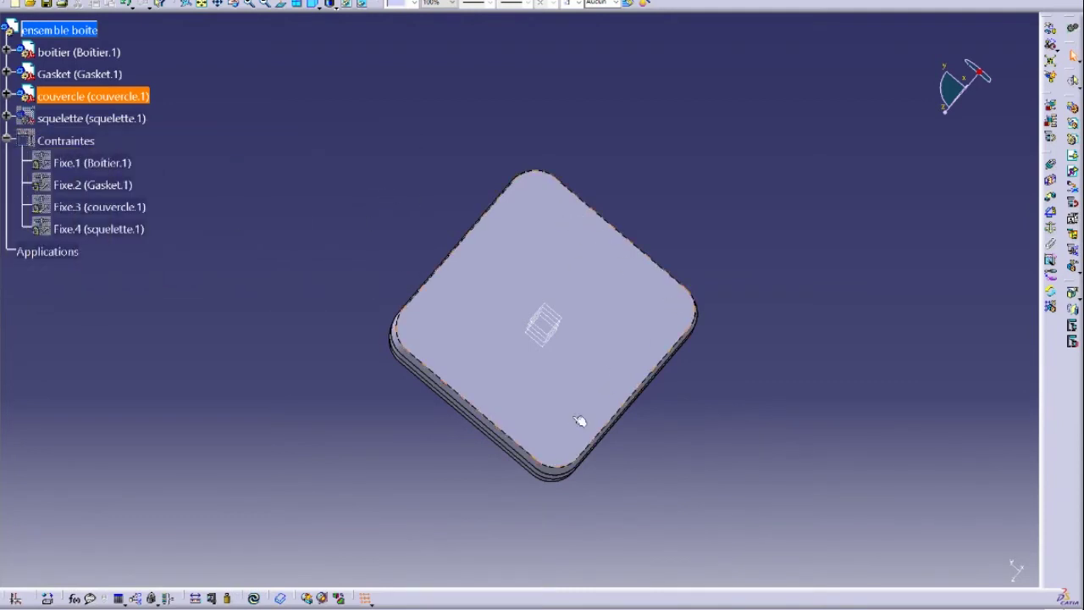
{"action": "middle_click_drag", "start_coordinate": [571, 518], "coordinate": [670, 227]}
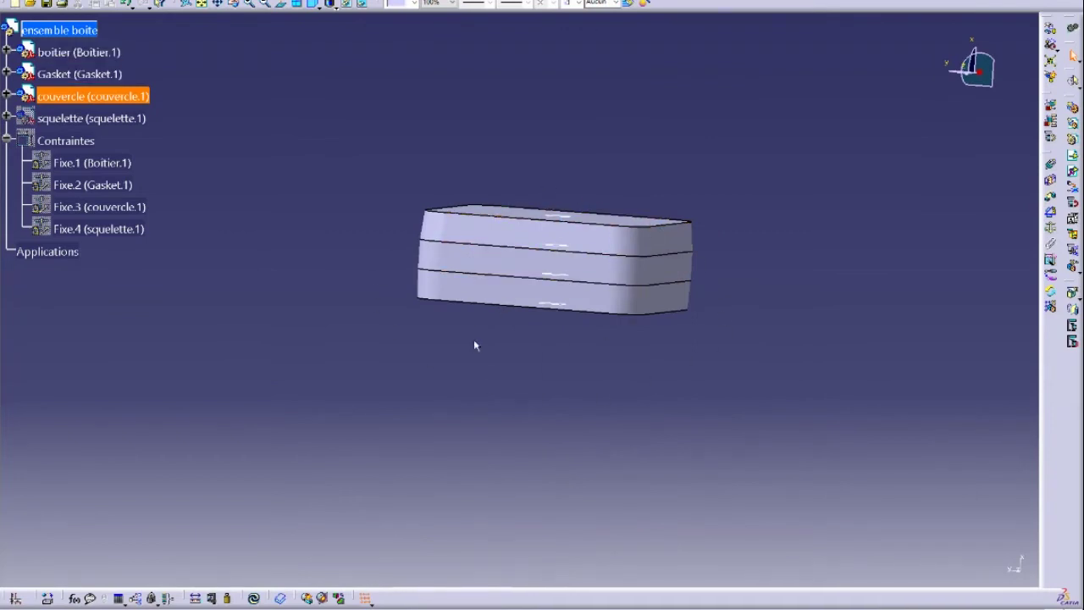
{"action": "middle_click_drag", "start_coordinate": [475, 346], "coordinate": [403, 454]}
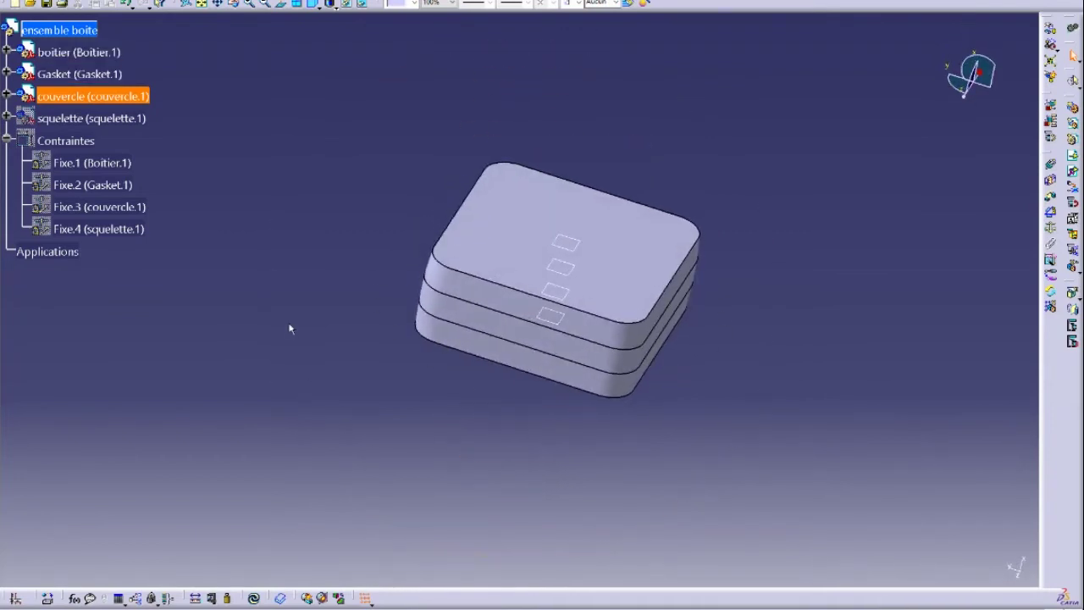
- Show the couvercle, boitier, Gasket and Squelette part windows side by side and activate the boitier
{"action": "left_click", "coordinate": [246, 0]}
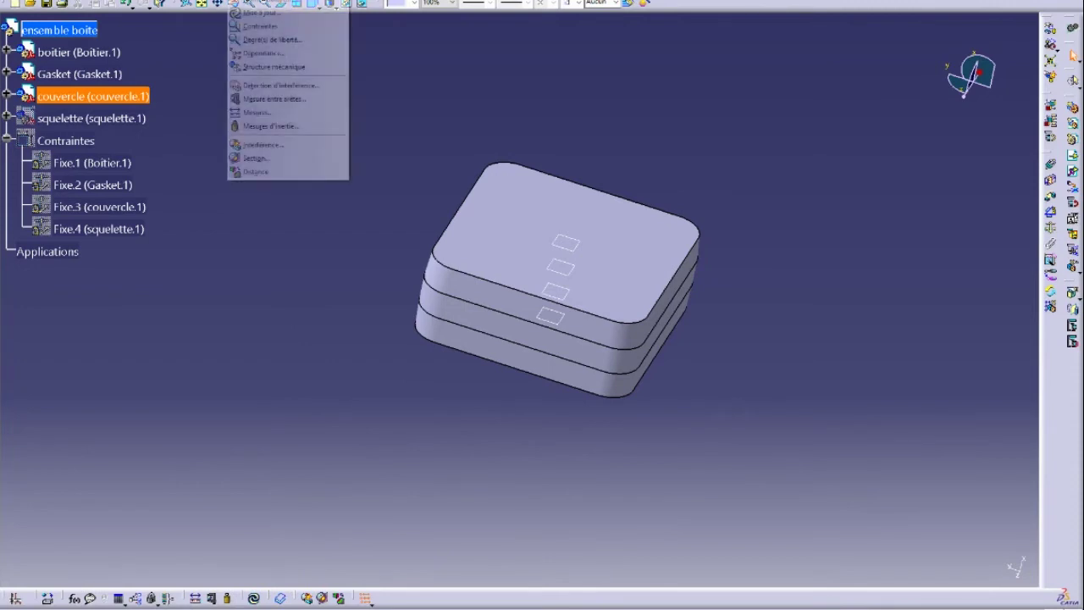
{"action": "mouse_move", "coordinate": [282, 0]}
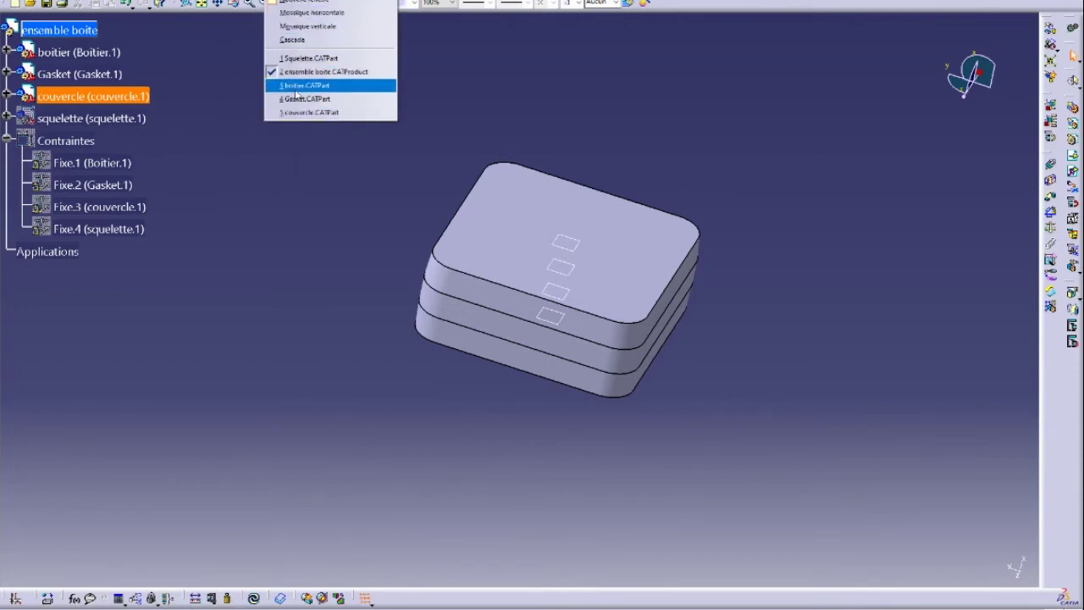
{"action": "left_click", "coordinate": [753, 155]}
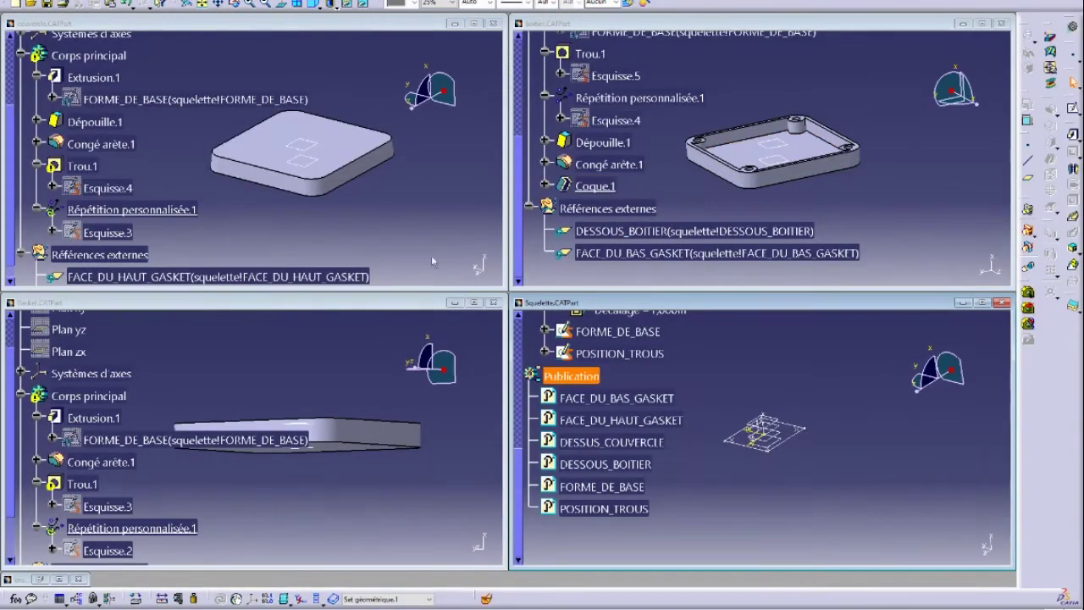
- Examine the boitier and Gasket geometry and compare the skeleton's POSITION_TROUS points with its FORME_DE_BASE outline
{"action": "middle_click_drag", "start_coordinate": [760, 184], "coordinate": [751, 318]}
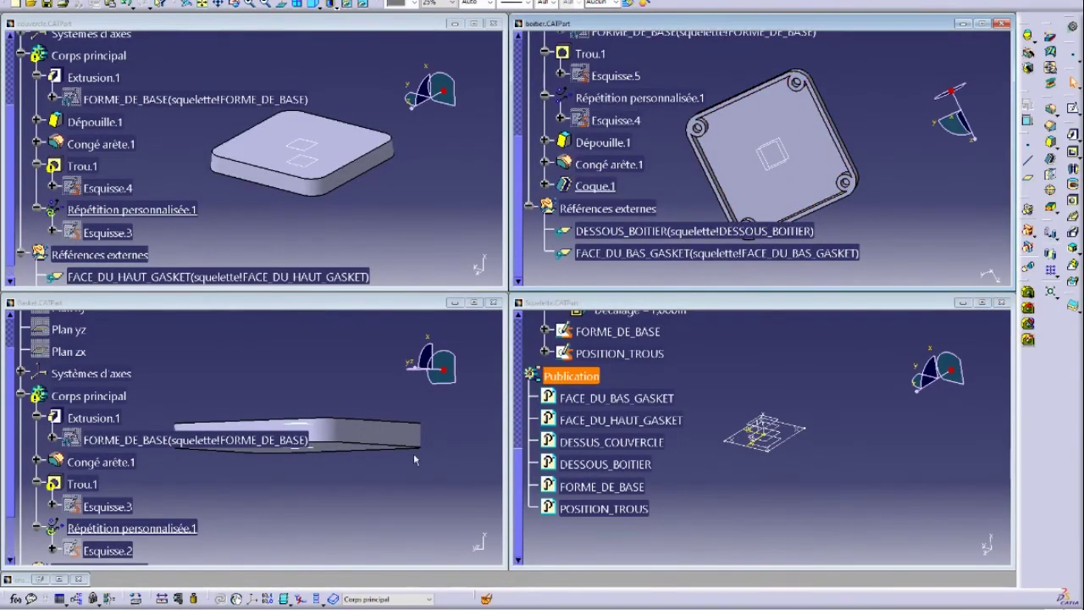
{"action": "left_click", "coordinate": [301, 374]}
{"action": "middle_click_drag", "start_coordinate": [314, 494], "coordinate": [303, 422]}
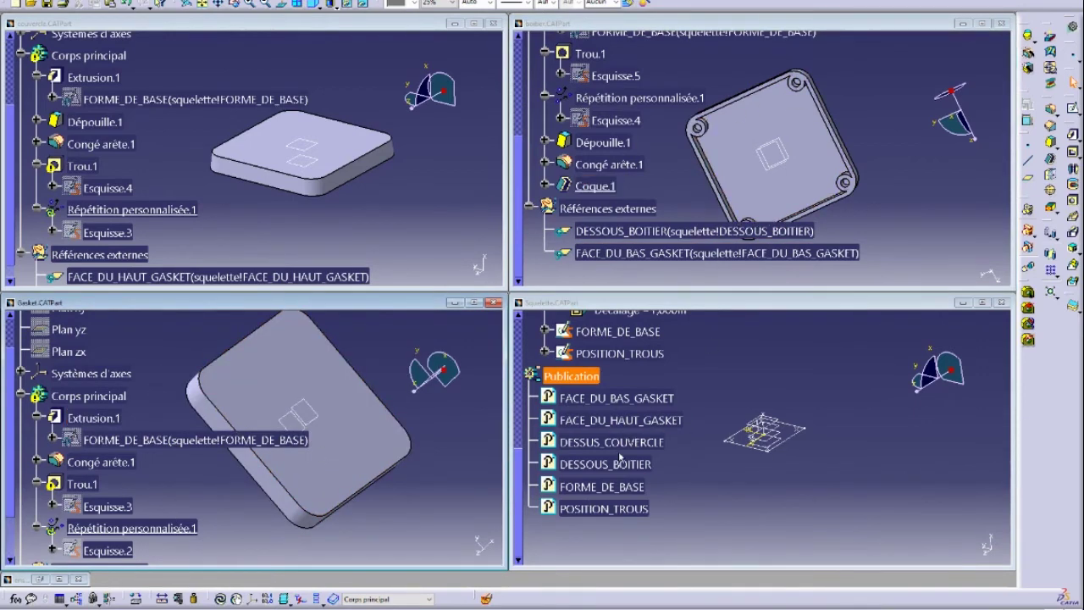
{"action": "left_click", "coordinate": [617, 120]}
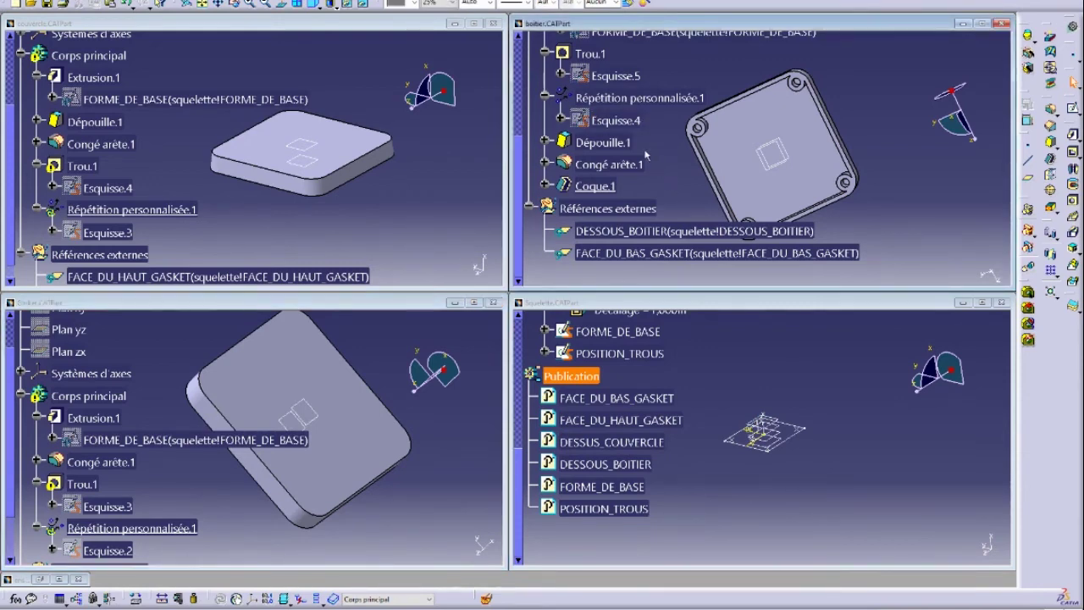
{"action": "left_click", "coordinate": [775, 382]}
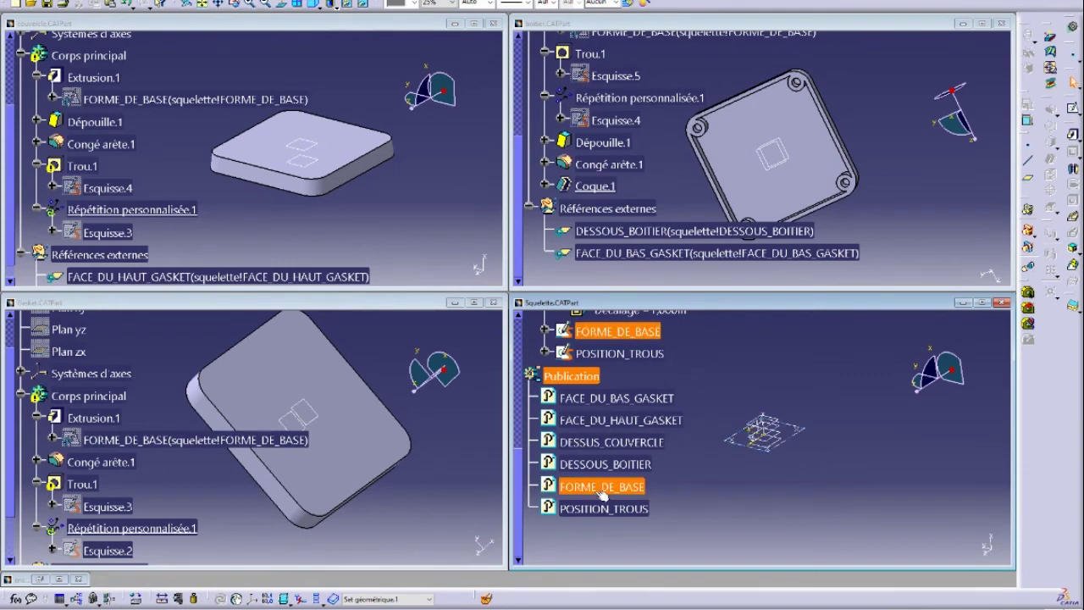
{"action": "middle_click_drag", "start_coordinate": [744, 501], "coordinate": [751, 379]}
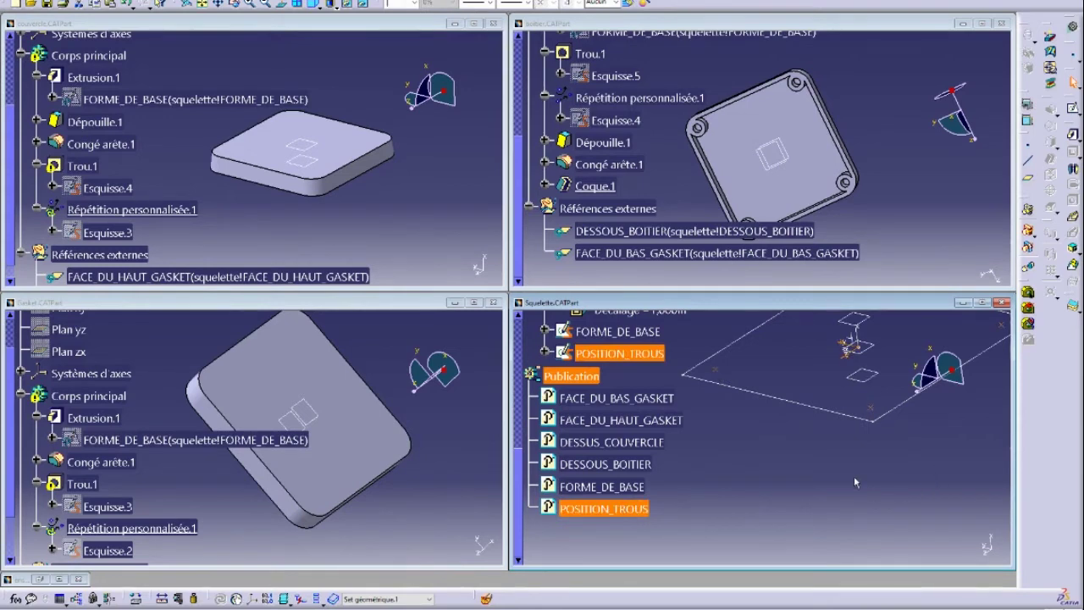
{"action": "double_click", "coordinate": [637, 359]}
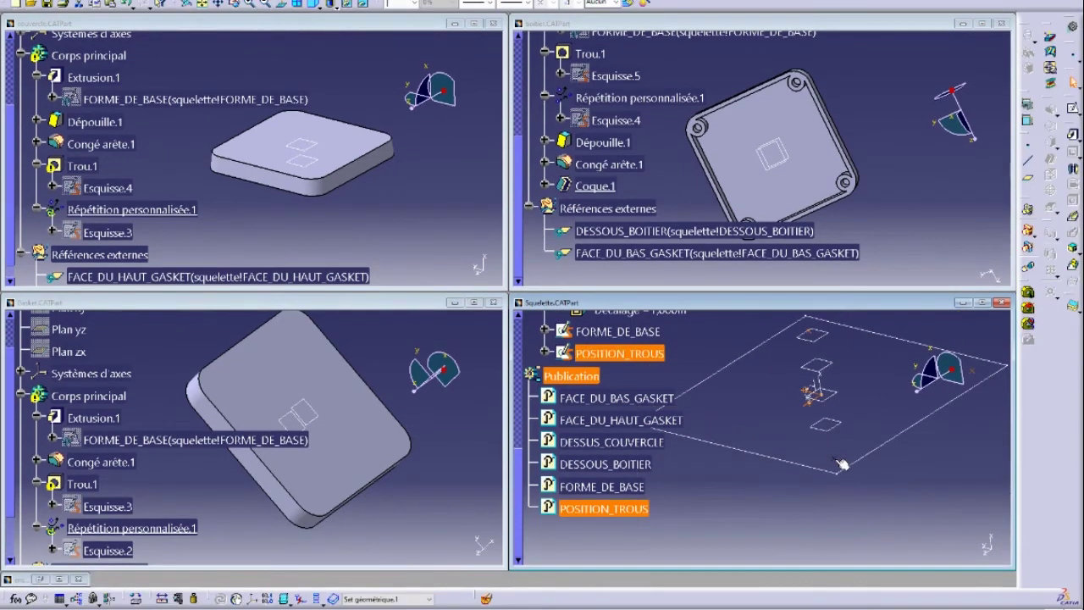
{"action": "left_click", "coordinate": [912, 464]}
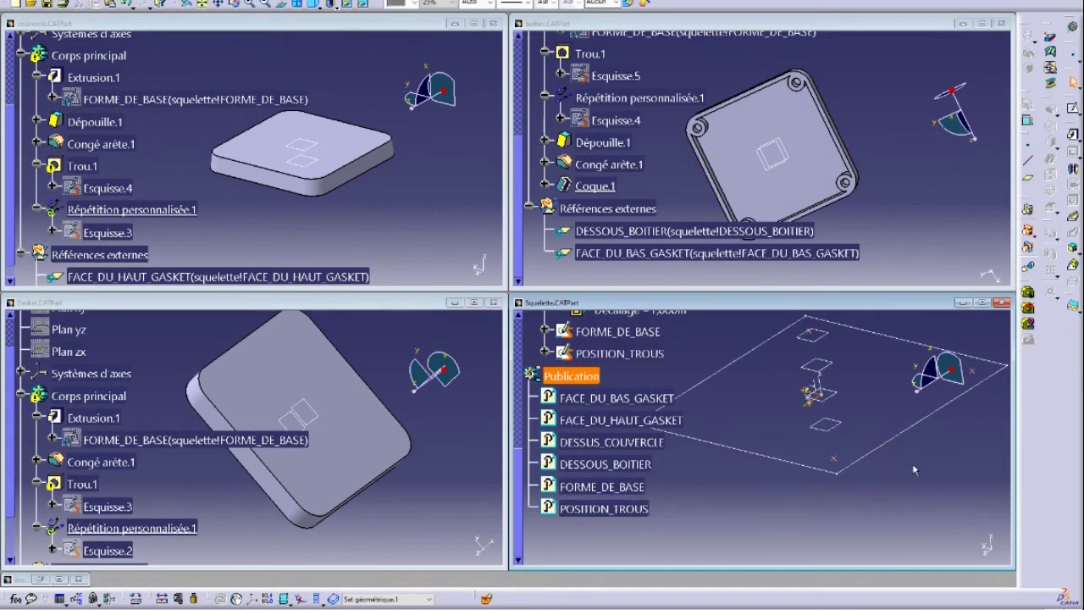
- Try to copy the skeleton's FORME_DE_BASE publication into the boitier's main body as a result with link
{"action": "left_click", "coordinate": [629, 491]}
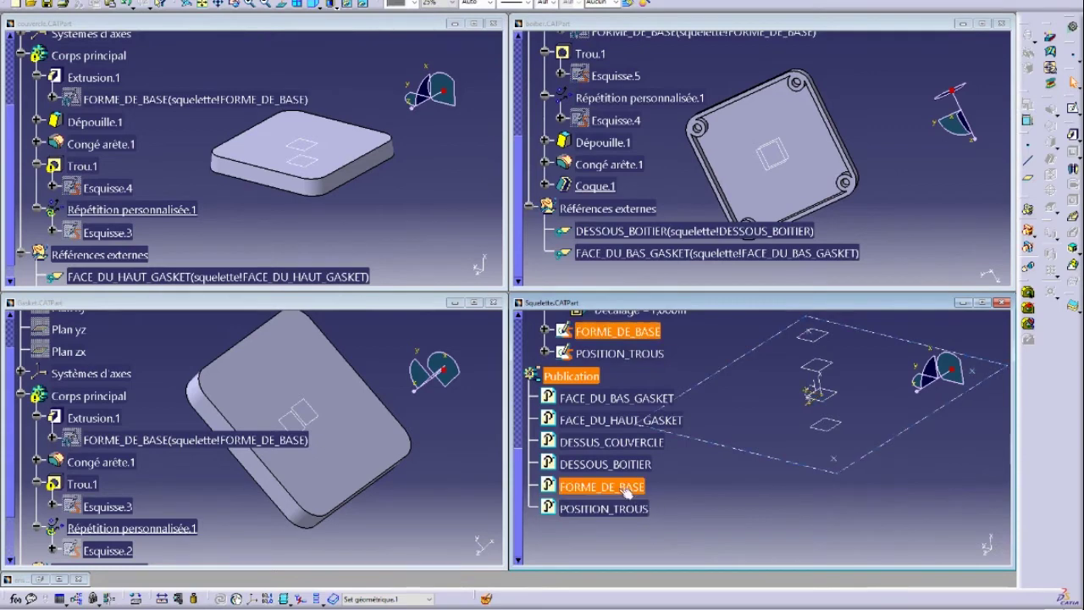
{"action": "right_click", "coordinate": [600, 489]}
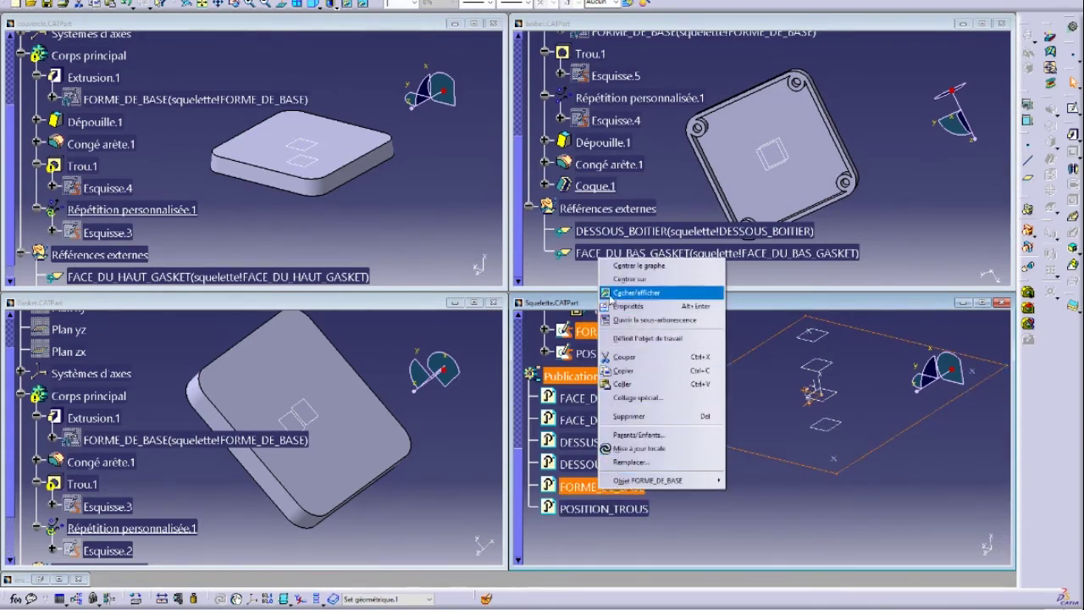
{"action": "left_click", "coordinate": [631, 370]}
{"action": "scroll", "coordinate": [602, 221], "scroll_direction": "up", "scroll_amount": 3}
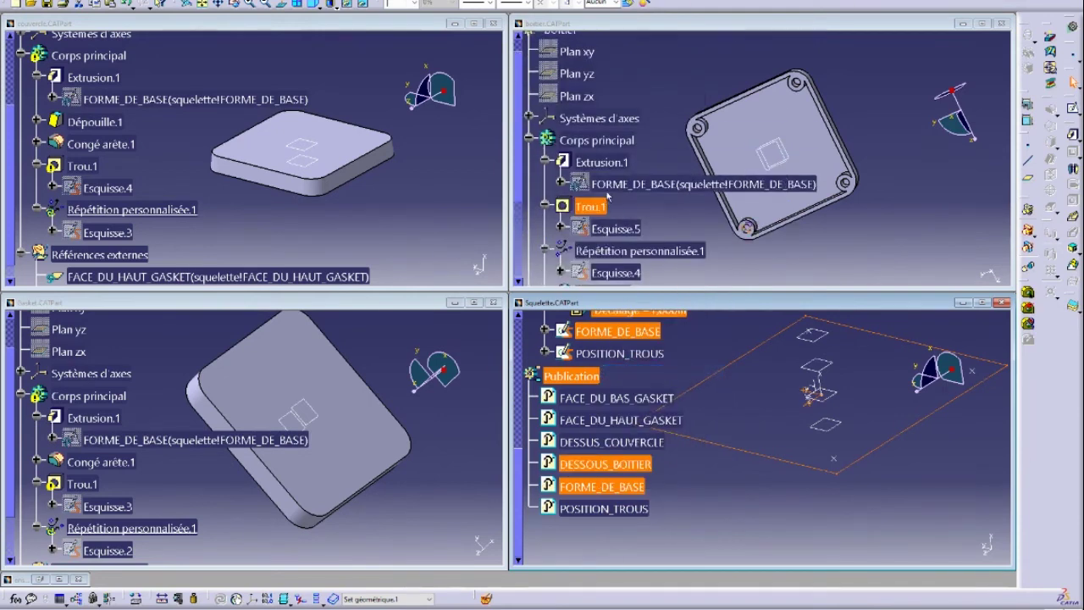
{"action": "left_click", "coordinate": [582, 140]}
{"action": "right_click", "coordinate": [581, 138]}
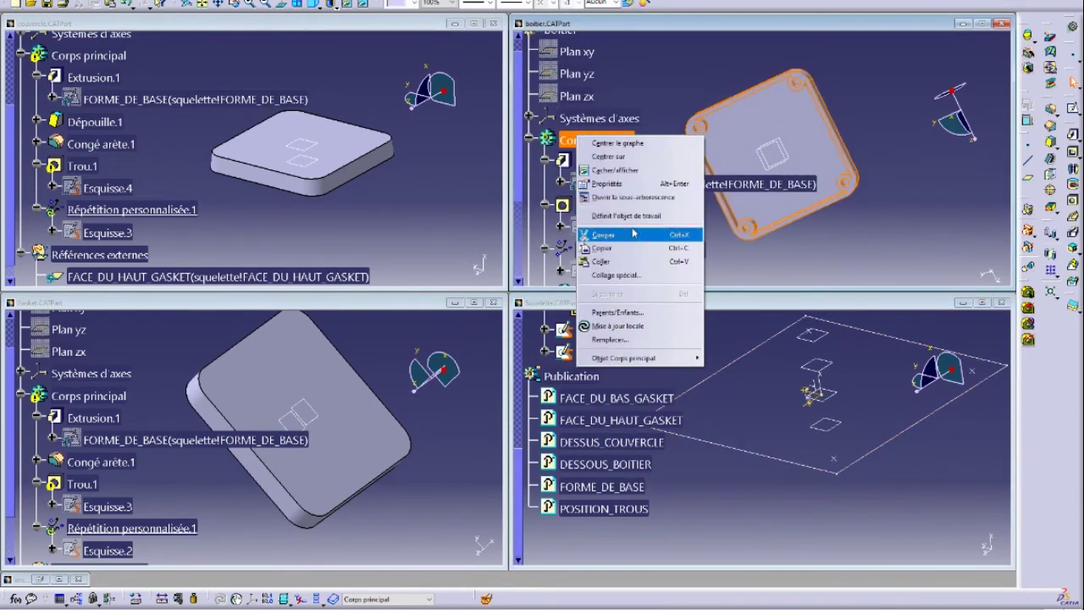
{"action": "left_click", "coordinate": [627, 274]}
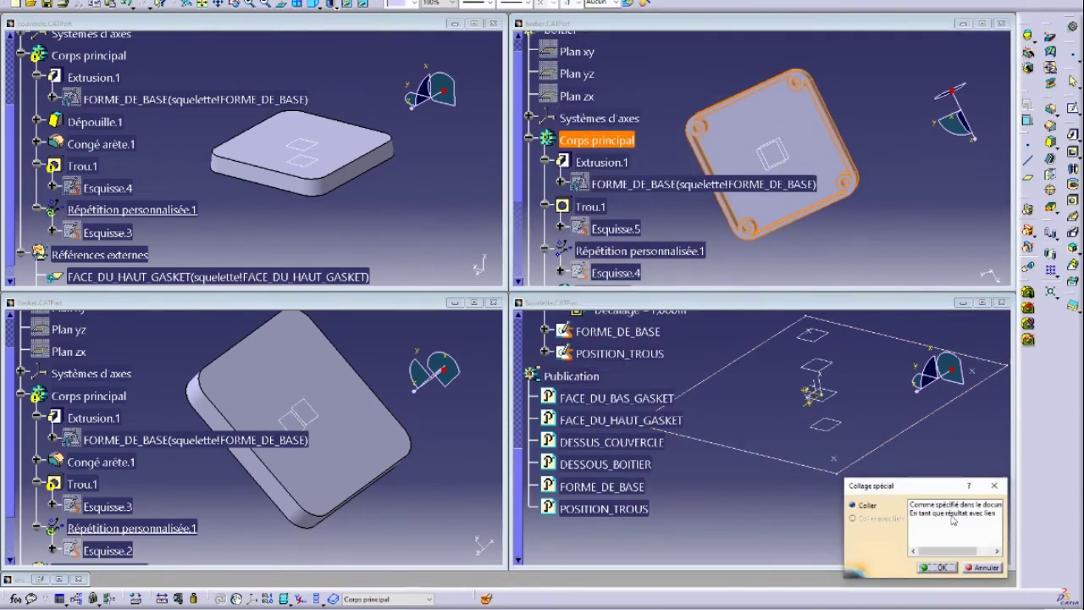
{"action": "left_click", "coordinate": [952, 514]}
{"action": "left_click", "coordinate": [938, 566]}
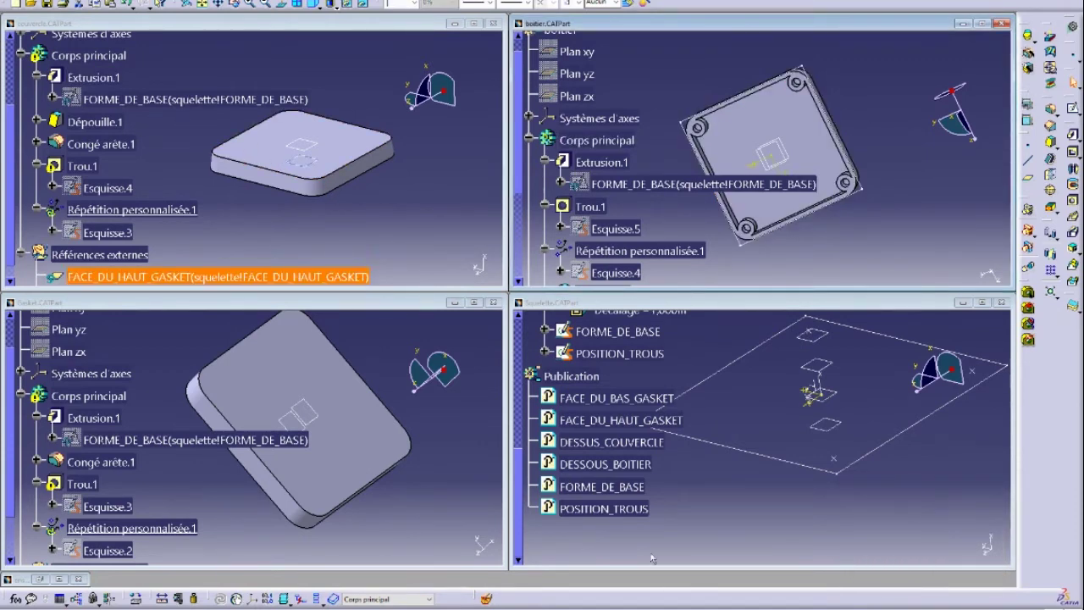
- Copy the skeleton's POSITION_TROUS publication and paste it into the boitier's main body as a result with link
{"action": "left_click", "coordinate": [703, 483]}
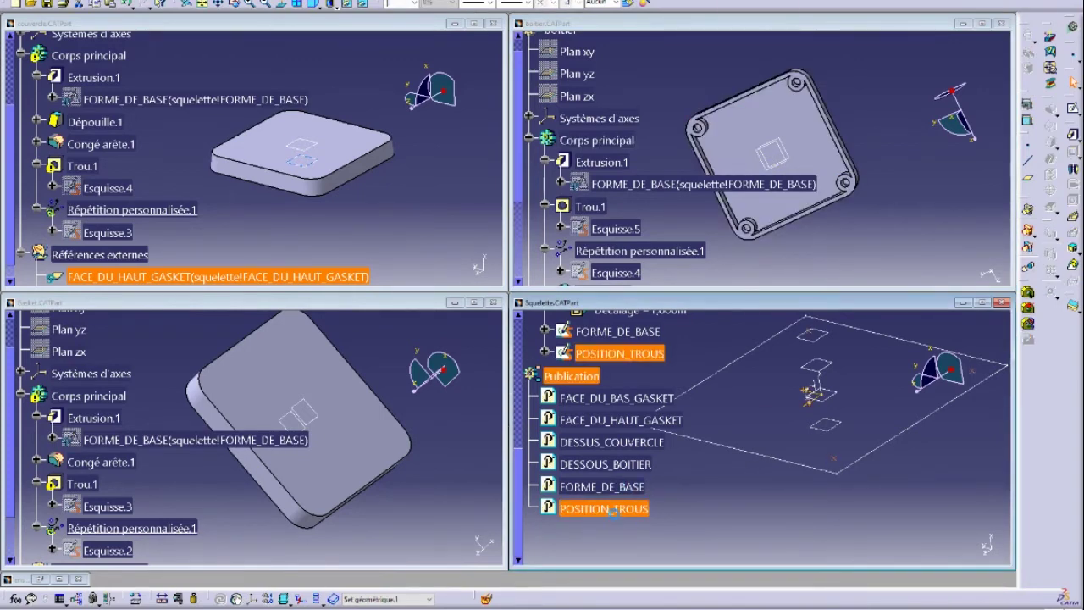
{"action": "right_click", "coordinate": [612, 510]}
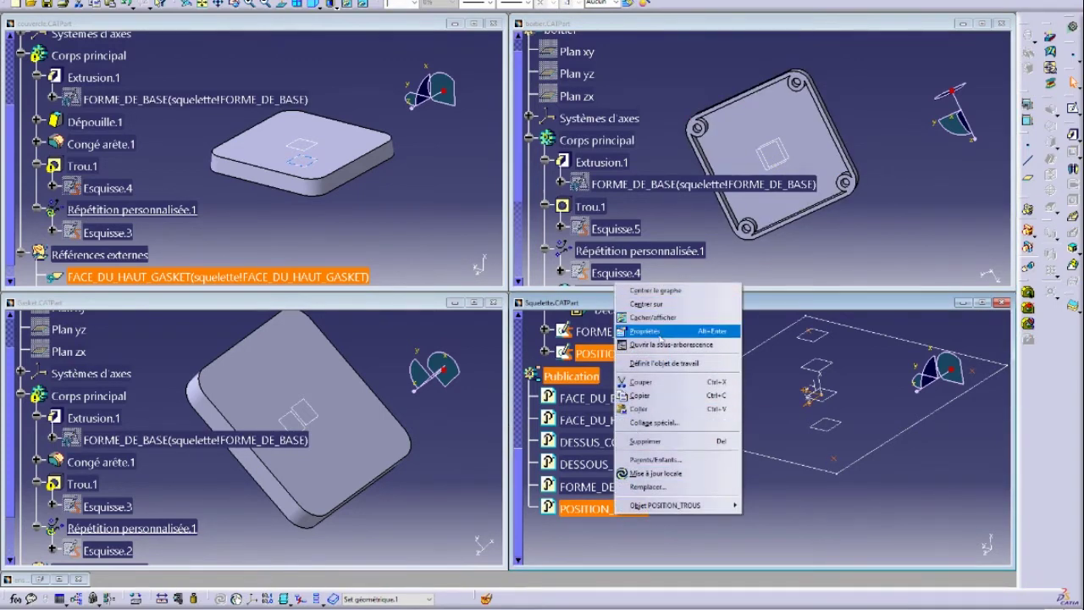
{"action": "left_click", "coordinate": [663, 398]}
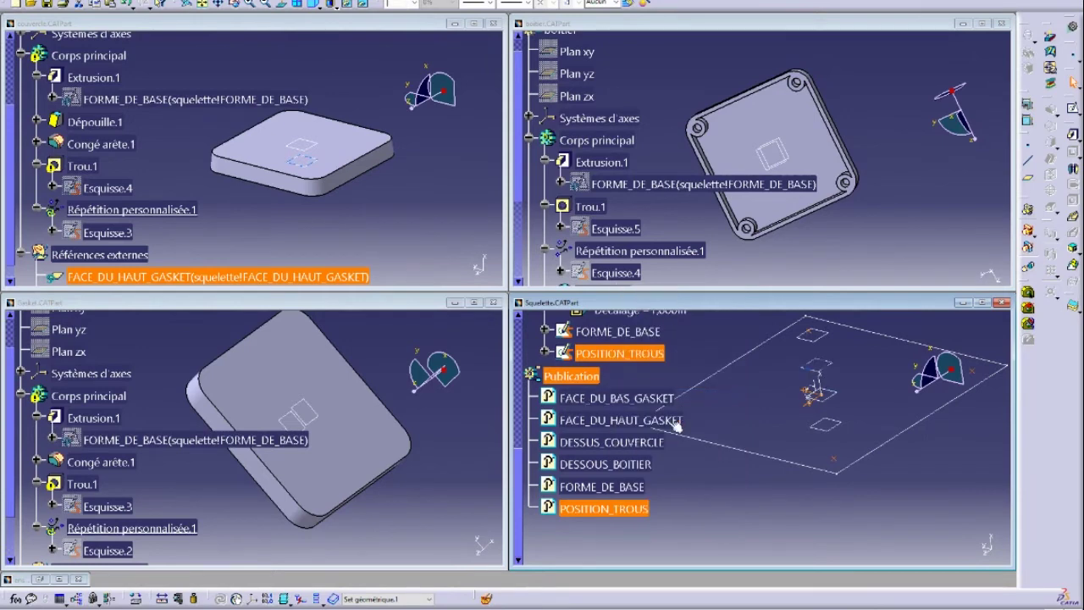
{"action": "left_click", "coordinate": [608, 140]}
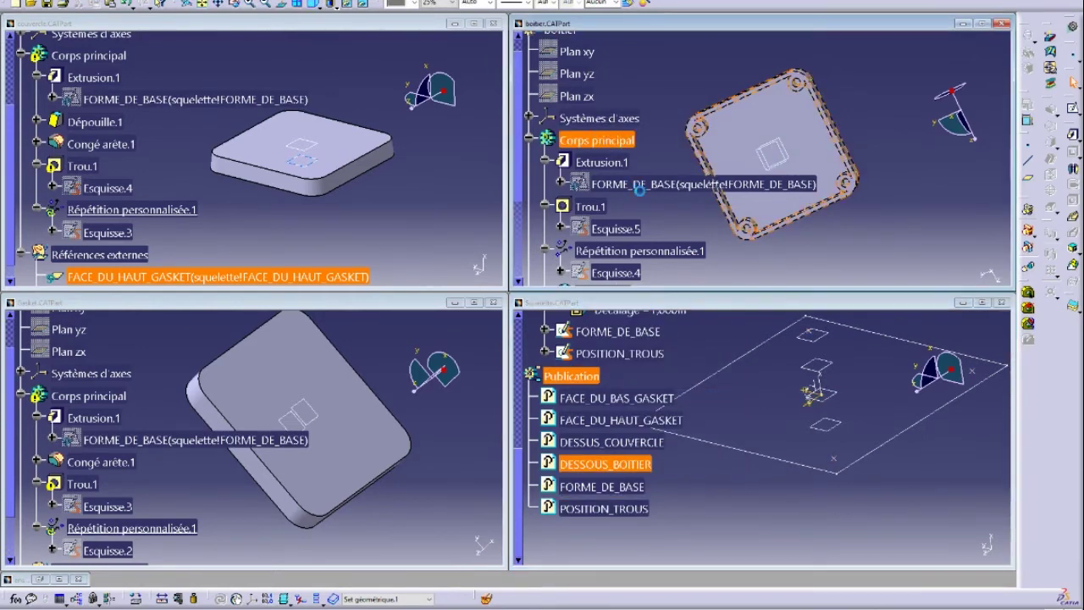
{"action": "right_click", "coordinate": [605, 140]}
{"action": "left_click", "coordinate": [663, 276]}
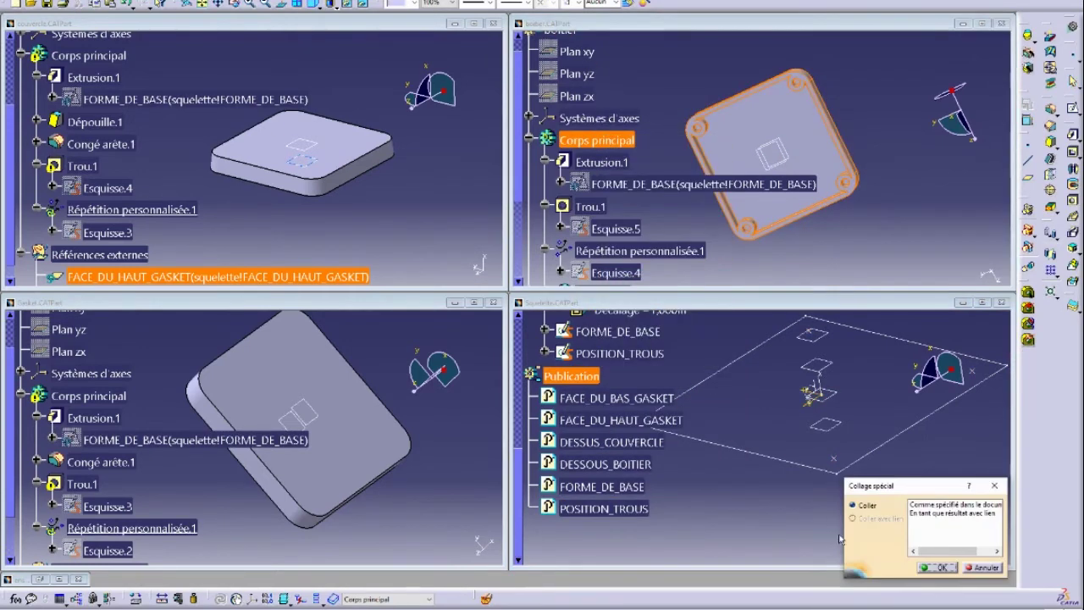
{"action": "double_click", "coordinate": [955, 514]}
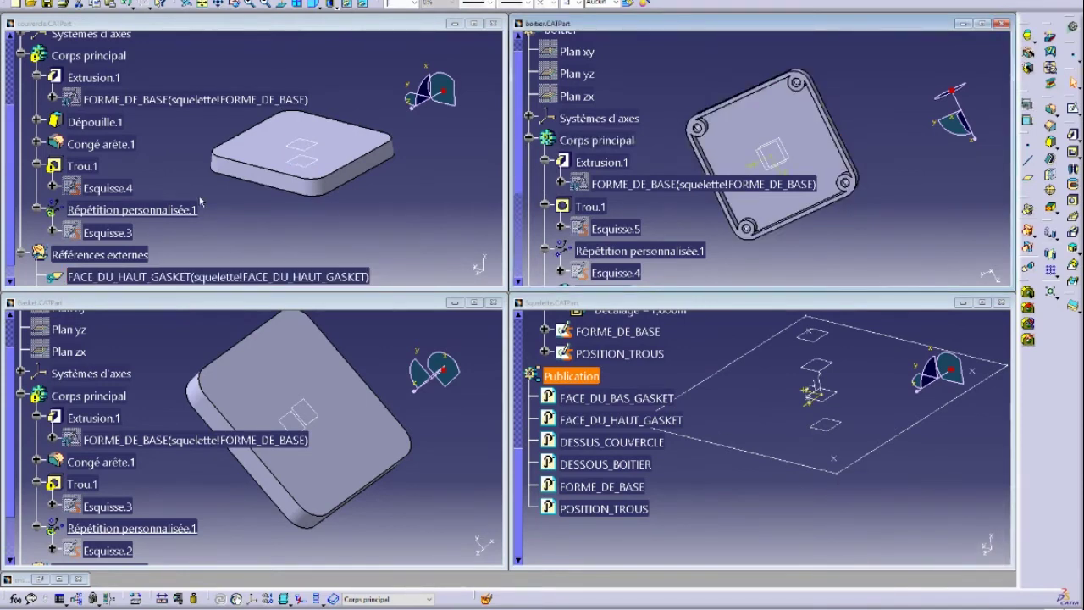
- Paste the copied POSITION_TROUS into the couvercle's main body as a result with link
{"action": "left_click", "coordinate": [88, 55]}
{"action": "right_click", "coordinate": [89, 56]}
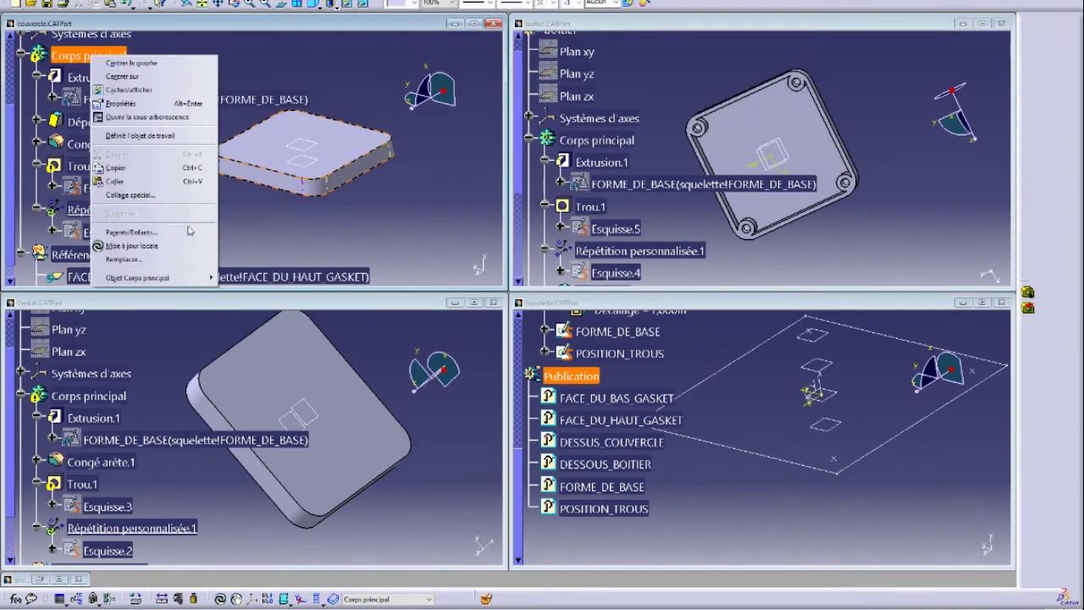
{"action": "mouse_move", "coordinate": [169, 282]}
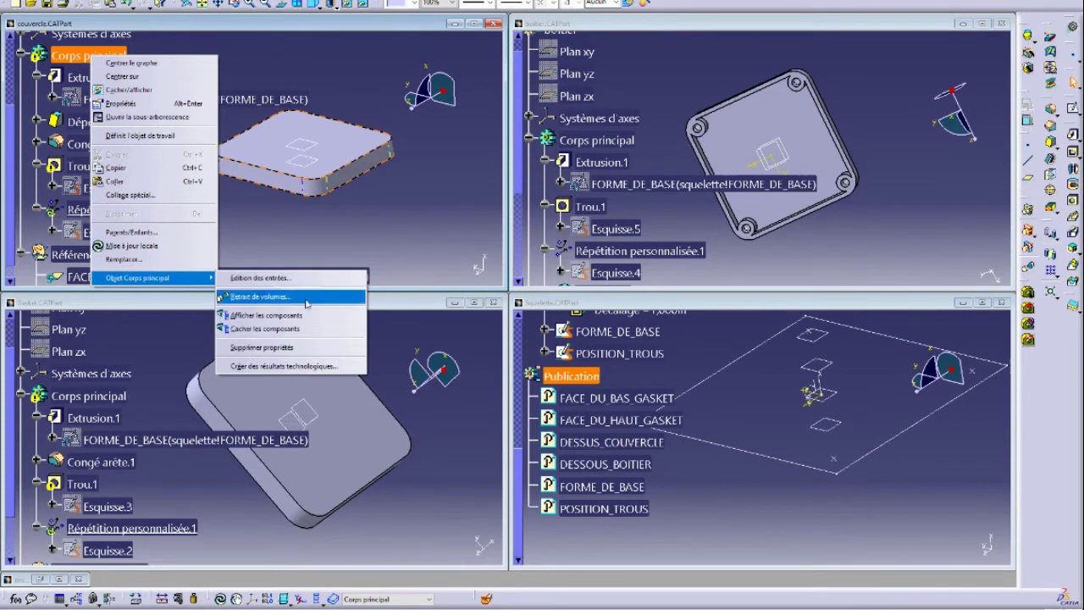
{"action": "left_click", "coordinate": [176, 199]}
{"action": "left_click", "coordinate": [949, 518]}
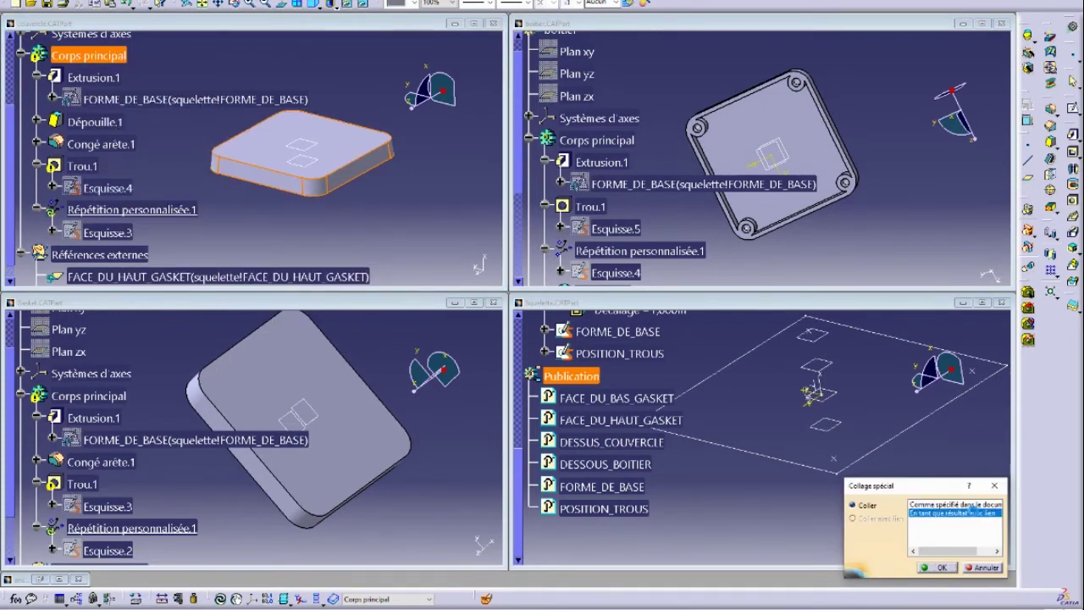
{"action": "left_click", "coordinate": [933, 566]}
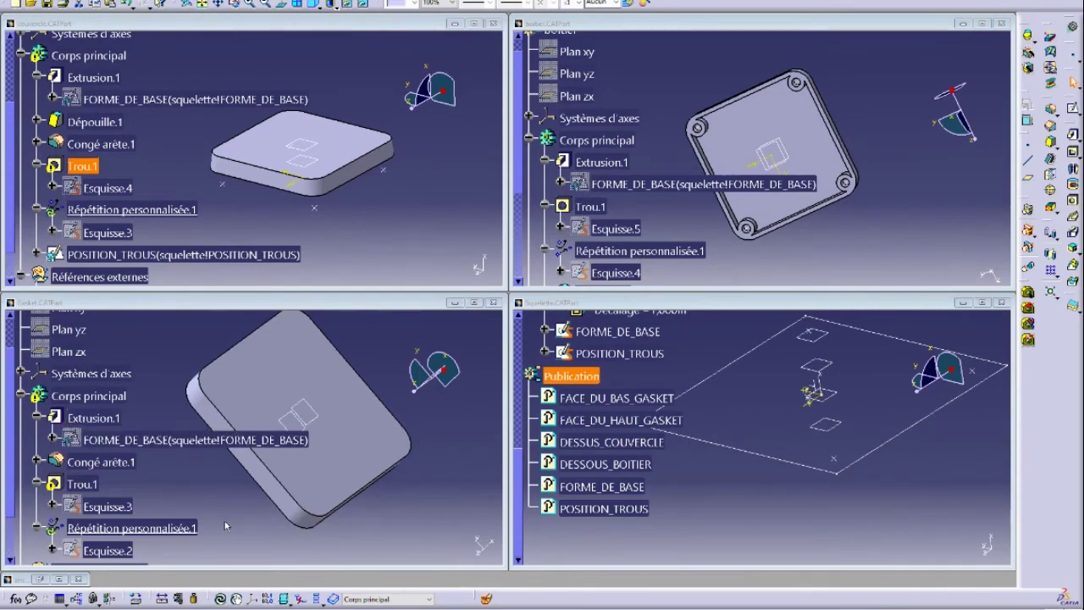
- Paste the copied POSITION_TROUS into the Gasket's main body as a result with link and check it in the tree
{"action": "left_click", "coordinate": [87, 440]}
{"action": "right_click", "coordinate": [81, 395]}
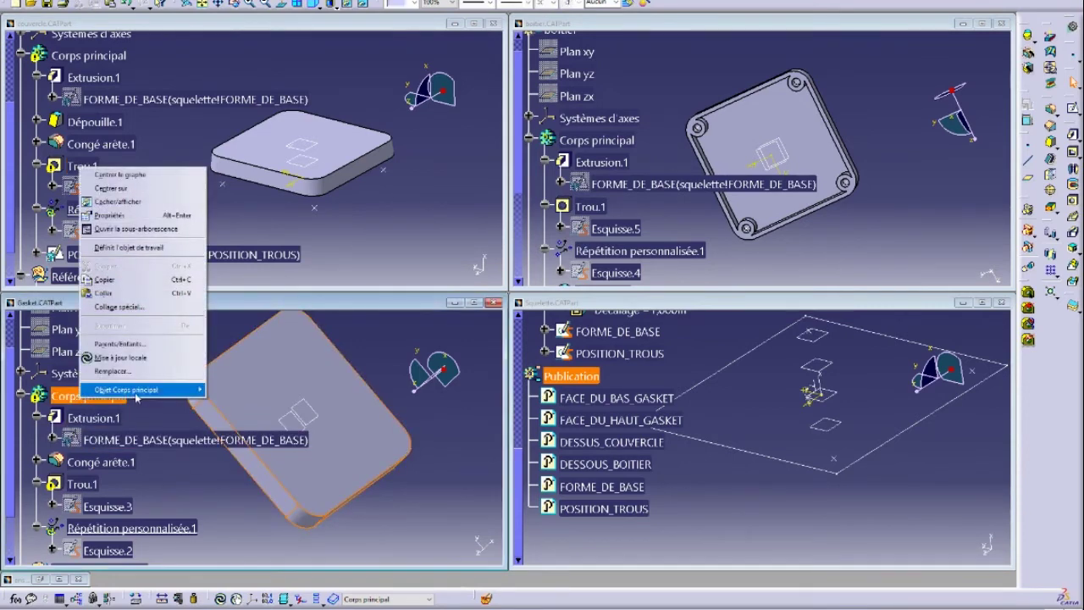
{"action": "mouse_move", "coordinate": [148, 391]}
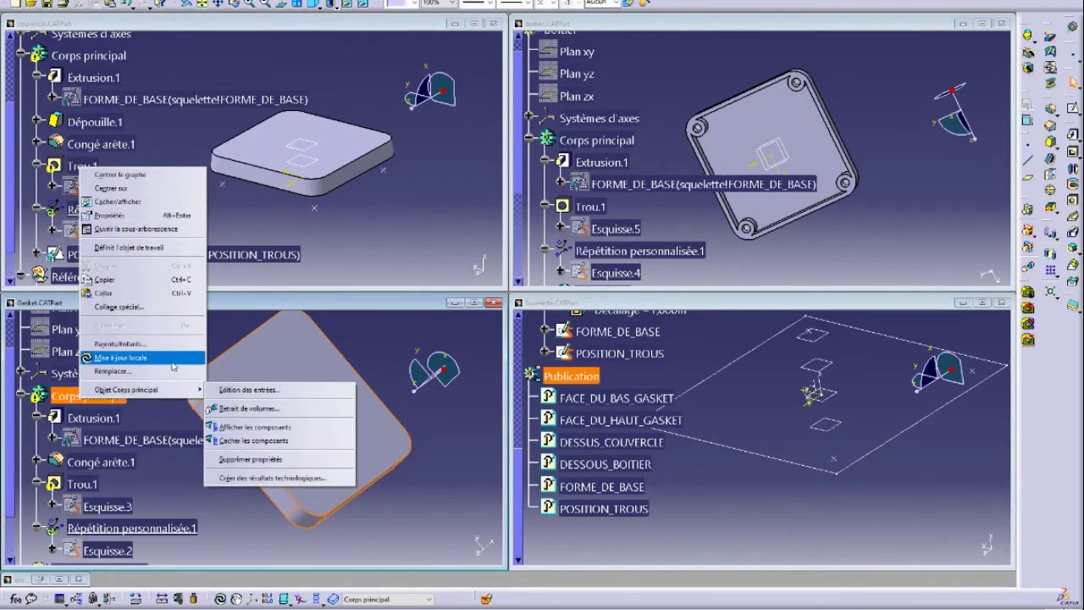
{"action": "left_click", "coordinate": [123, 306]}
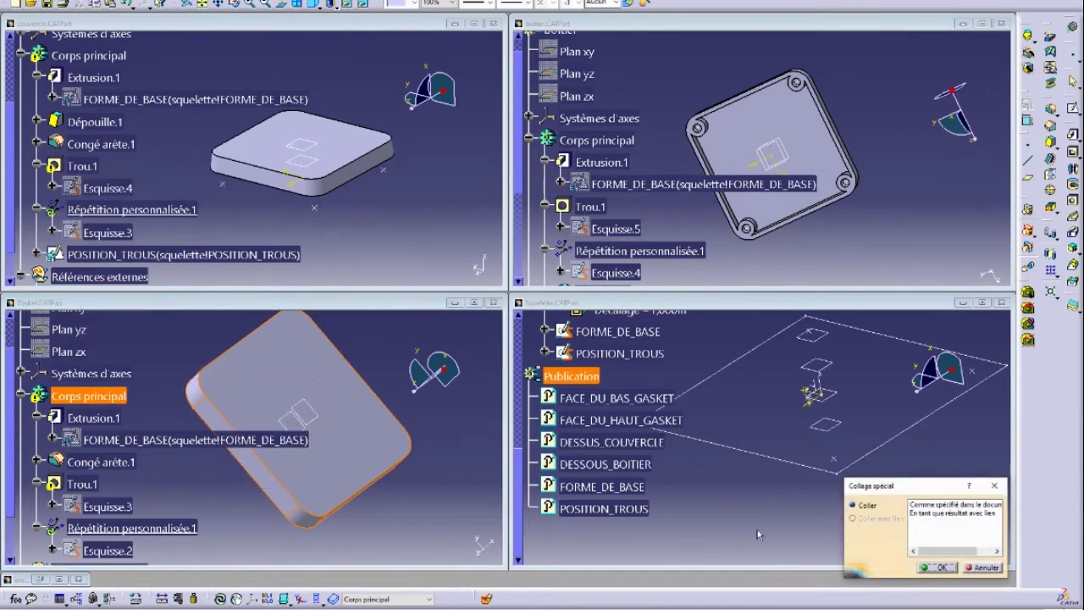
{"action": "double_click", "coordinate": [972, 513]}
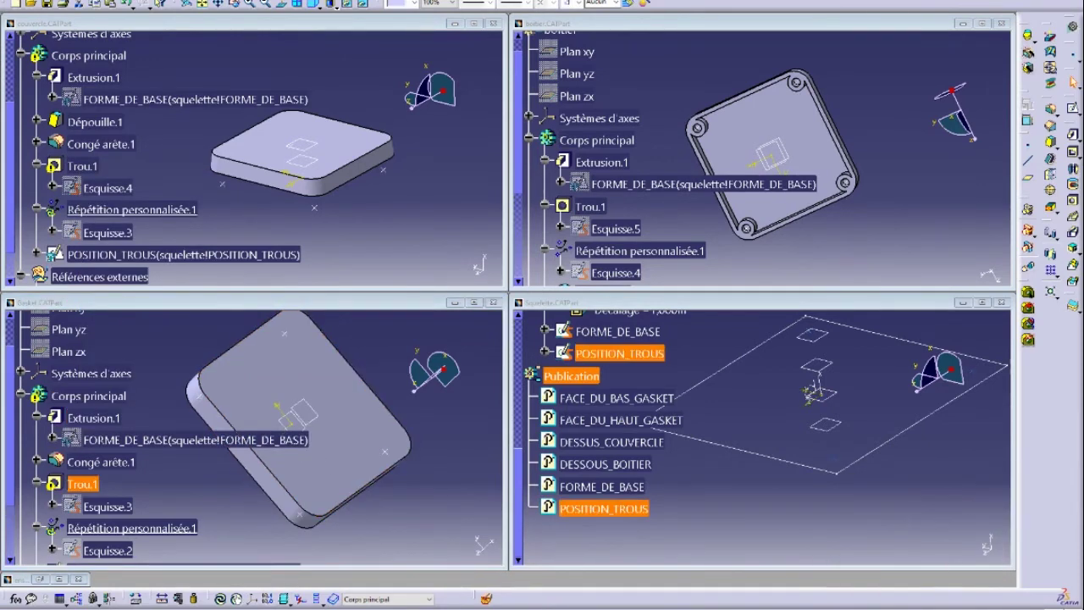
{"action": "left_click", "coordinate": [449, 491]}
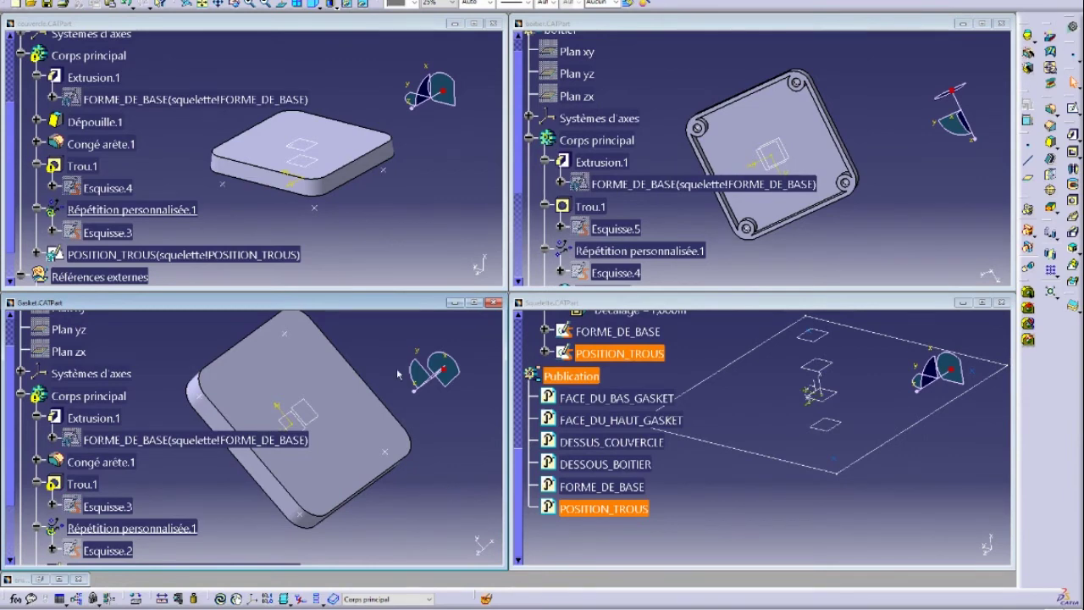
{"action": "left_click", "coordinate": [742, 500]}
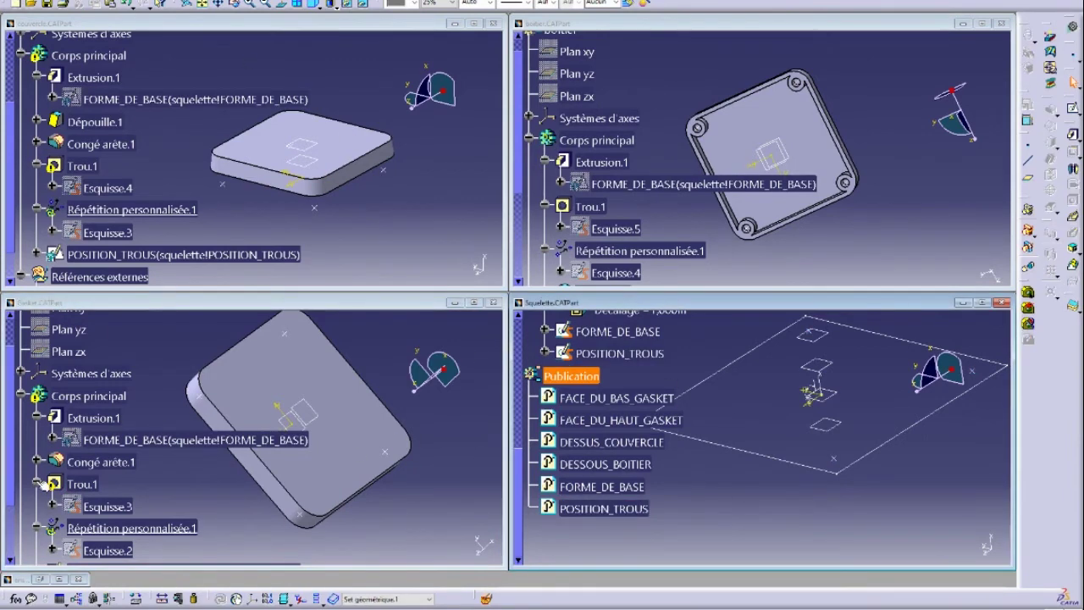
{"action": "scroll", "coordinate": [46, 483], "scroll_direction": "down", "scroll_amount": 3}
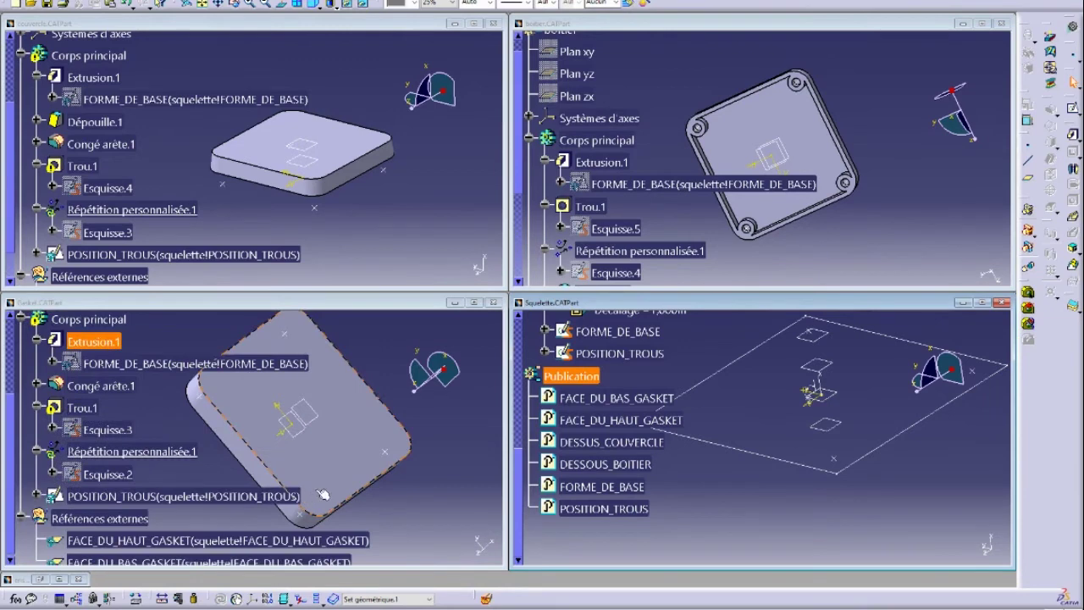
{"action": "left_click", "coordinate": [59, 410]}
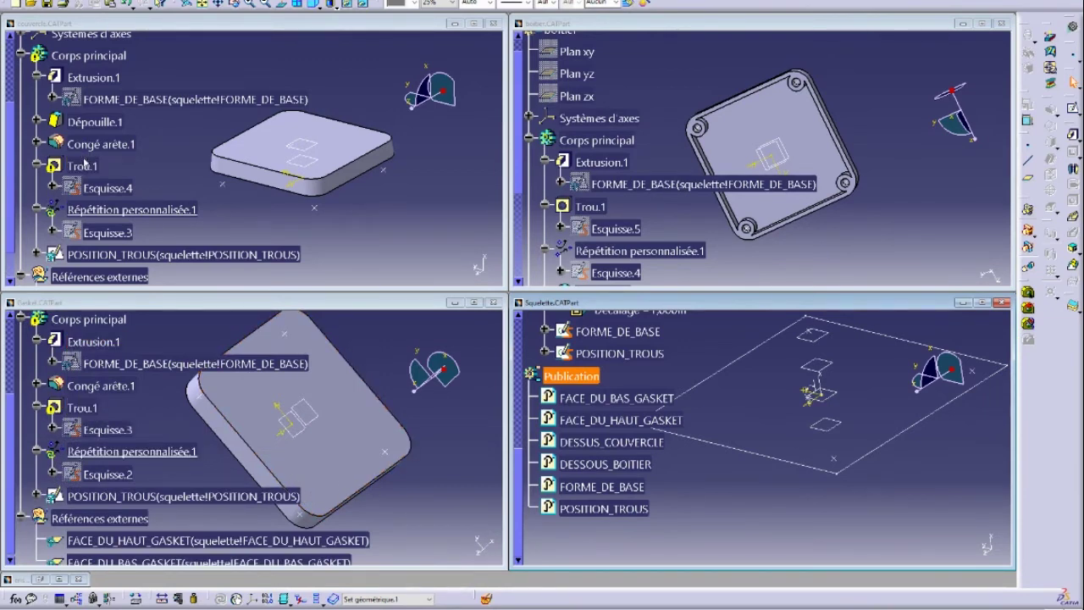
- Show the couvercle's hidden hole sketch Esquisse.4 under Trou.1 and view it edge-on against the lid
{"action": "middle_click_drag", "start_coordinate": [338, 213], "coordinate": [224, 231]}
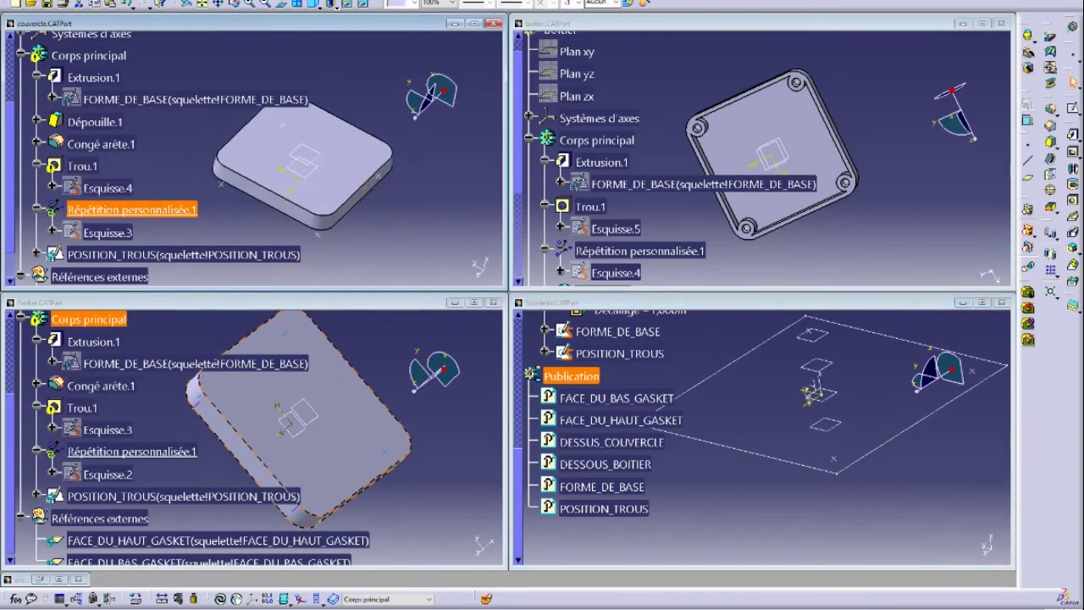
{"action": "right_click", "coordinate": [113, 187]}
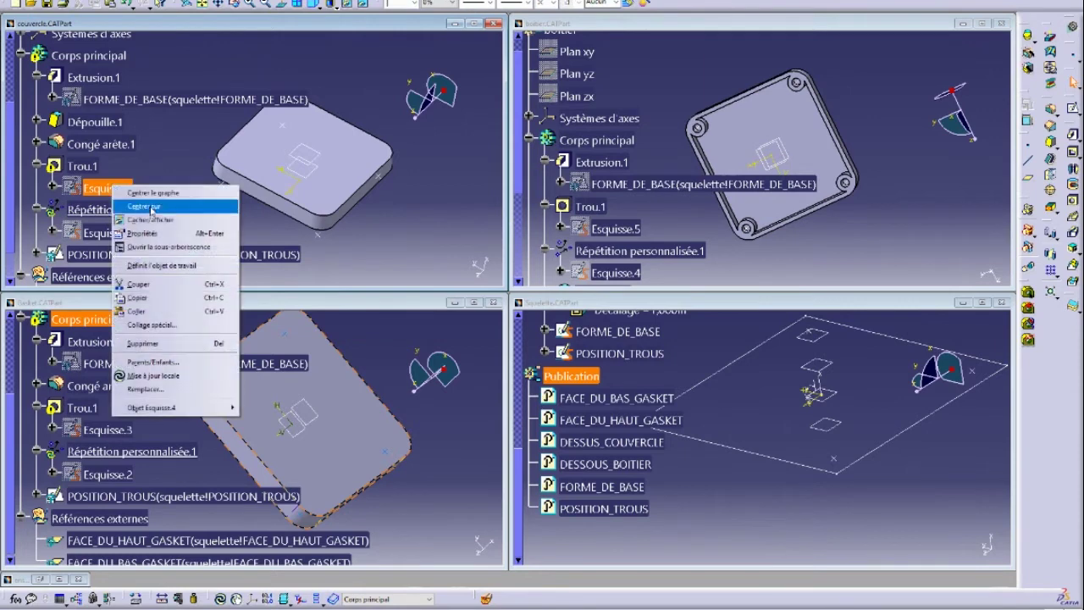
{"action": "left_click", "coordinate": [155, 222]}
{"action": "middle_click_drag", "start_coordinate": [271, 195], "coordinate": [295, 121]}
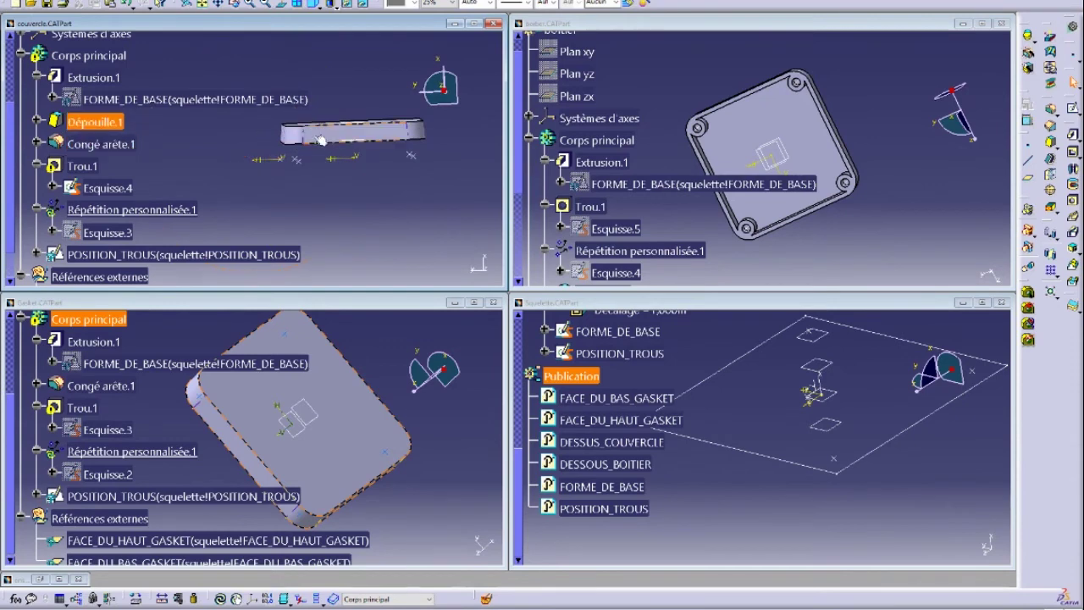
- Change the sketch support of the couvercle's Esquisse.4 to the DESSUS_COUVERCLE plane, keeping the Glissante type
{"action": "left_click", "coordinate": [101, 195]}
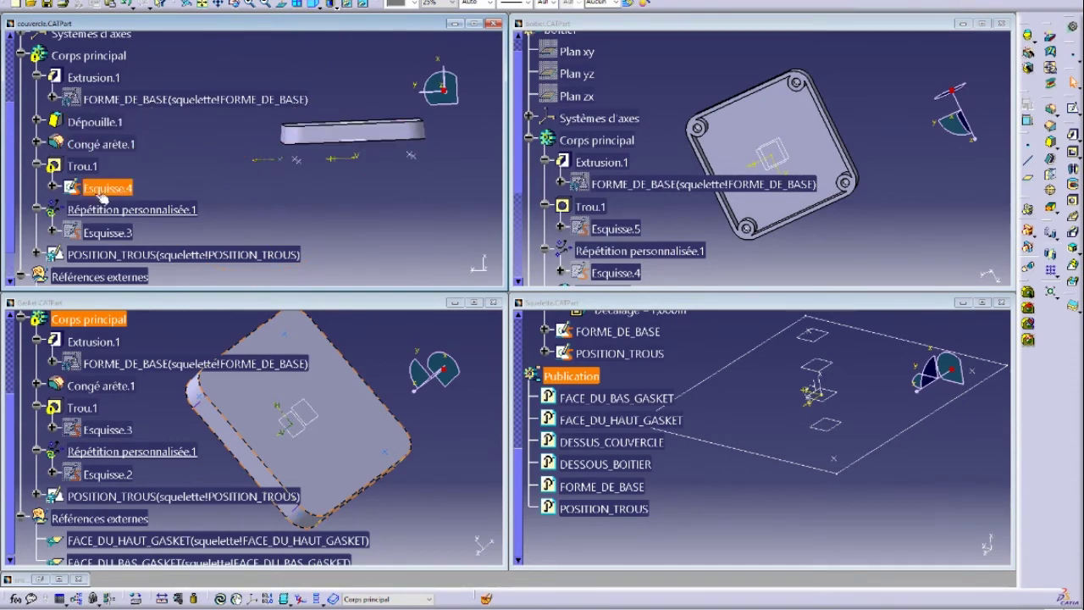
{"action": "right_click", "coordinate": [102, 195]}
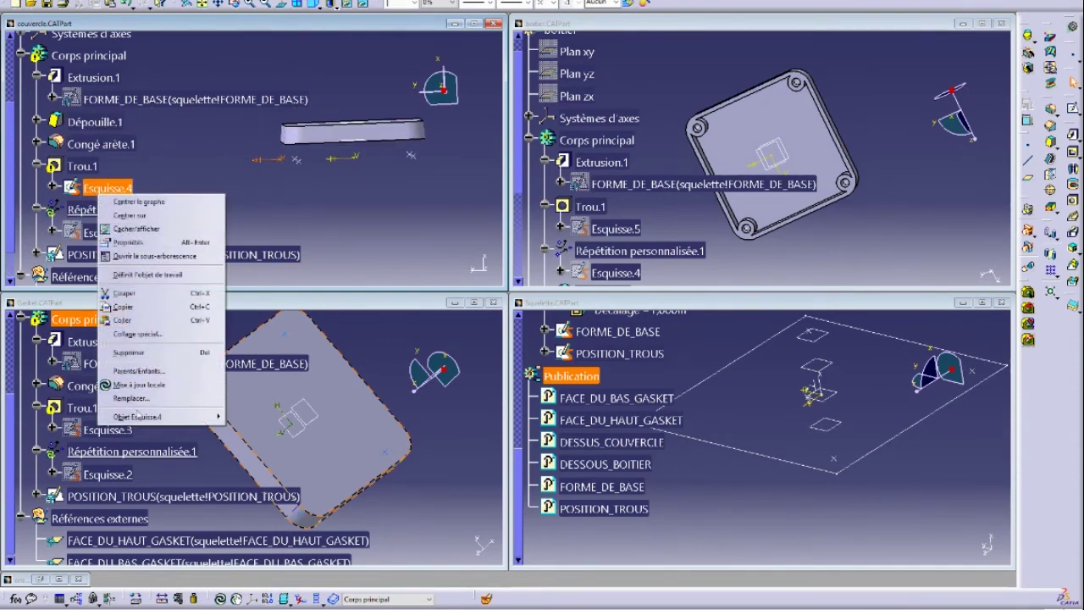
{"action": "mouse_move", "coordinate": [139, 416]}
{"action": "left_click", "coordinate": [280, 435]}
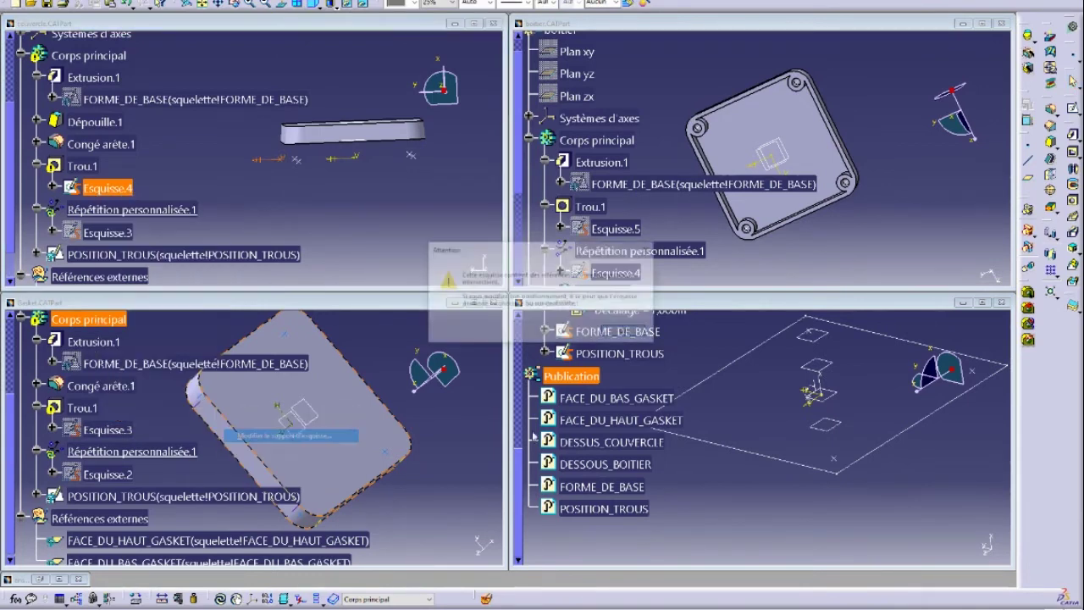
{"action": "left_click", "coordinate": [626, 332]}
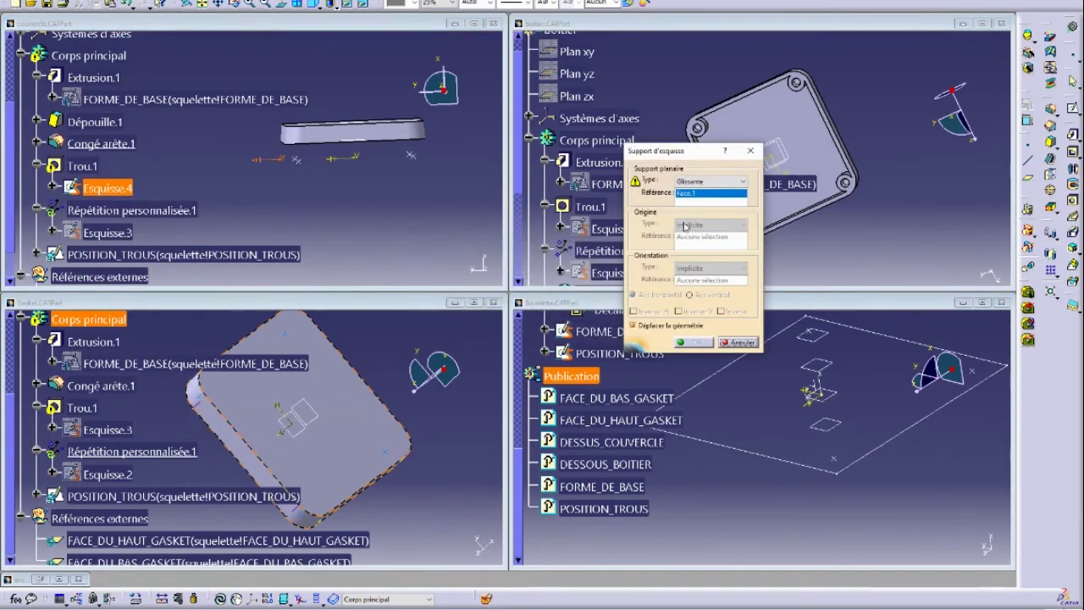
{"action": "middle_click_drag", "start_coordinate": [361, 164], "coordinate": [309, 204]}
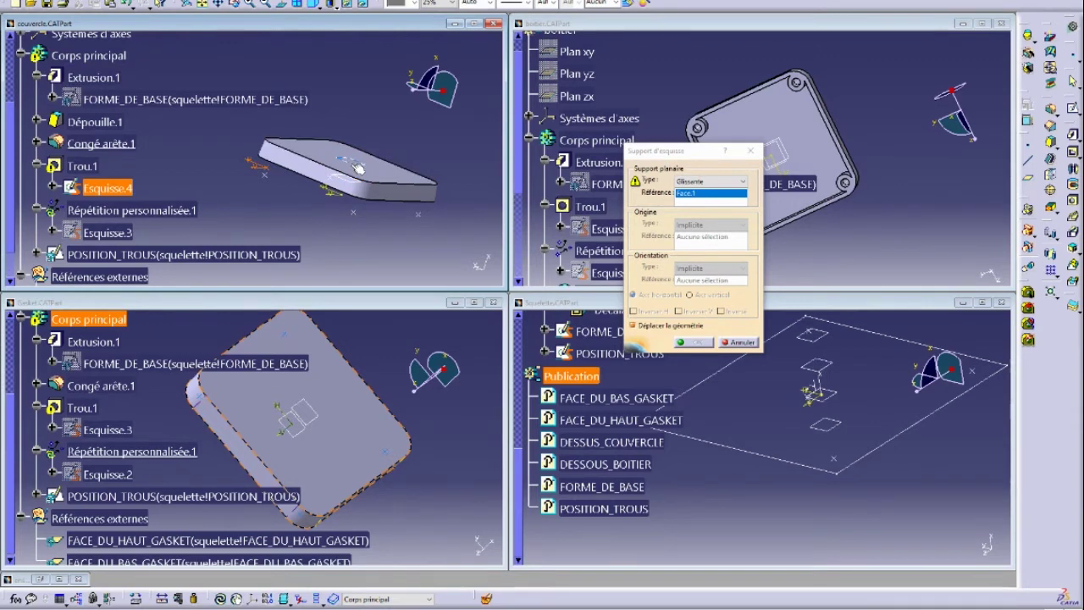
{"action": "scroll", "coordinate": [182, 233], "scroll_direction": "down", "scroll_amount": 2}
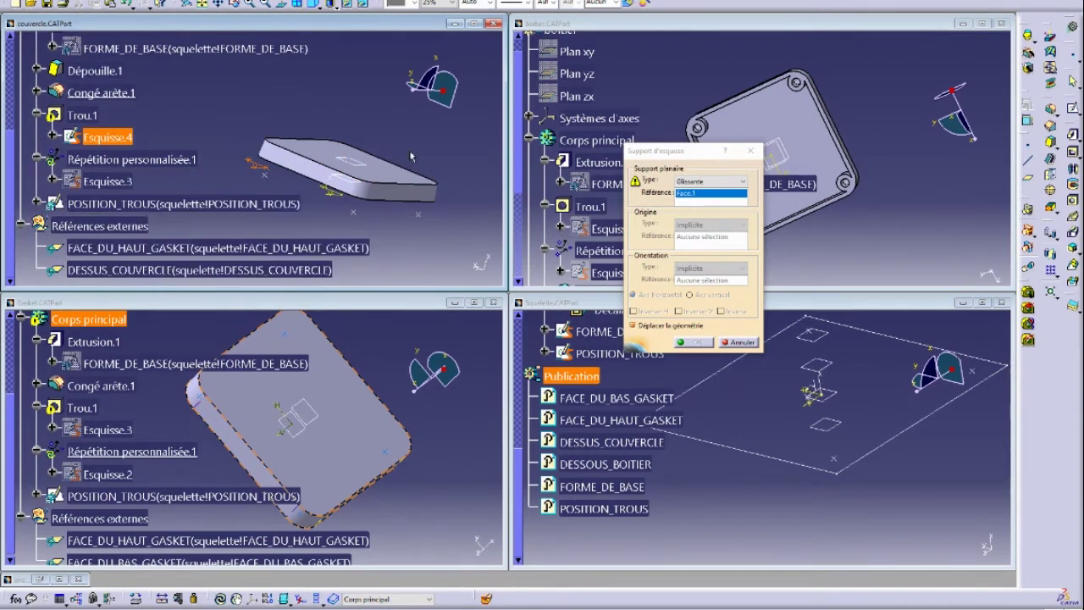
{"action": "left_click", "coordinate": [354, 163]}
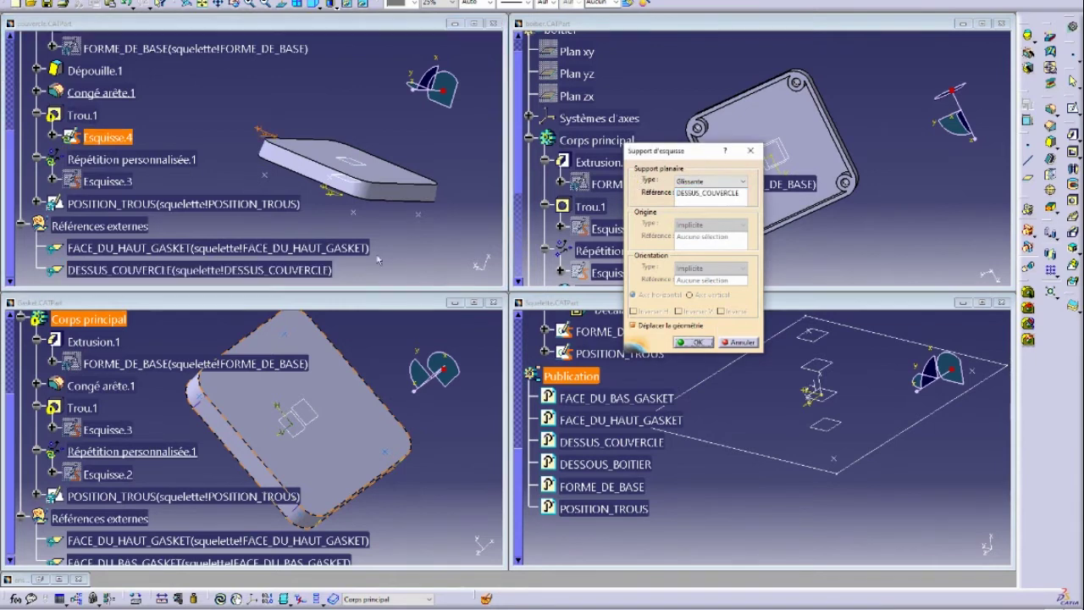
{"action": "left_click", "coordinate": [693, 344]}
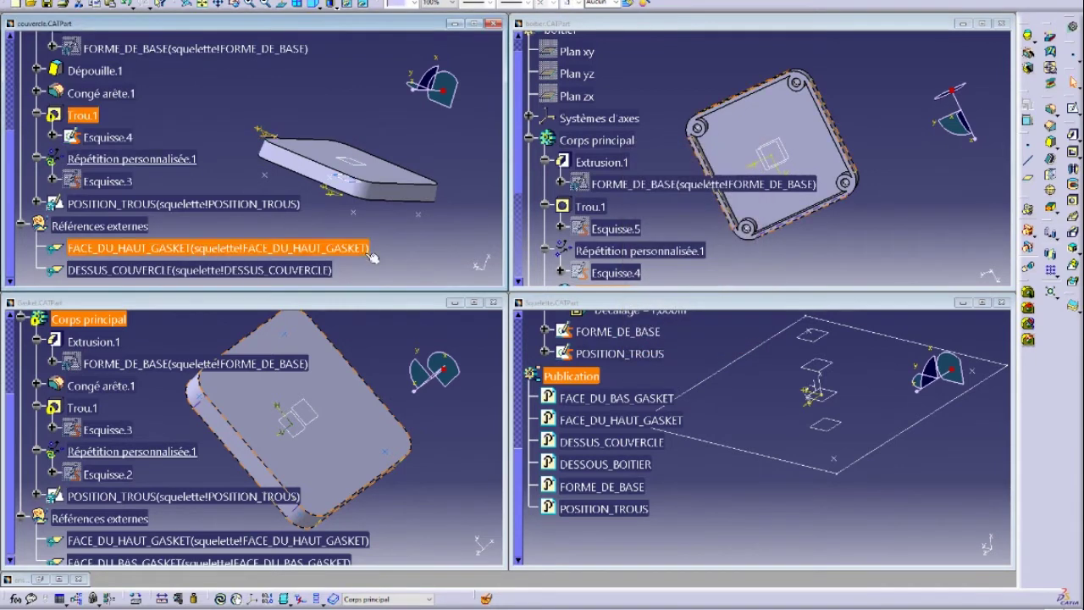
- Replace Esquisse.3 with the linked POSITION_TROUS as the positions of the couvercle's Répétition personnalisée.1, including the corresponding Sommet point
{"action": "middle_click_drag", "start_coordinate": [450, 251], "coordinate": [302, 199]}
{"action": "middle_click_drag", "start_coordinate": [273, 127], "coordinate": [218, 140]}
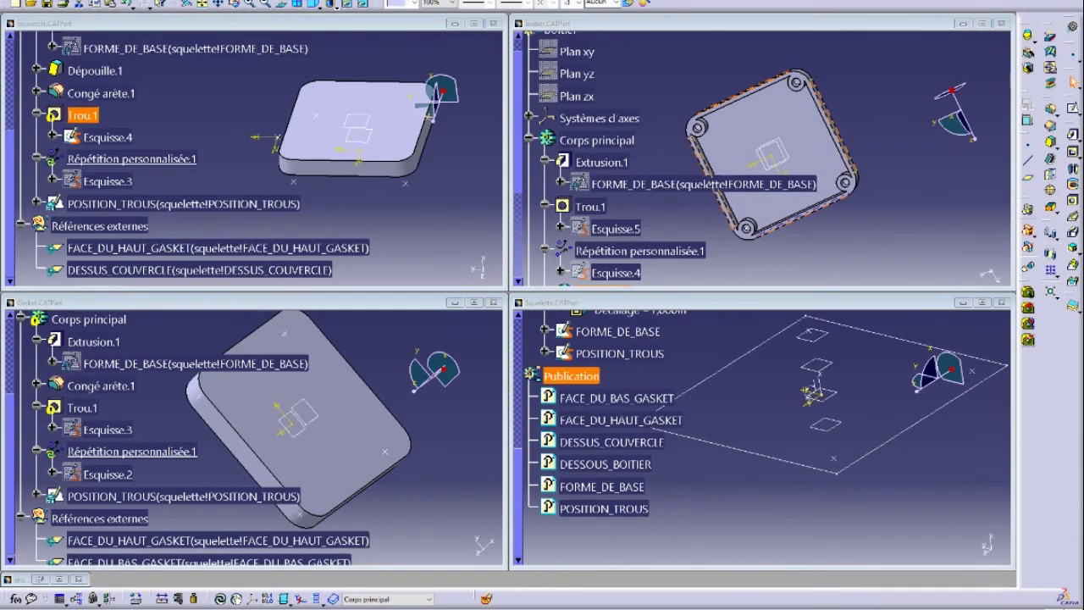
{"action": "left_click", "coordinate": [393, 213]}
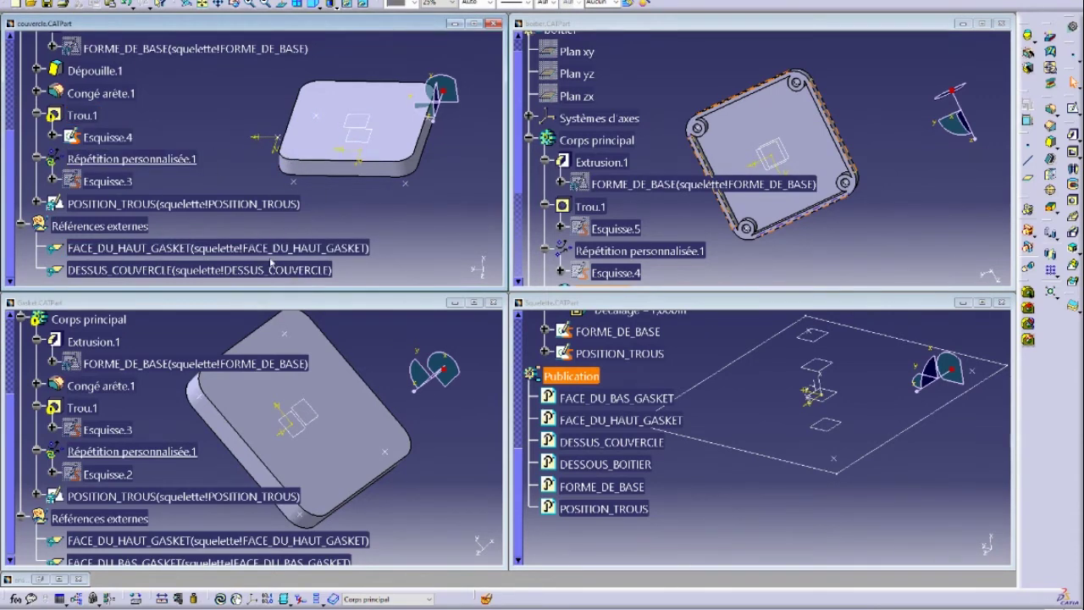
{"action": "left_click", "coordinate": [98, 185]}
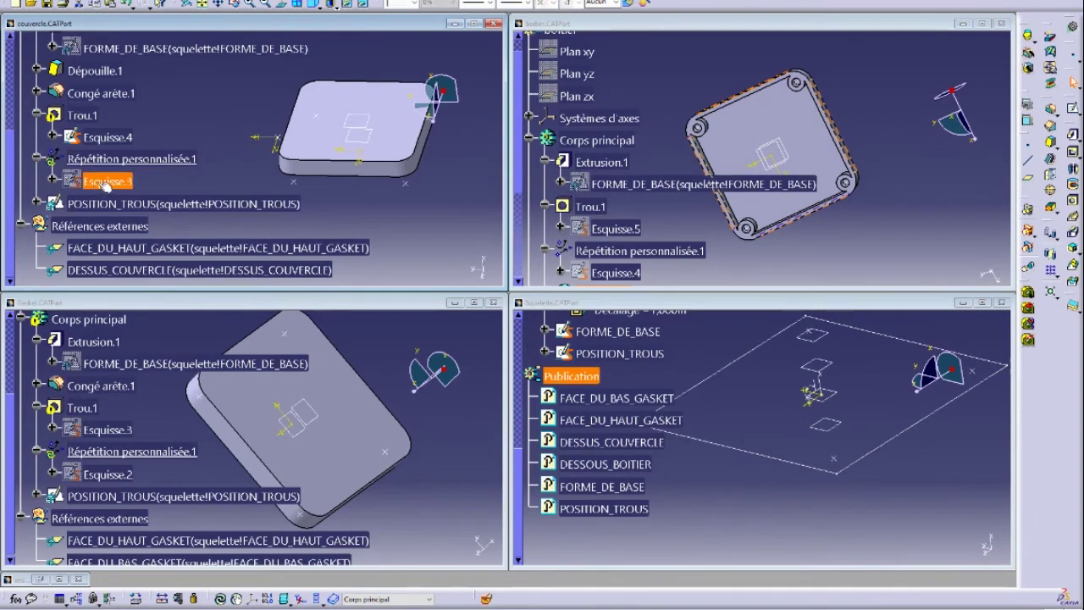
{"action": "right_click", "coordinate": [106, 186]}
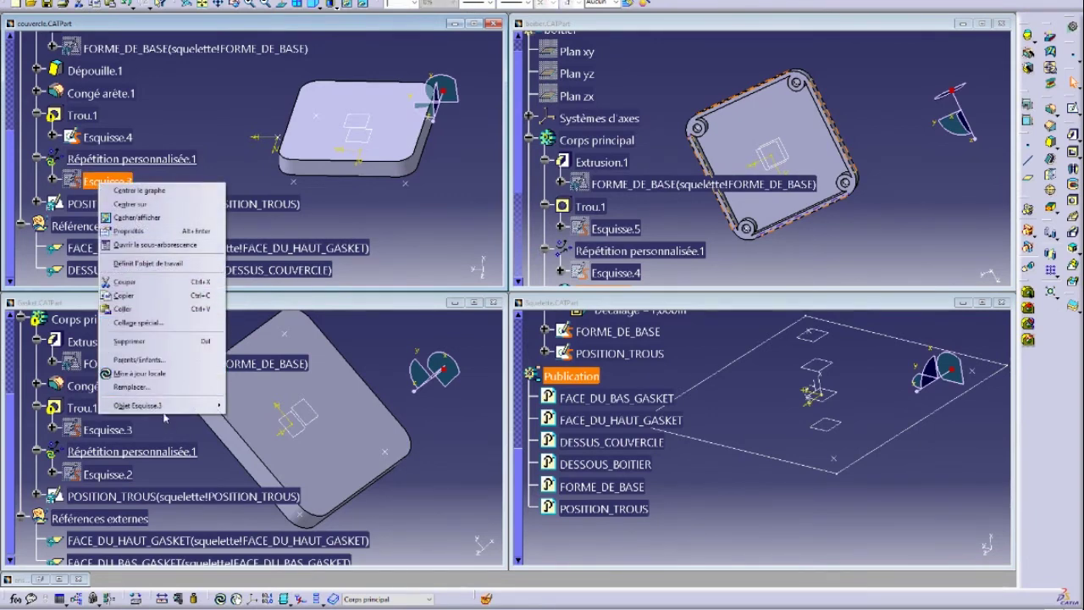
{"action": "left_click", "coordinate": [131, 386]}
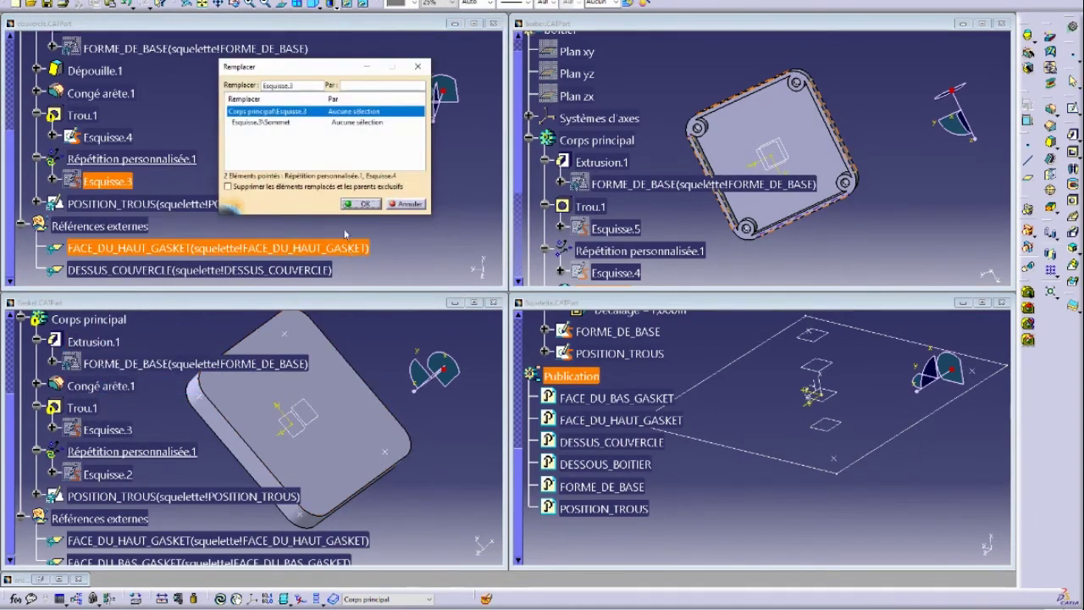
{"action": "left_click_drag", "start_coordinate": [319, 68], "coordinate": [587, 79]}
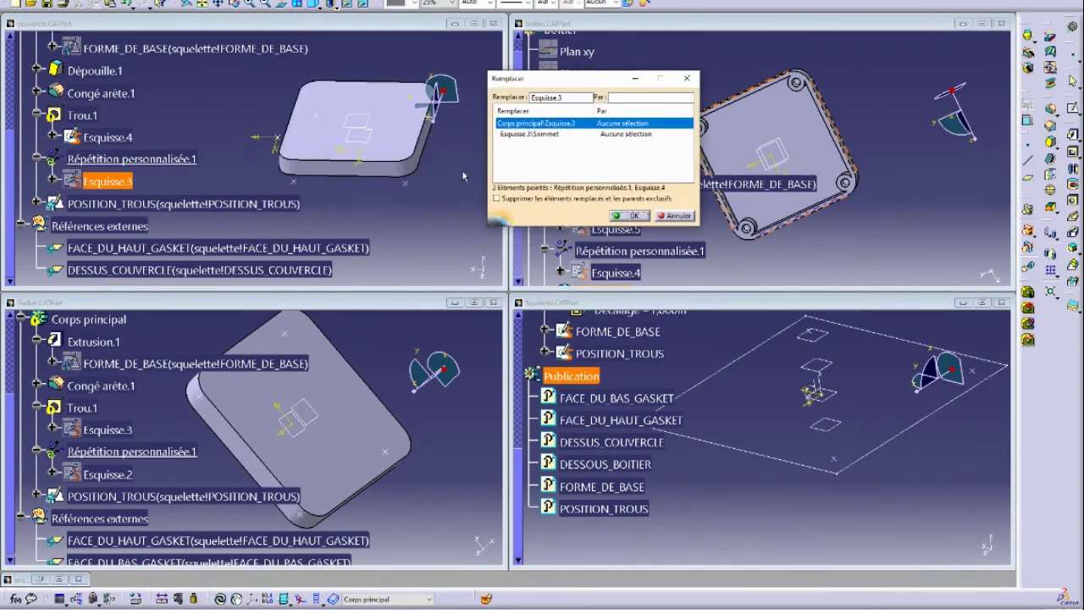
{"action": "left_click", "coordinate": [116, 203]}
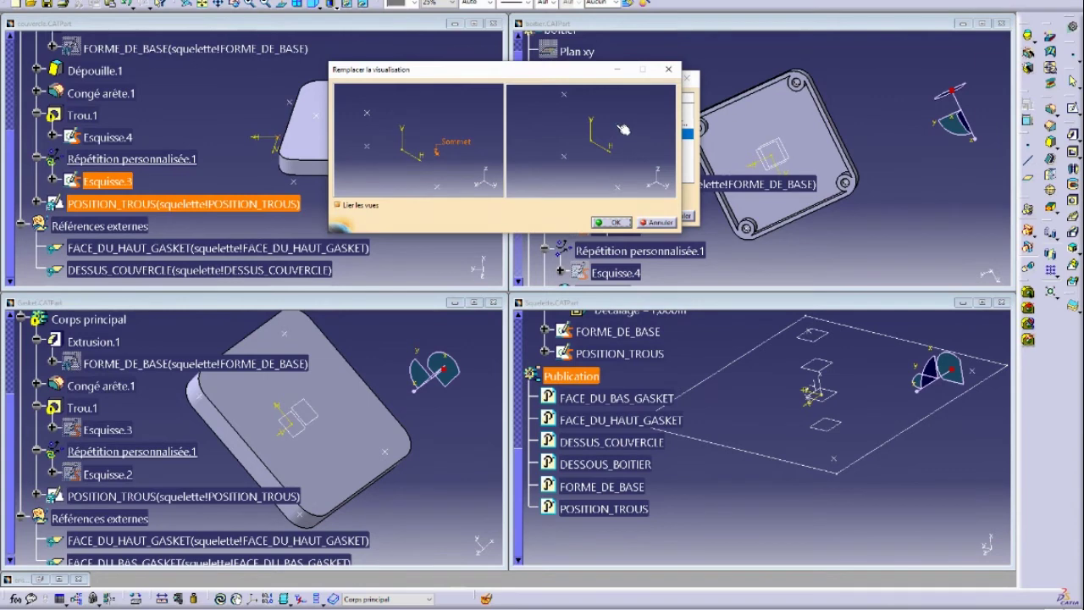
{"action": "left_click", "coordinate": [611, 222]}
{"action": "middle_click_drag", "start_coordinate": [368, 219], "coordinate": [254, 158]}
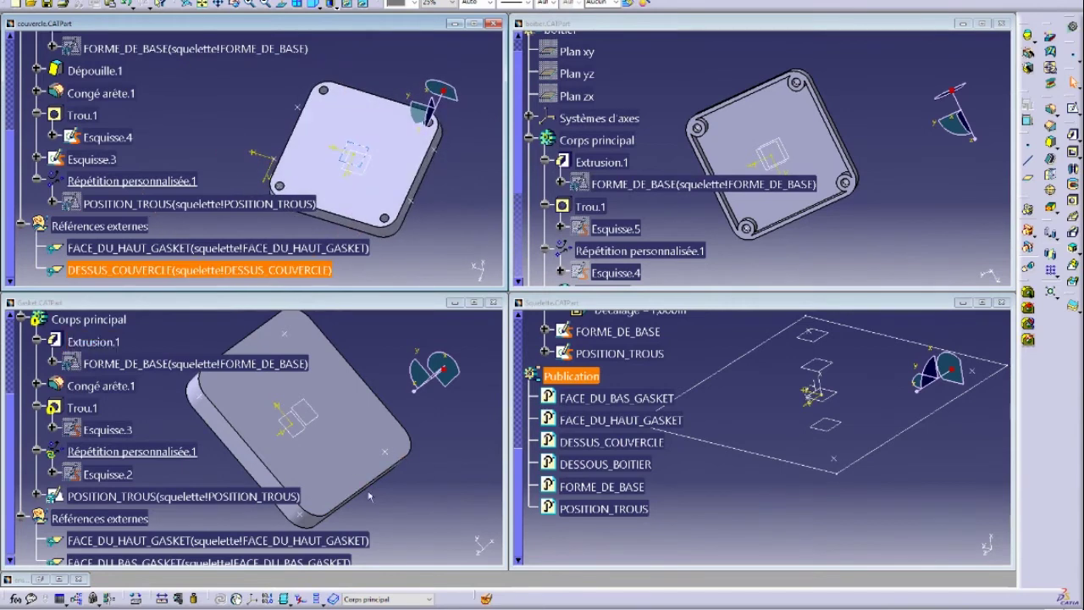
- Replace Esquisse.2 with the linked POSITION_TROUS in the Gasket's Répétition personnalisée.1, including the corresponding Sommet point
{"action": "left_click", "coordinate": [434, 464]}
{"action": "left_click", "coordinate": [120, 452]}
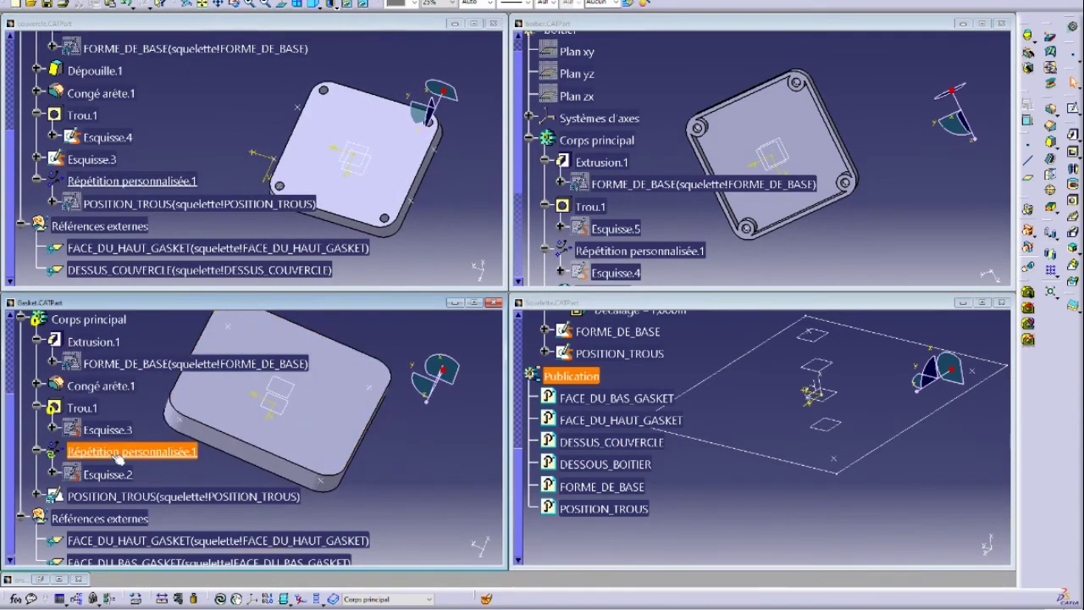
{"action": "right_click", "coordinate": [119, 476]}
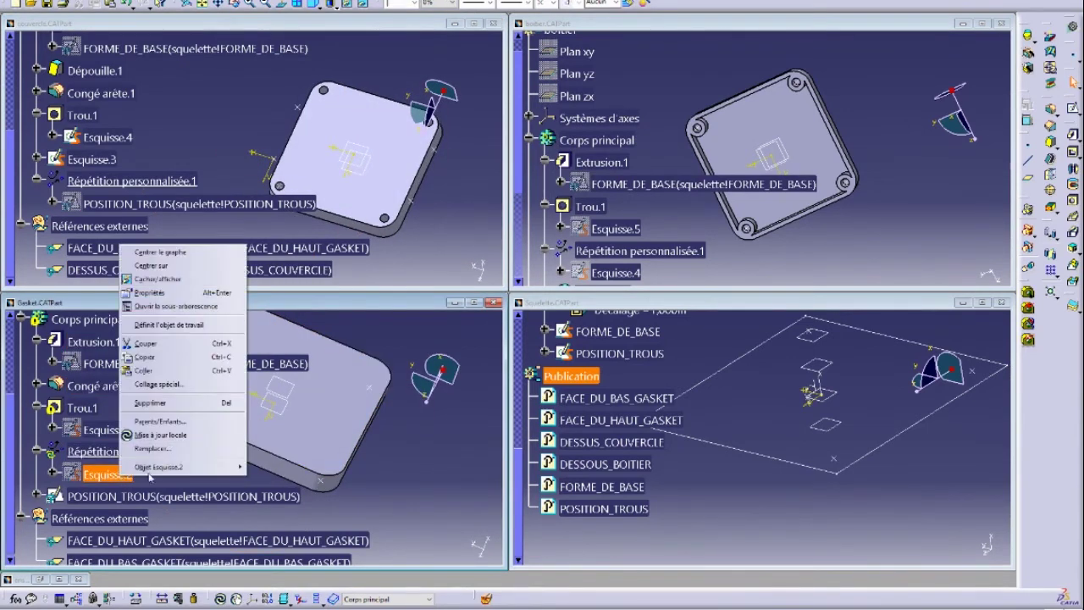
{"action": "mouse_move", "coordinate": [183, 467]}
{"action": "left_click", "coordinate": [152, 448]}
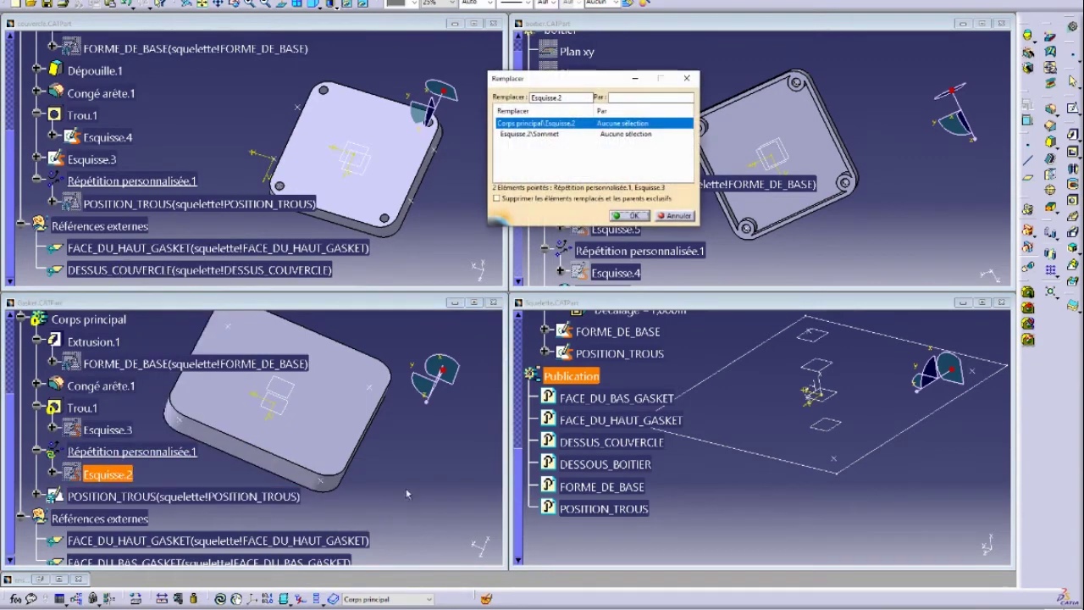
{"action": "scroll", "coordinate": [314, 471], "scroll_direction": "down", "scroll_amount": 3}
{"action": "left_click", "coordinate": [118, 370]}
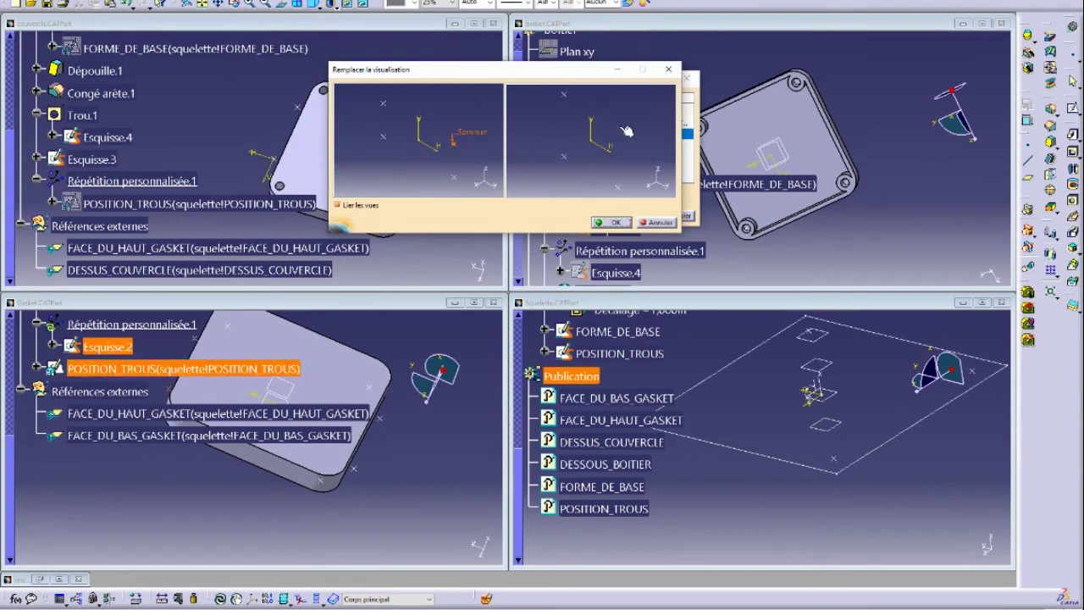
{"action": "left_click", "coordinate": [615, 222]}
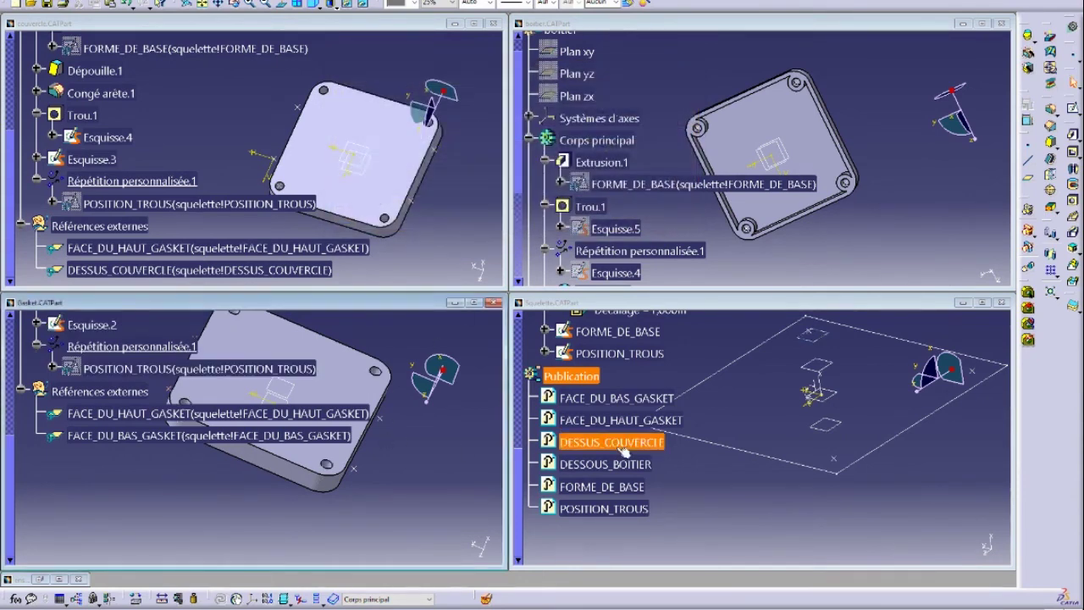
- Replace Esquisse.4 with the linked POSITION_TROUS in the boitier's Répétition personnalisée.1, matching the Sommet point and removing the replaced sketch
{"action": "middle_click_drag", "start_coordinate": [763, 247], "coordinate": [744, 130]}
{"action": "left_click", "coordinate": [638, 230]}
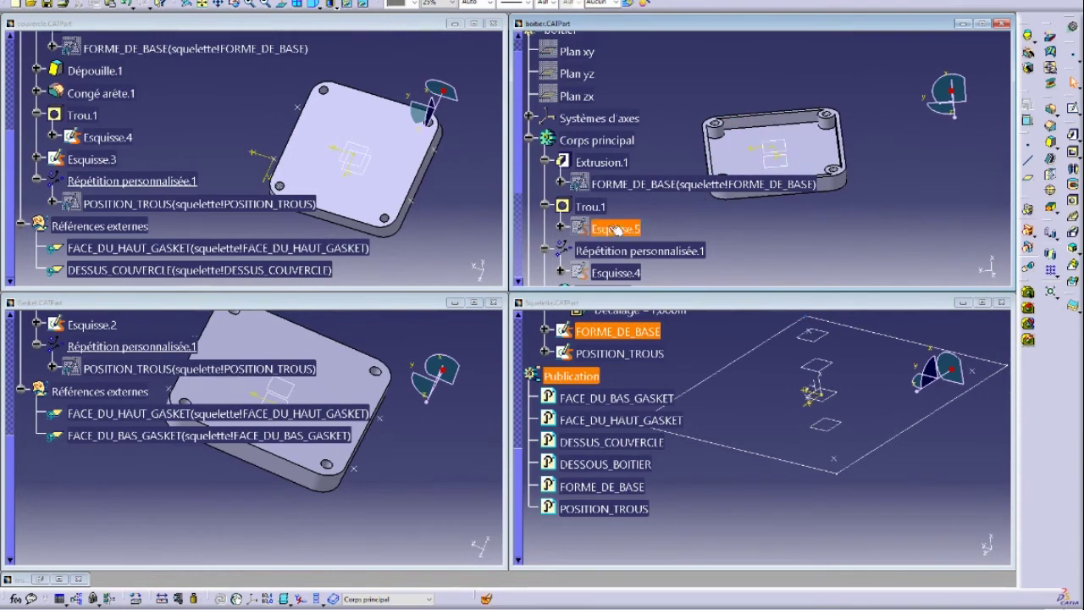
{"action": "left_click", "coordinate": [616, 272]}
{"action": "right_click", "coordinate": [620, 271]}
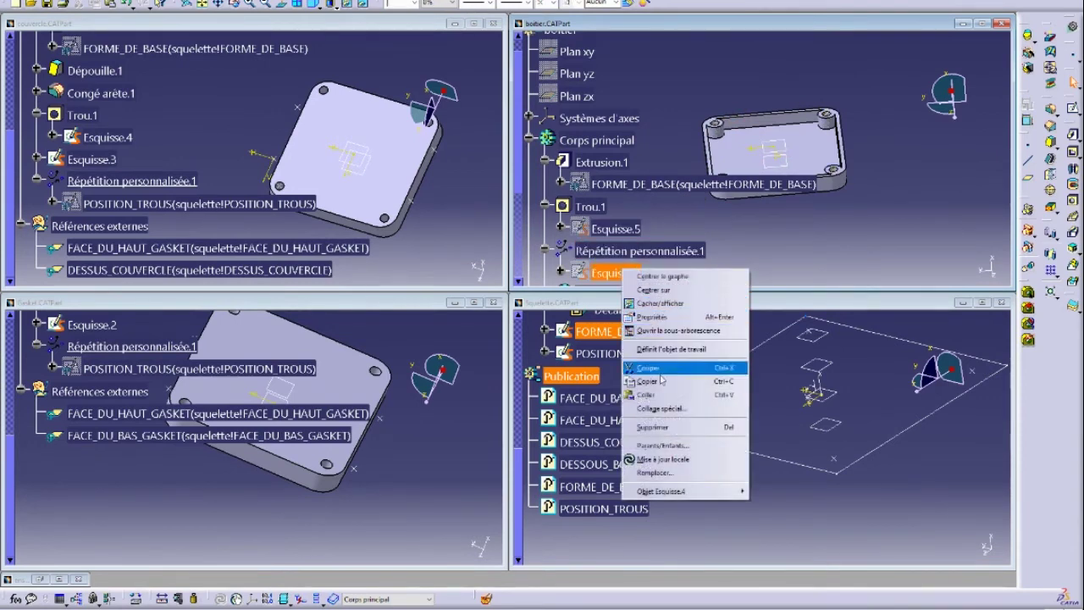
{"action": "left_click", "coordinate": [654, 472]}
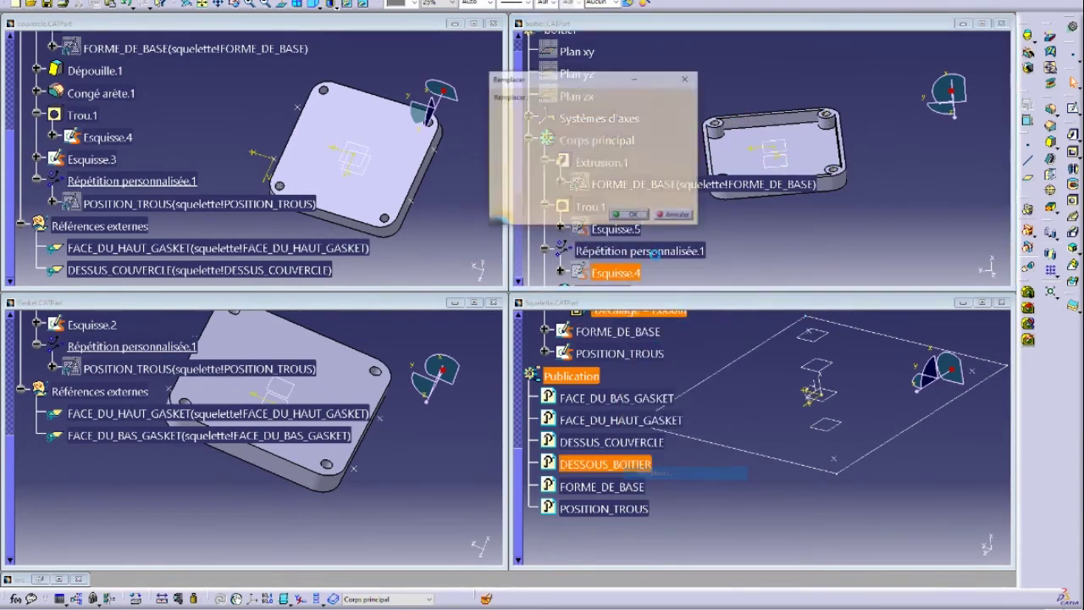
{"action": "left_click_drag", "start_coordinate": [580, 83], "coordinate": [289, 111]}
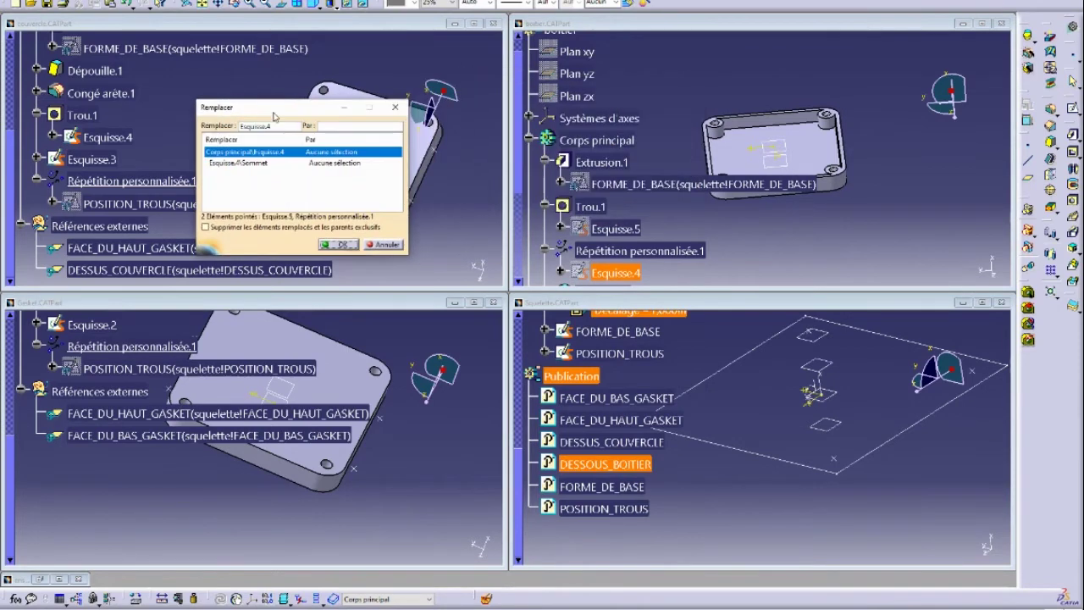
{"action": "scroll", "coordinate": [663, 100], "scroll_direction": "down", "scroll_amount": 4}
{"action": "scroll", "coordinate": [644, 138], "scroll_direction": "down", "scroll_amount": 1}
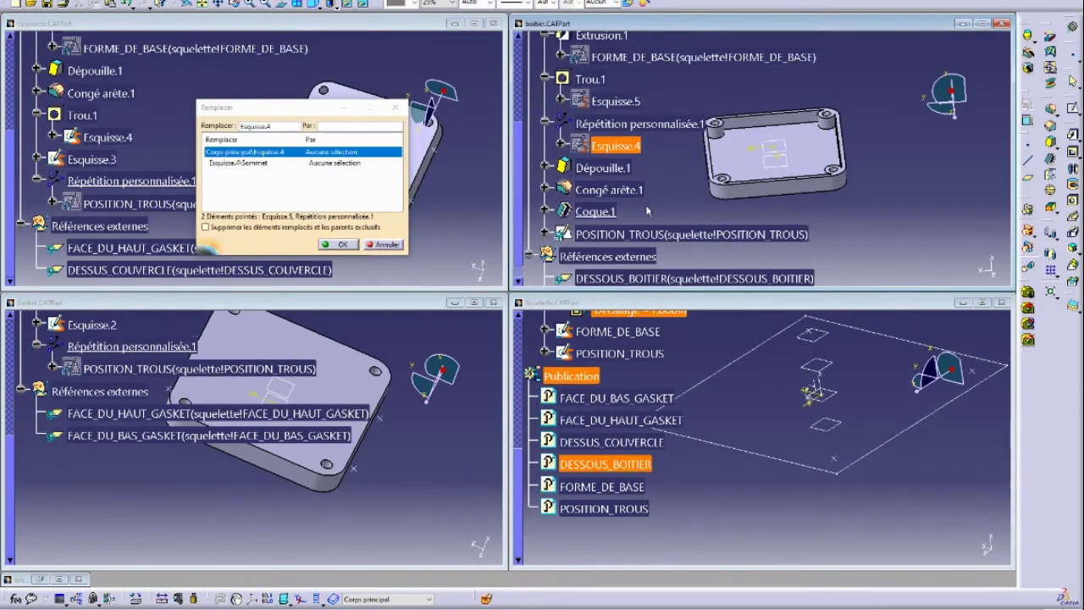
{"action": "left_click", "coordinate": [652, 235]}
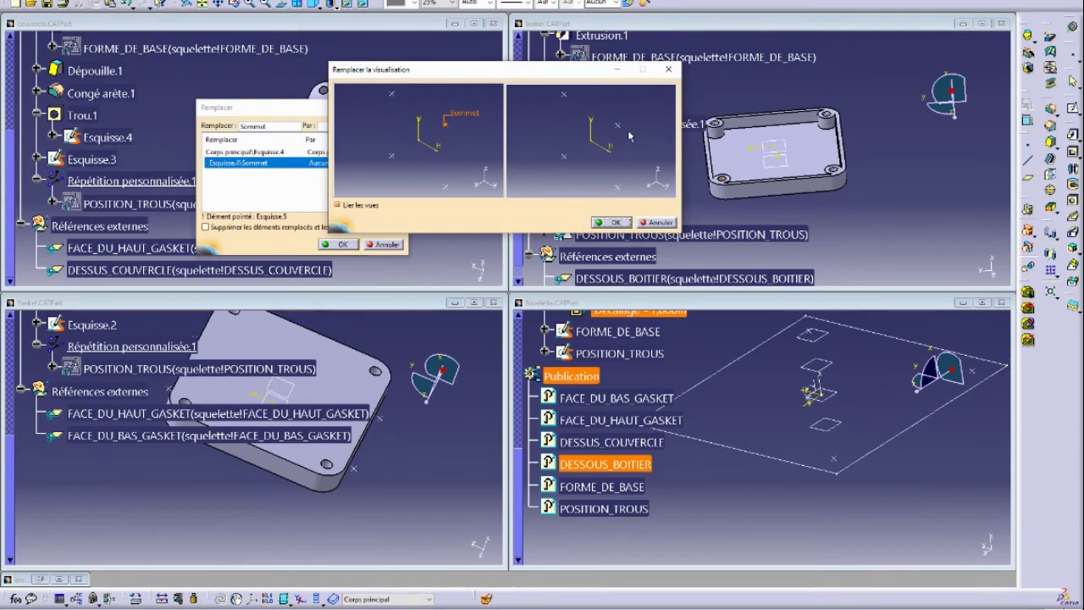
{"action": "left_click", "coordinate": [240, 246]}
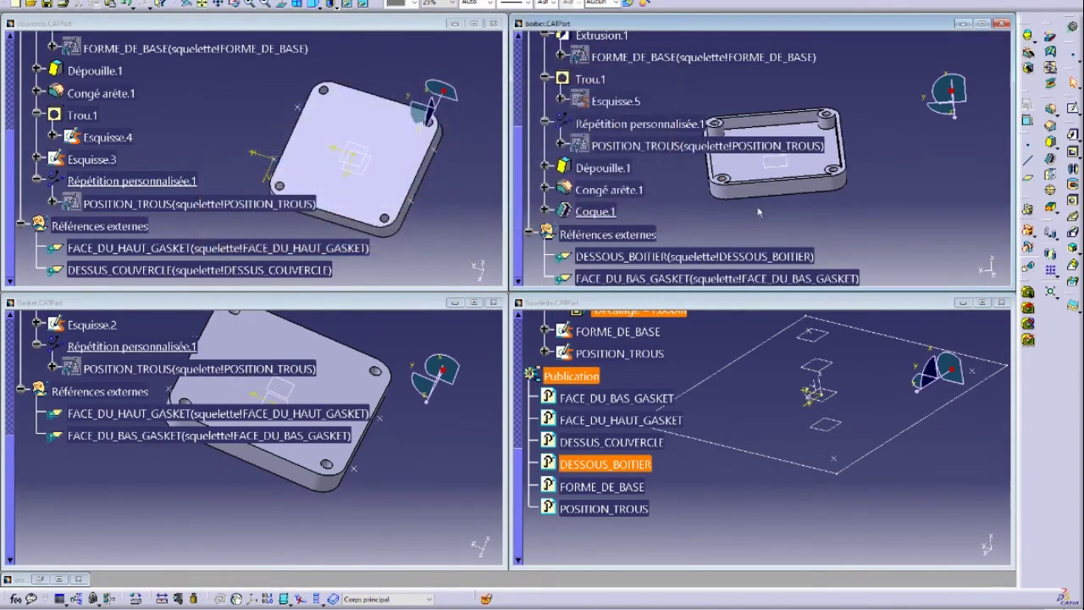
- Delete the unused Esquisse.3 from the couvercle
{"action": "left_click", "coordinate": [453, 227]}
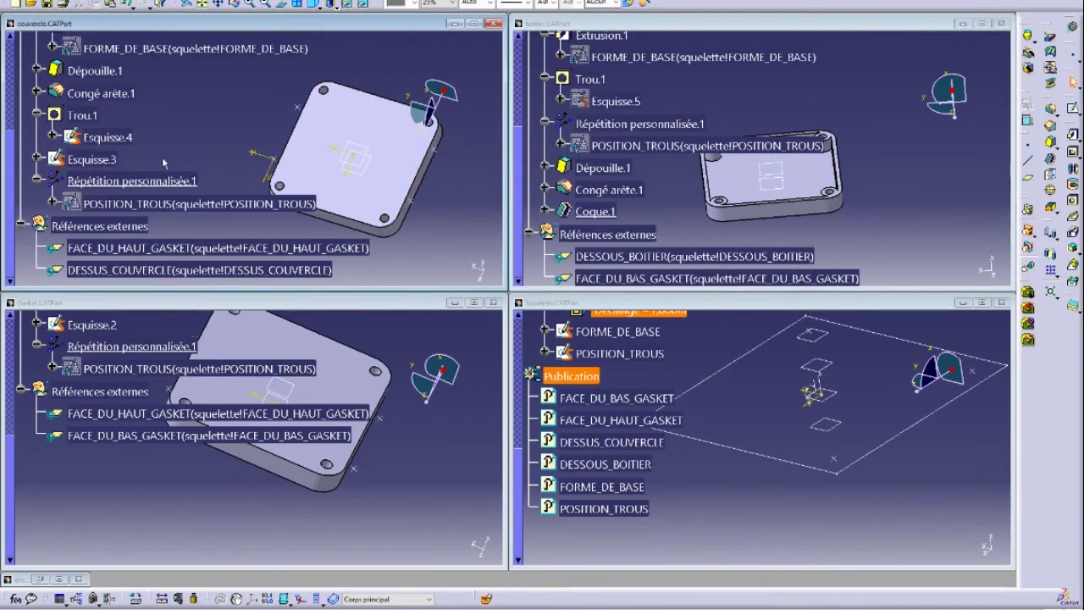
{"action": "left_click", "coordinate": [91, 160]}
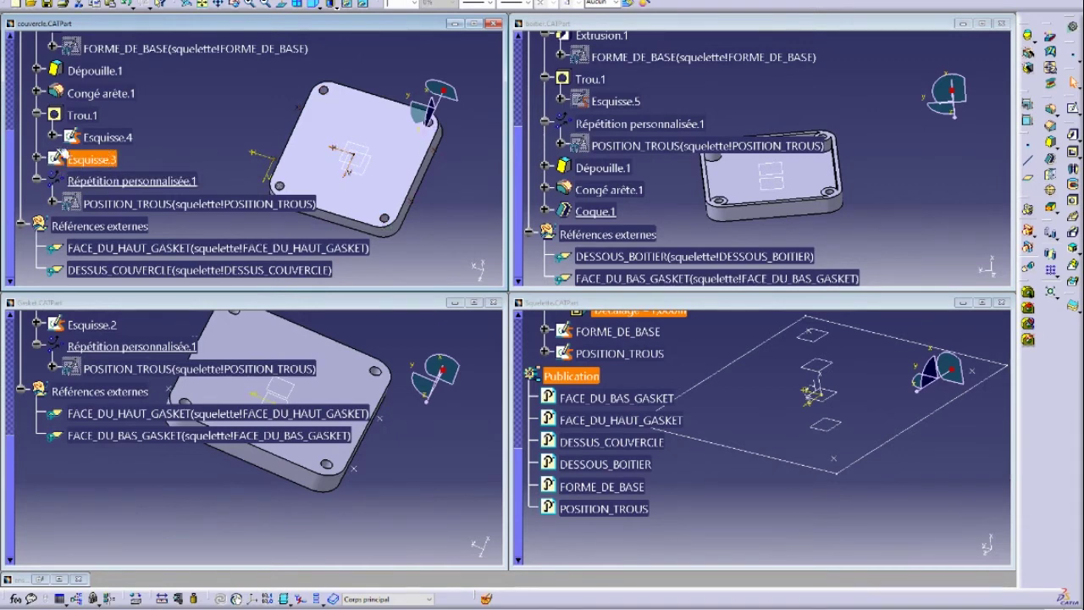
{"action": "key", "text": "Delete"}
- Delete the unused Esquisse.2 from the Gasket without its exclusive parents and inspect the part from the side
{"action": "left_click", "coordinate": [229, 489]}
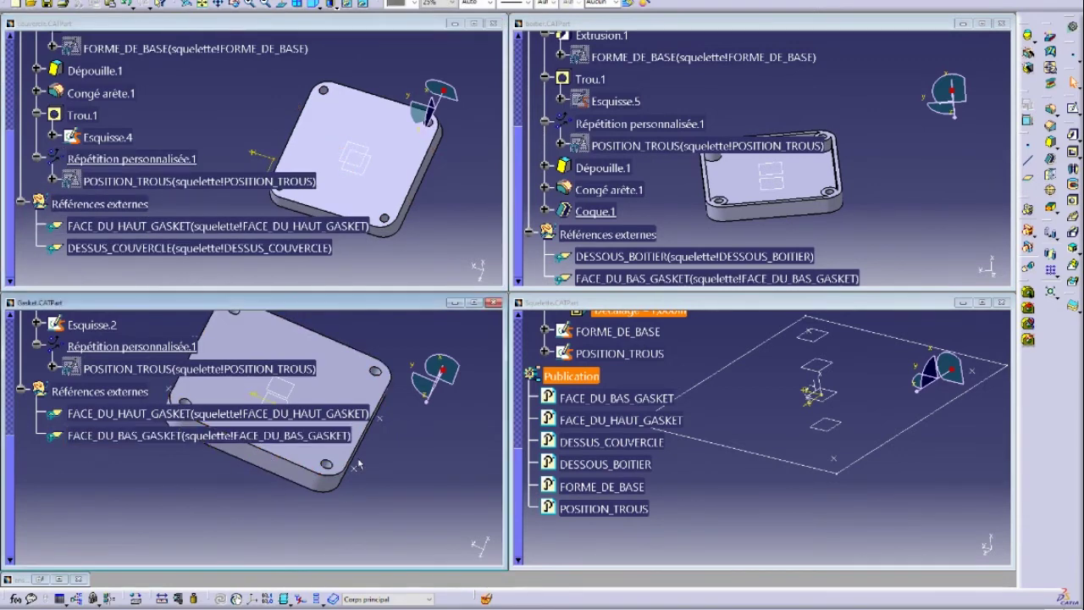
{"action": "left_click", "coordinate": [359, 473]}
{"action": "scroll", "coordinate": [101, 500], "scroll_direction": "up", "scroll_amount": 4}
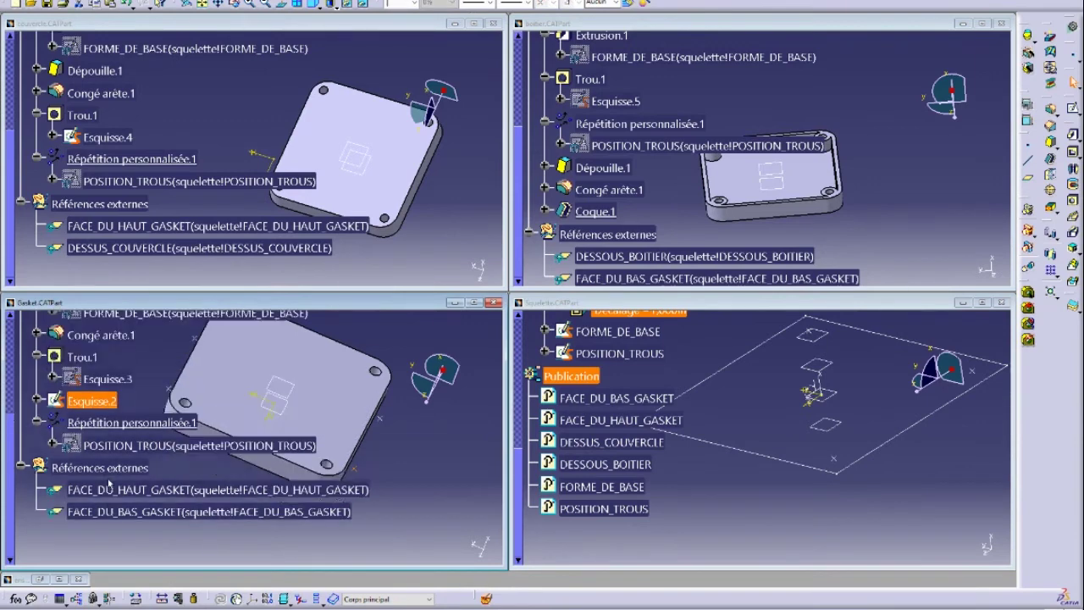
{"action": "key", "text": "Delete"}
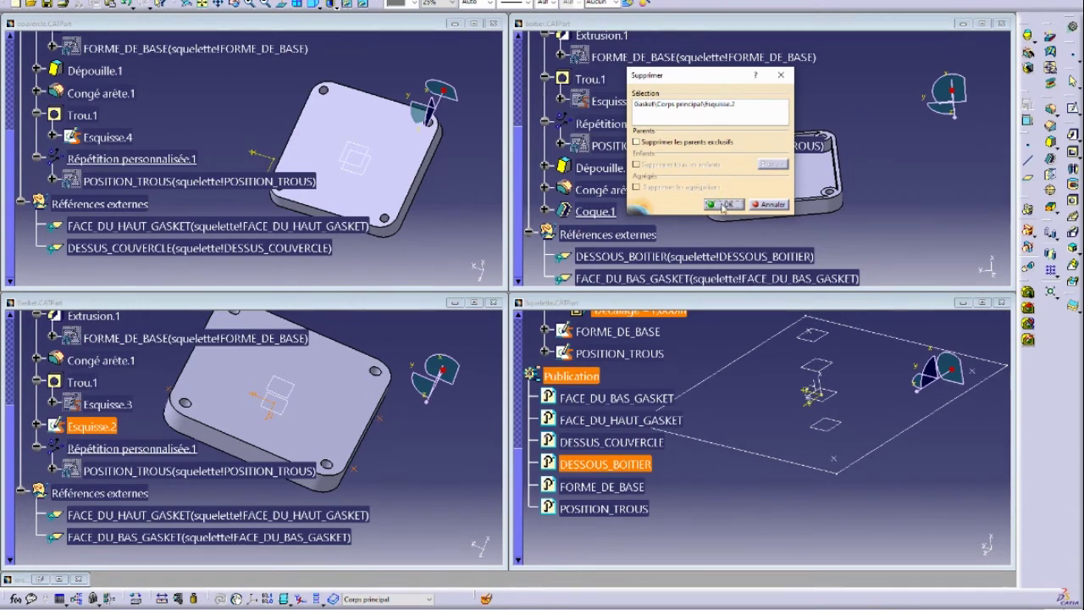
{"action": "left_click", "coordinate": [722, 205]}
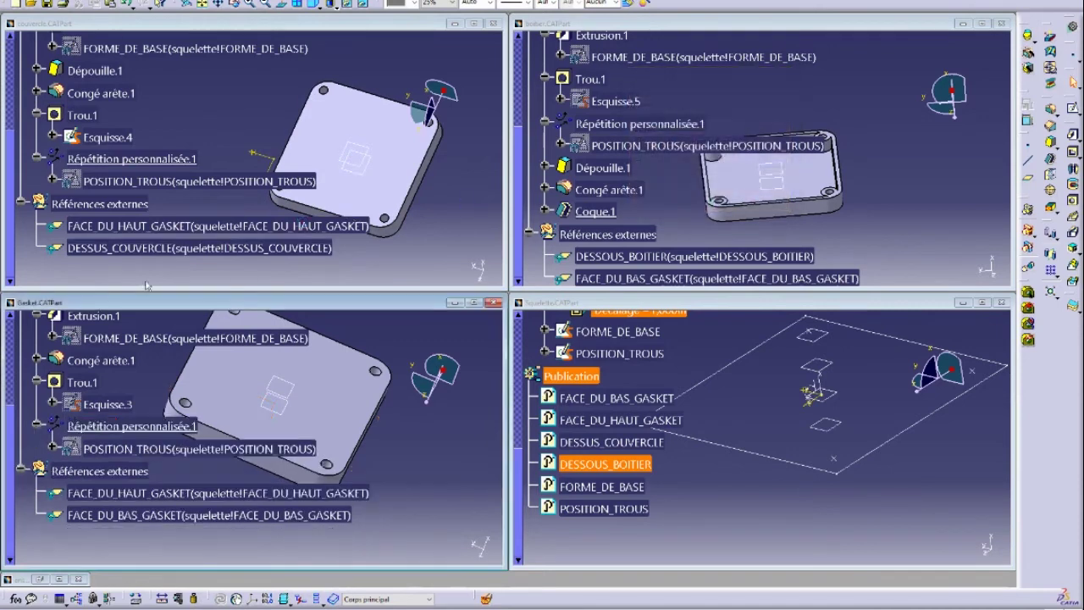
{"action": "mouse_move", "coordinate": [357, 437]}
{"action": "middle_mouse_down"}
{"action": "mouse_move", "coordinate": [373, 427]}
{"action": "mouse_move", "coordinate": [364, 424]}
{"action": "mouse_move", "coordinate": [356, 435]}
{"action": "mouse_move", "coordinate": [373, 441]}
{"action": "middle_mouse_up"}
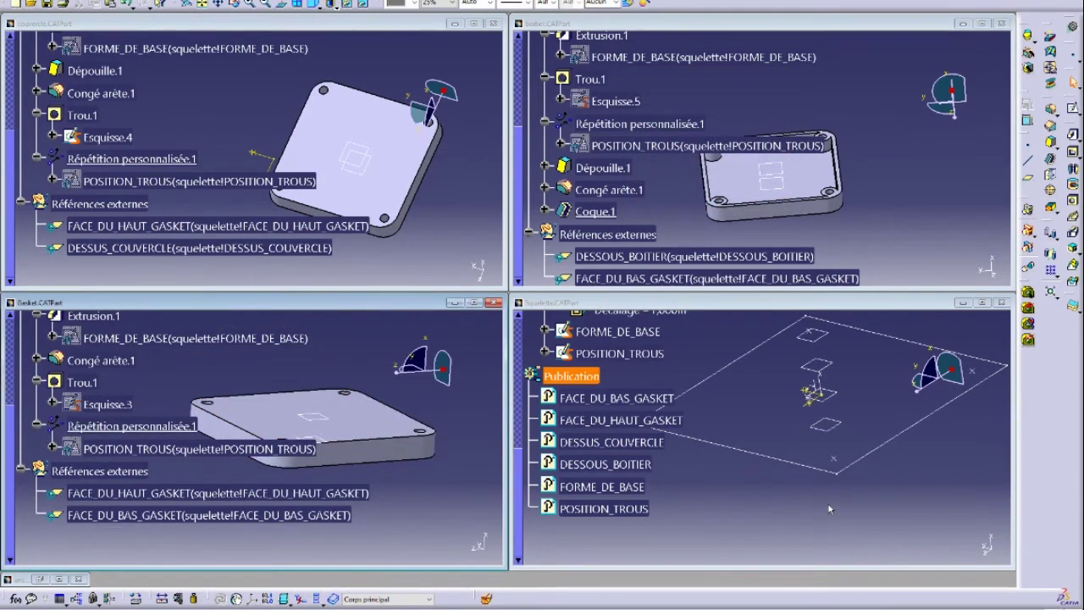
- View the ensemble boite assembly, switch to Squelette.CATPart and open its FORME_DE_BASE sketch for editing
{"action": "left_click", "coordinate": [59, 579]}
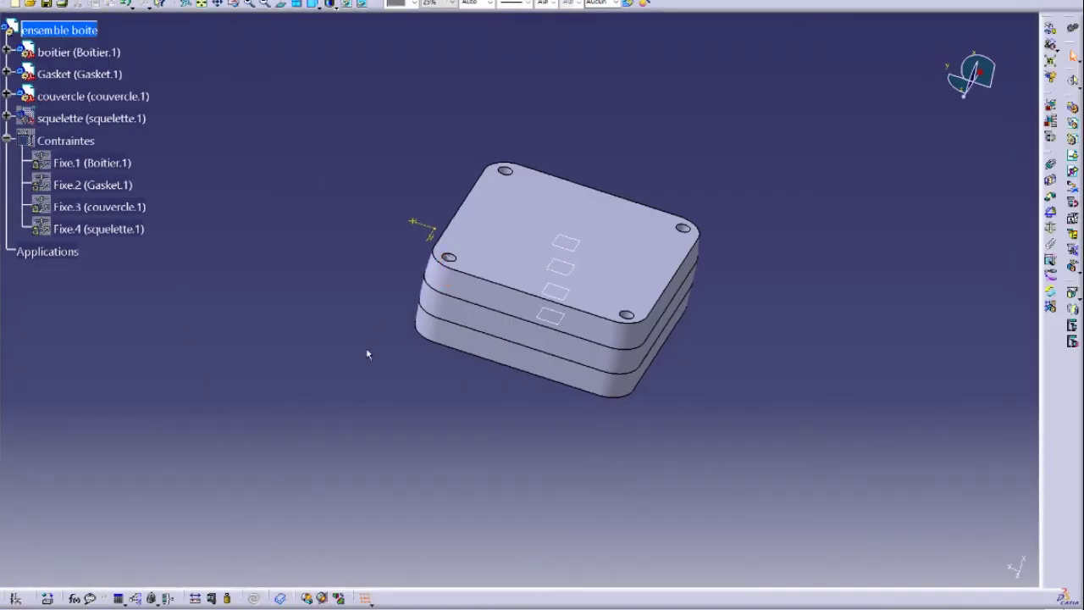
{"action": "left_click", "coordinate": [283, 0]}
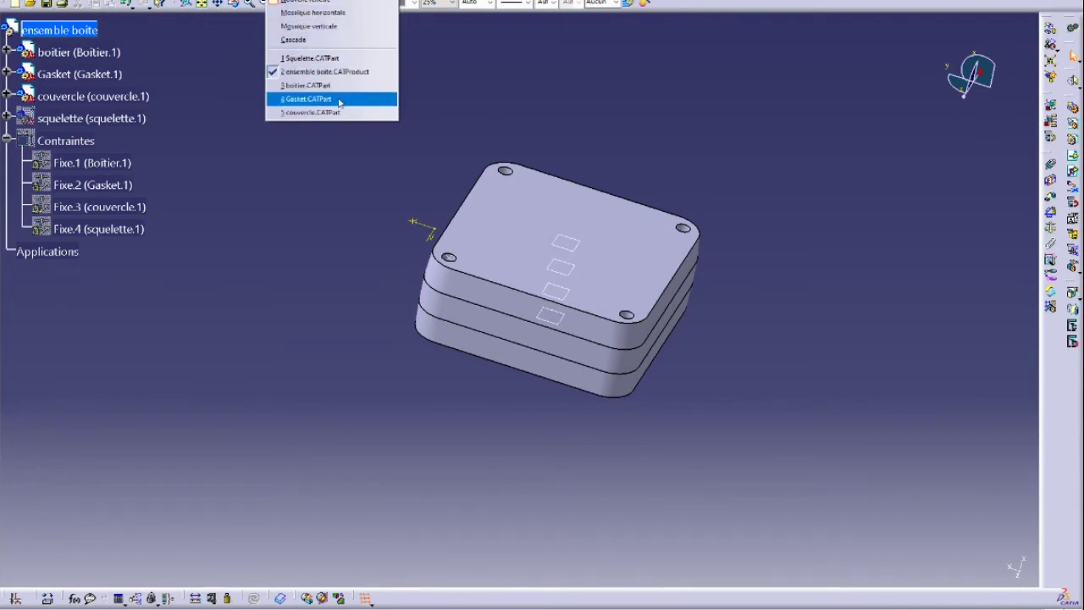
{"action": "left_click", "coordinate": [328, 57]}
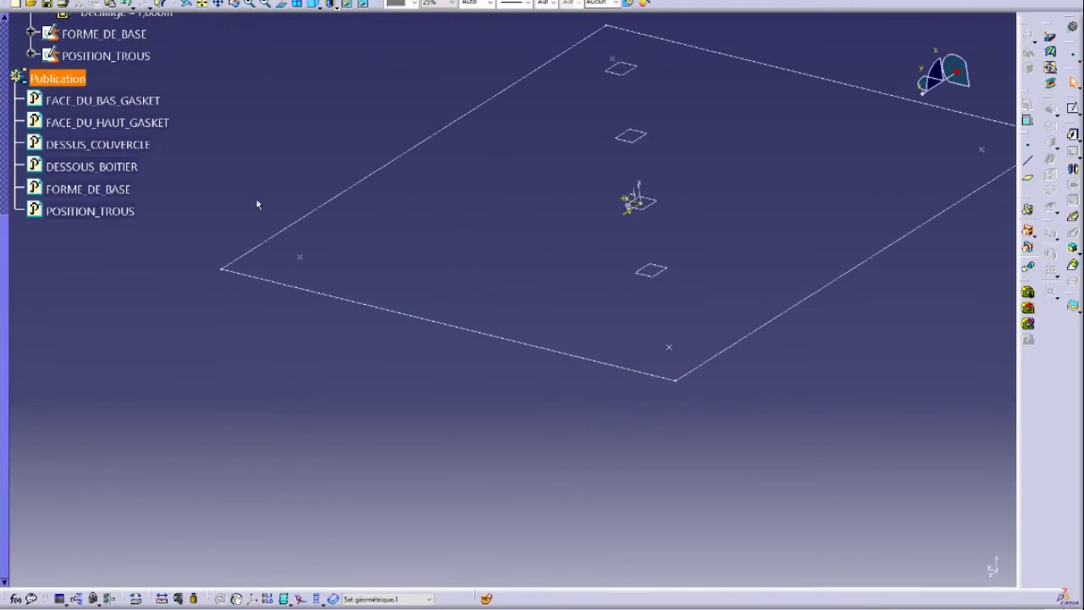
{"action": "left_click", "coordinate": [471, 224]}
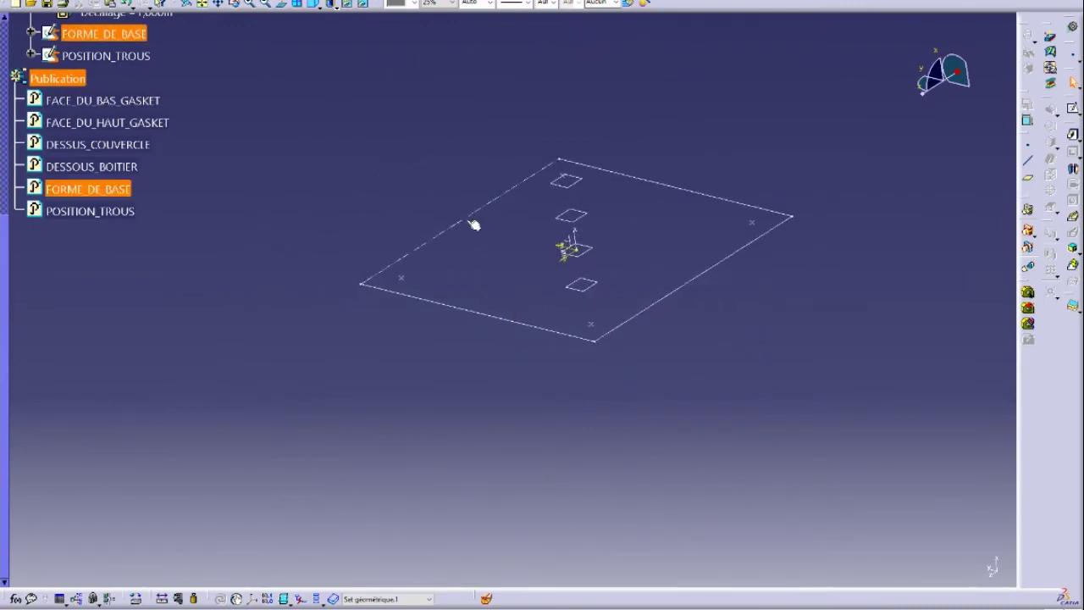
{"action": "left_click", "coordinate": [127, 299]}
{"action": "double_click", "coordinate": [104, 321]}
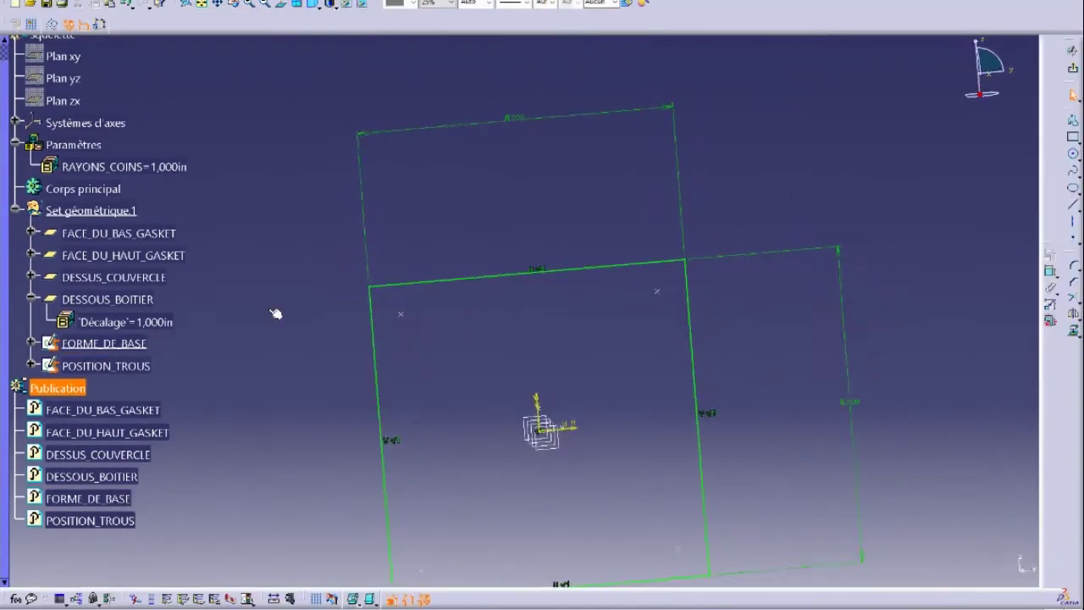
- Set the FORME_DE_BASE rectangle's width to 5 in and height to 3 in, and exit the sketch
{"action": "double_click", "coordinate": [536, 133]}
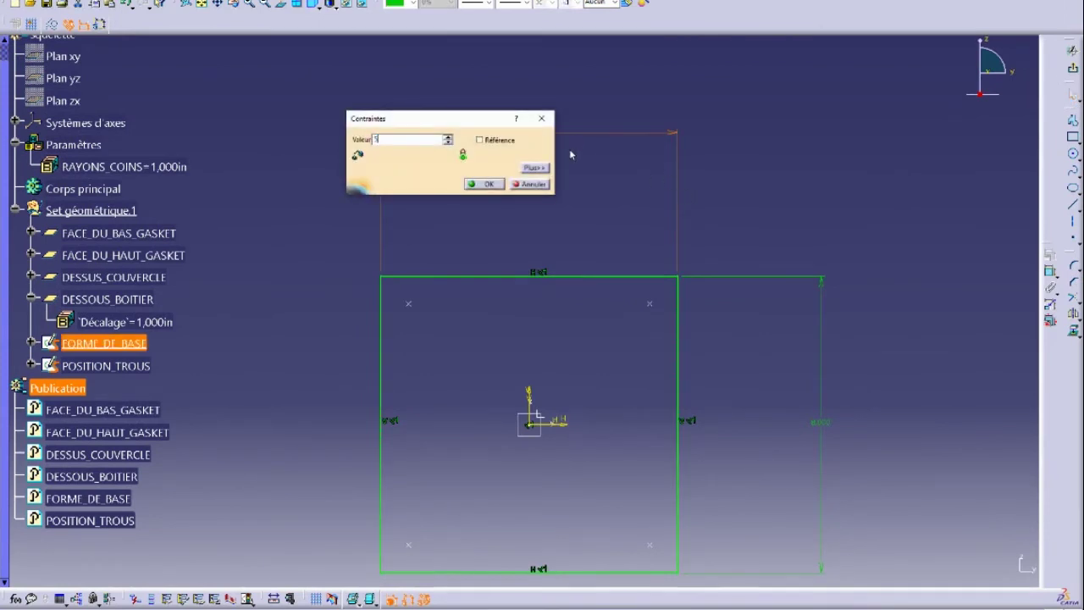
{"action": "key", "text": "Return"}
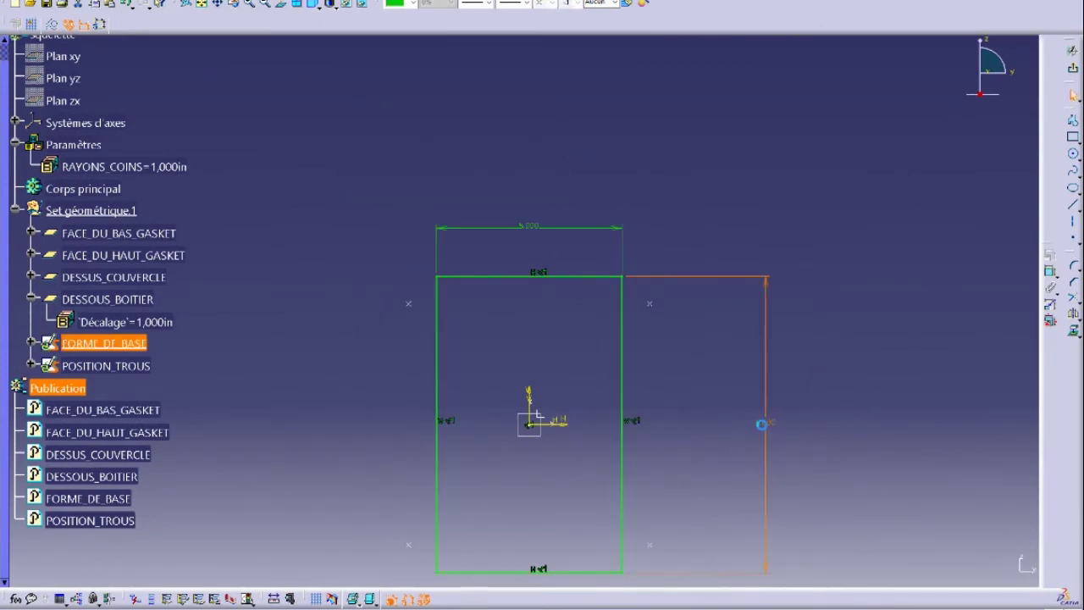
{"action": "double_click", "coordinate": [763, 425]}
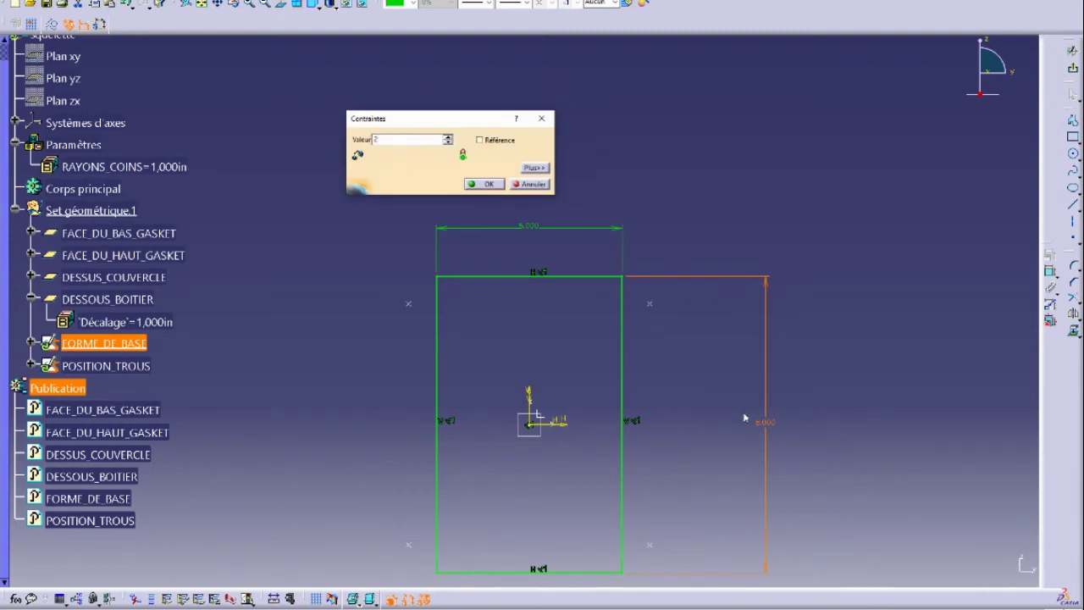
{"action": "key", "text": "Return"}
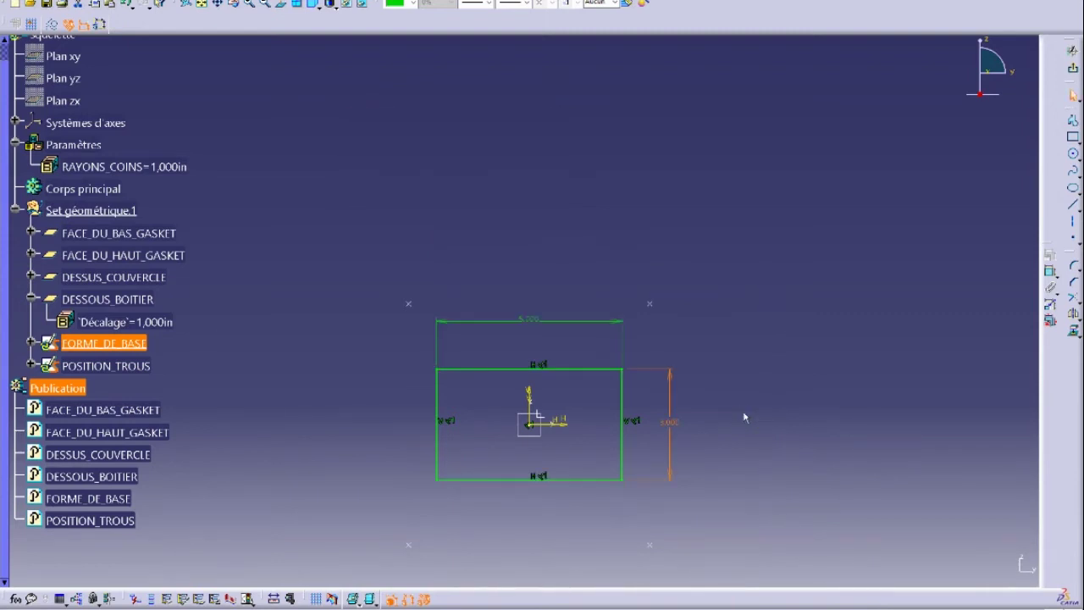
{"action": "left_click", "coordinate": [853, 216]}
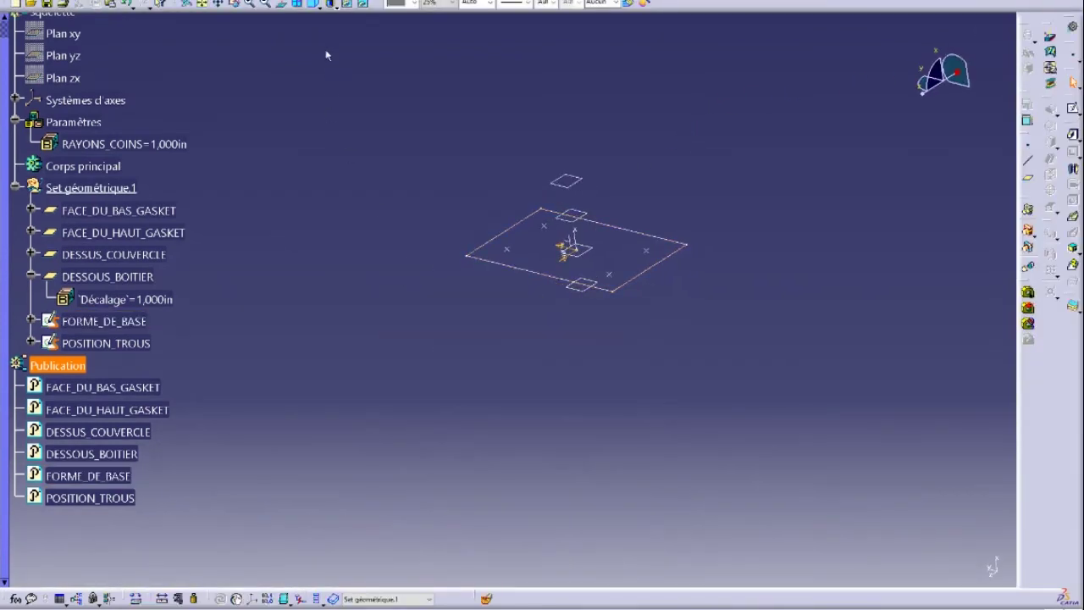
- Switch to the ensemble boite assembly, update it and inspect the resized box from several angles
{"action": "left_click", "coordinate": [245, 1]}
{"action": "left_click", "coordinate": [275, 73]}
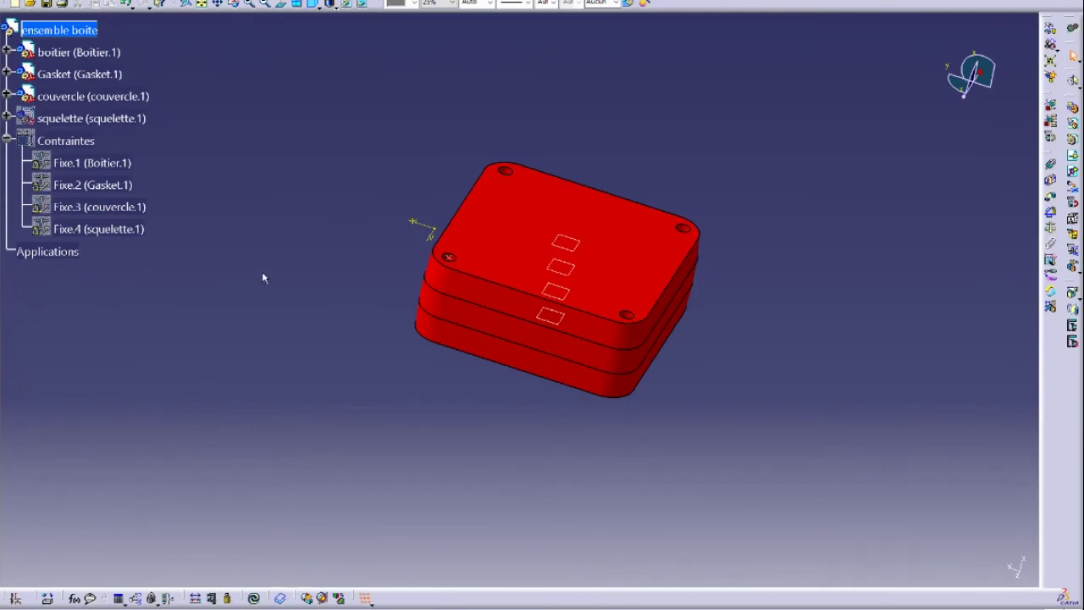
{"action": "left_click", "coordinate": [256, 600]}
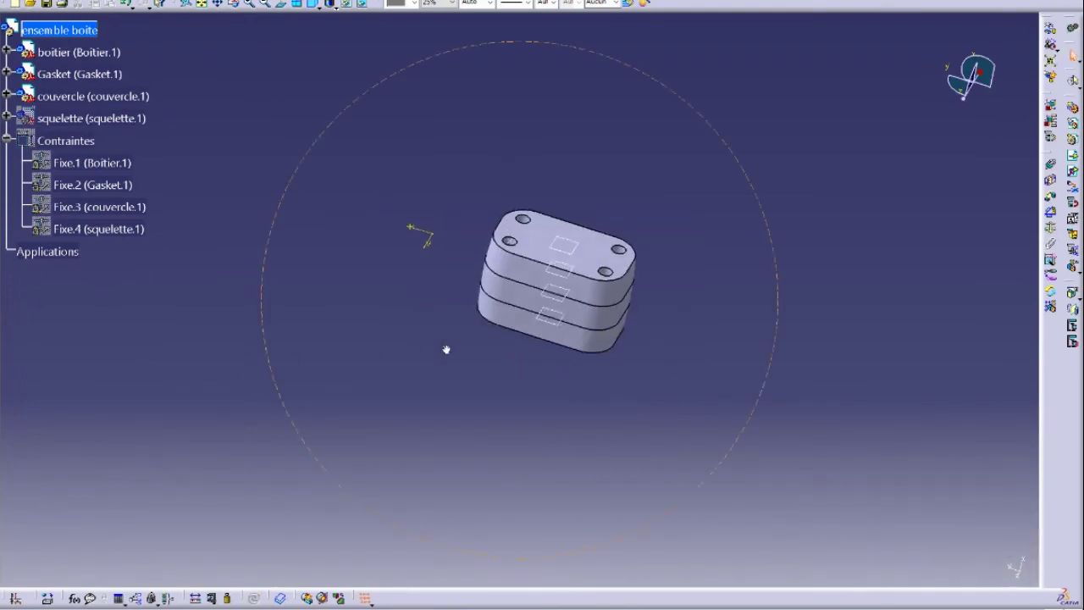
{"action": "middle_click_drag", "start_coordinate": [446, 350], "coordinate": [534, 208]}
{"action": "left_click", "coordinate": [545, 172]}
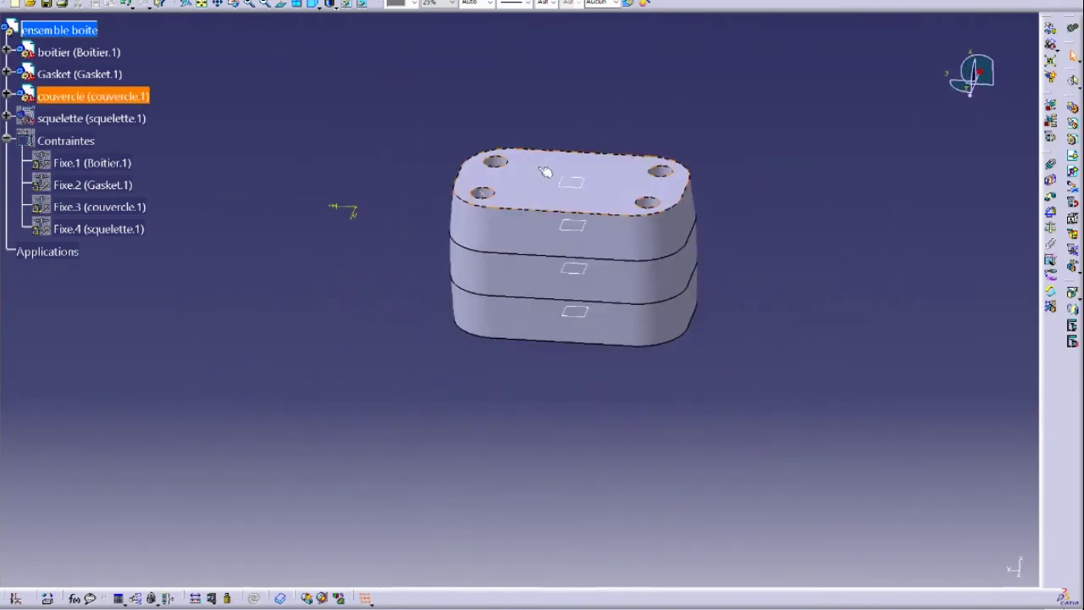
{"action": "middle_click_drag", "start_coordinate": [544, 172], "coordinate": [629, 475]}
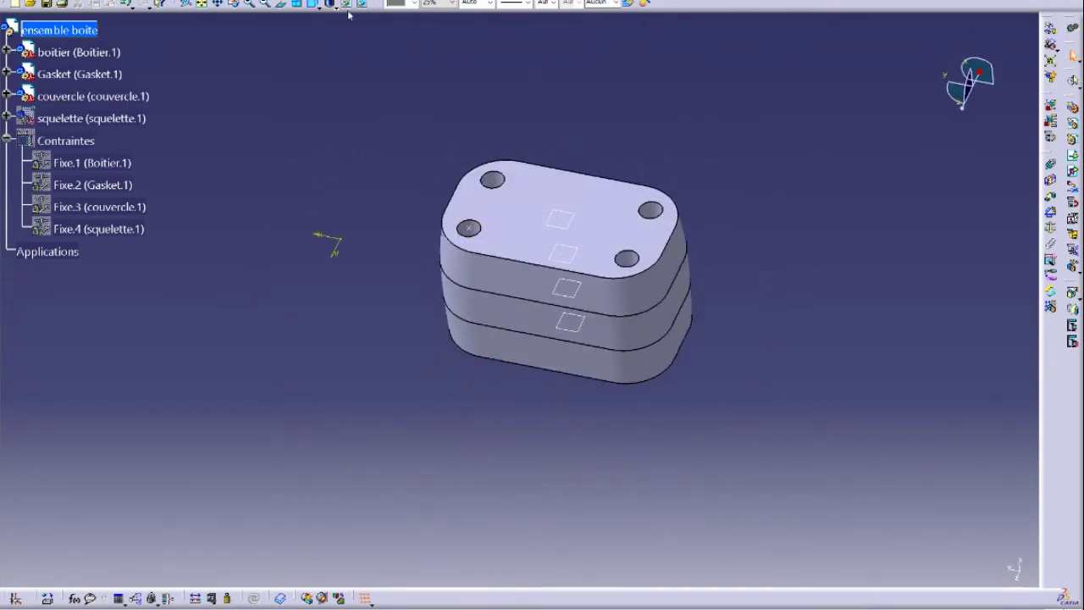
- Switch to the boitier part and hide its Références externes set
{"action": "left_click", "coordinate": [286, 1]}
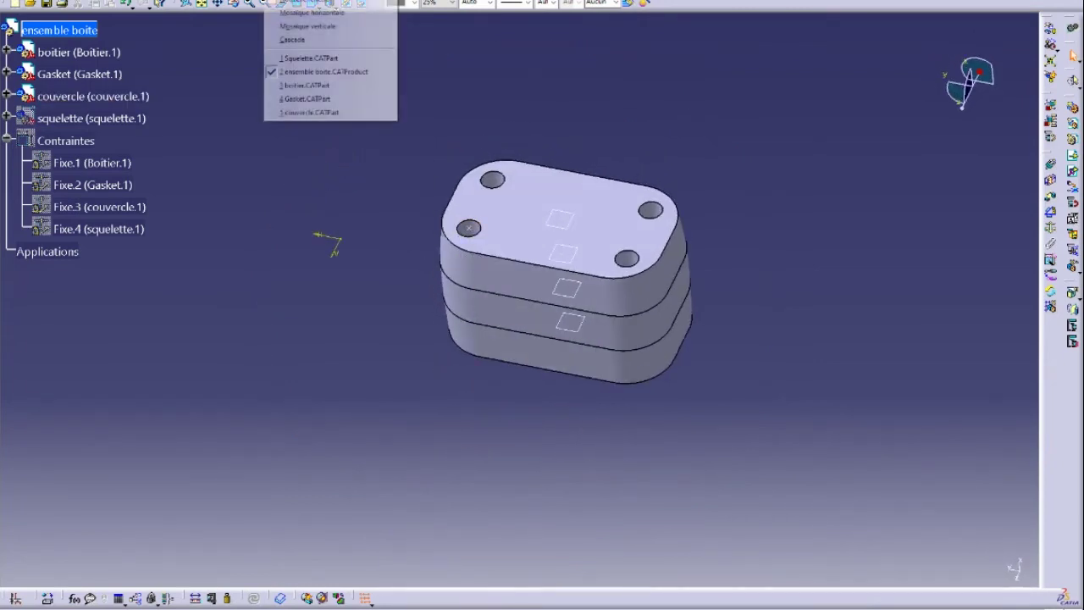
{"action": "left_click", "coordinate": [318, 86]}
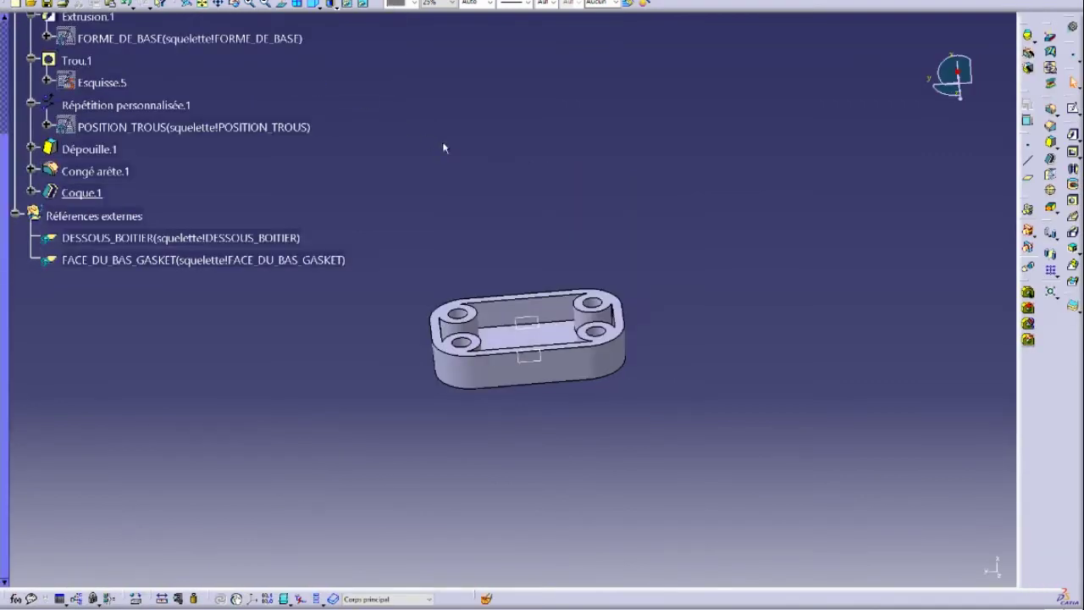
{"action": "left_click_drag", "start_coordinate": [484, 227], "coordinate": [569, 436]}
{"action": "left_click", "coordinate": [97, 217]}
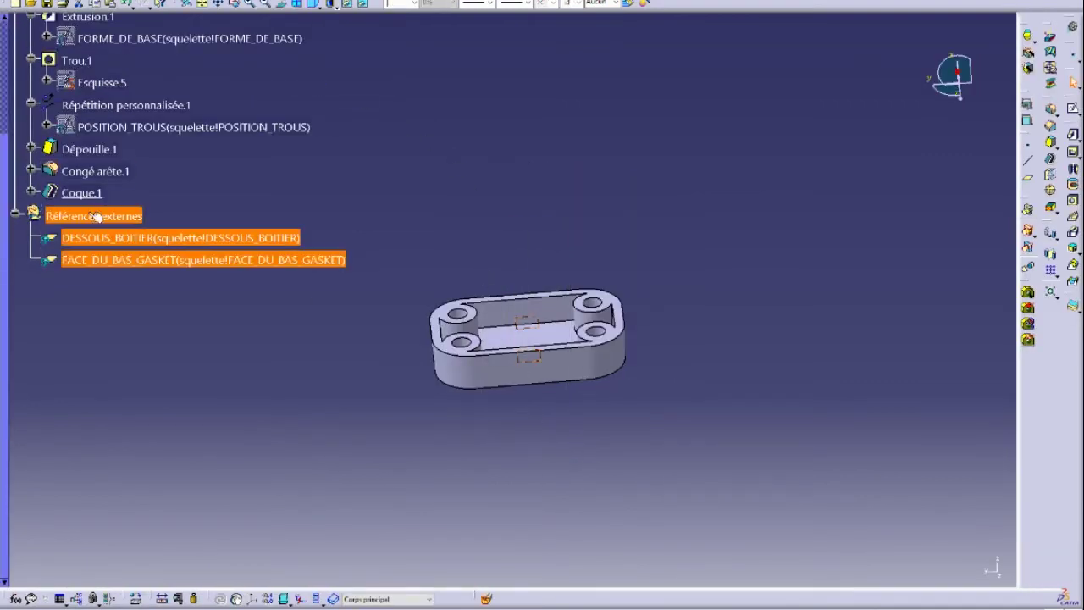
{"action": "right_click", "coordinate": [110, 222]}
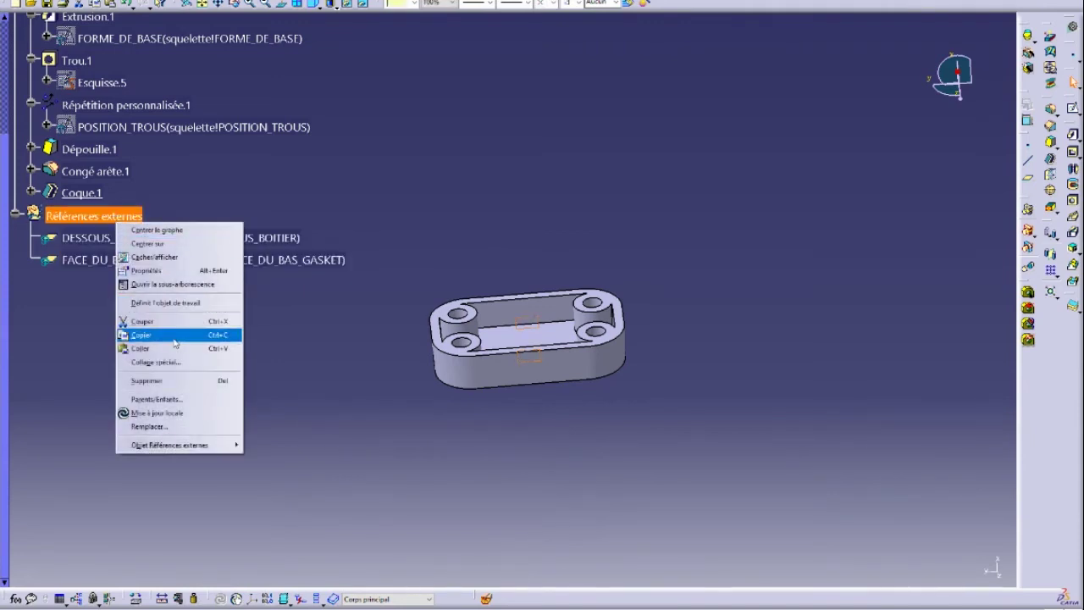
{"action": "left_click", "coordinate": [163, 257]}
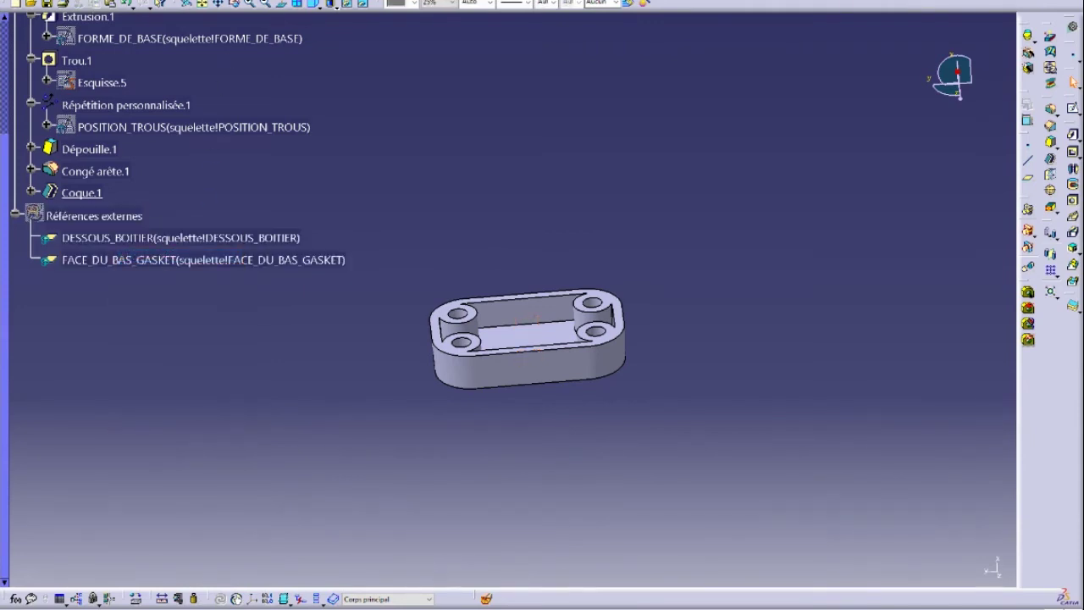
- Switch to the Gasket part and hide its Références externes set
{"action": "left_click", "coordinate": [244, 0]}
{"action": "left_click", "coordinate": [298, 100]}
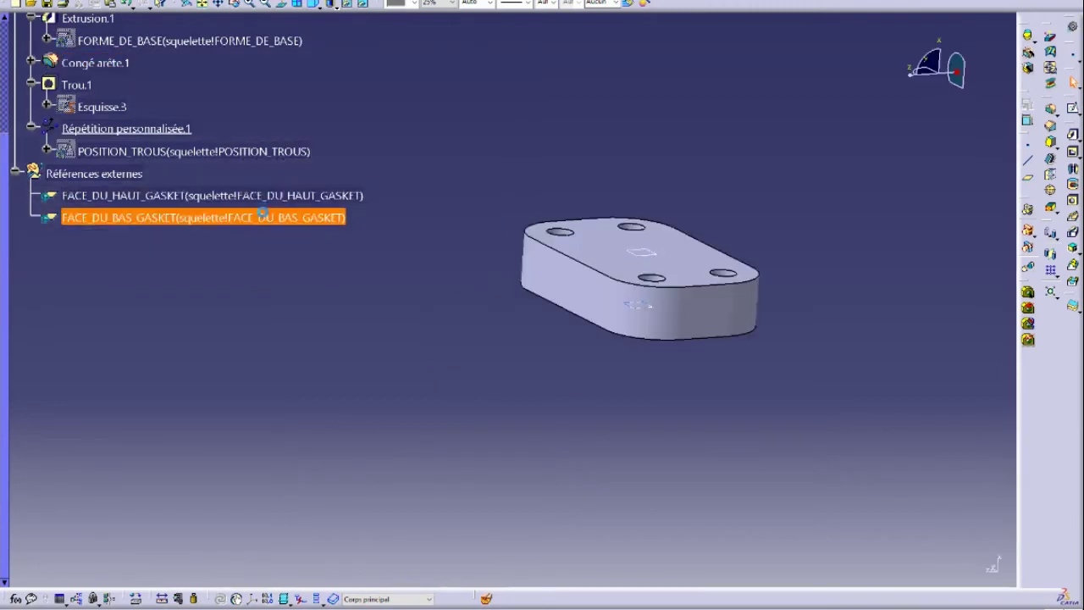
{"action": "right_click", "coordinate": [103, 174]}
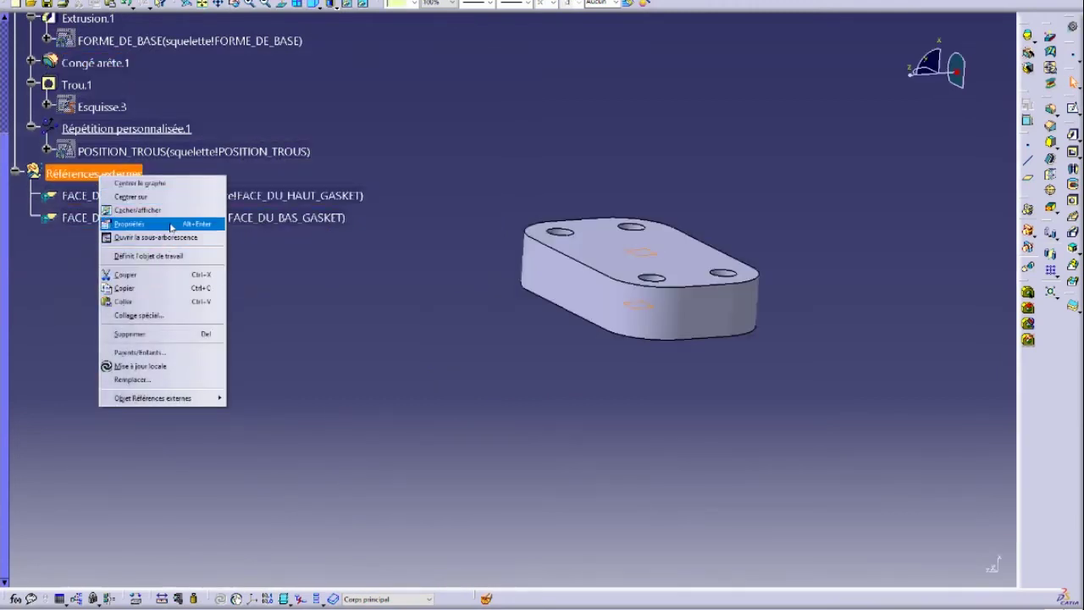
{"action": "left_click", "coordinate": [162, 210]}
- Switch to the couvercle part and hide its Références externes set
{"action": "left_click", "coordinate": [243, 2]}
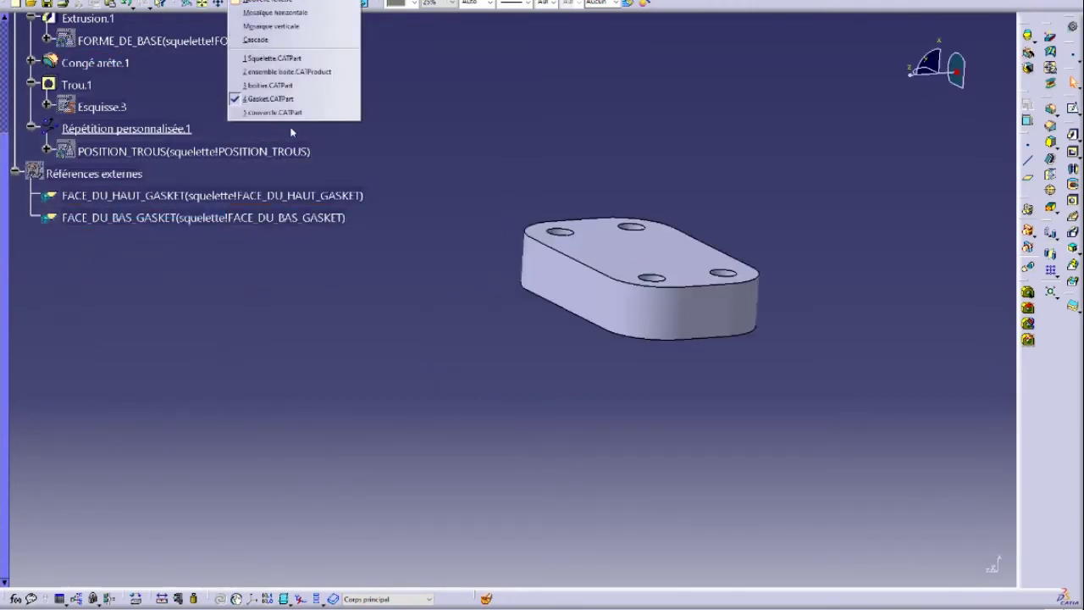
{"action": "left_click", "coordinate": [290, 111]}
{"action": "left_click", "coordinate": [119, 187]}
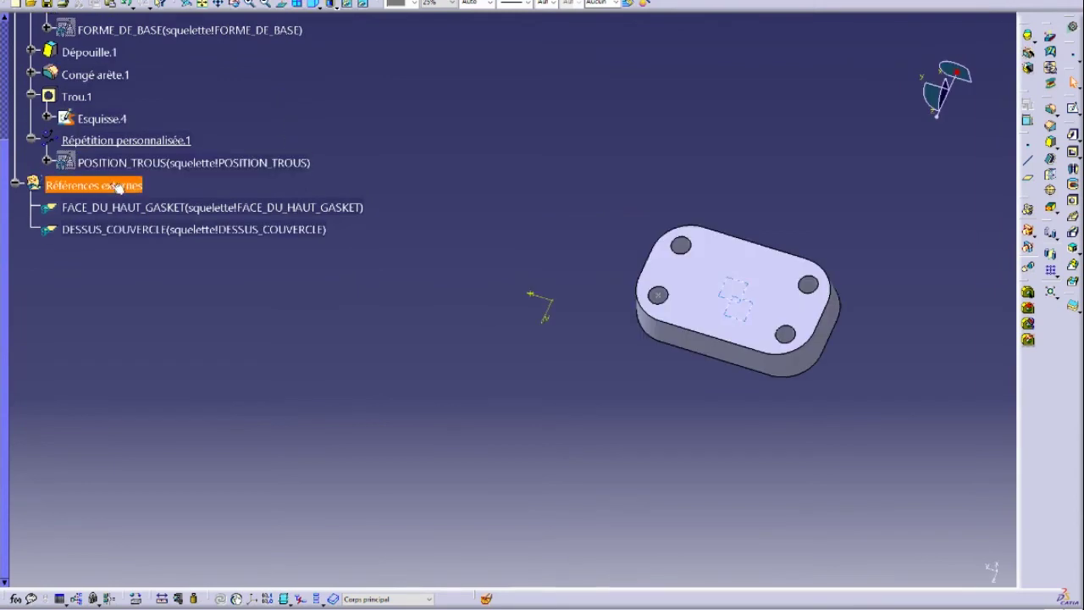
{"action": "right_click", "coordinate": [119, 187]}
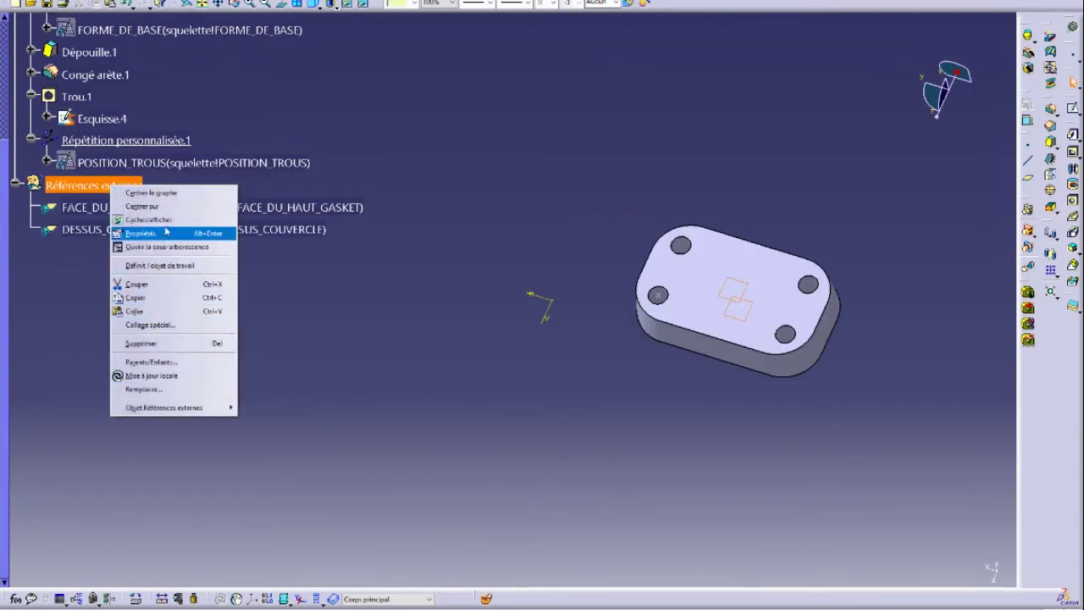
{"action": "left_click", "coordinate": [148, 219]}
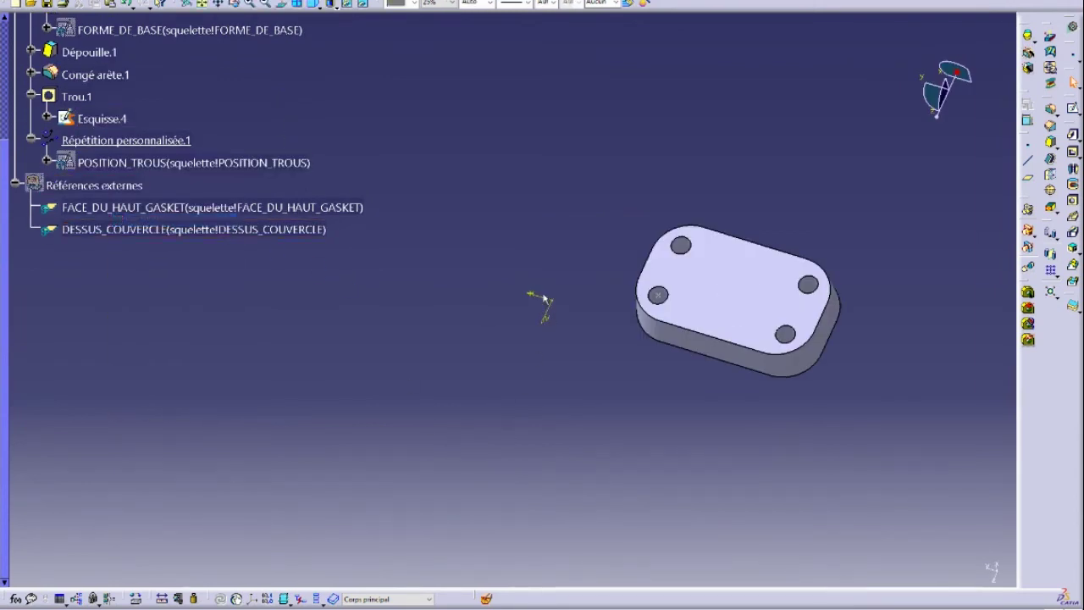
- Hide the Esquisse.4 sketch under Trou.1 in the couvercle
{"action": "left_click", "coordinate": [127, 140]}
{"action": "right_click", "coordinate": [89, 119]}
{"action": "left_click", "coordinate": [139, 155]}
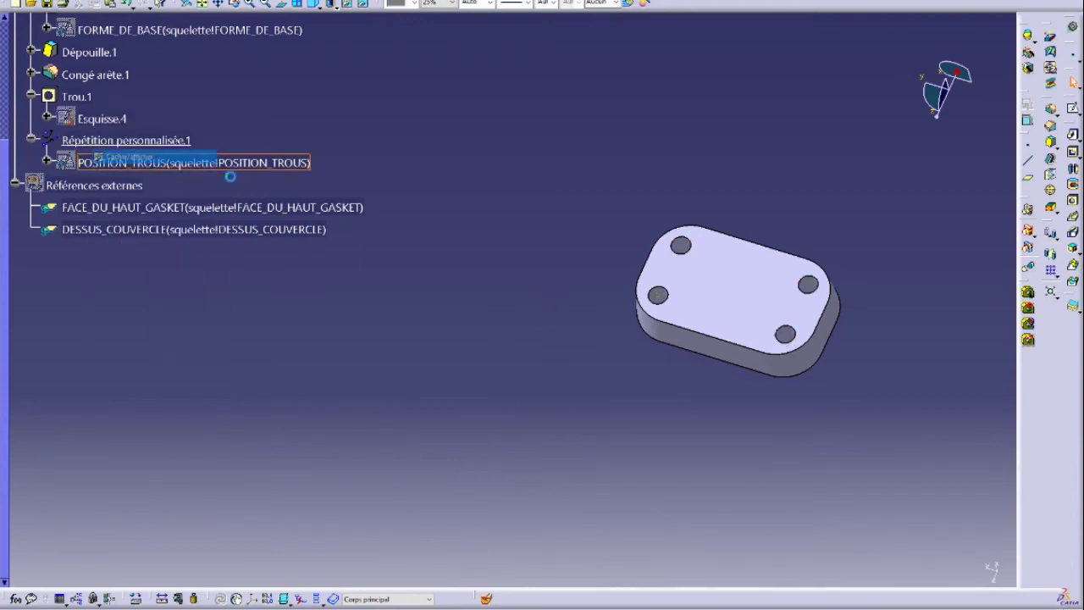
- Examine the couvercle's feature tree, drafted sides and rounded corners from several angles
{"action": "middle_click_drag", "start_coordinate": [525, 397], "coordinate": [334, 47]}
{"action": "middle_click_drag", "start_coordinate": [636, 234], "coordinate": [480, 441]}
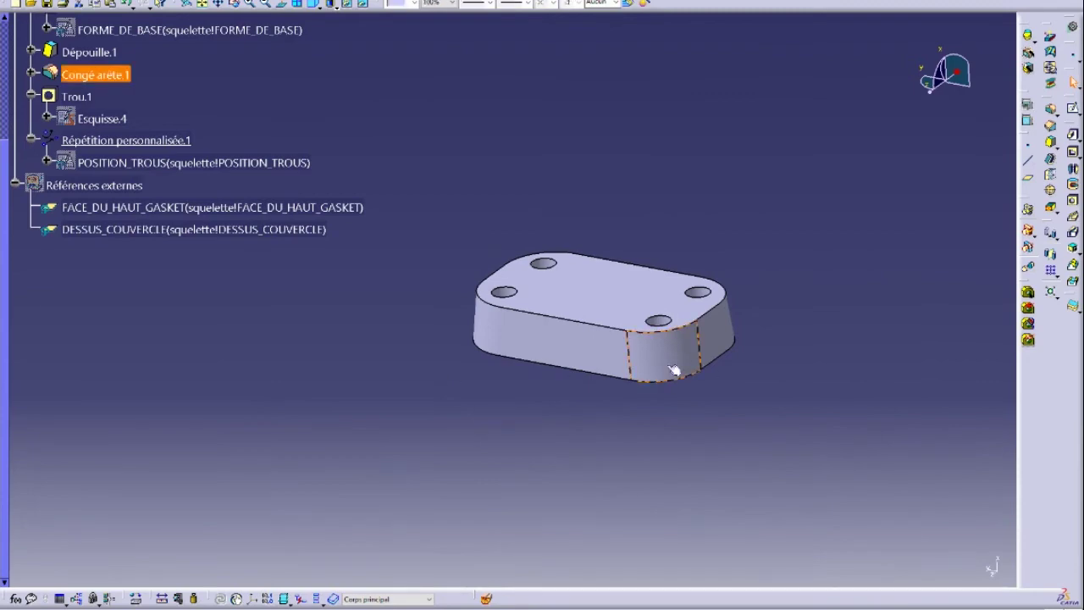
{"action": "middle_click_drag", "start_coordinate": [583, 369], "coordinate": [527, 445]}
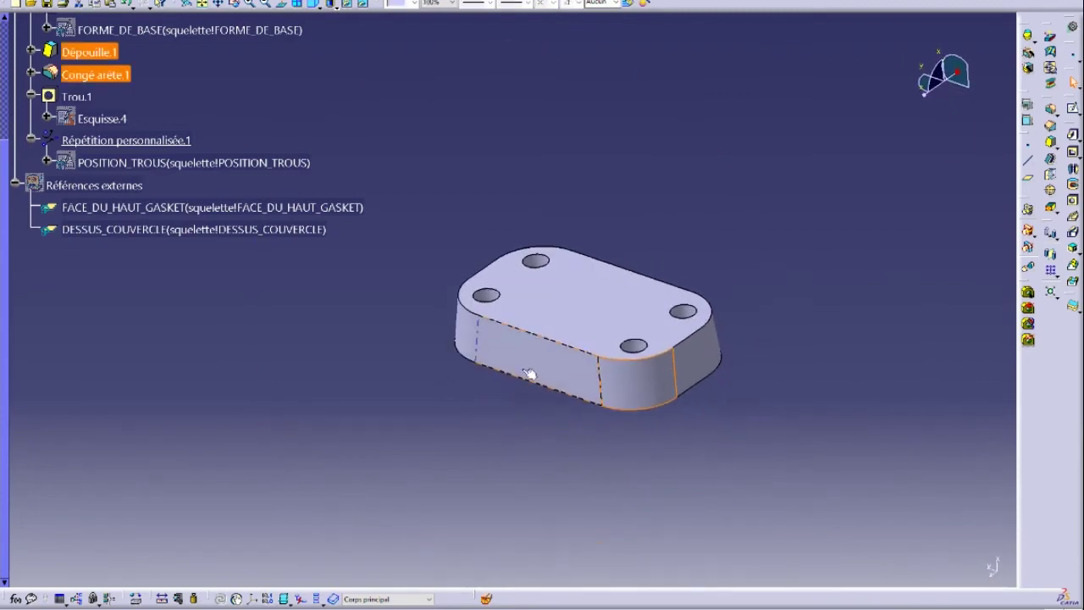
{"action": "scroll", "coordinate": [306, 394], "scroll_direction": "up", "scroll_amount": 1}
{"action": "scroll", "coordinate": [305, 396], "scroll_direction": "down", "scroll_amount": 3}
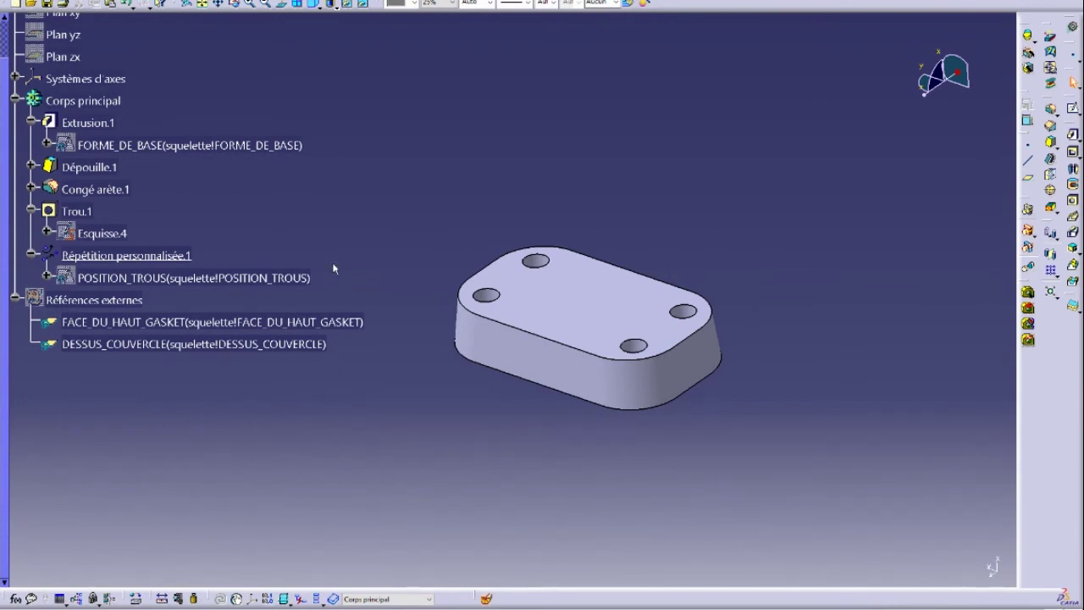
{"action": "middle_click_drag", "start_coordinate": [637, 403], "coordinate": [335, 361]}
{"action": "middle_click_drag", "start_coordinate": [454, 416], "coordinate": [864, 334]}
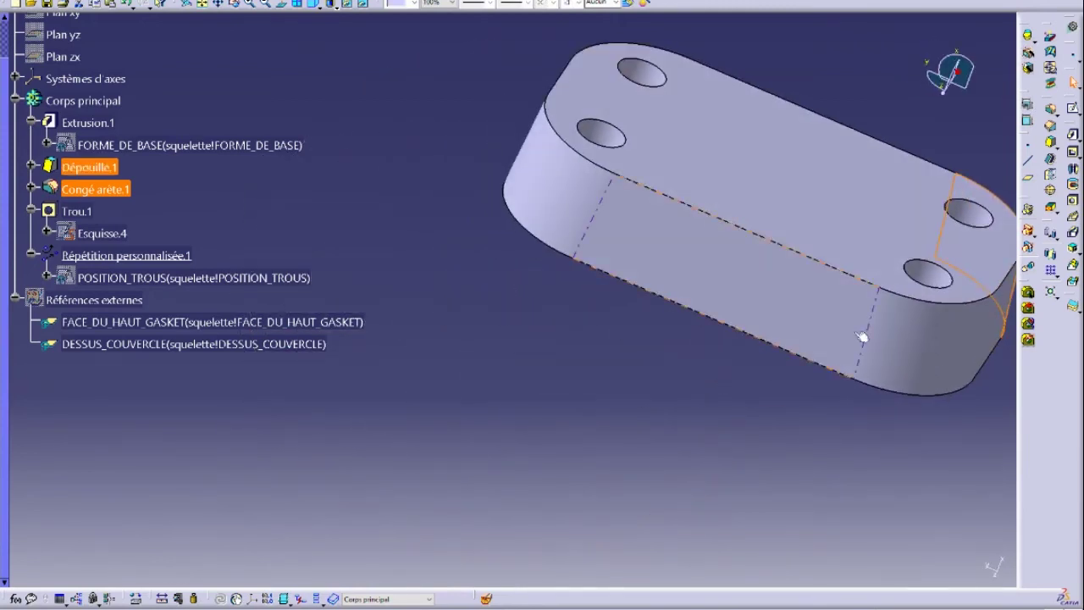
{"action": "middle_click_drag", "start_coordinate": [501, 218], "coordinate": [533, 429]}
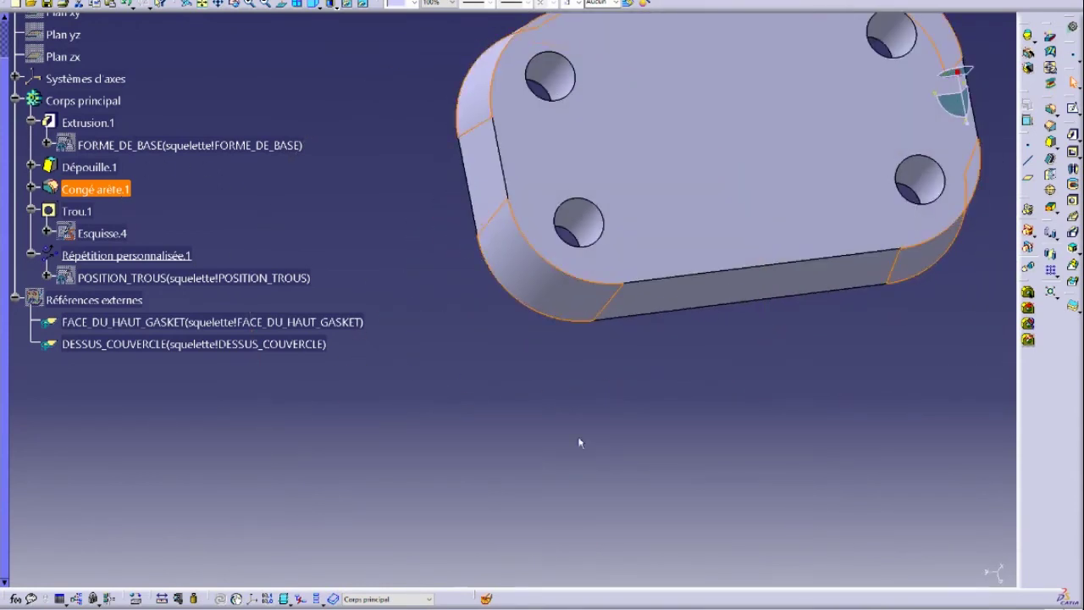
- Set the radius of the couvercle's Congé arête.1 edge fillet to 0.75 in
{"action": "double_click", "coordinate": [80, 188]}
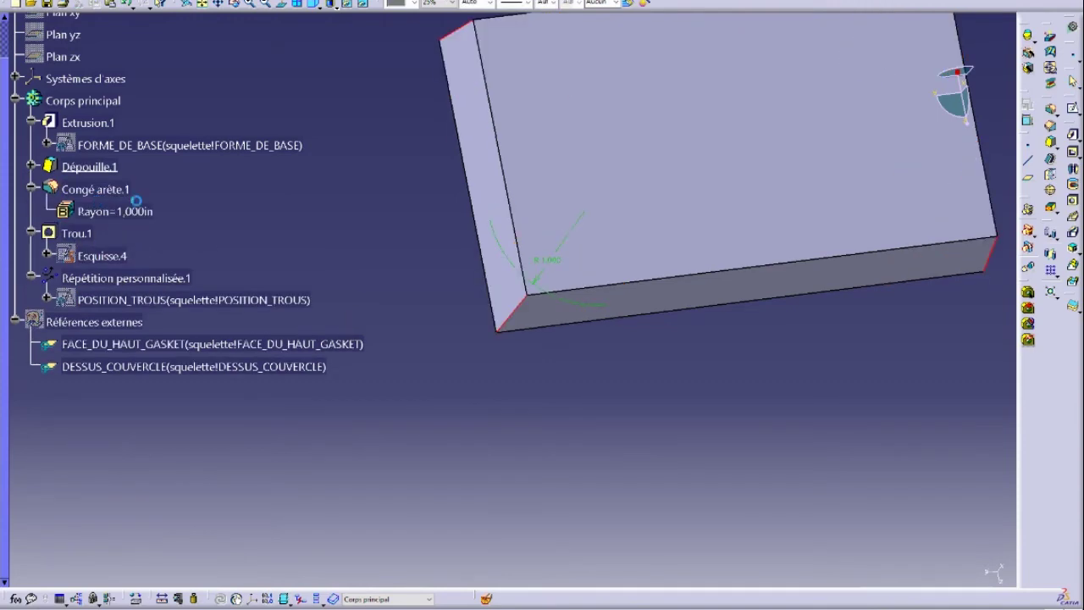
{"action": "left_click_drag", "start_coordinate": [223, 148], "coordinate": [540, 130]}
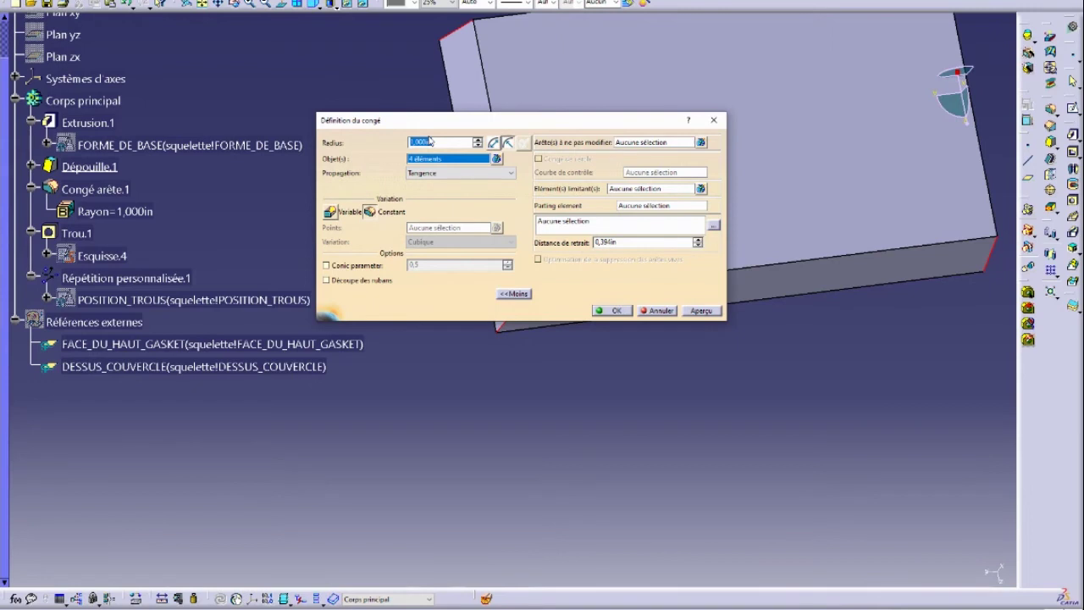
{"action": "key", "text": "Return"}
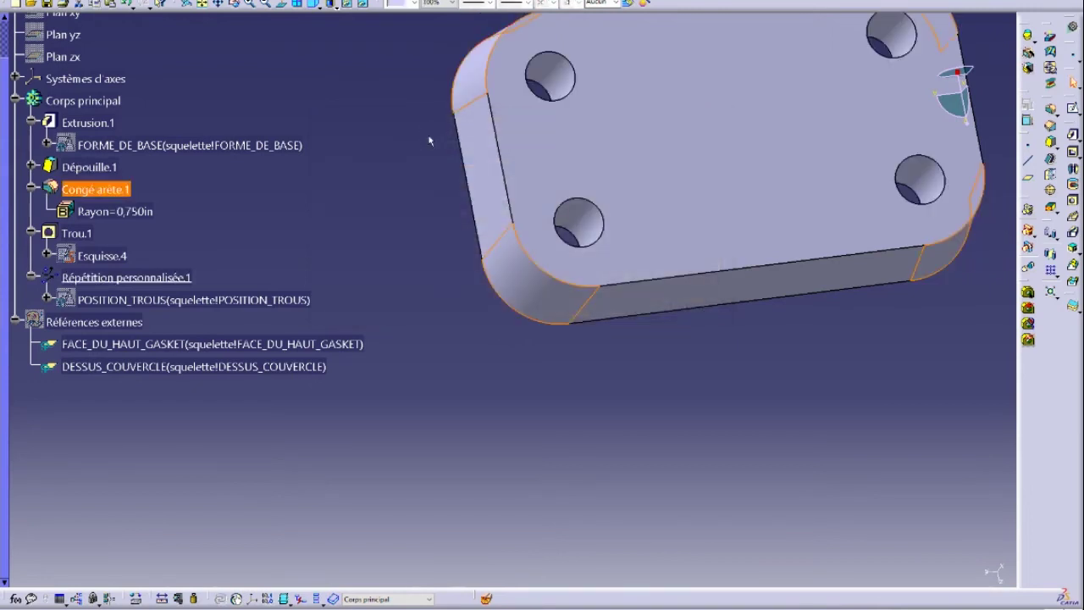
- Switch to the ensemble boite assembly and compare the couvercle's rounded corners with those of the Gasket and boitier
{"action": "left_click", "coordinate": [258, 0]}
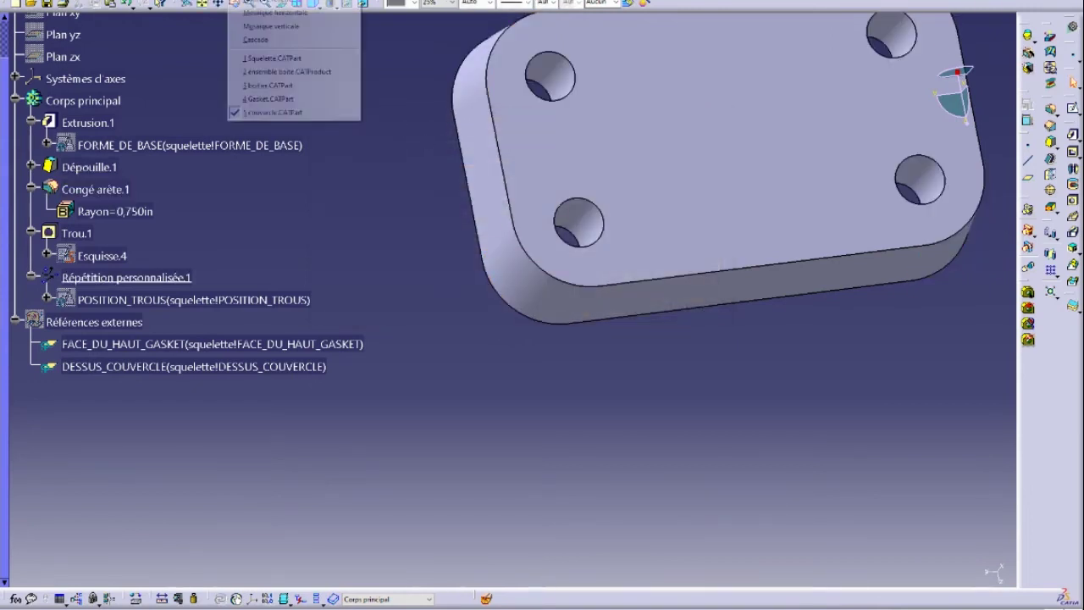
{"action": "left_click", "coordinate": [281, 73]}
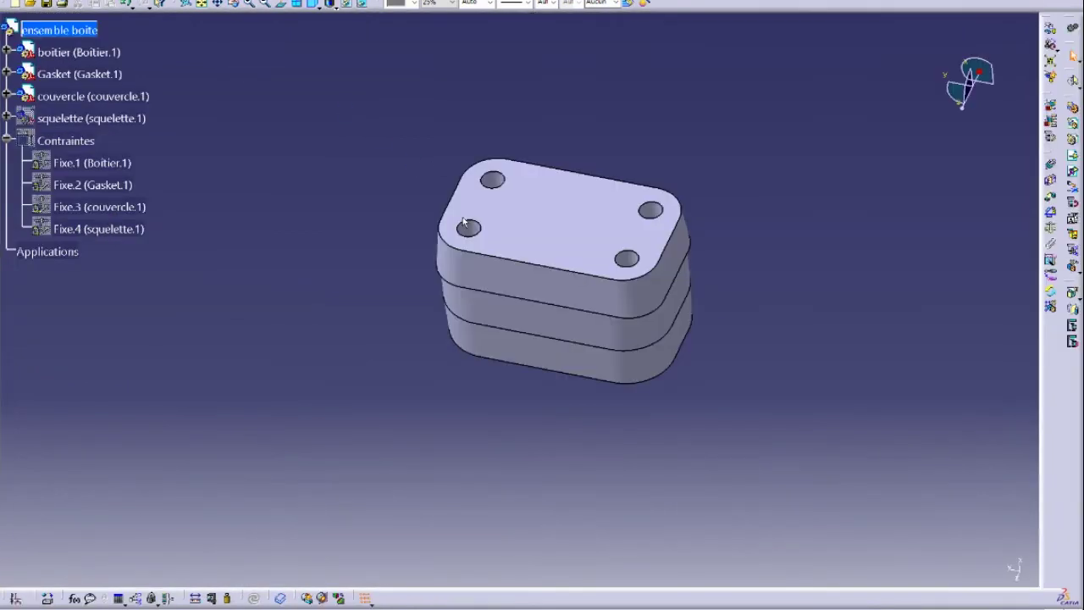
{"action": "middle_click_drag", "start_coordinate": [319, 337], "coordinate": [536, 251]}
{"action": "middle_click_drag", "start_coordinate": [507, 268], "coordinate": [699, 169]}
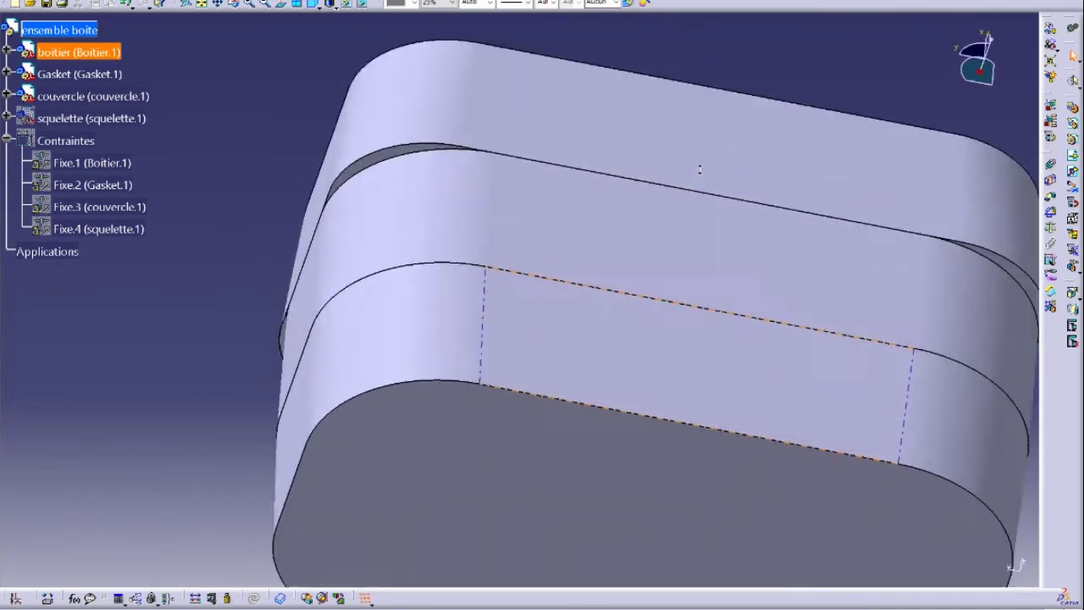
{"action": "middle_click_drag", "start_coordinate": [364, 289], "coordinate": [500, 190]}
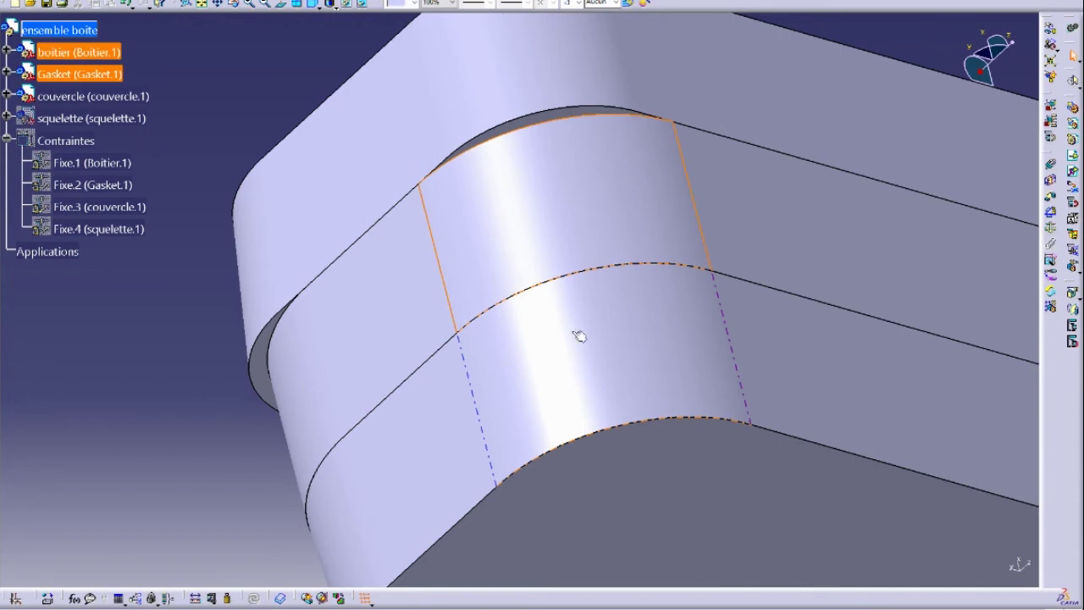
{"action": "left_click", "coordinate": [607, 350]}
{"action": "middle_click_drag", "start_coordinate": [607, 350], "coordinate": [420, 432]}
{"action": "middle_click_drag", "start_coordinate": [601, 132], "coordinate": [592, 474]}
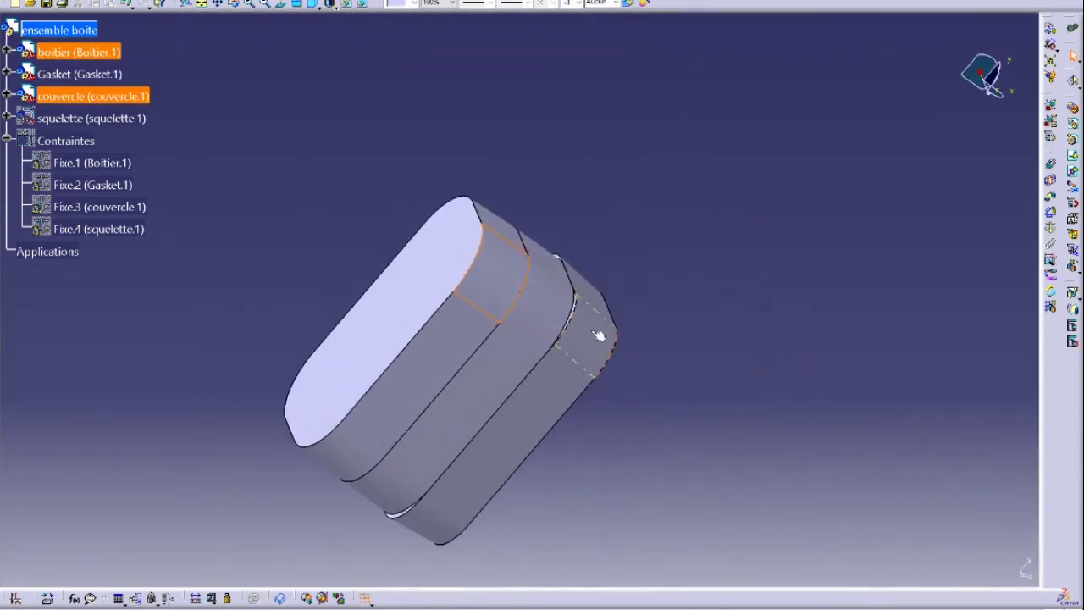
{"action": "middle_click_drag", "start_coordinate": [831, 285], "coordinate": [471, 466]}
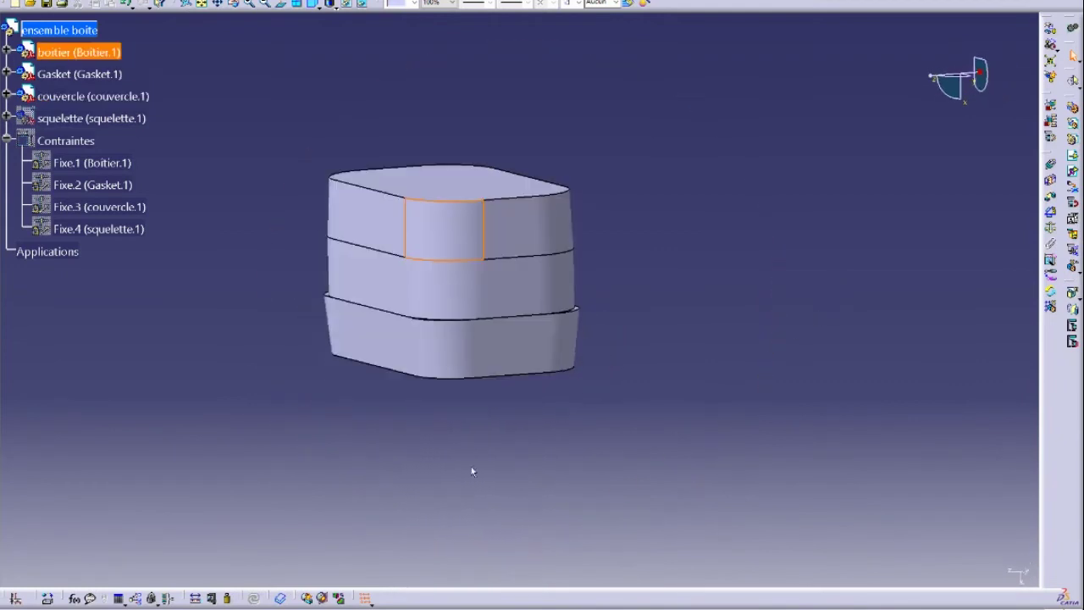
- Switch to the squelette part and publish its RAYONS_COINS parameter
{"action": "left_click", "coordinate": [282, 0]}
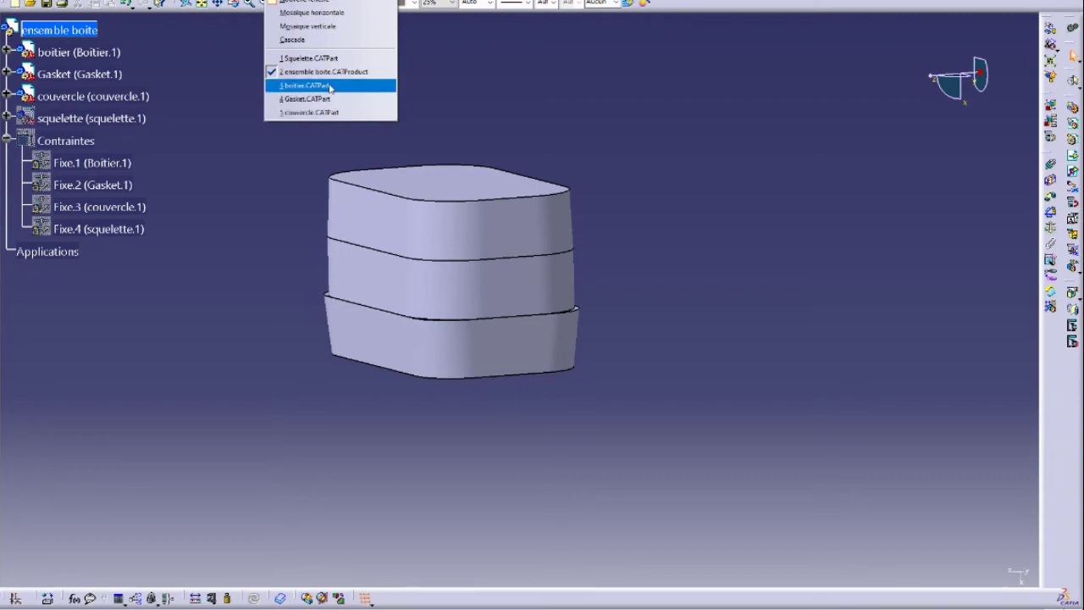
{"action": "left_click", "coordinate": [309, 58]}
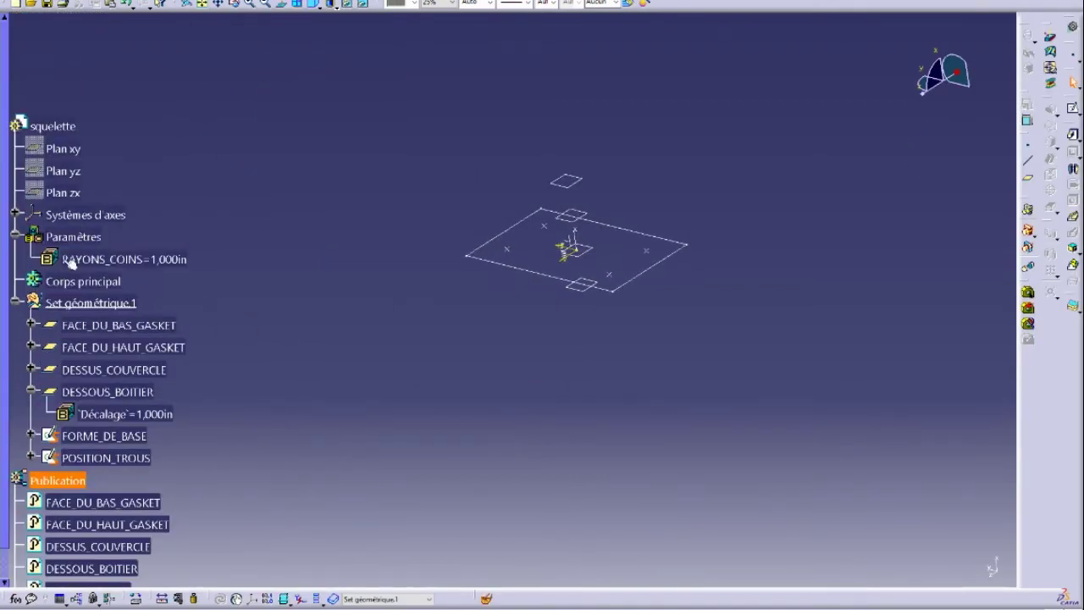
{"action": "left_click", "coordinate": [125, 263]}
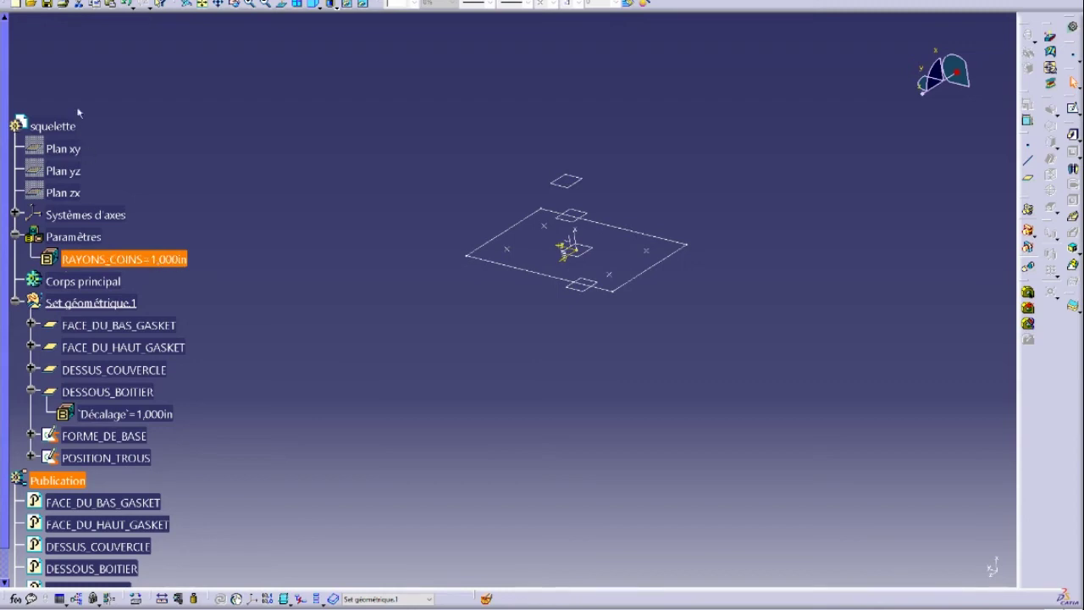
{"action": "scroll", "coordinate": [292, 203], "scroll_direction": "down", "scroll_amount": 5}
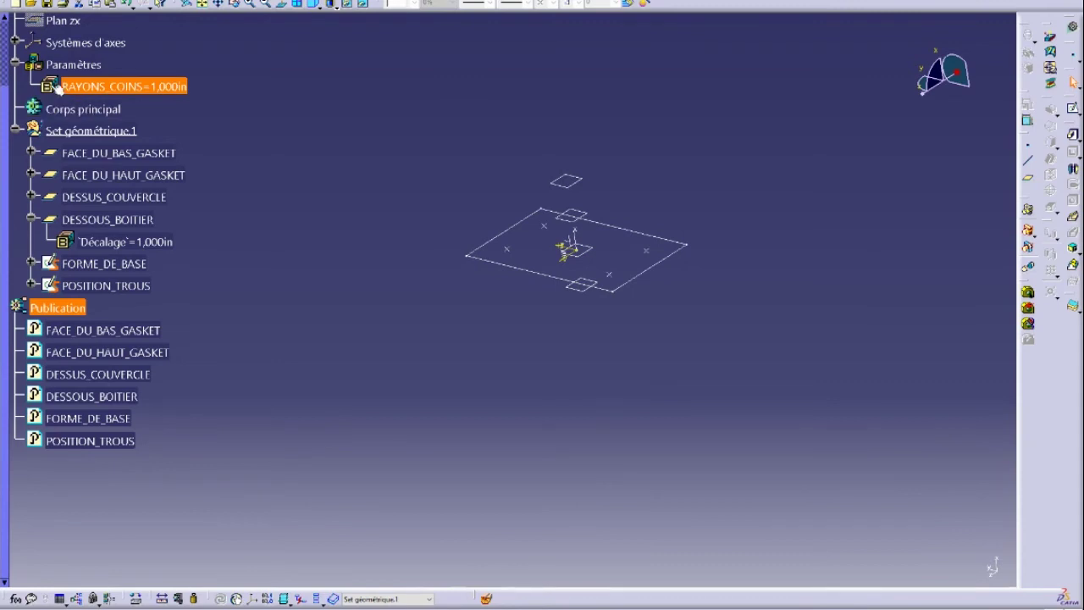
{"action": "left_click", "coordinate": [209, 0]}
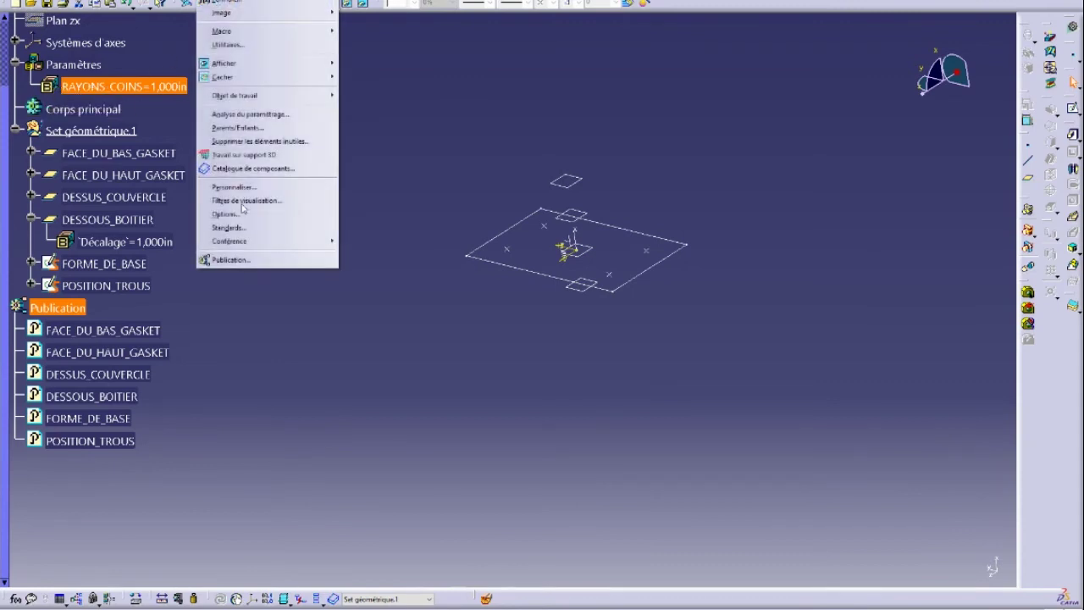
{"action": "left_click", "coordinate": [234, 260]}
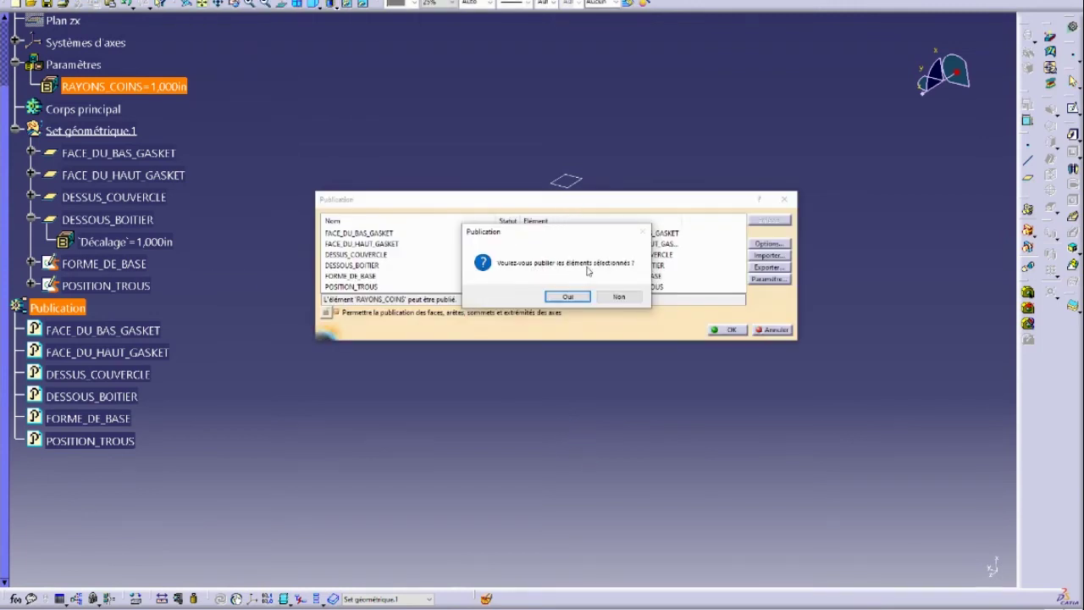
{"action": "left_click", "coordinate": [575, 296]}
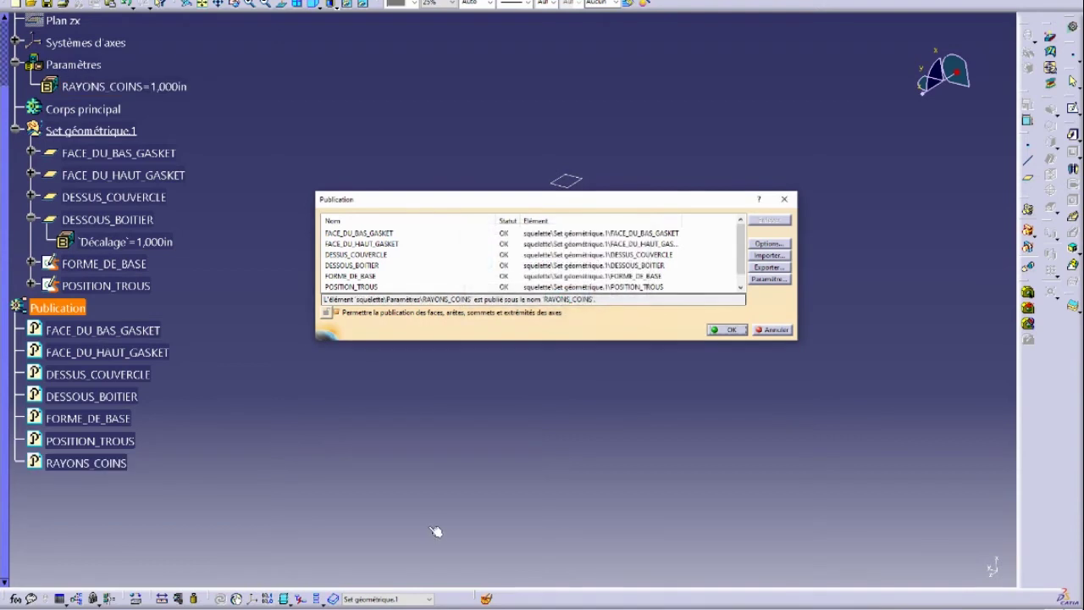
{"action": "left_click", "coordinate": [727, 329]}
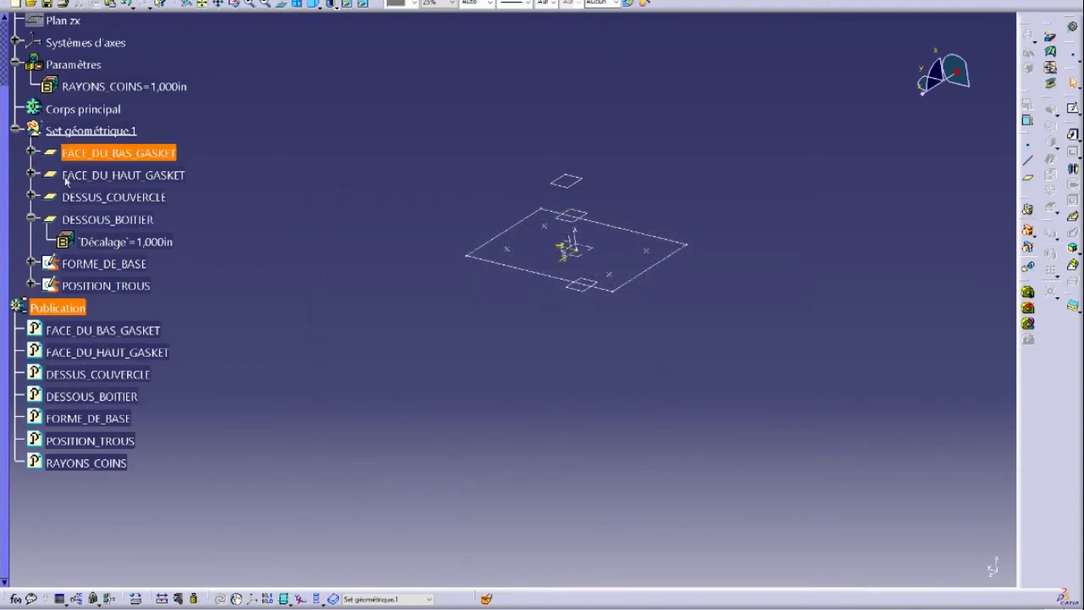
- Copy the published RAYONS_COINS element from the squelette's publications
{"action": "left_click", "coordinate": [95, 465]}
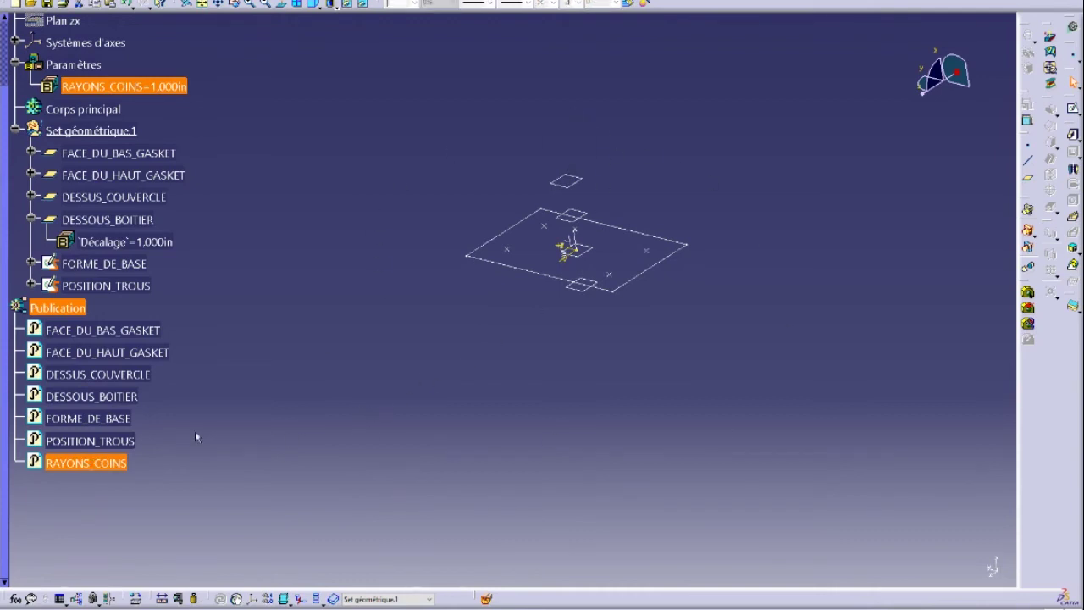
{"action": "right_click", "coordinate": [113, 468]}
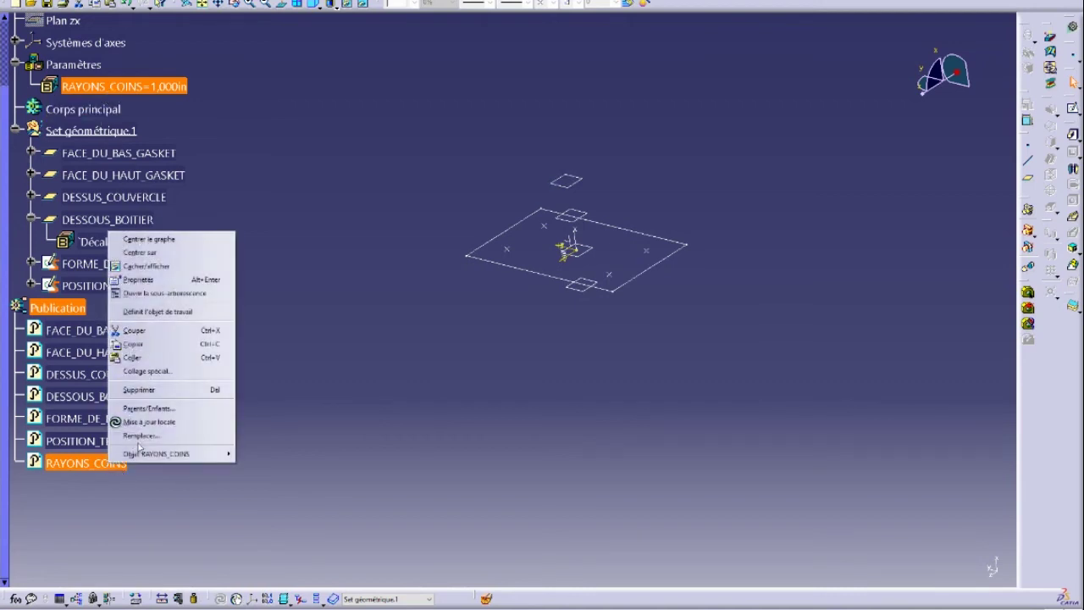
{"action": "left_click", "coordinate": [171, 356]}
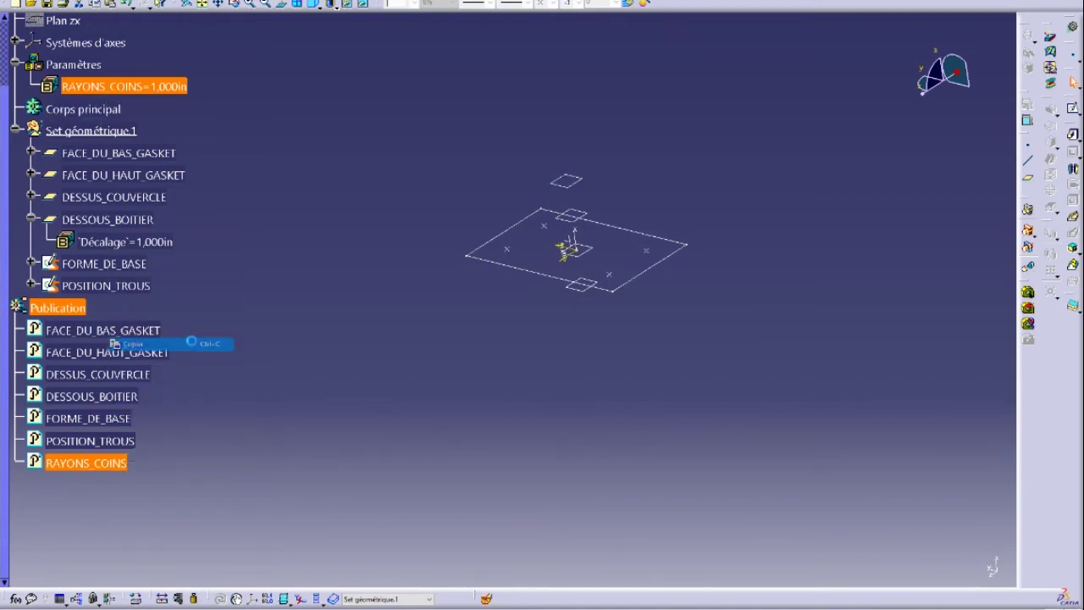
- Switch to the Gasket part and paste RAYONS_COINS into its Corps principal as a result with link, expanding Paramètres externes
{"action": "left_click", "coordinate": [246, 0]}
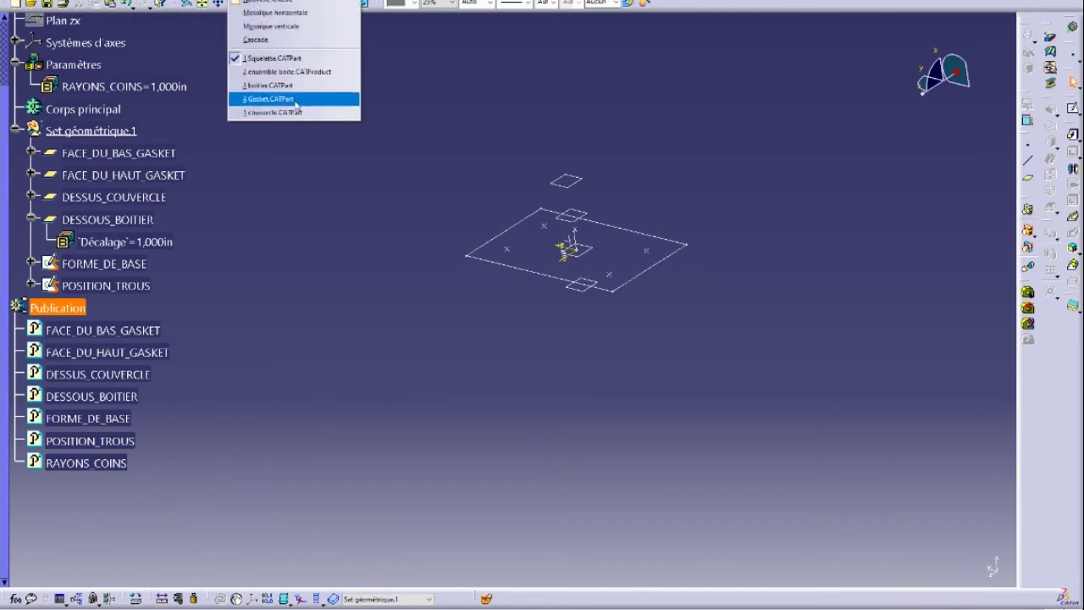
{"action": "left_click", "coordinate": [294, 100]}
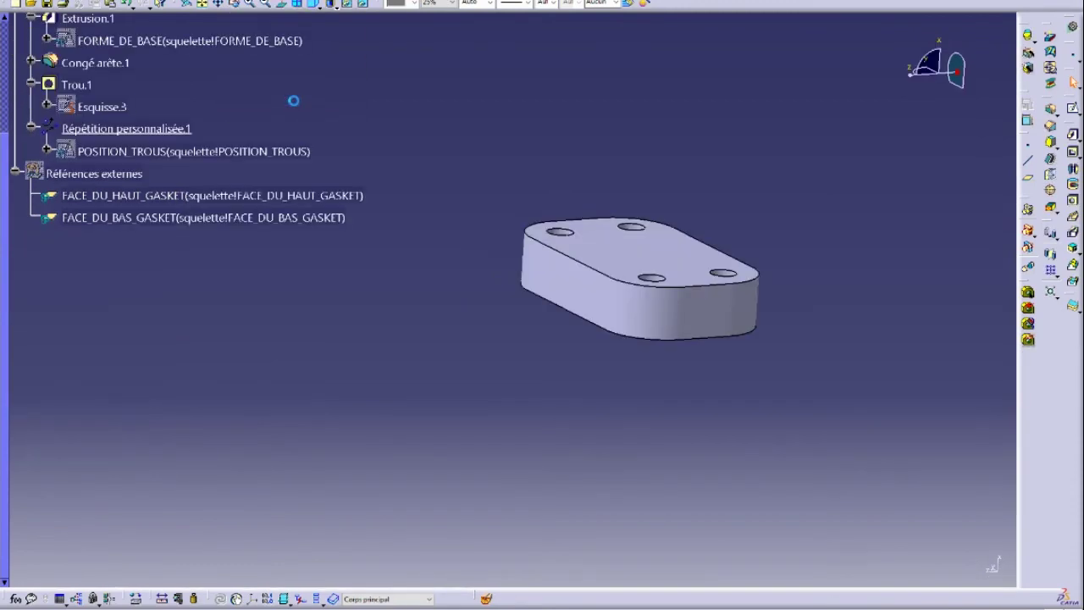
{"action": "left_click", "coordinate": [82, 282]}
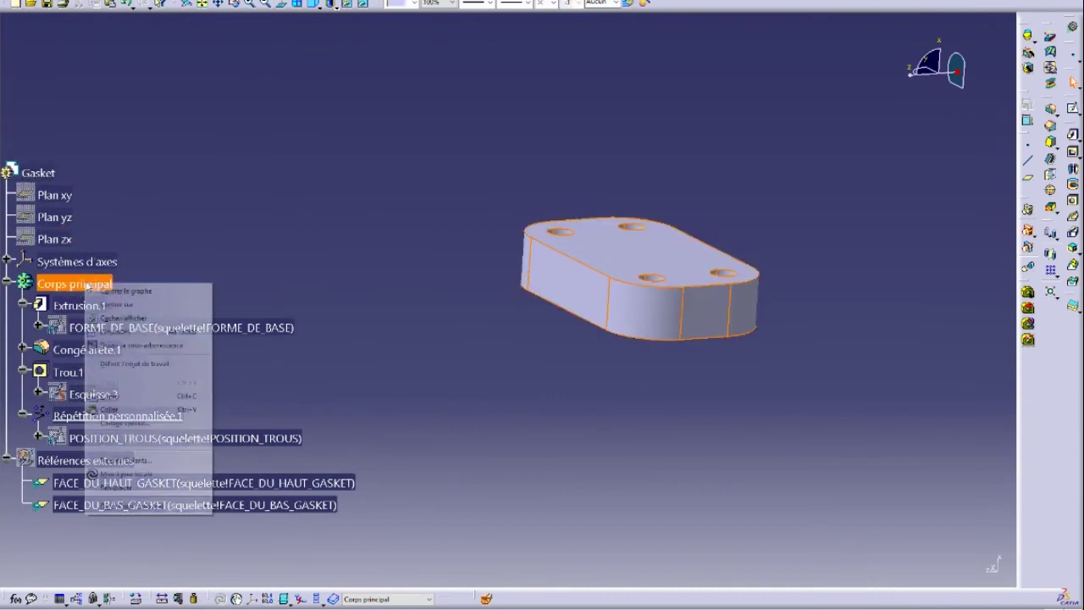
{"action": "right_click", "coordinate": [84, 284]}
{"action": "left_click", "coordinate": [138, 424]}
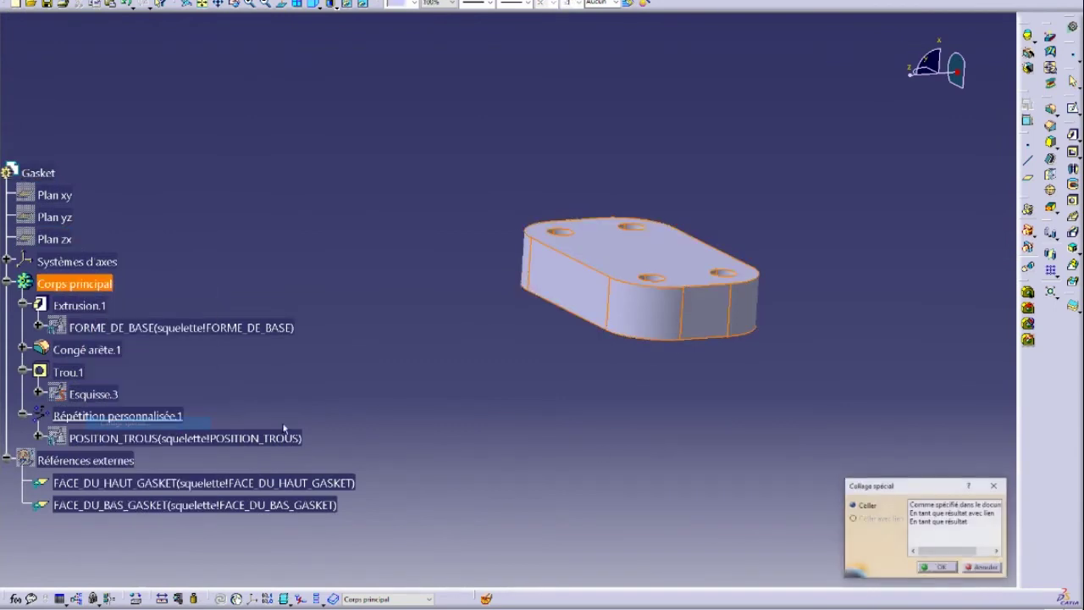
{"action": "left_click", "coordinate": [946, 521]}
{"action": "left_click", "coordinate": [937, 567]}
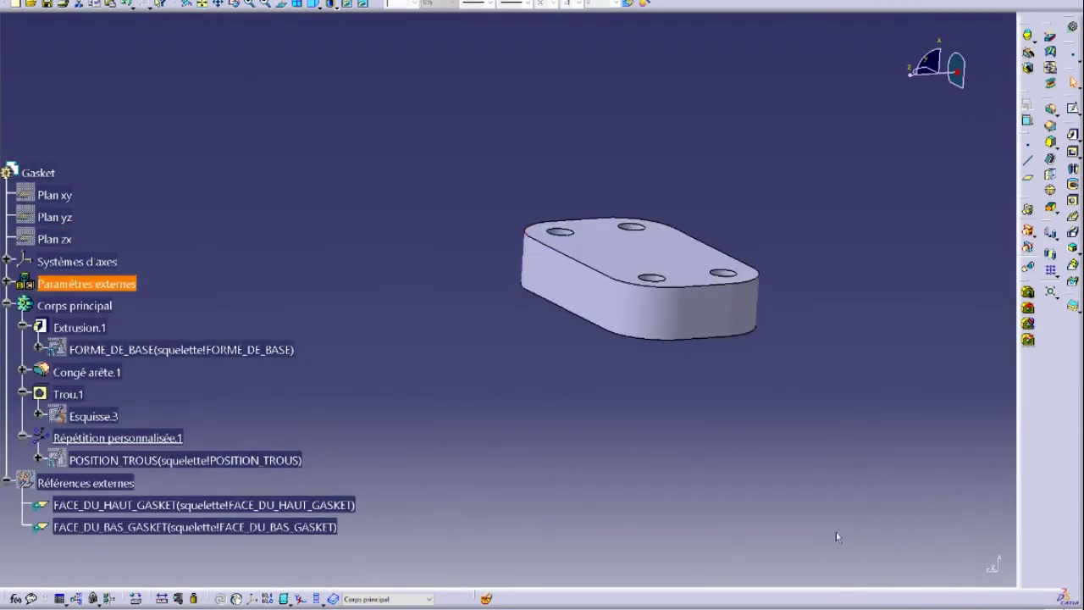
{"action": "left_click", "coordinate": [7, 283]}
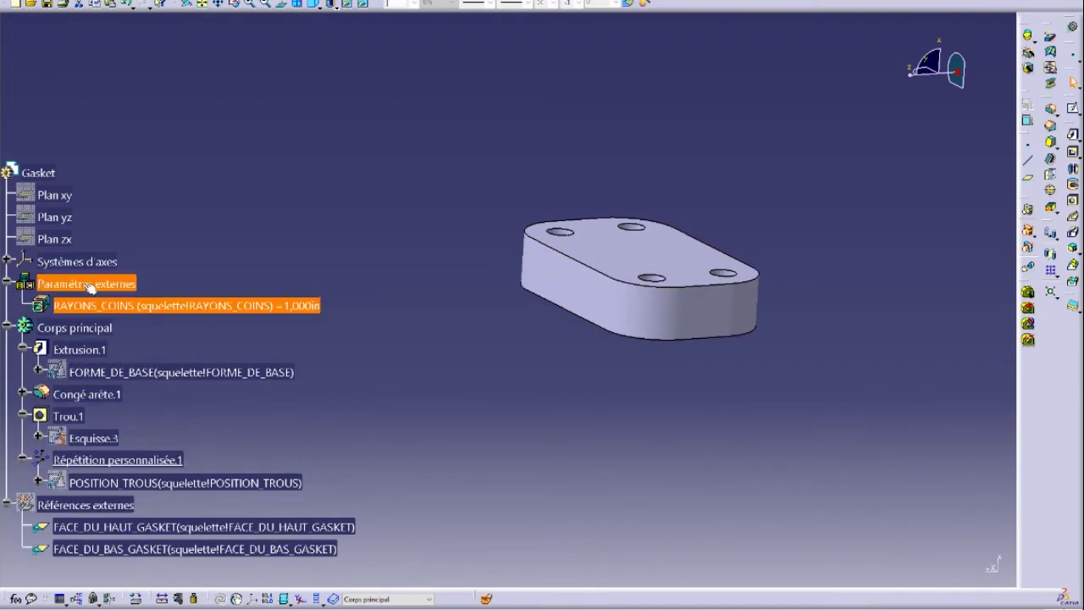
{"action": "left_click", "coordinate": [508, 357]}
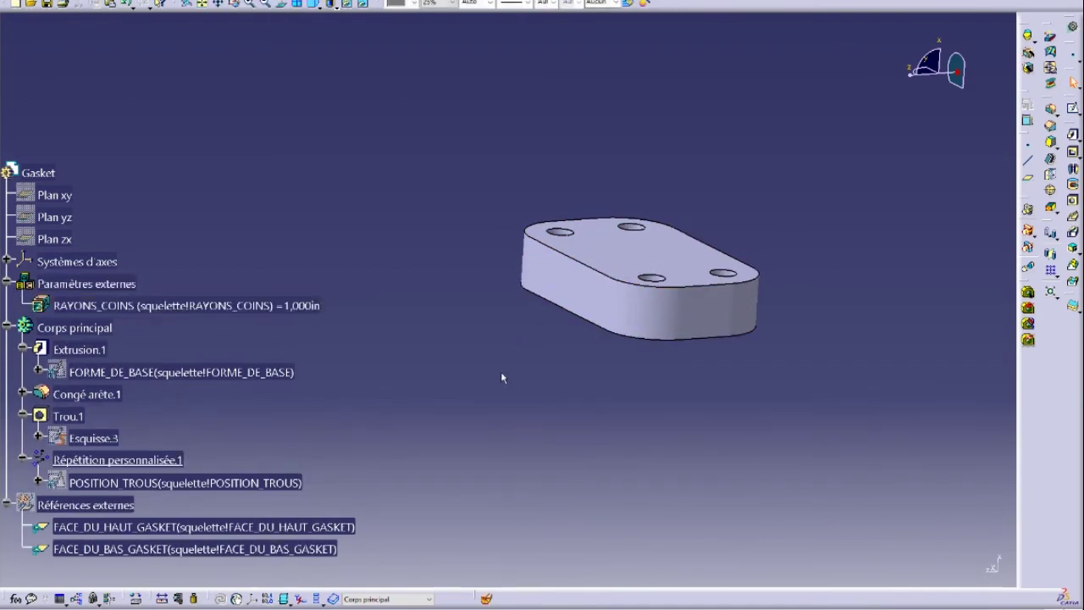
{"action": "left_click", "coordinate": [200, 308]}
{"action": "left_click", "coordinate": [455, 440]}
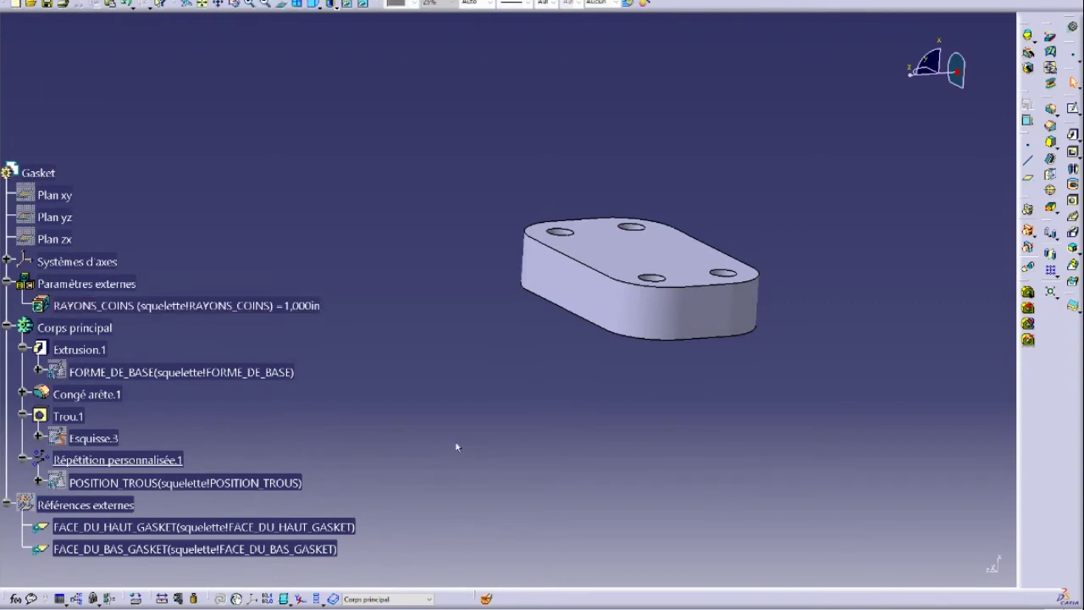
- Drive the radius of the Gasket's Congé arête.1 edge fillet with a formula equal to the external RAYONS_COINS parameter
{"action": "left_click", "coordinate": [82, 395]}
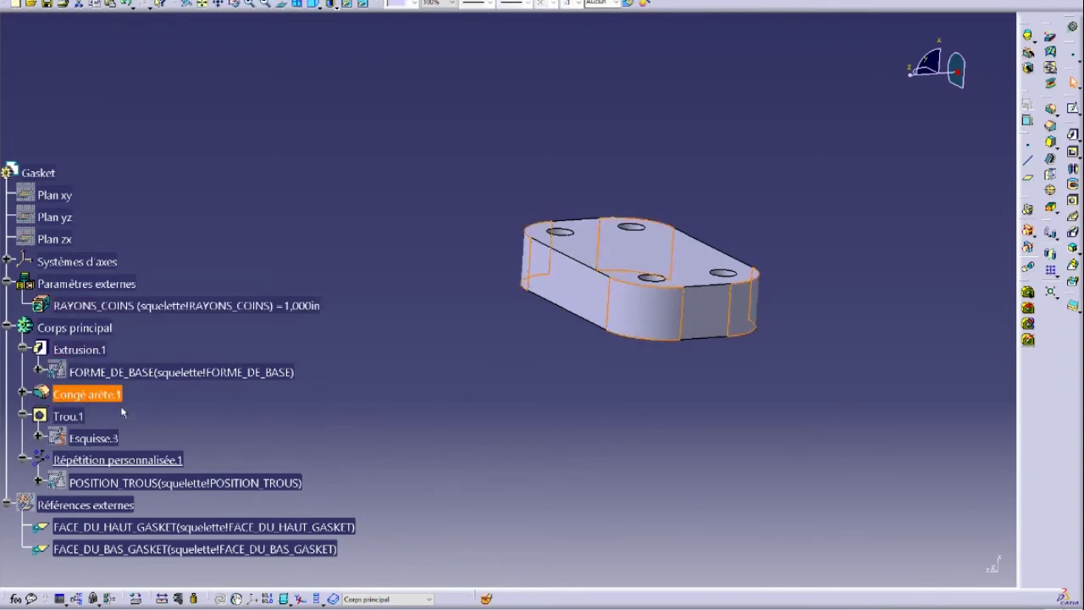
{"action": "double_click", "coordinate": [103, 395]}
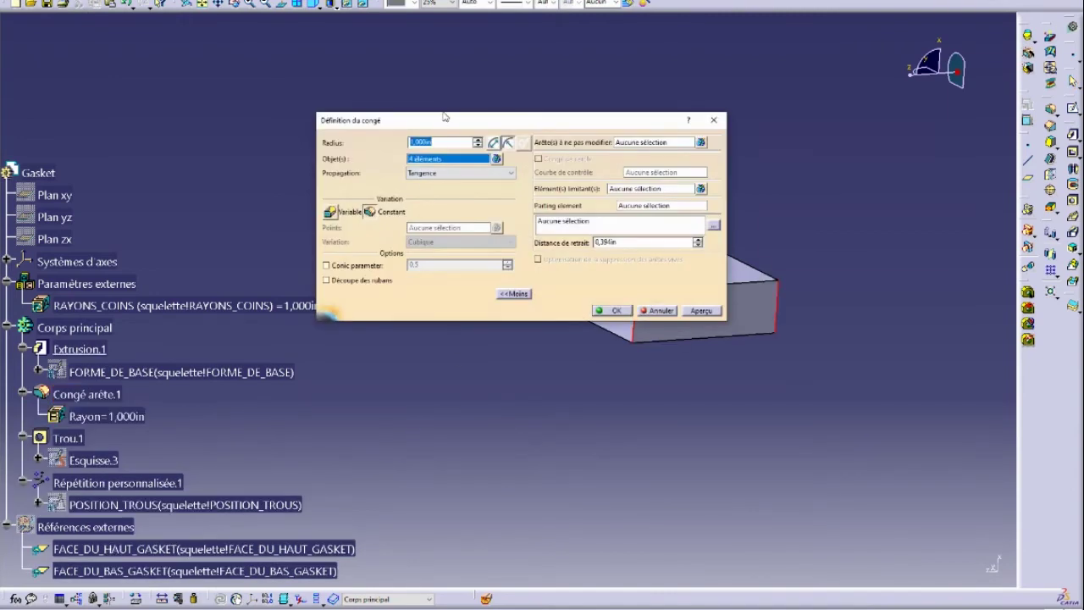
{"action": "left_click_drag", "start_coordinate": [444, 117], "coordinate": [581, 148]}
{"action": "right_click", "coordinate": [576, 171]}
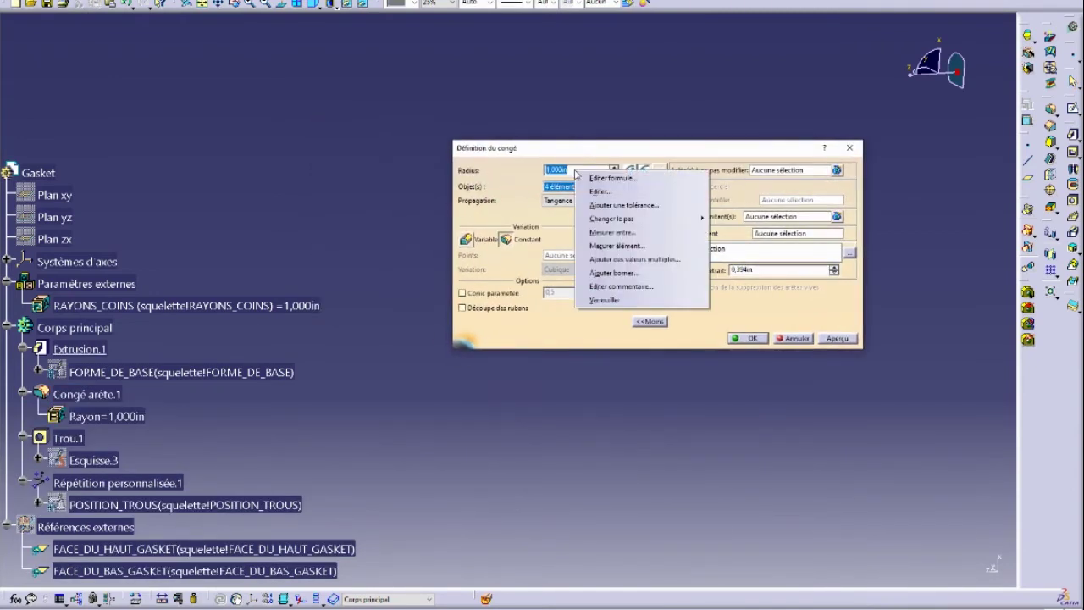
{"action": "left_click", "coordinate": [610, 178]}
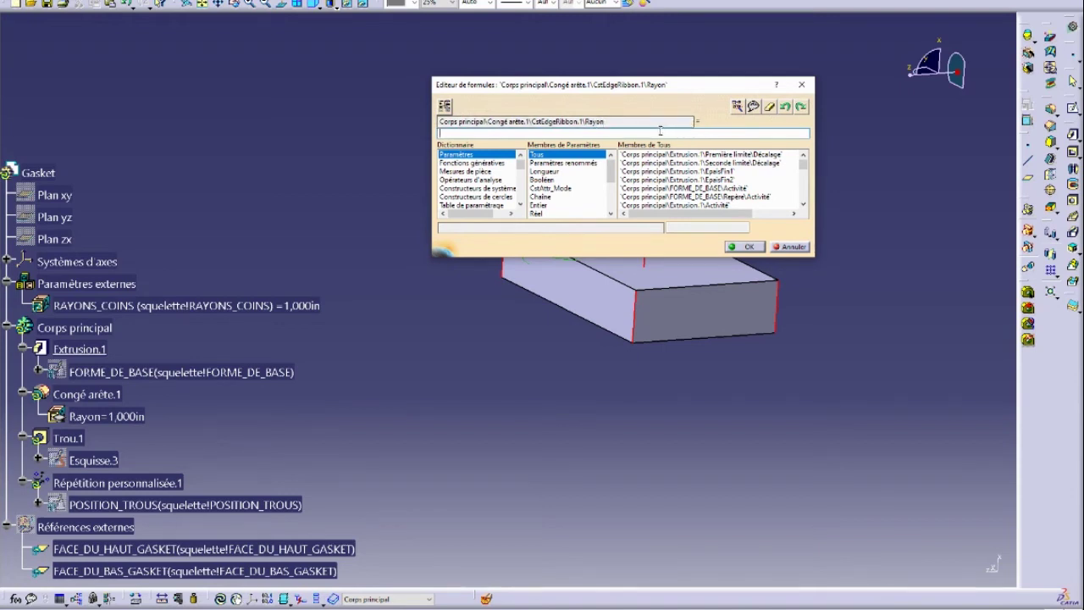
{"action": "left_click", "coordinate": [117, 310]}
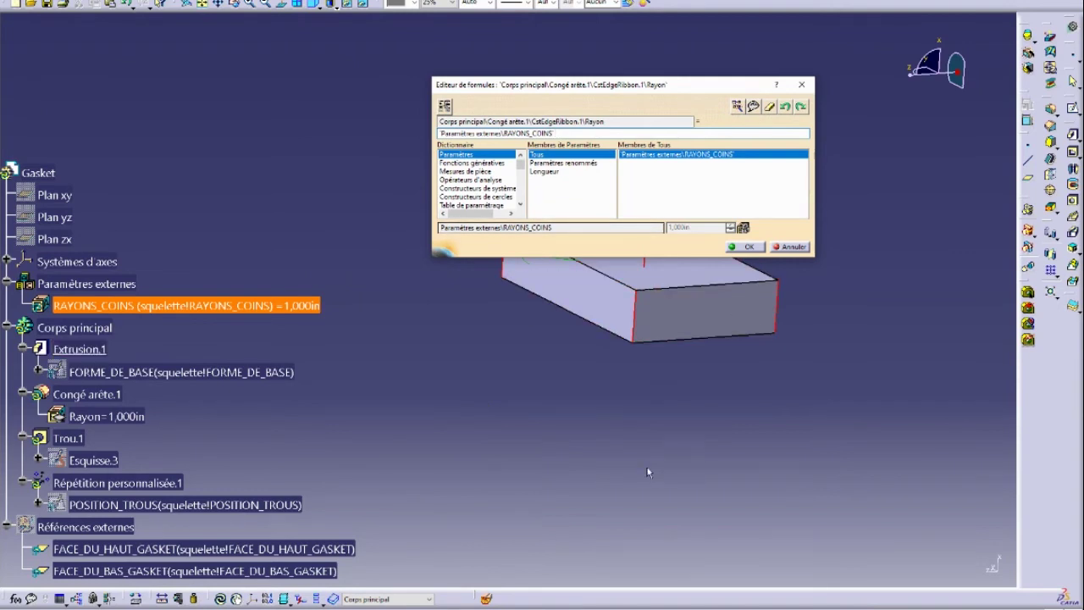
{"action": "left_click", "coordinate": [748, 246]}
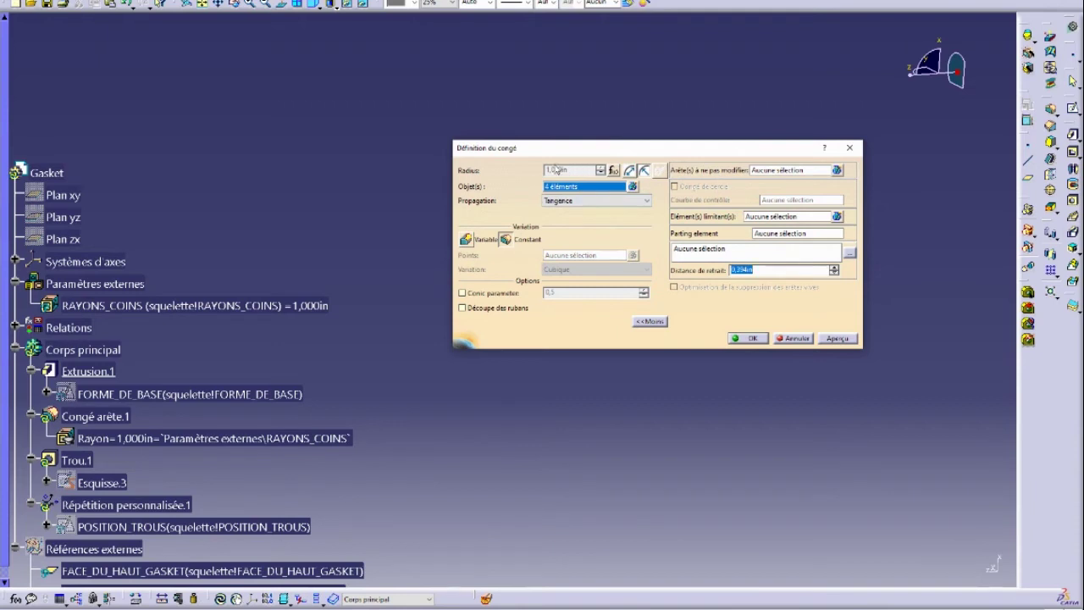
{"action": "left_click", "coordinate": [742, 339]}
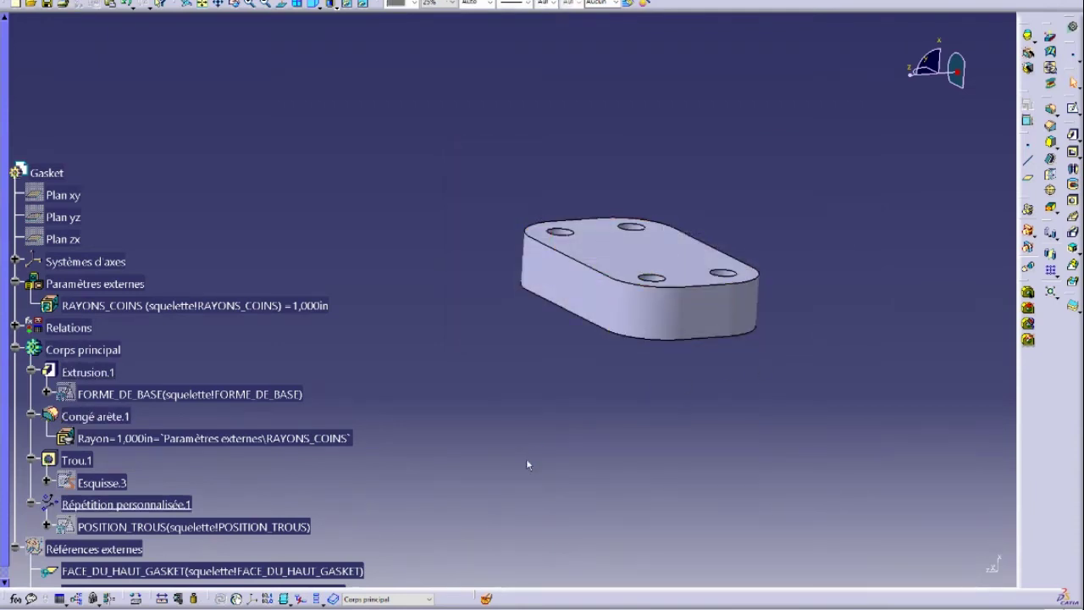
- Switch to the boitier part and paste RAYONS_COINS into its Corps principal as a result with link, expanding Paramètres externes
{"action": "left_click", "coordinate": [242, 1]}
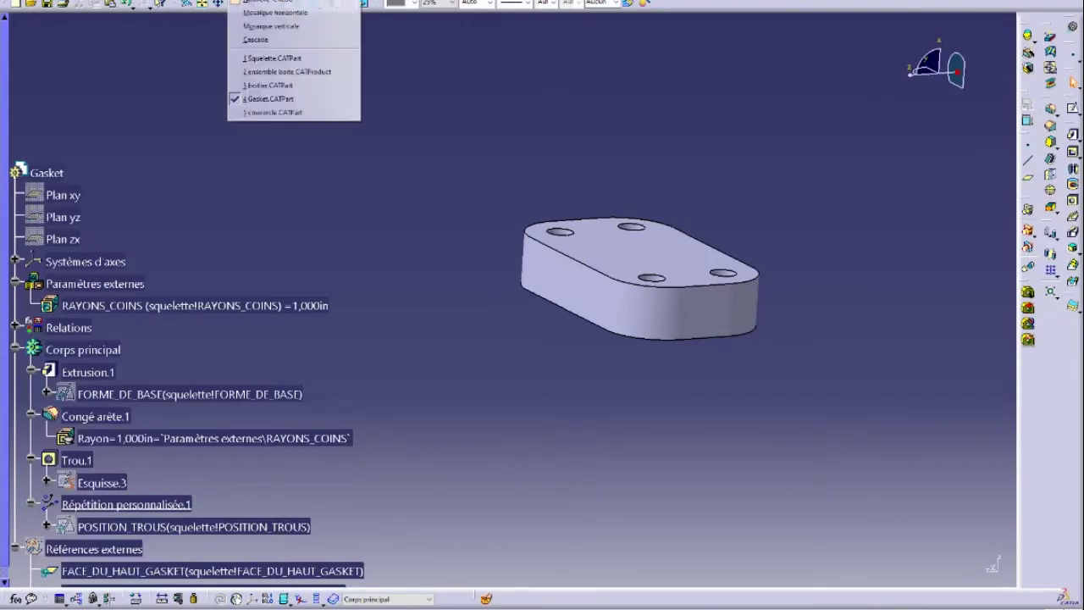
{"action": "left_click", "coordinate": [280, 87]}
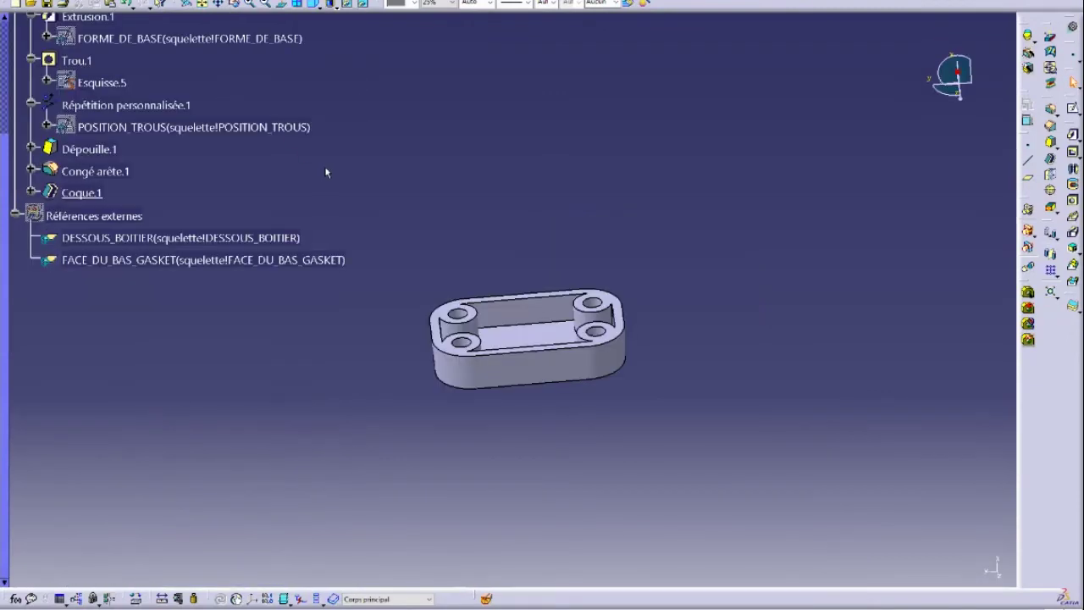
{"action": "left_click", "coordinate": [83, 340]}
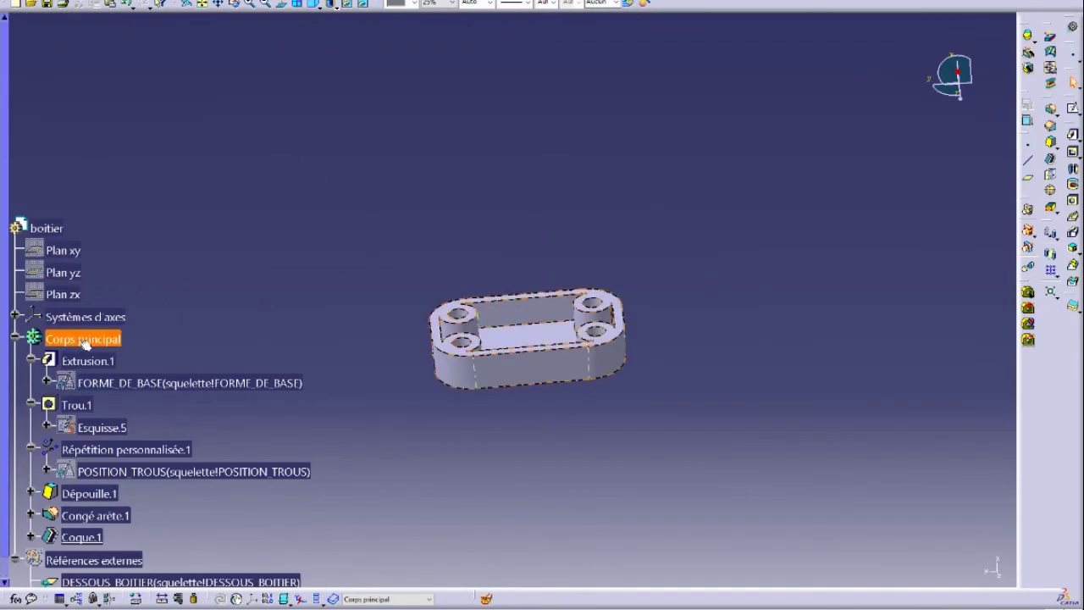
{"action": "right_click", "coordinate": [84, 340]}
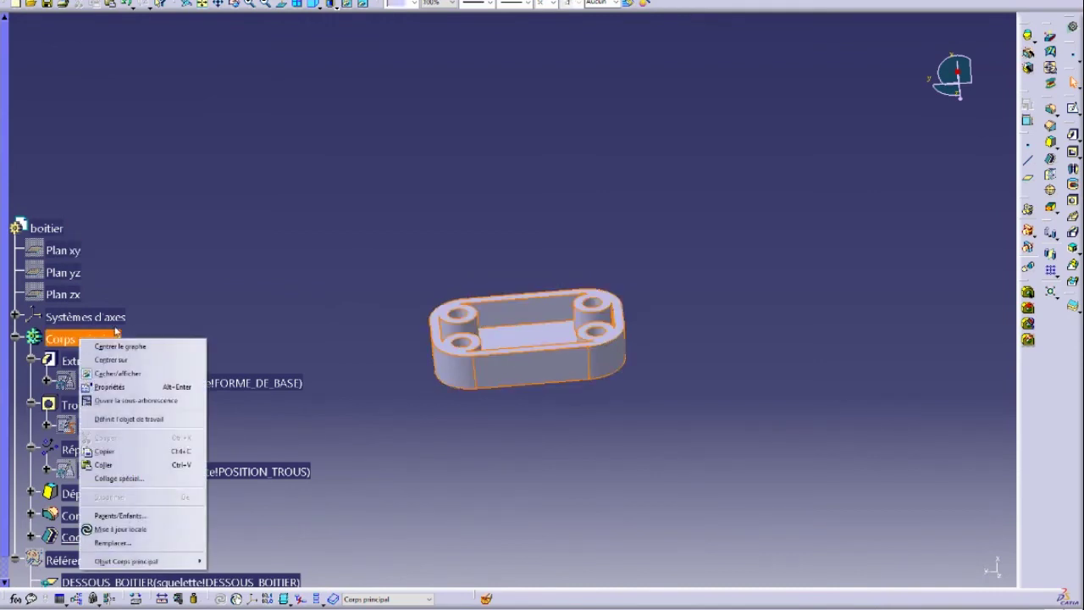
{"action": "left_click", "coordinate": [139, 479]}
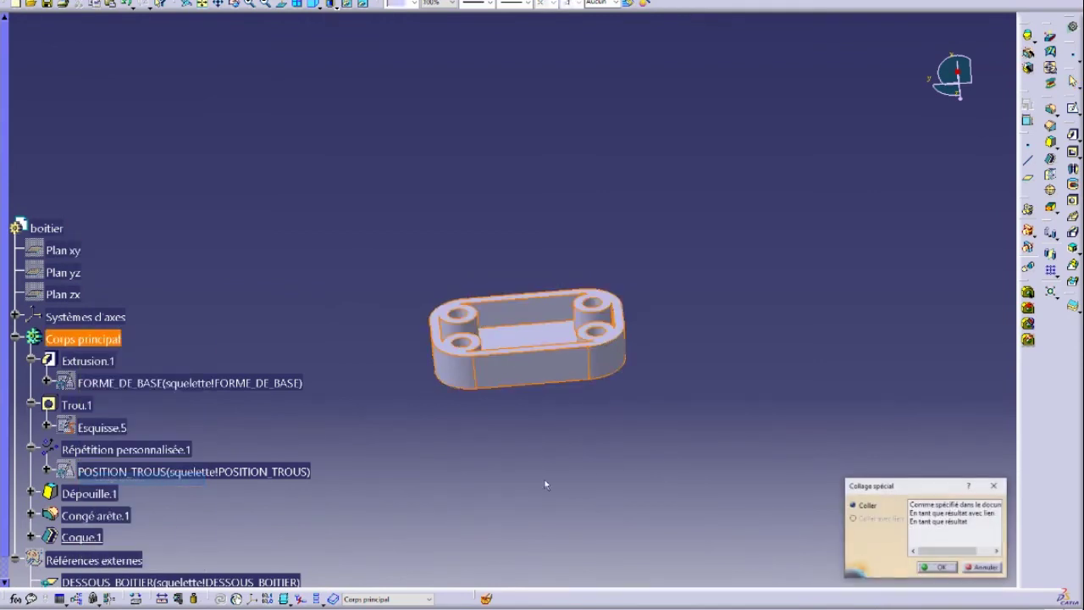
{"action": "left_click", "coordinate": [974, 514]}
{"action": "left_click", "coordinate": [940, 567]}
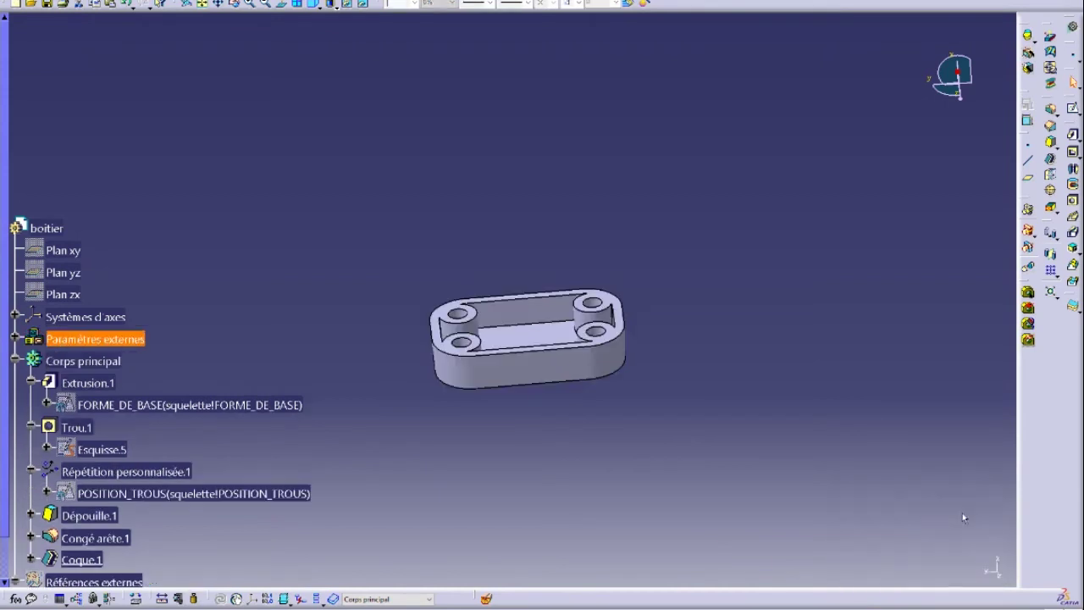
{"action": "left_click", "coordinate": [439, 418]}
{"action": "left_click", "coordinate": [15, 338]}
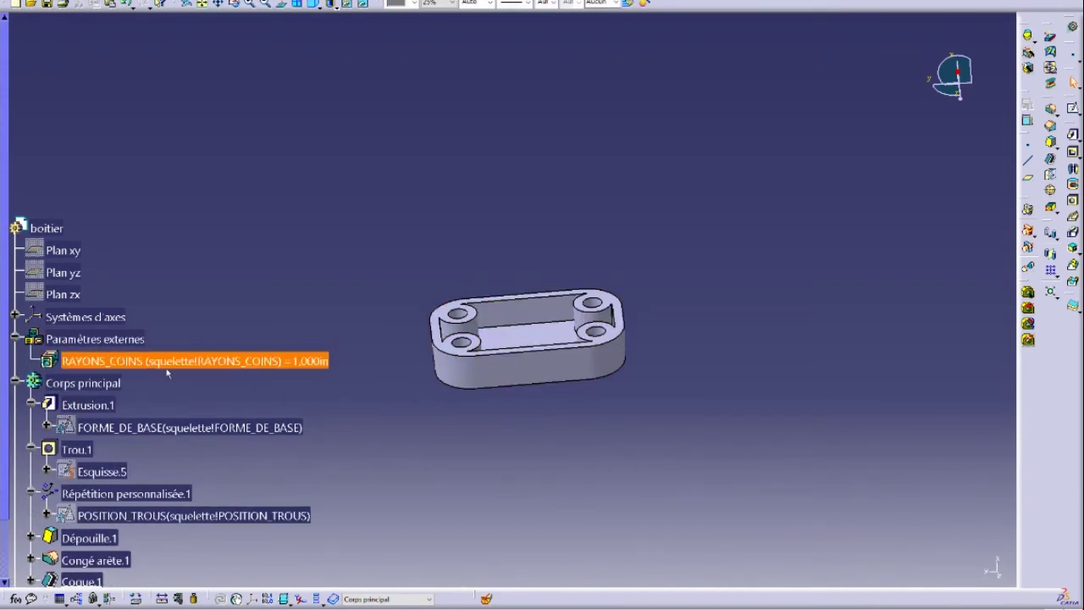
- Drive the radius of the boitier's Congé arête.1 edge fillet with a formula equal to the external RAYONS_COINS parameter
{"action": "double_click", "coordinate": [73, 409]}
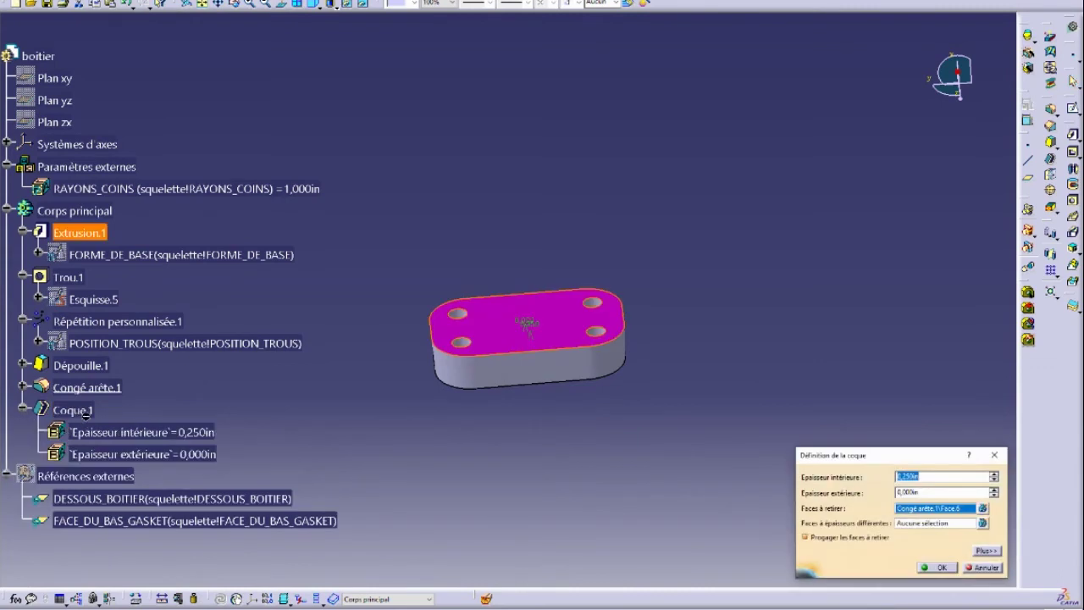
{"action": "key", "text": "Escape"}
{"action": "double_click", "coordinate": [87, 387]}
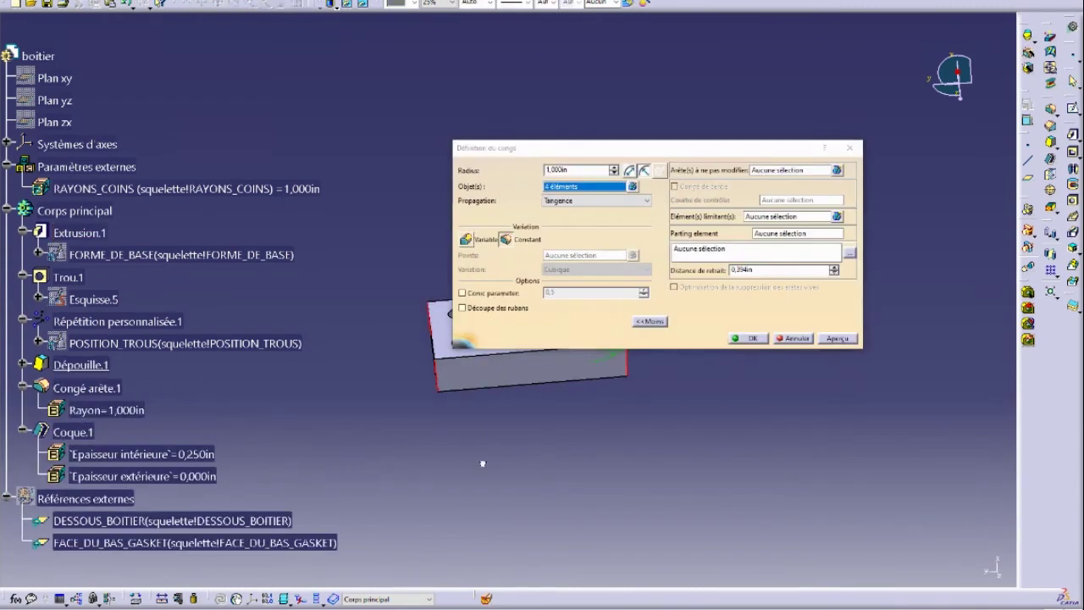
{"action": "left_click", "coordinate": [577, 172]}
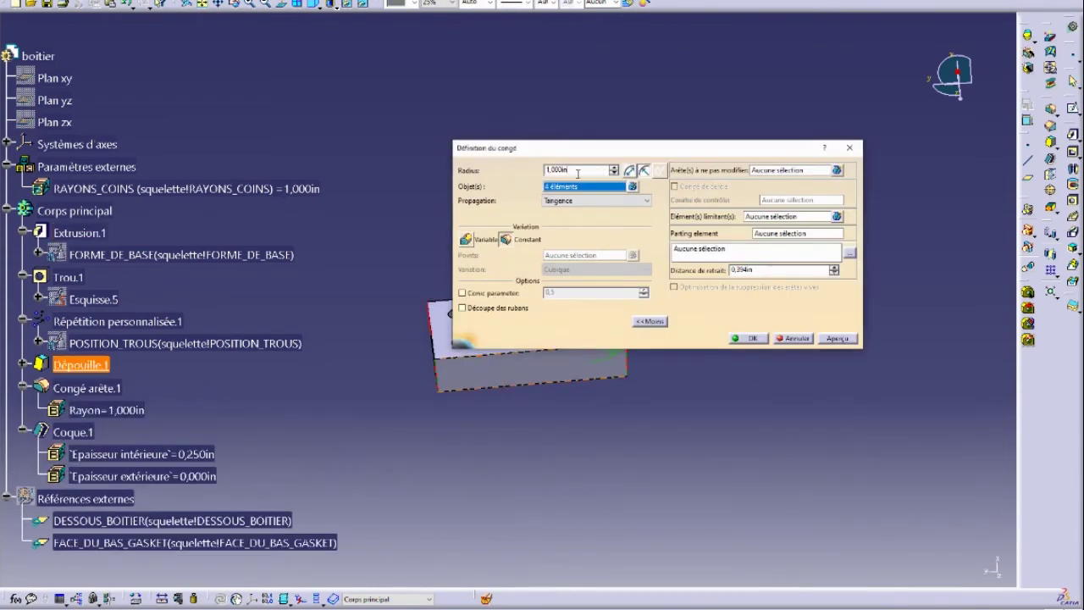
{"action": "double_click", "coordinate": [579, 168]}
{"action": "right_click", "coordinate": [591, 173]}
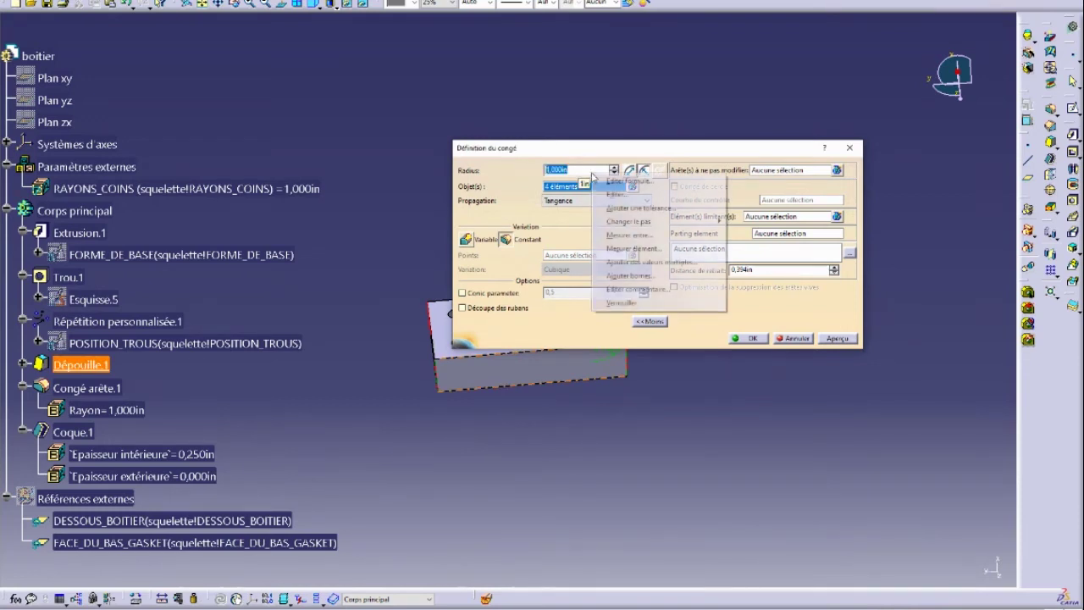
{"action": "left_click", "coordinate": [578, 172]}
{"action": "double_click", "coordinate": [578, 173]}
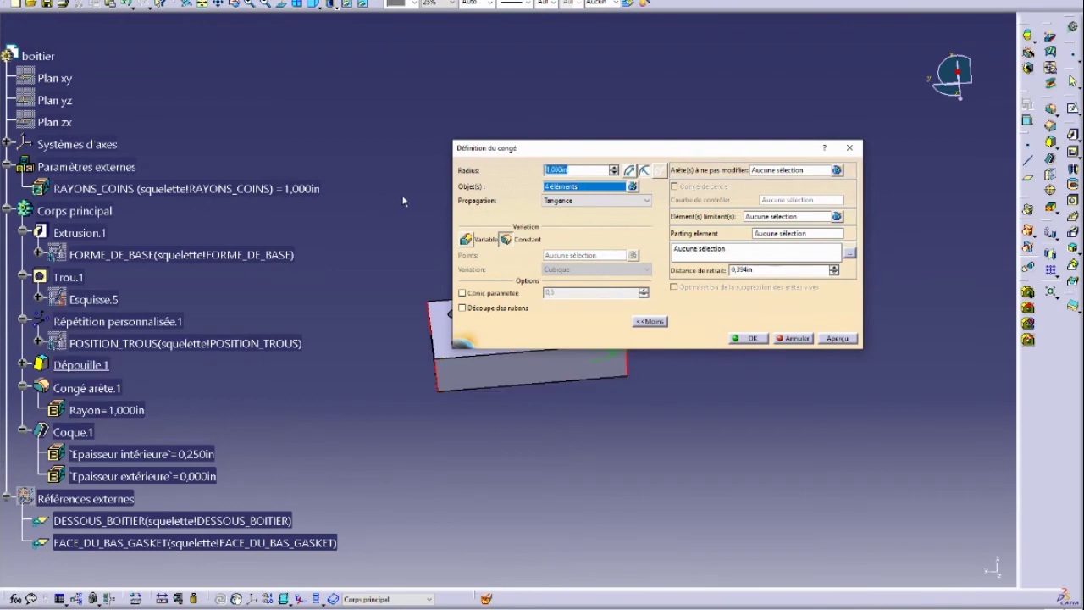
{"action": "type", "text": "="}
{"action": "left_click", "coordinate": [209, 190]}
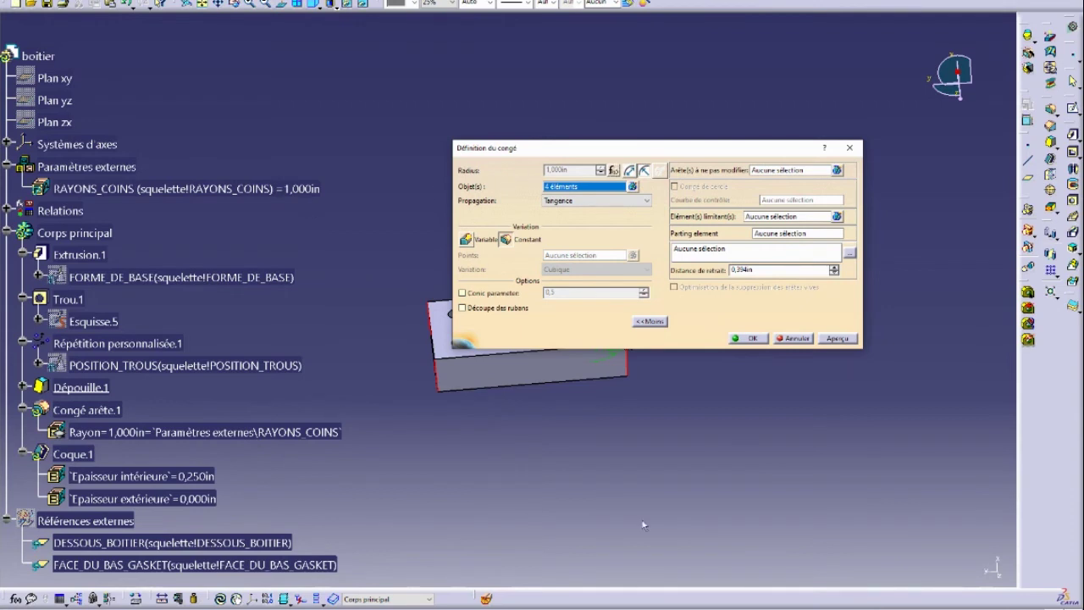
{"action": "left_click", "coordinate": [759, 339]}
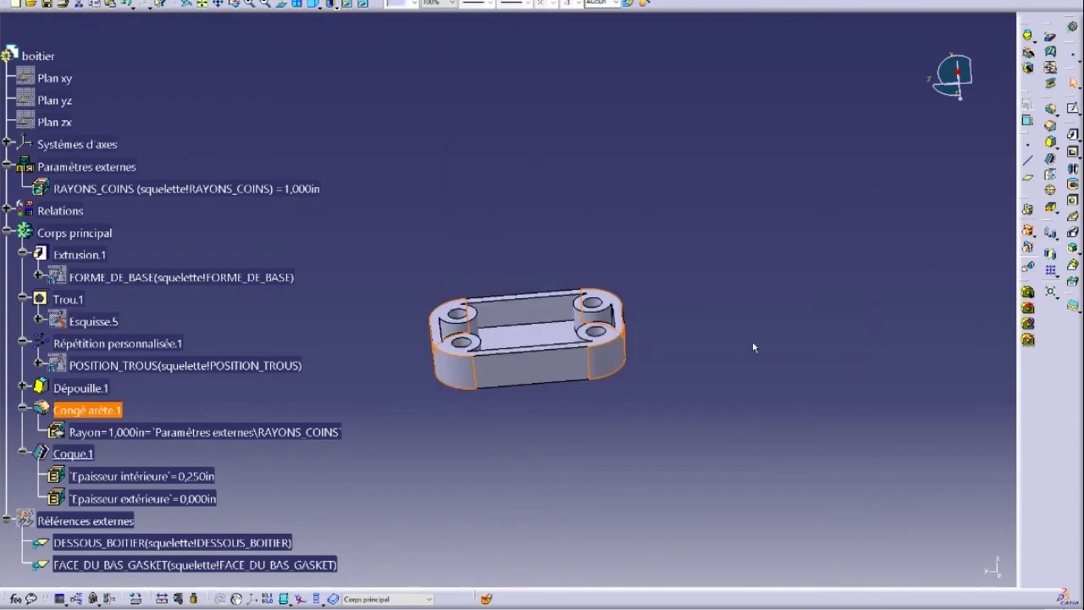
- Switch to the couvercle part and paste RAYONS_COINS into its Corps principal as a result with link
{"action": "left_click", "coordinate": [242, 0]}
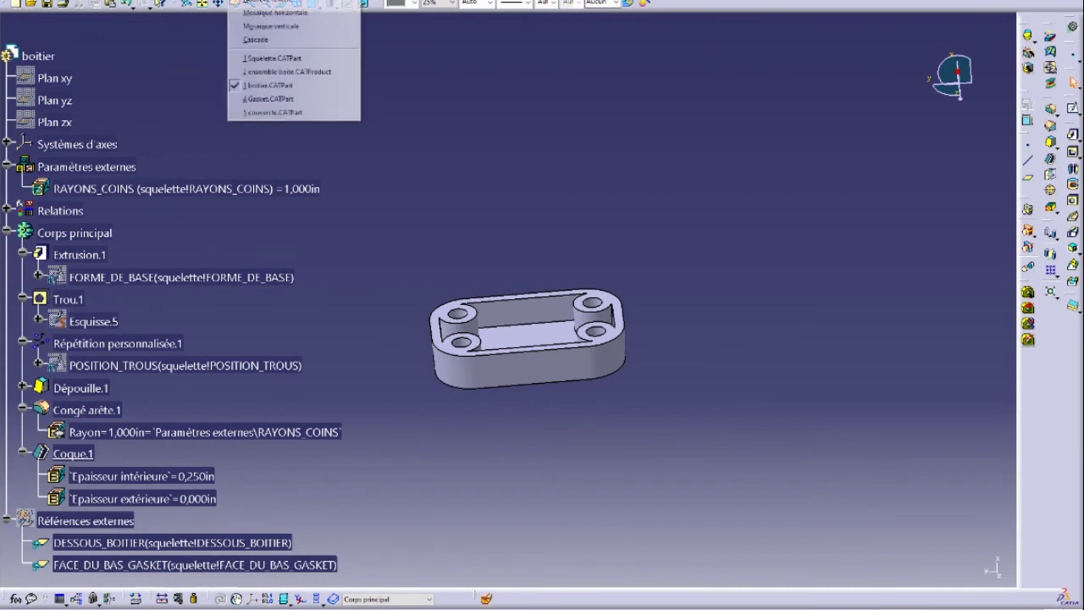
{"action": "left_click", "coordinate": [290, 113]}
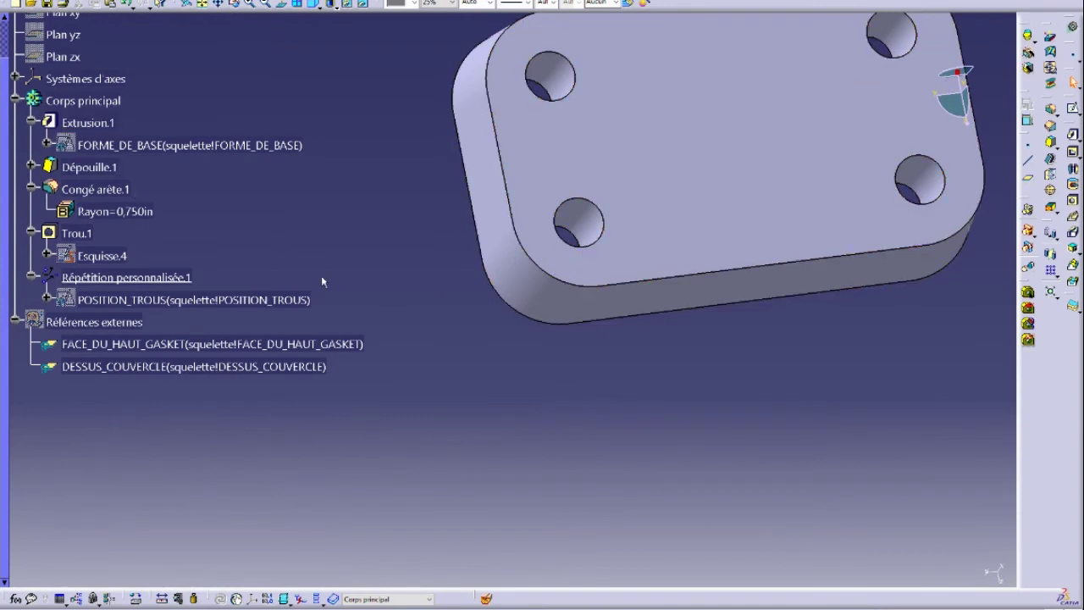
{"action": "scroll", "coordinate": [323, 280], "scroll_direction": "up", "scroll_amount": 2}
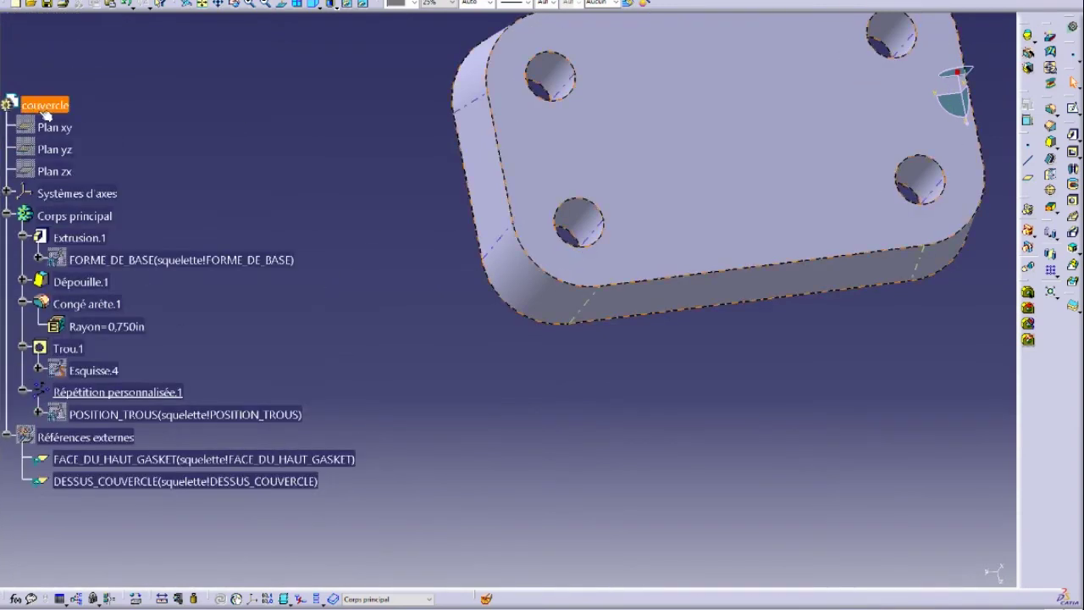
{"action": "right_click", "coordinate": [58, 215]}
{"action": "mouse_move", "coordinate": [149, 433]}
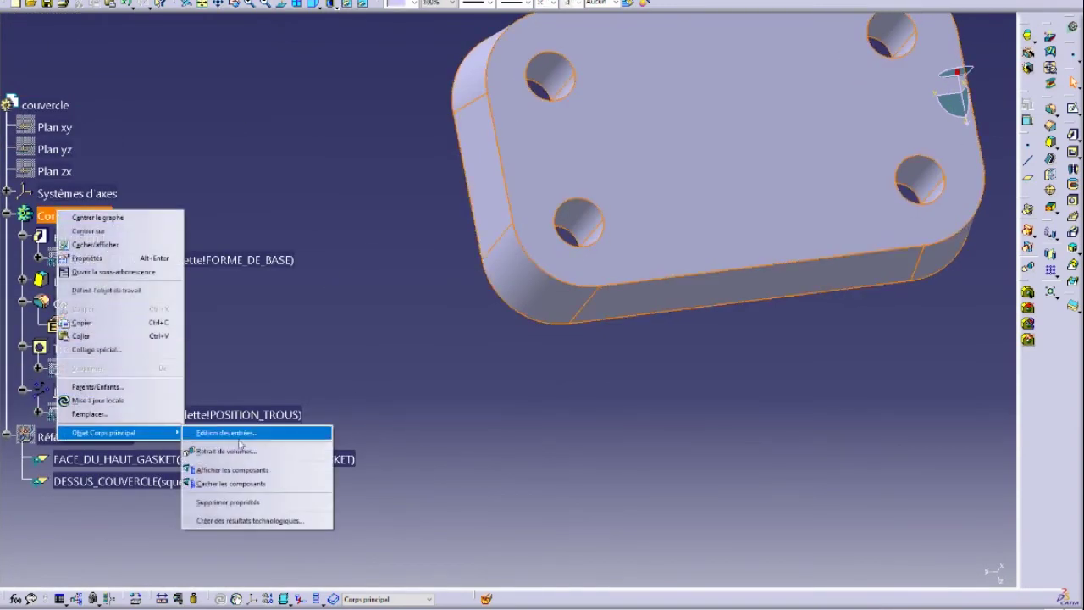
{"action": "left_click", "coordinate": [93, 348]}
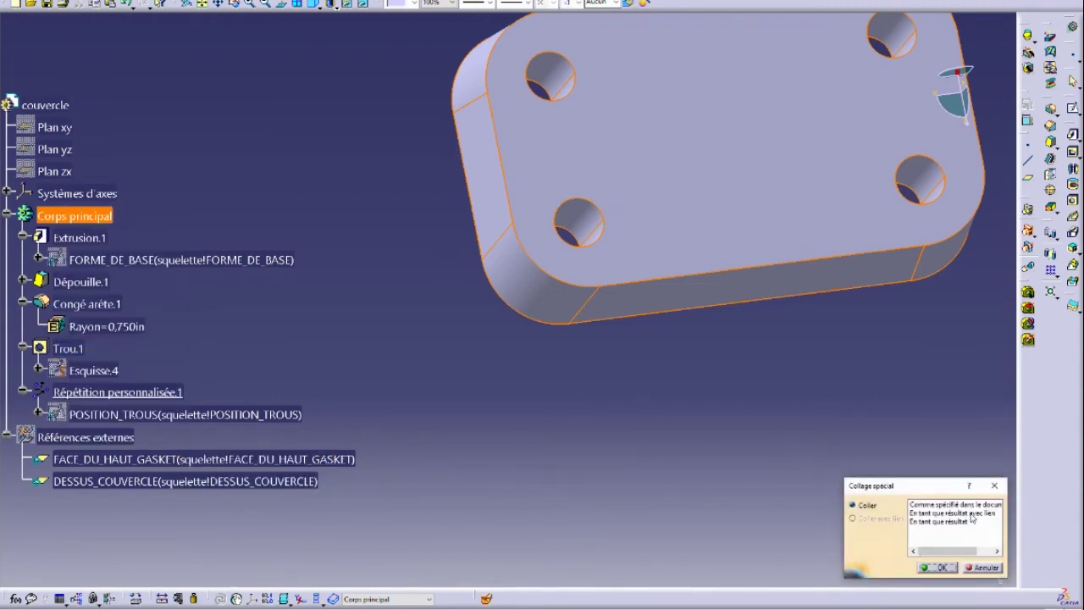
{"action": "double_click", "coordinate": [974, 514]}
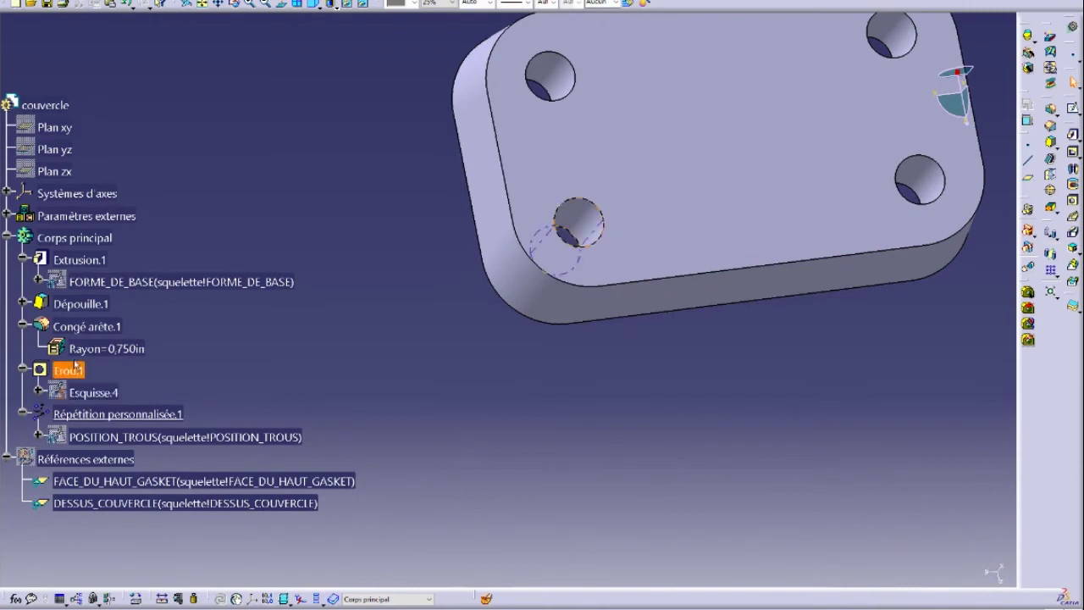
- Drive the radius of the couvercle's Congé arête.1 edge fillet with a formula equal to the external RAYONS_COINS parameter
{"action": "double_click", "coordinate": [84, 326]}
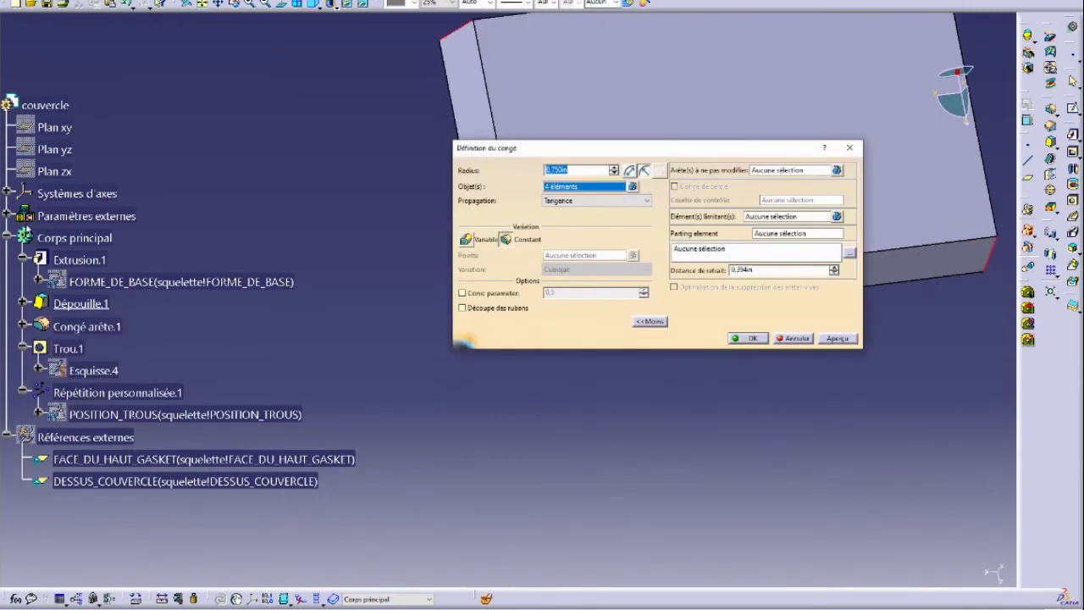
{"action": "left_click", "coordinate": [7, 218]}
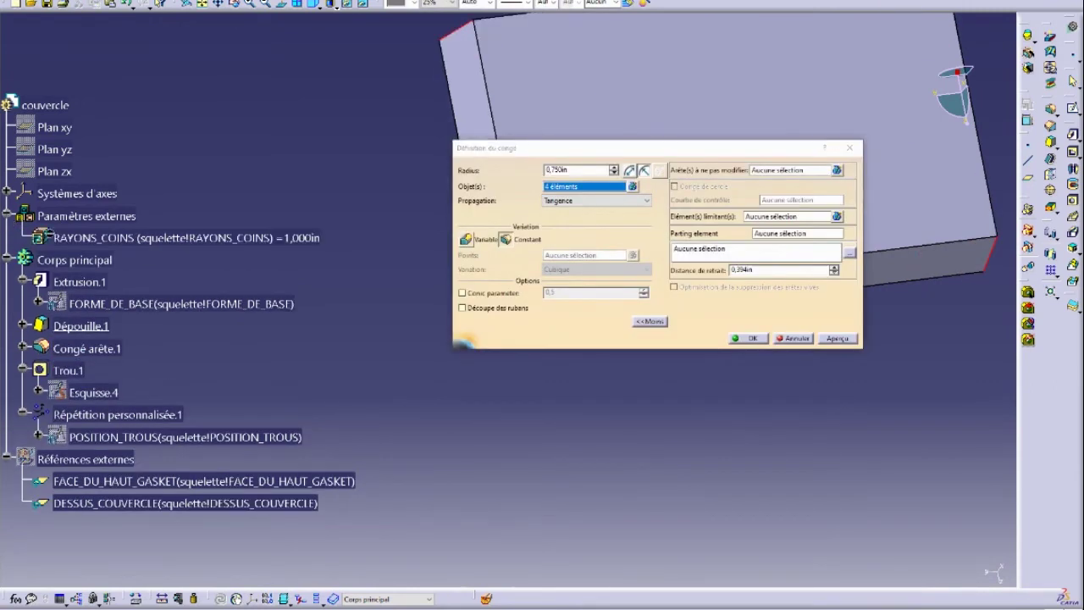
{"action": "left_click", "coordinate": [578, 169]}
{"action": "right_click", "coordinate": [577, 169]}
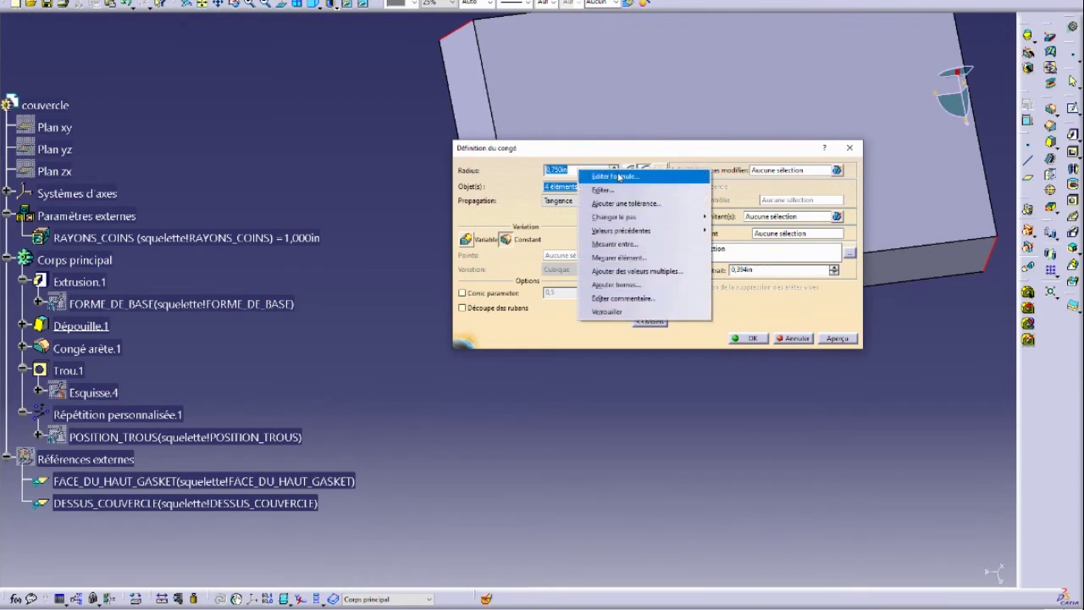
{"action": "left_click", "coordinate": [581, 178]}
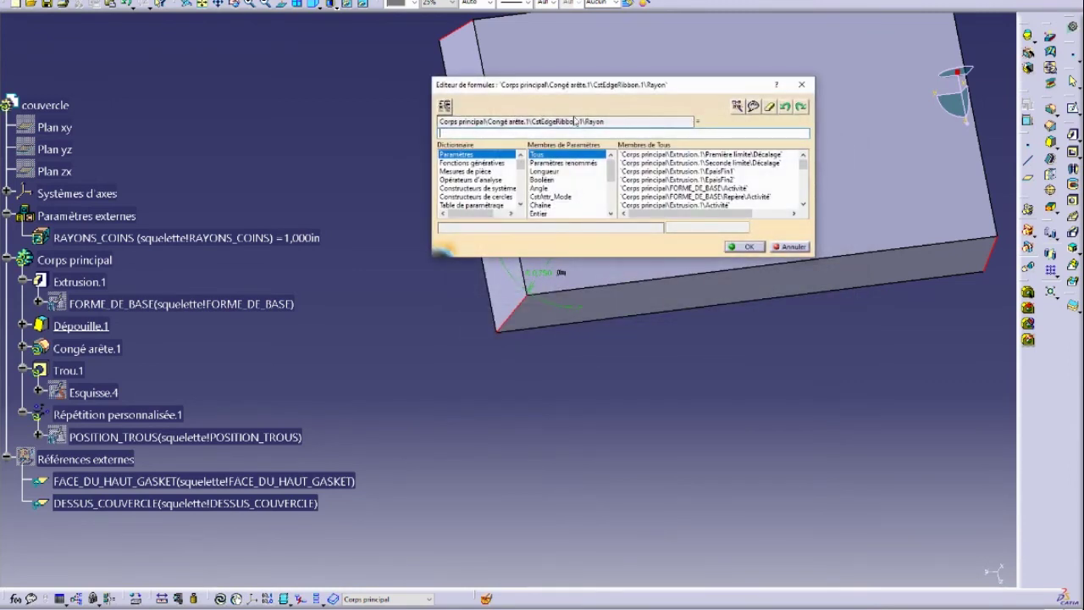
{"action": "left_click", "coordinate": [212, 238]}
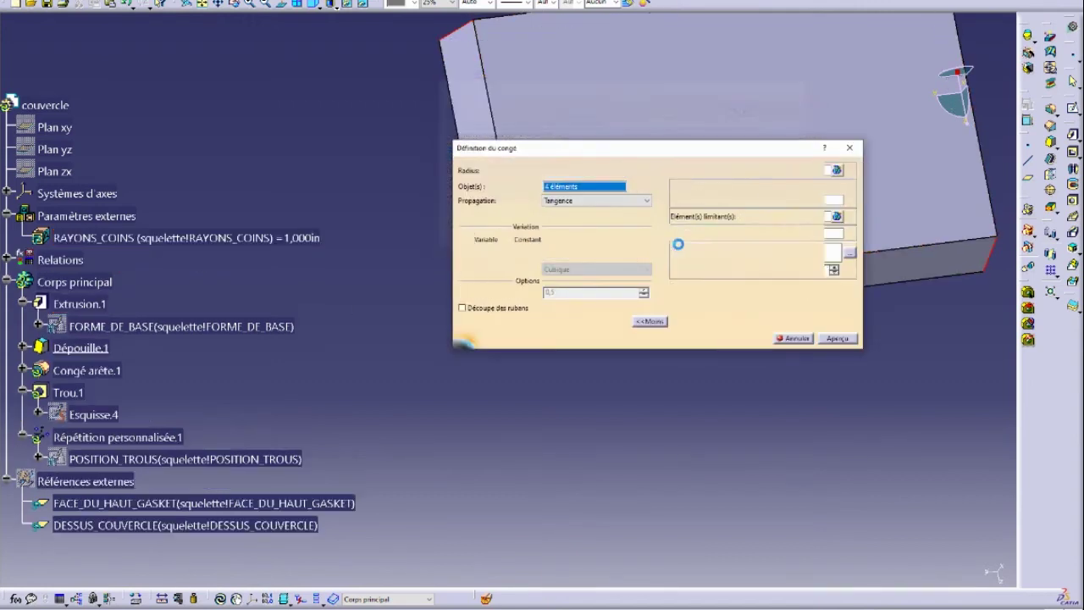
{"action": "left_click", "coordinate": [745, 247]}
{"action": "left_click", "coordinate": [749, 339]}
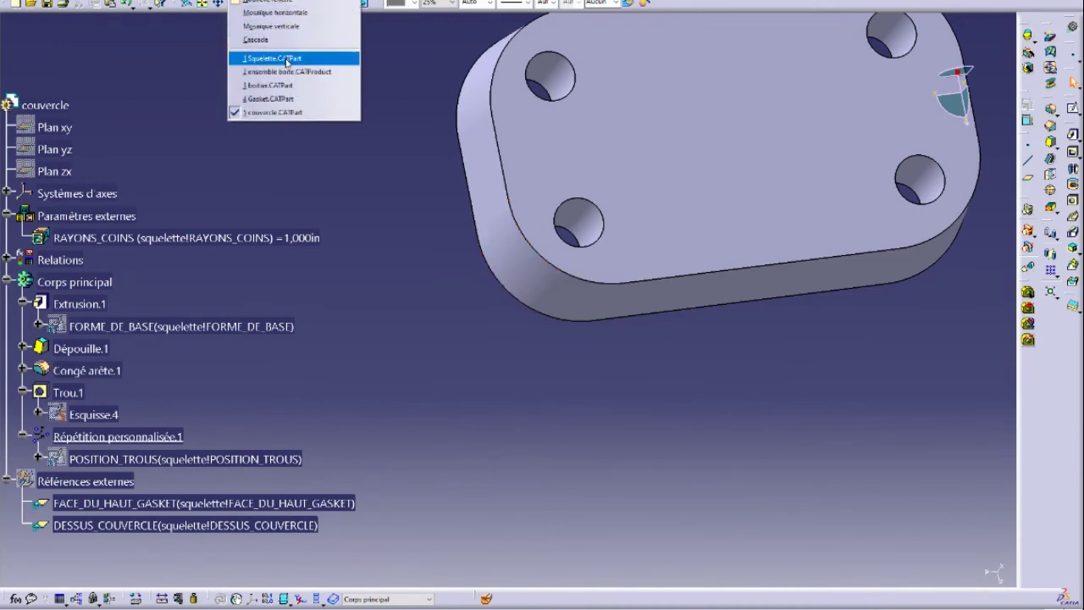
- Switch to the squelette part and set its RAYONS_COINS parameter to 0.75 in
{"action": "left_click", "coordinate": [285, 58]}
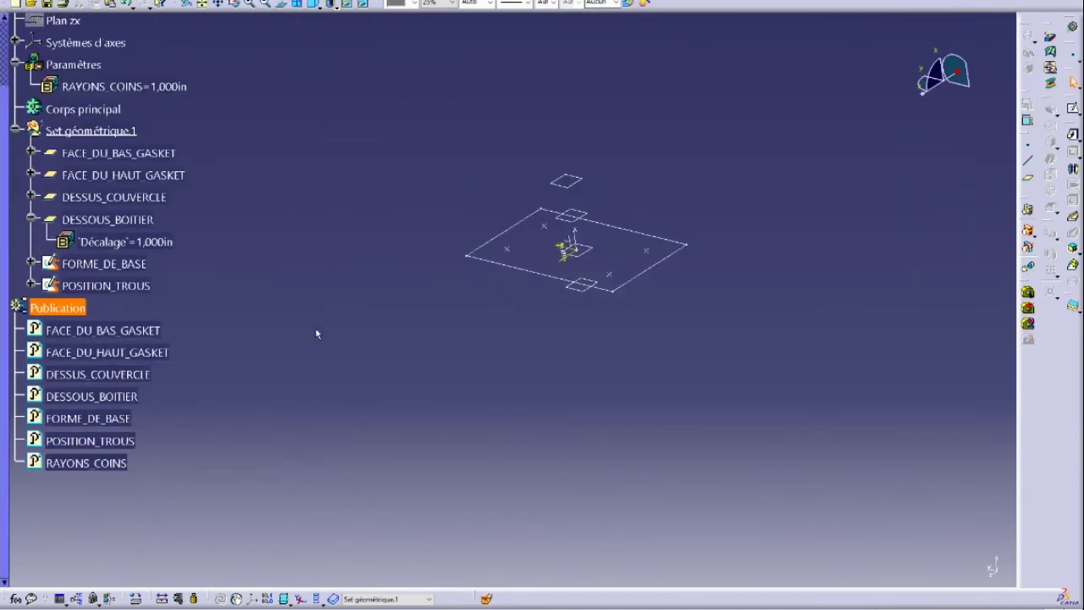
{"action": "scroll", "coordinate": [151, 218], "scroll_direction": "up", "scroll_amount": 3}
{"action": "double_click", "coordinate": [118, 259]}
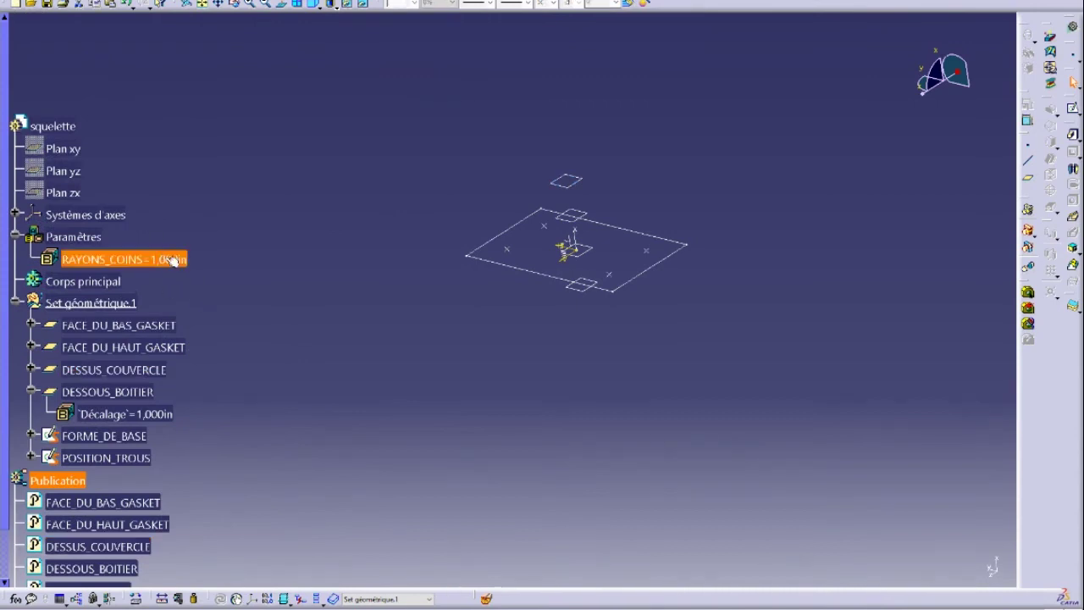
{"action": "type", "text": "25"}
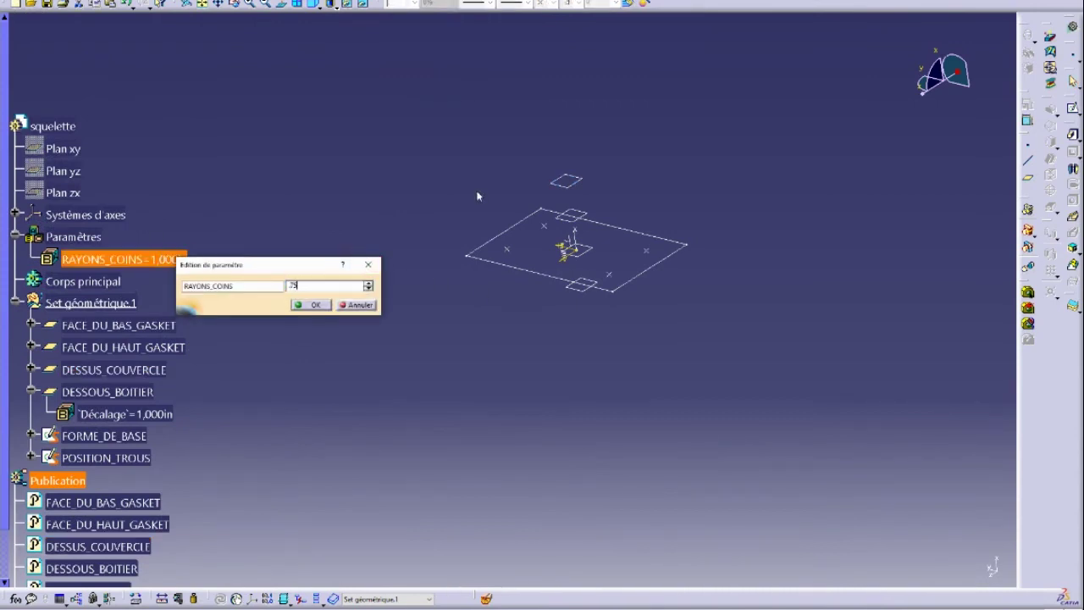
{"action": "key", "text": "Return"}
- Switch to the ensemble boite assembly, update it and inspect the rounded corners of the stacked parts
{"action": "left_click", "coordinate": [258, 2]}
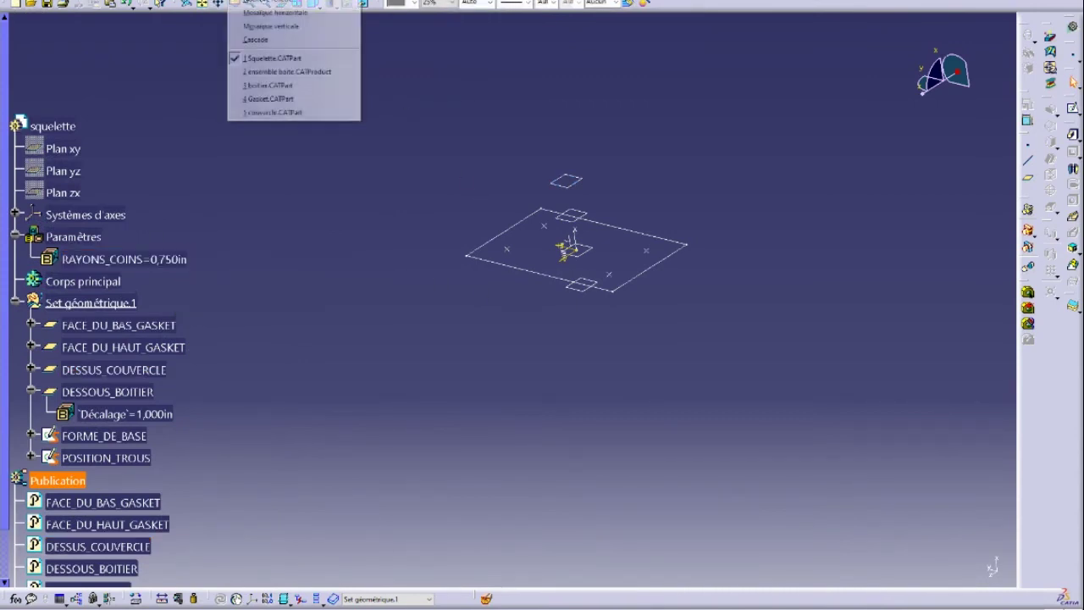
{"action": "left_click", "coordinate": [287, 72]}
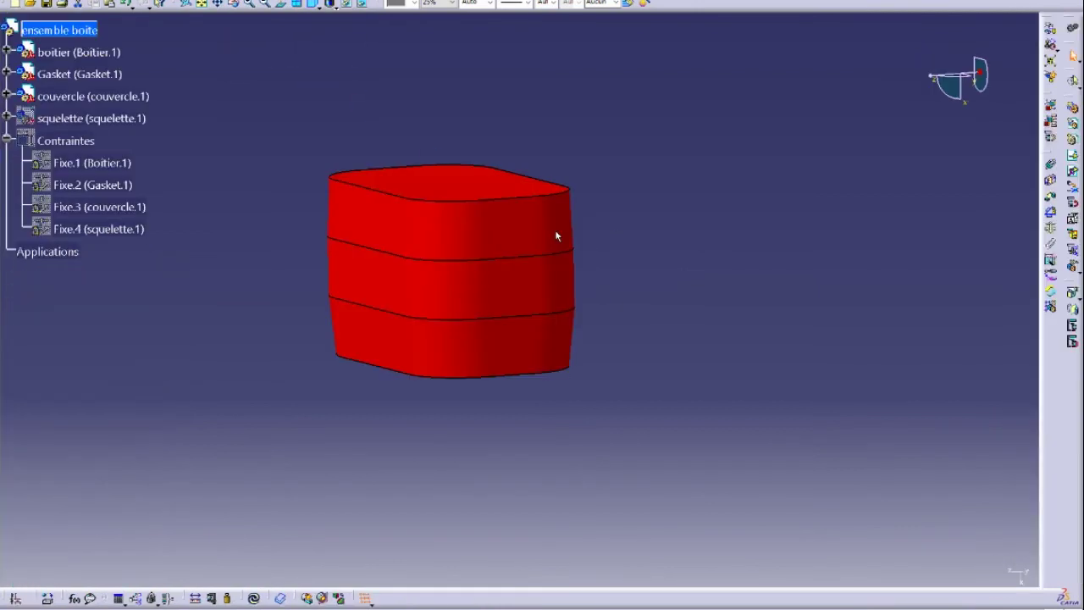
{"action": "middle_click_drag", "start_coordinate": [269, 273], "coordinate": [405, 325]}
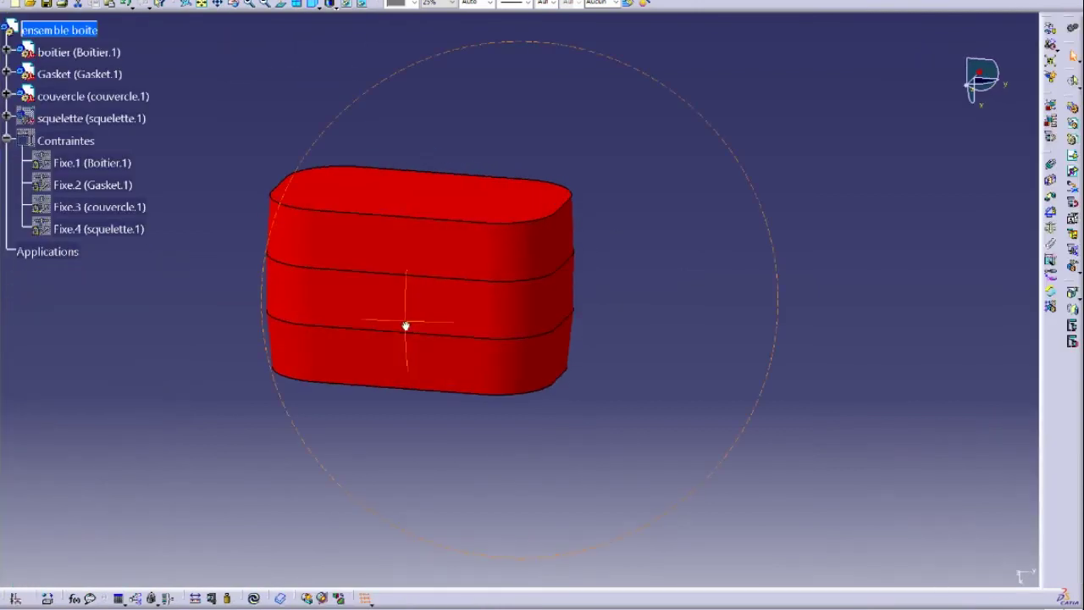
{"action": "left_click", "coordinate": [254, 599]}
{"action": "middle_click_drag", "start_coordinate": [409, 472], "coordinate": [250, 474]}
{"action": "middle_click_drag", "start_coordinate": [275, 186], "coordinate": [272, 126]}
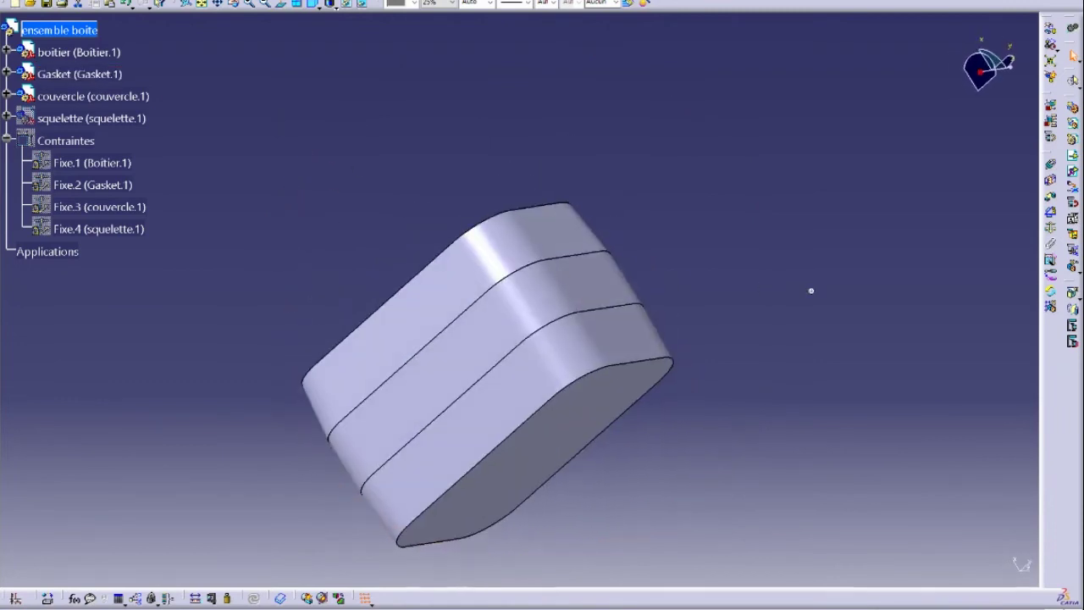
{"action": "middle_click_drag", "start_coordinate": [810, 290], "coordinate": [545, 500]}
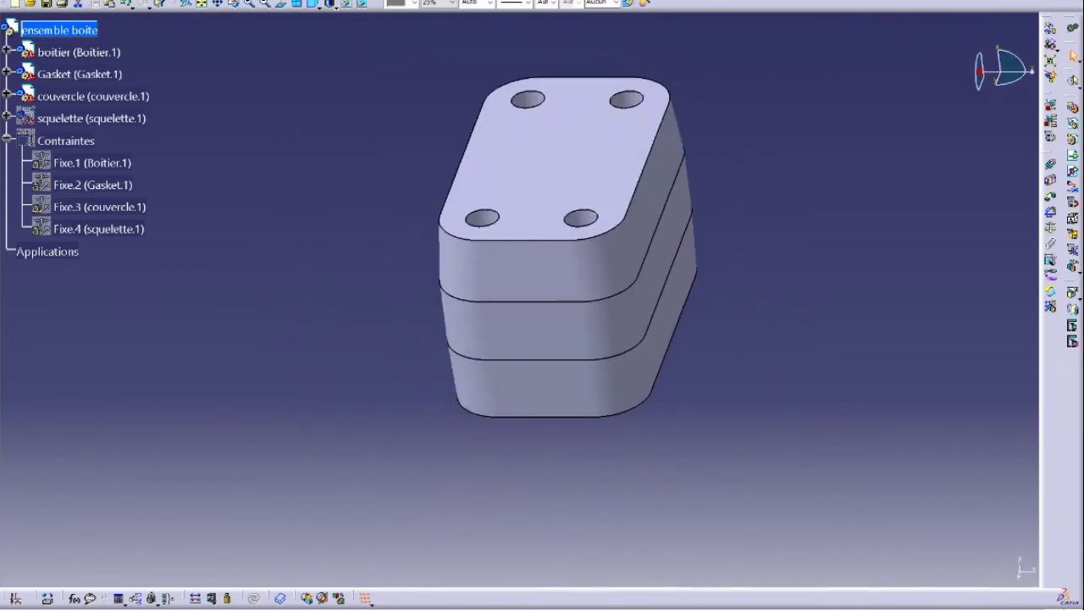
- Switch to the squelette part and create a new parameter of type Longueur with a simple value
{"action": "left_click", "coordinate": [278, 1]}
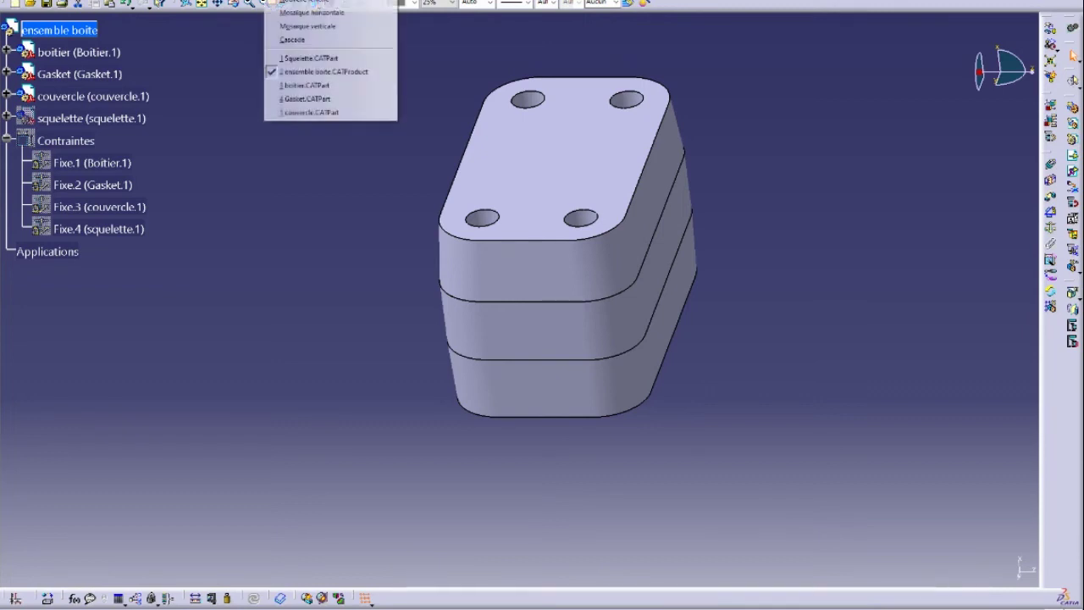
{"action": "left_click", "coordinate": [300, 58]}
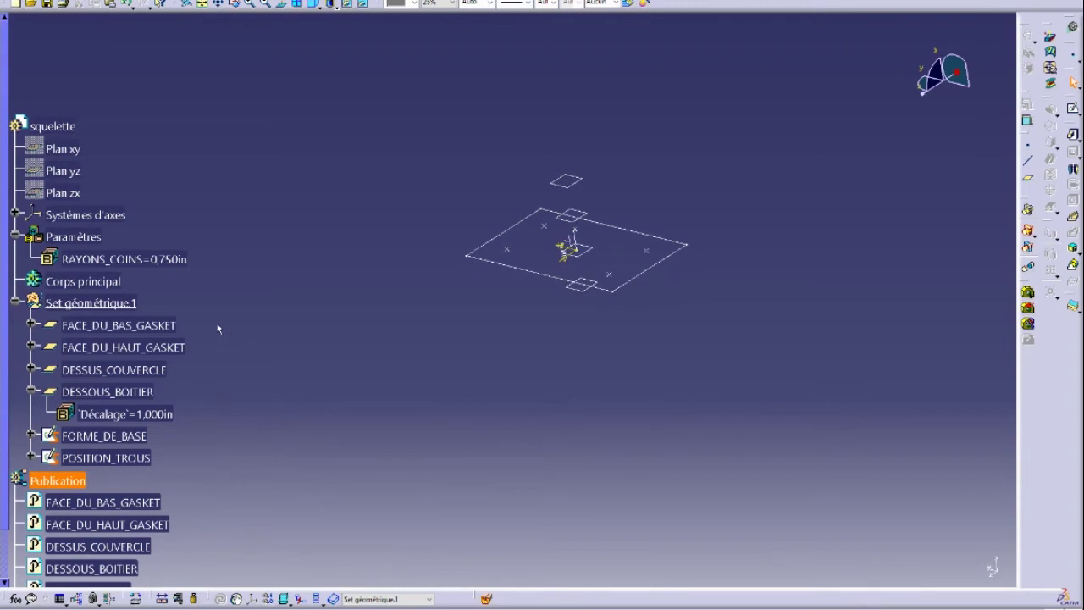
{"action": "middle_click_drag", "start_coordinate": [381, 364], "coordinate": [112, 264]}
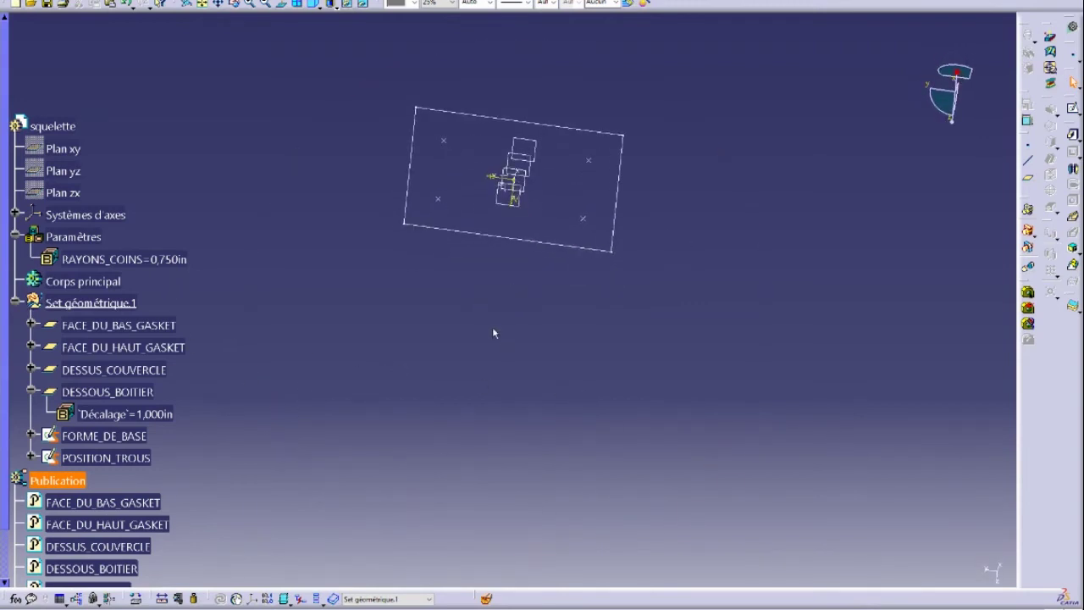
{"action": "middle_click_drag", "start_coordinate": [358, 286], "coordinate": [364, 387]}
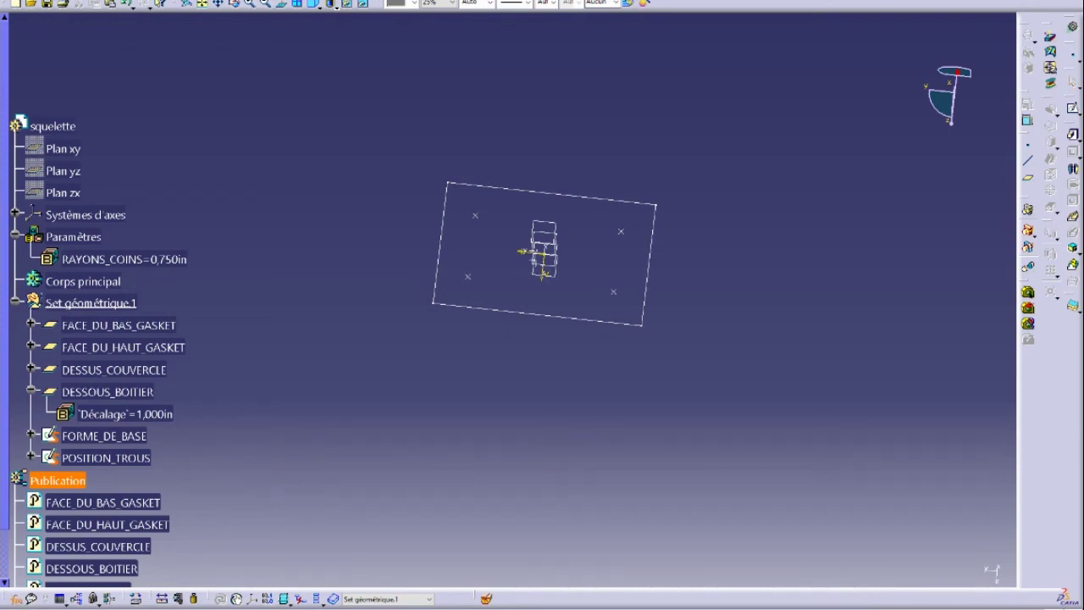
{"action": "left_click", "coordinate": [17, 599]}
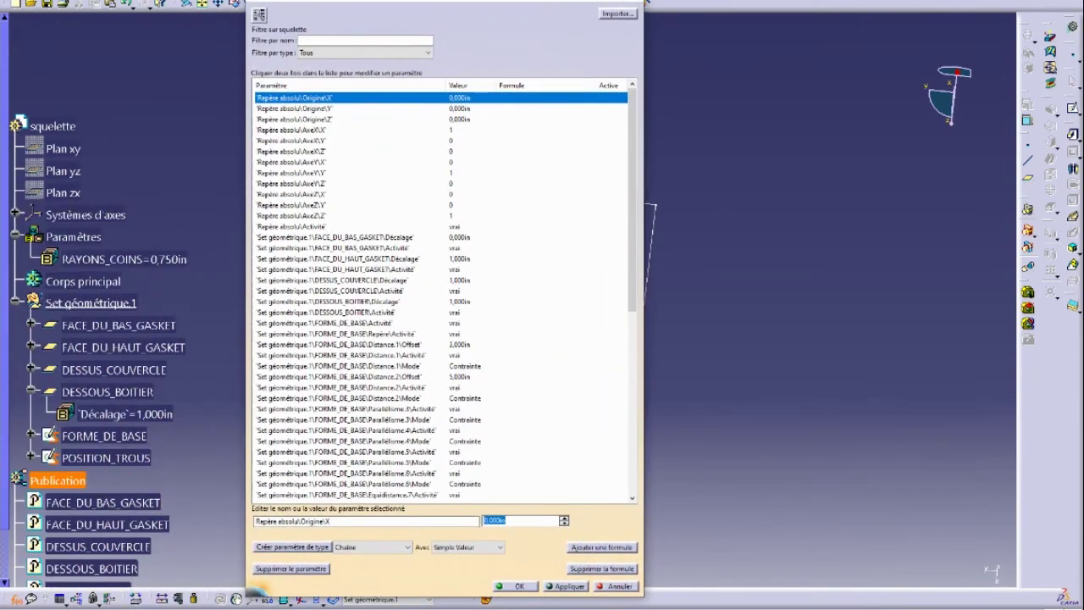
{"action": "left_click_drag", "start_coordinate": [463, 2], "coordinate": [547, 28]}
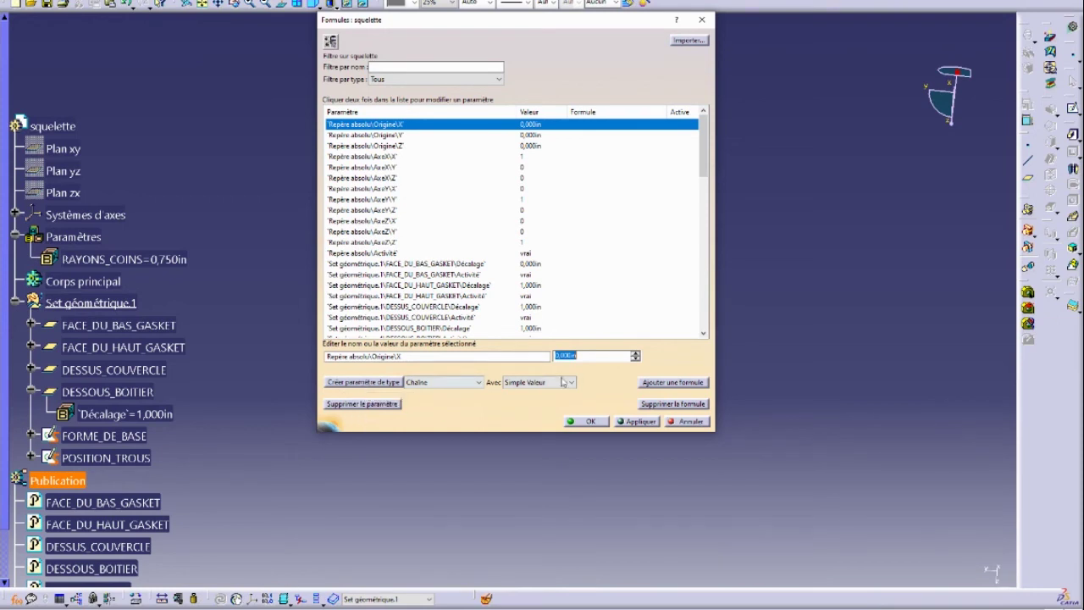
{"action": "left_click", "coordinate": [471, 382]}
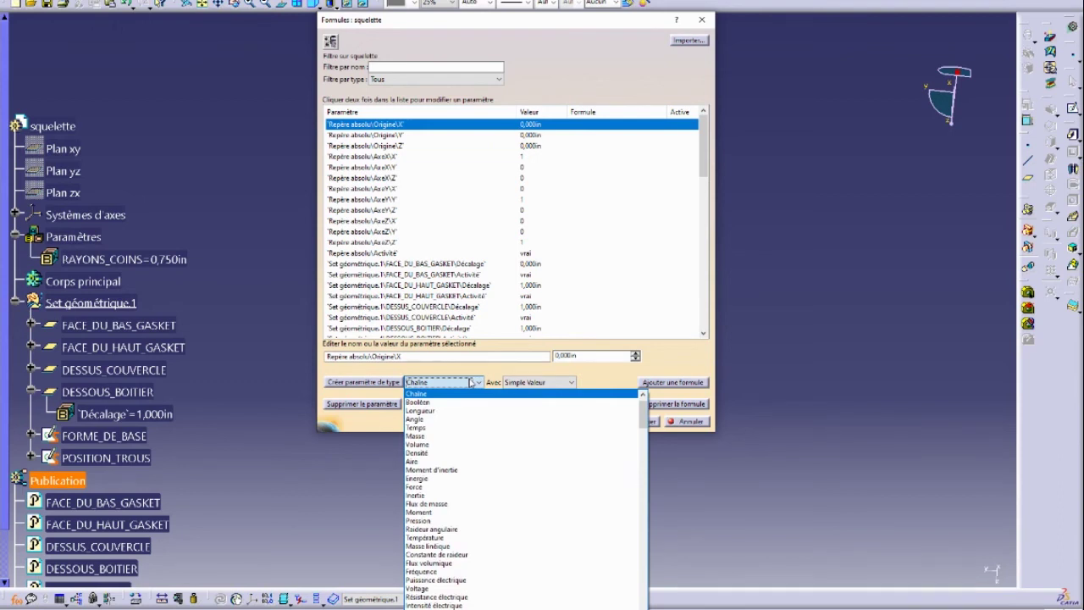
{"action": "left_click", "coordinate": [451, 410]}
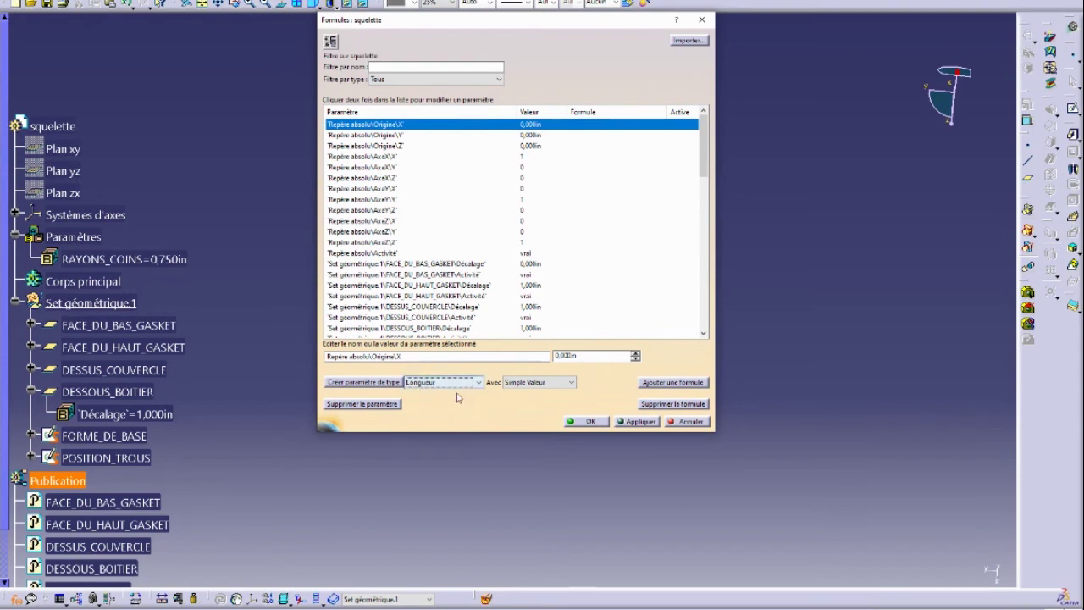
{"action": "left_click", "coordinate": [345, 386]}
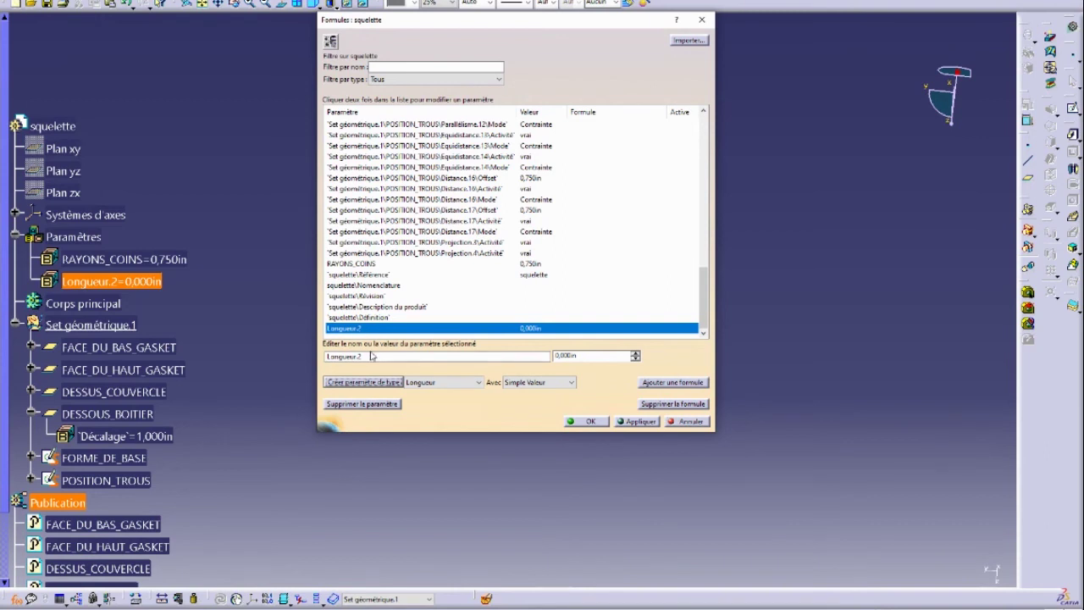
- Name the new length parameter LARGEUR_DU_BOITIER and set its value to 10 in
{"action": "double_click", "coordinate": [373, 357]}
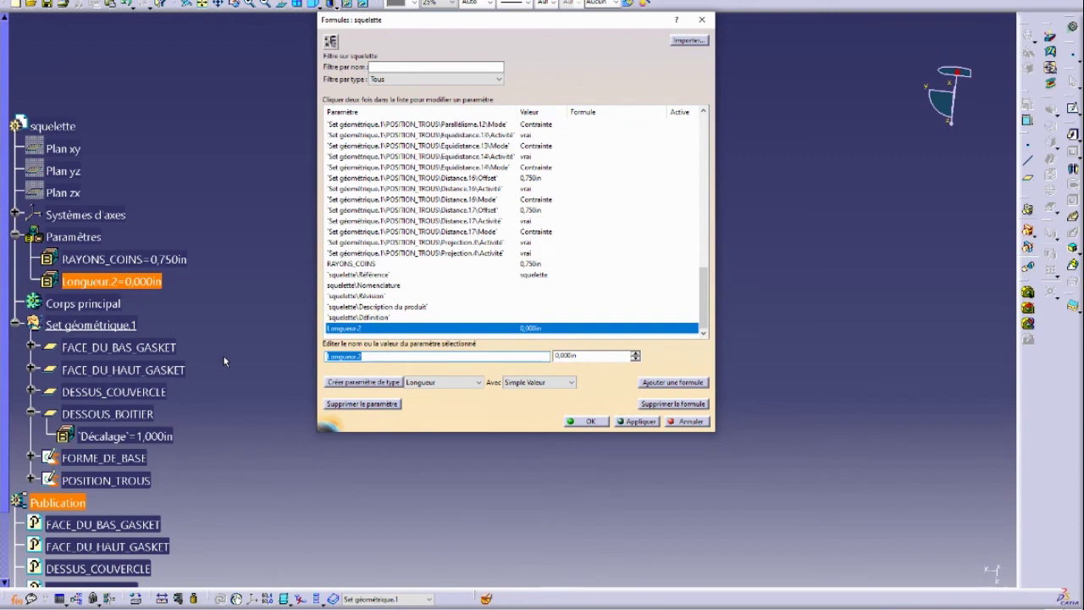
{"action": "type", "text": "LARGEUR_DE"}
{"action": "key", "text": "BackSpace"}
{"action": "type", "text": "U_BOITIER"}
{"action": "key", "text": "Tab"}
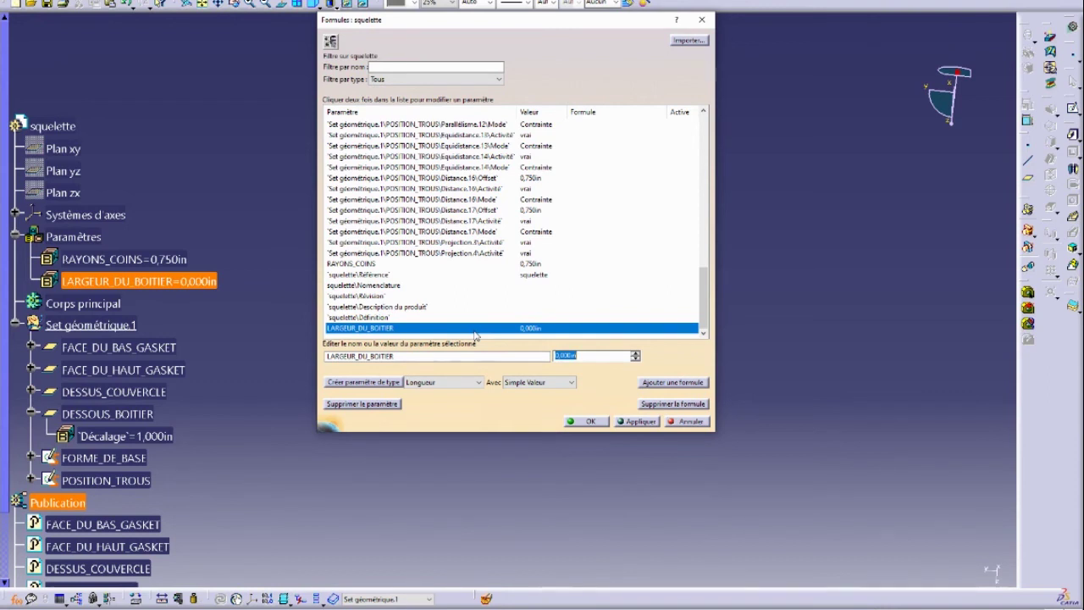
{"action": "type", "text": "10"}
{"action": "key", "text": "Return"}
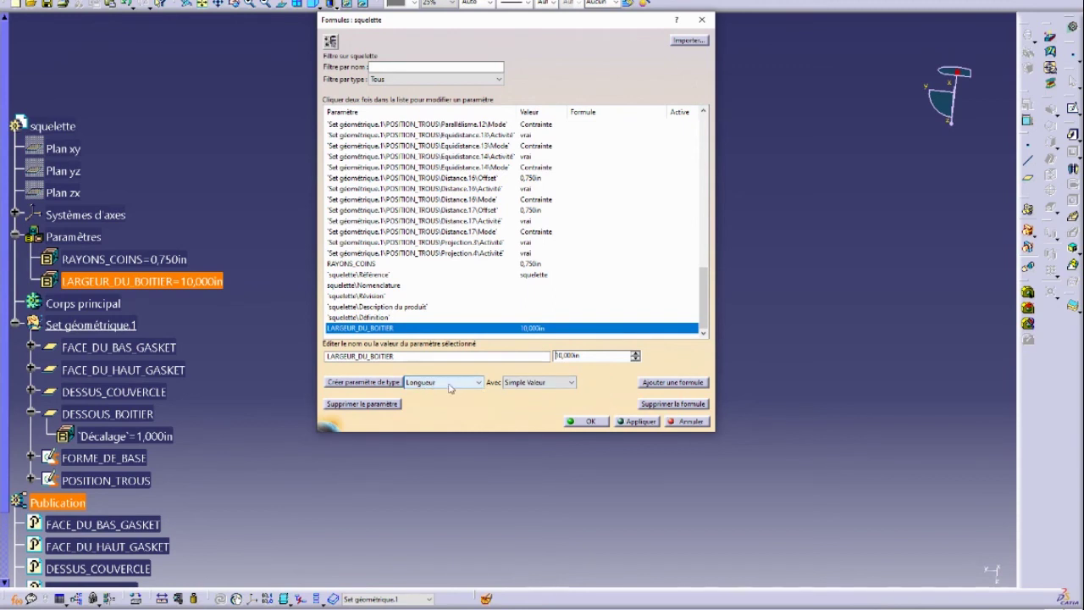
- Create another Longueur parameter and name it LONGUEUR_DU_BOITIER
{"action": "left_click", "coordinate": [341, 382]}
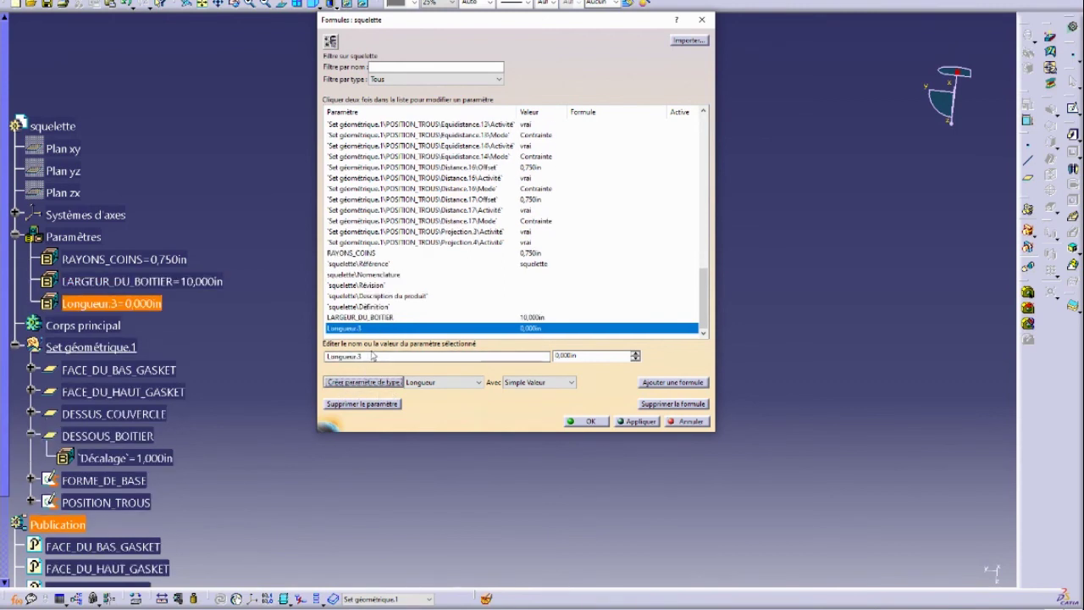
{"action": "type", "text": "LON"}
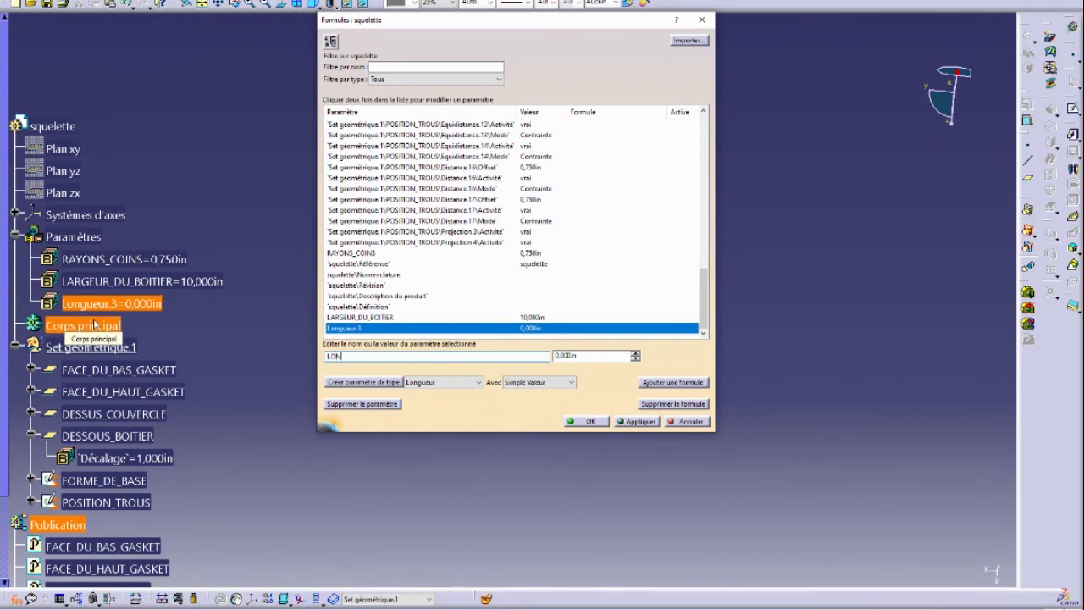
{"action": "type", "text": "GUEUR_DU_BOITIER"}
{"action": "key", "text": "BackSpace"}
{"action": "key", "text": "BackSpace"}
{"action": "key", "text": "BackSpace"}
{"action": "key", "text": "BackSpace"}
{"action": "key", "text": "BackSpace"}
{"action": "key", "text": "BackSpace"}
{"action": "key", "text": "BackSpace"}
{"action": "key", "text": "BackSpace"}
{"action": "key", "text": "BackSpace"}
{"action": "type", "text": "U_BO"}
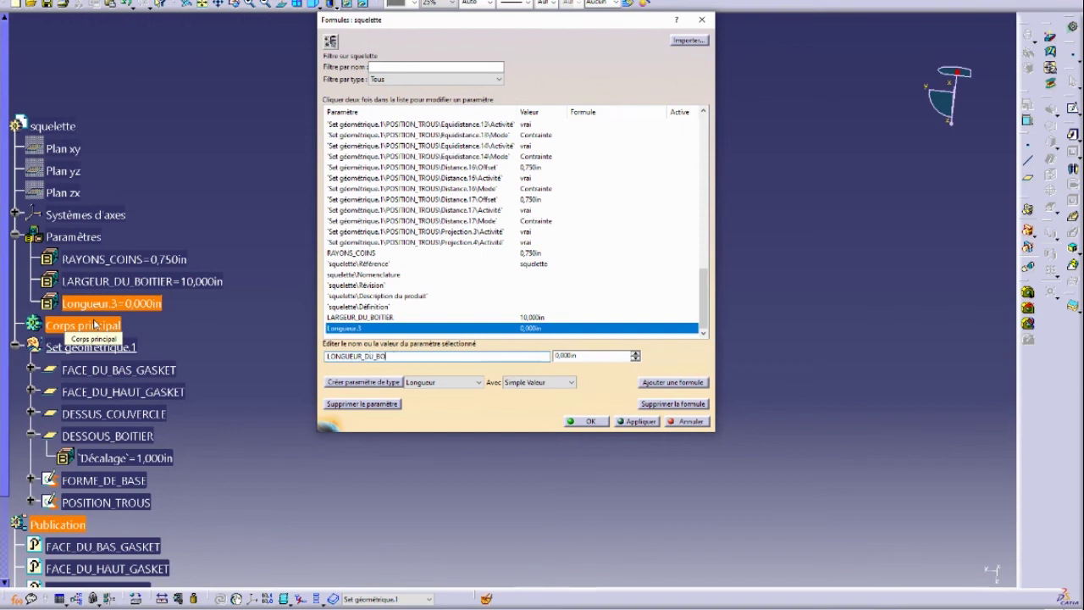
{"action": "type", "text": "ITIER"}
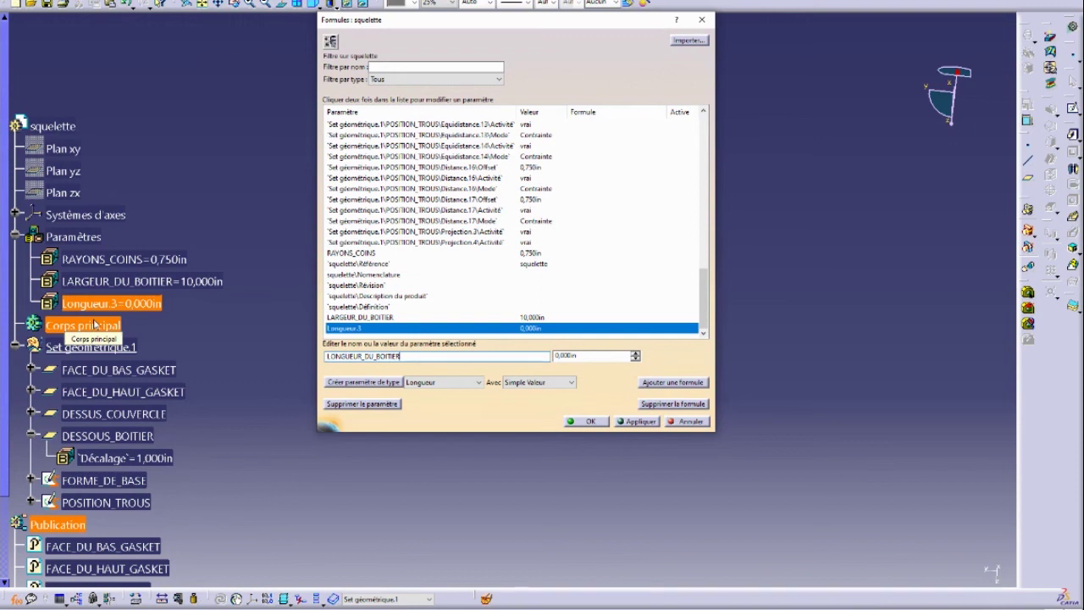
{"action": "key", "text": "Return"}
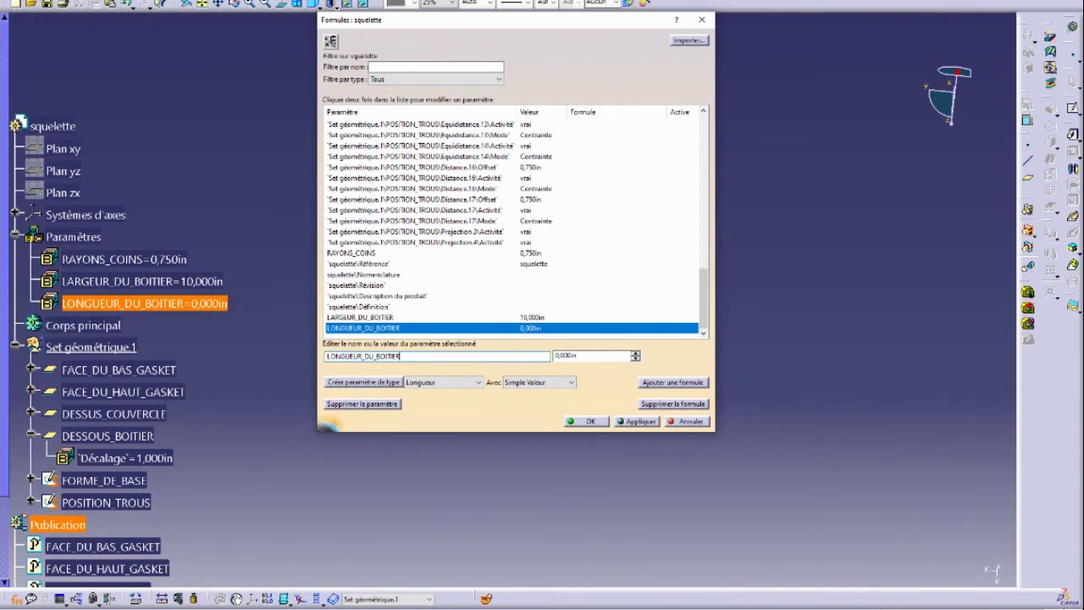
- Set LONGUEUR_DU_BOITIER to 5 in and validate the formulas dialog
{"action": "double_click", "coordinate": [572, 355]}
{"action": "type", "text": "5"}
{"action": "key", "text": "Return"}
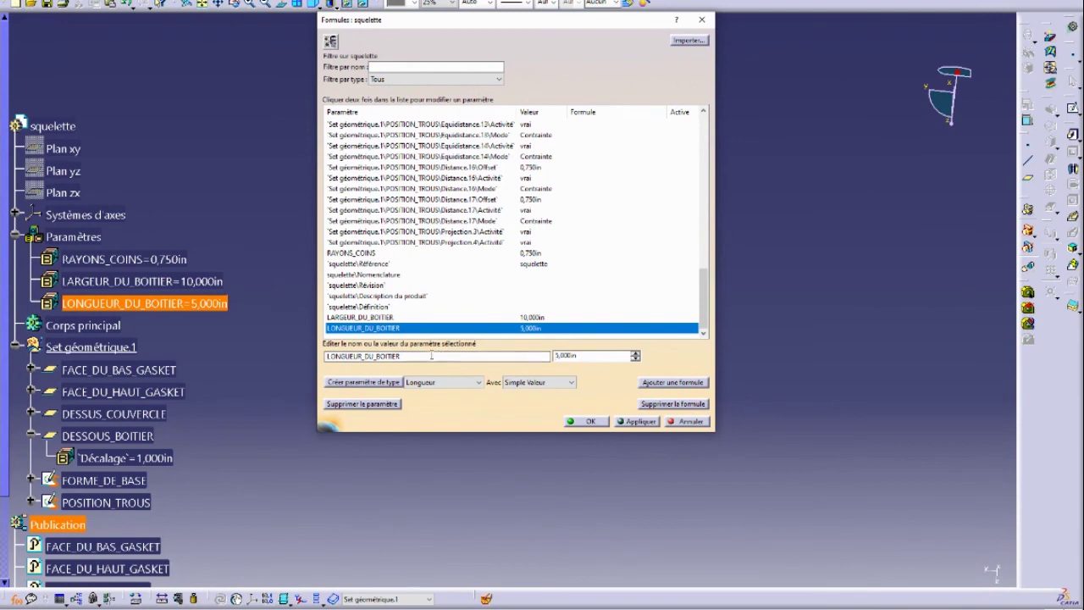
{"action": "left_click", "coordinate": [583, 422]}
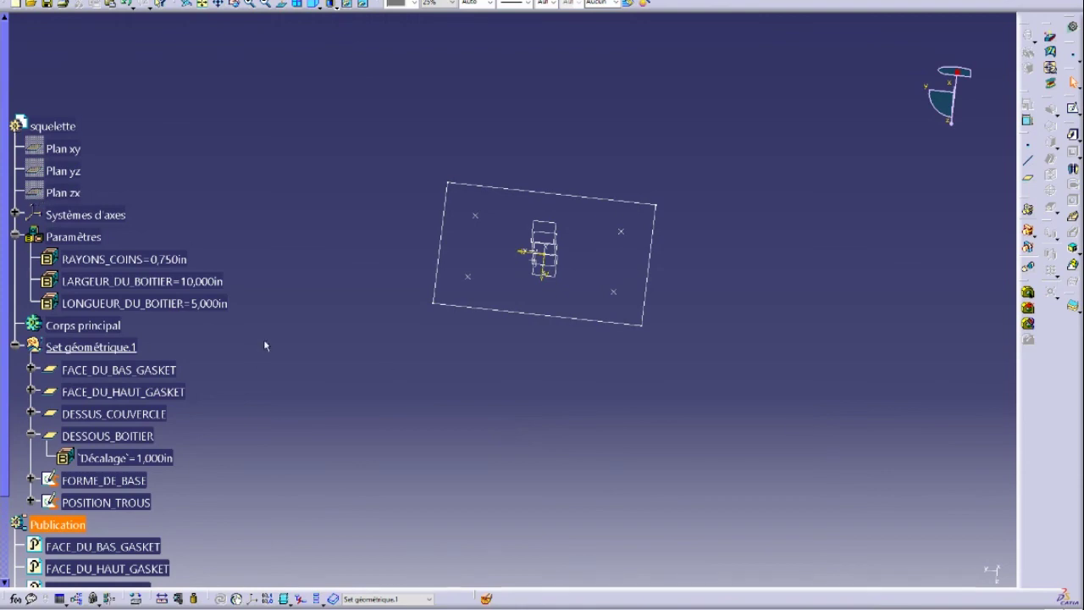
- Edit the FORME_DE_BASE sketch and link the rectangle's horizontal dimension to the LARGEUR_DU_BOITIER parameter
{"action": "left_click", "coordinate": [129, 281]}
{"action": "left_click", "coordinate": [129, 303]}
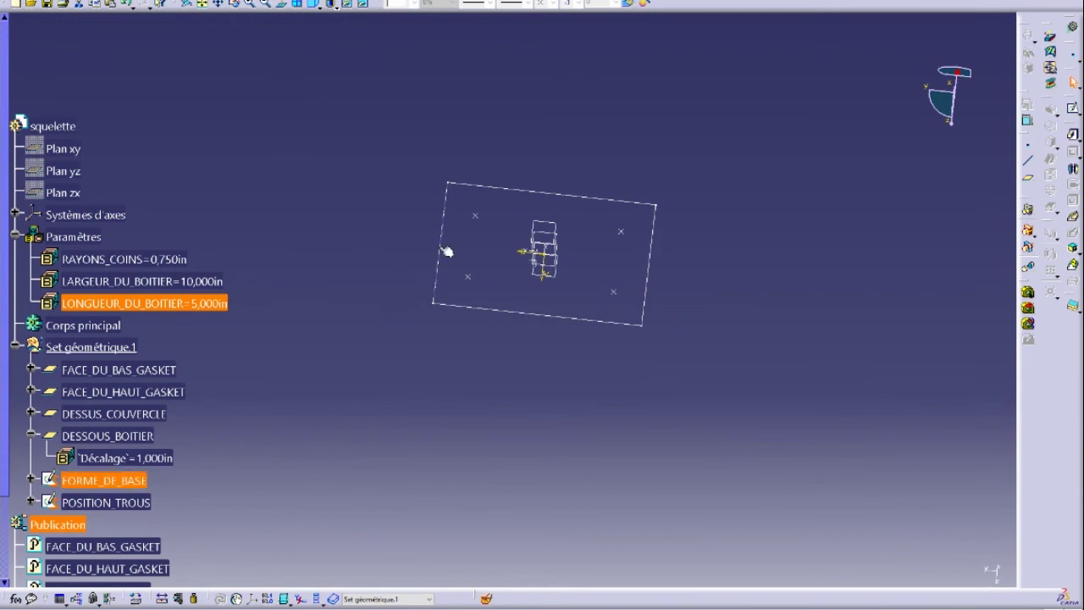
{"action": "left_click", "coordinate": [360, 431]}
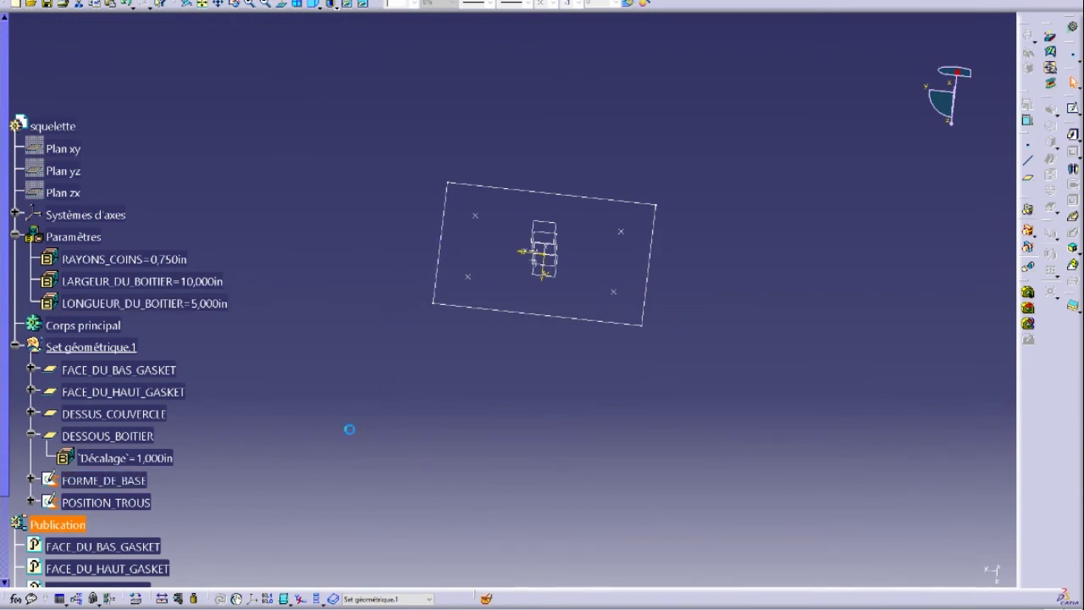
{"action": "left_click", "coordinate": [127, 481]}
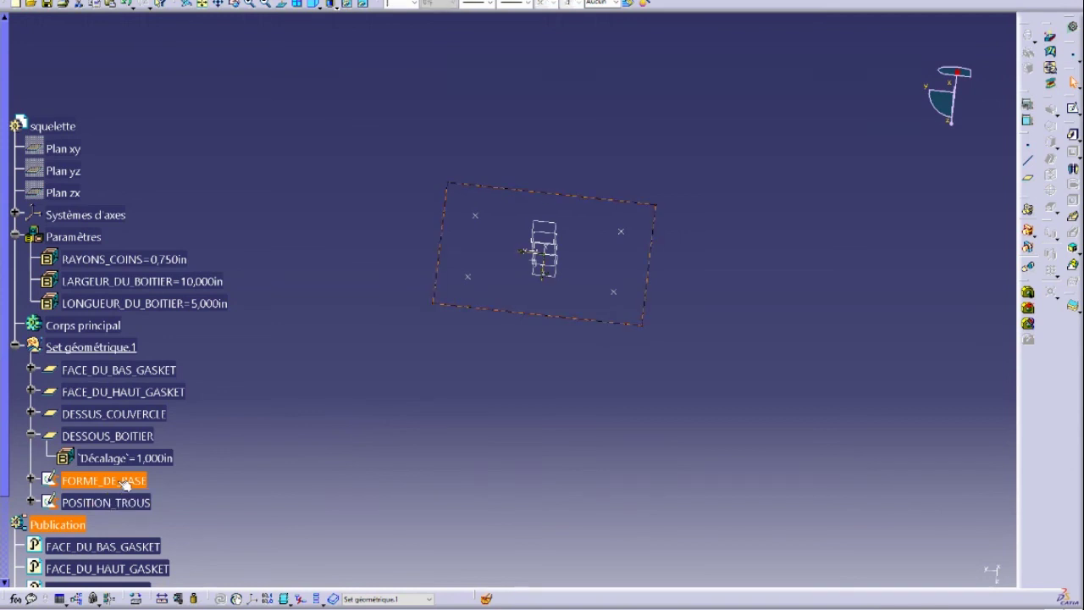
{"action": "double_click", "coordinate": [126, 481]}
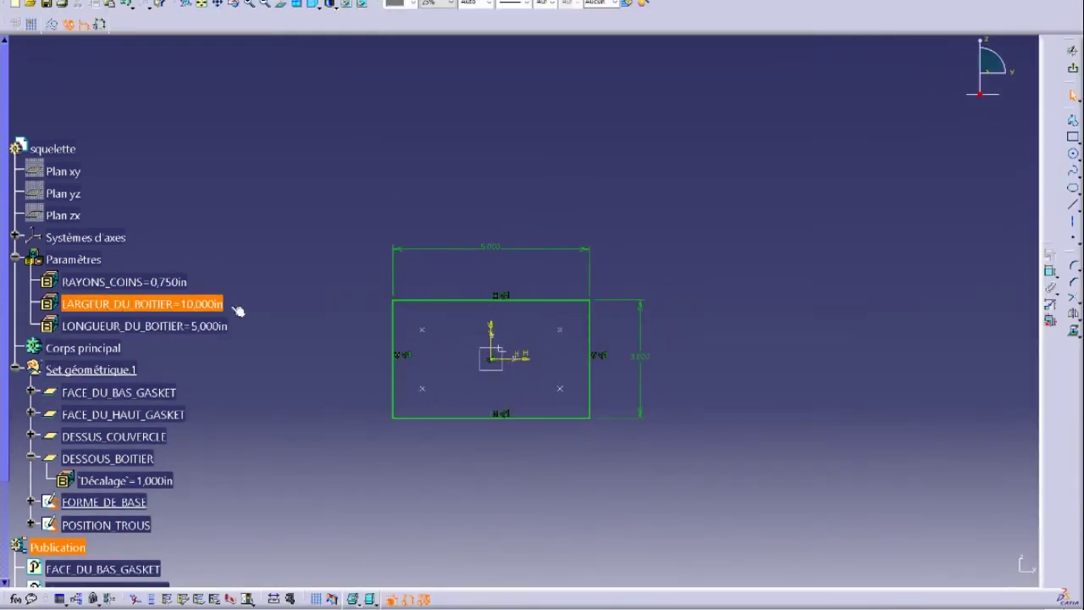
{"action": "double_click", "coordinate": [498, 249]}
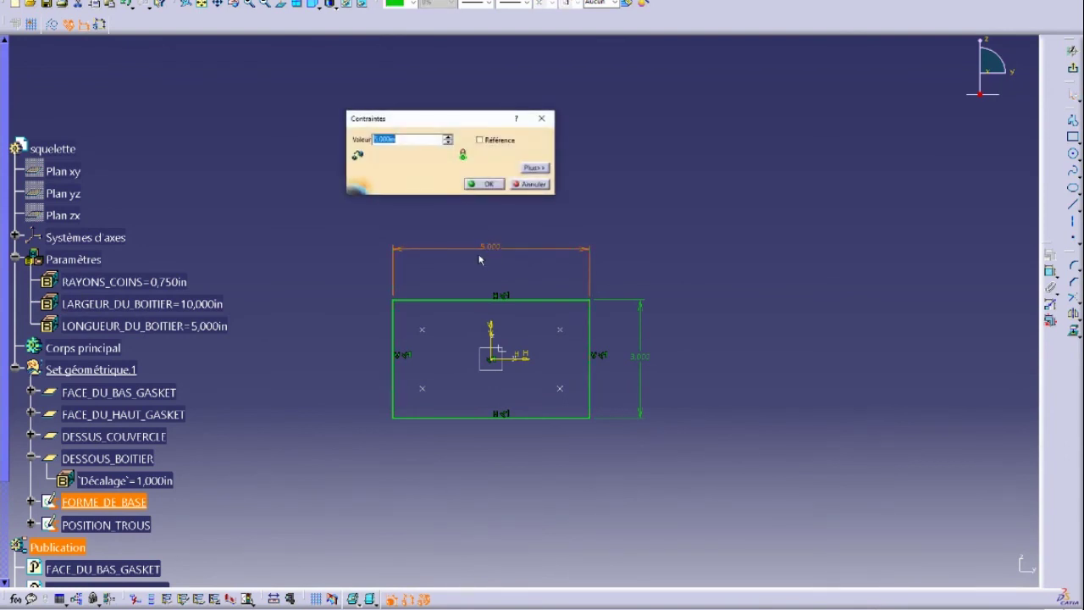
{"action": "type", "text": "="}
{"action": "left_click", "coordinate": [141, 309]}
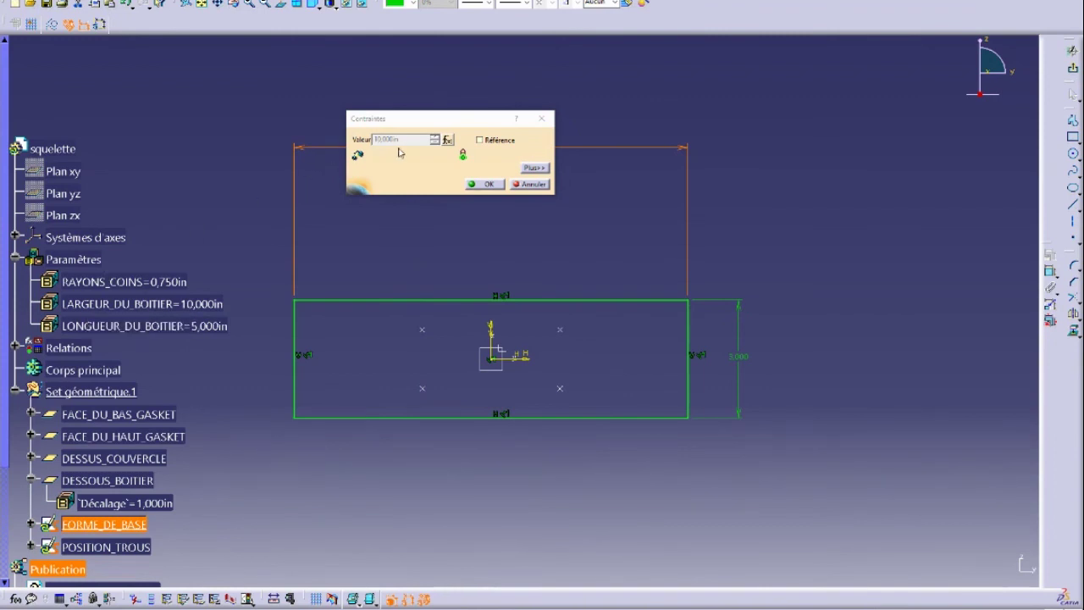
{"action": "left_click", "coordinate": [485, 185]}
- Link the rectangle's vertical dimension to the LONGUEUR_DU_BOITIER parameter and exit the sketch
{"action": "left_click", "coordinate": [742, 361]}
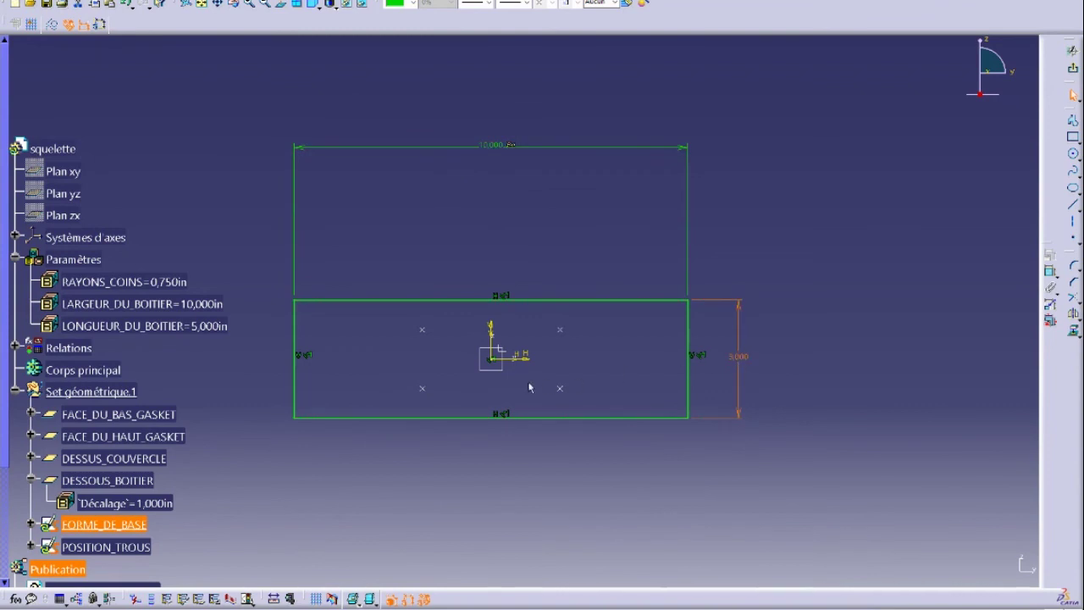
{"action": "double_click", "coordinate": [737, 362]}
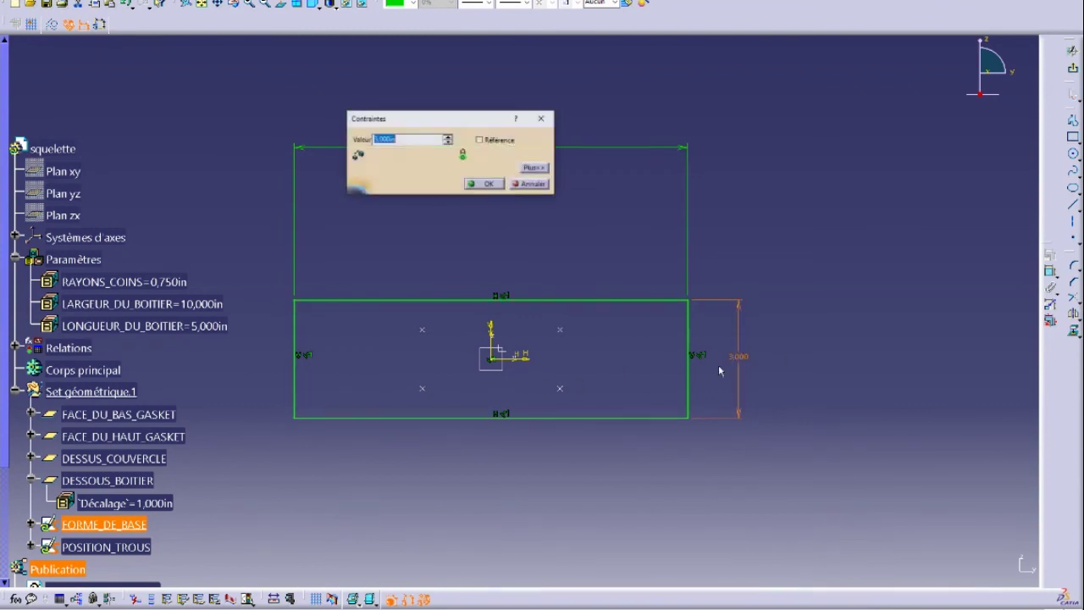
{"action": "type", "text": "="}
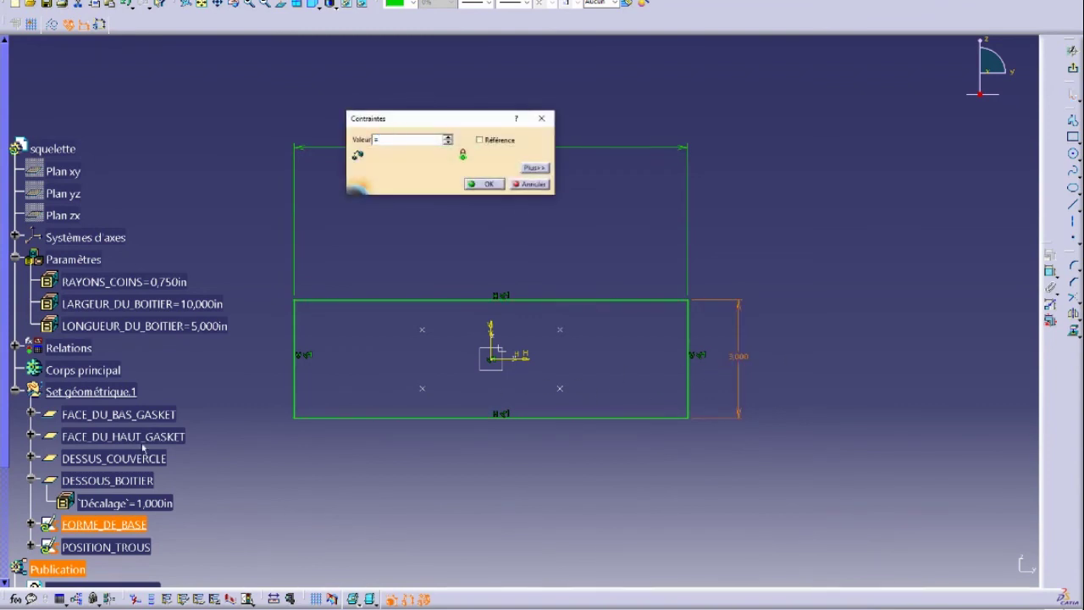
{"action": "left_click", "coordinate": [110, 326]}
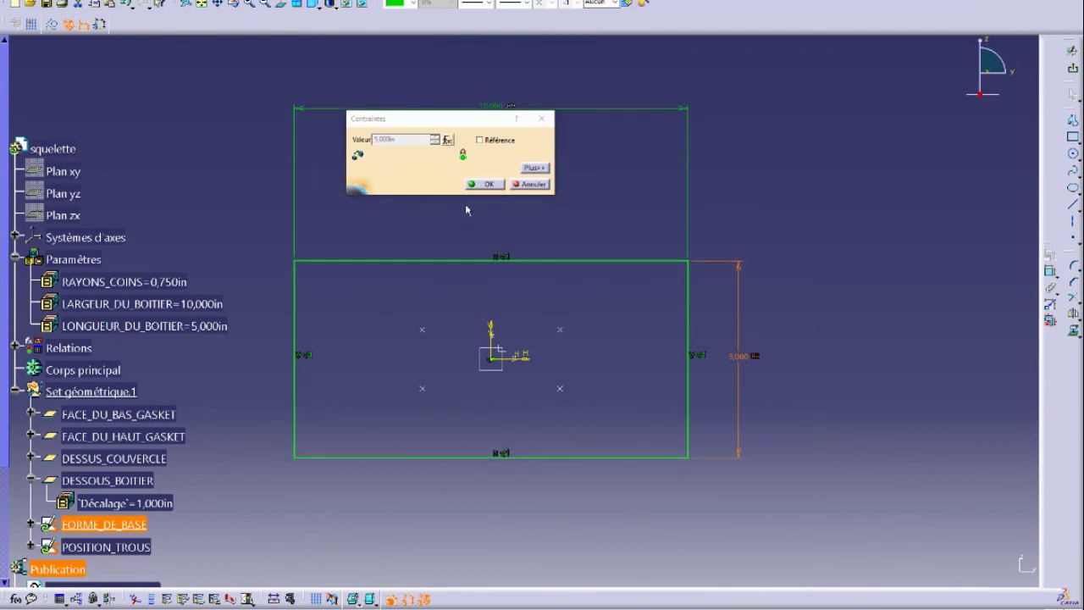
{"action": "left_click", "coordinate": [485, 184]}
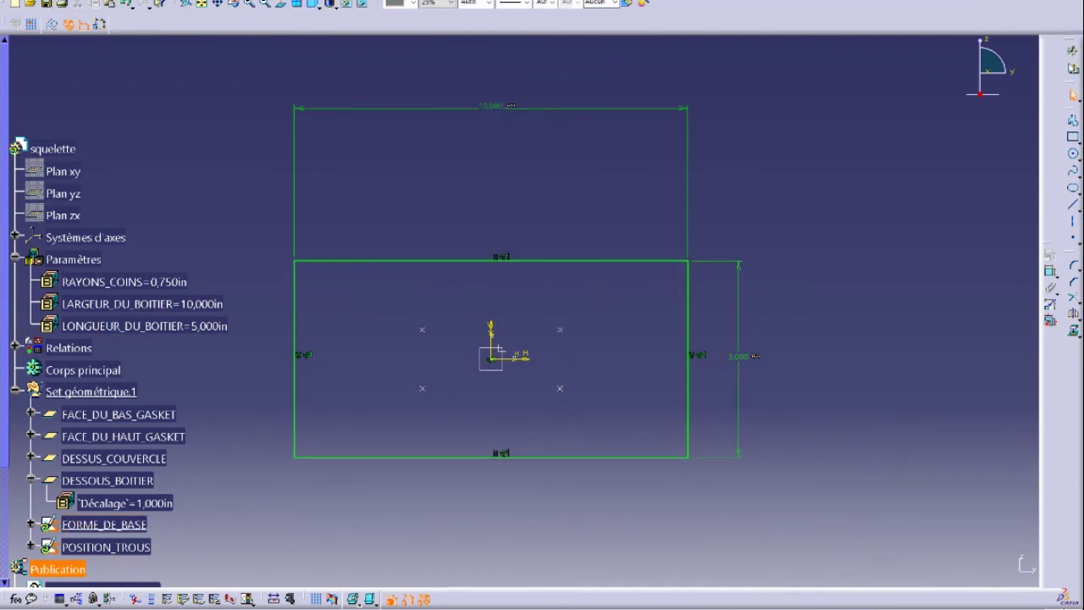
{"action": "left_click", "coordinate": [1074, 68]}
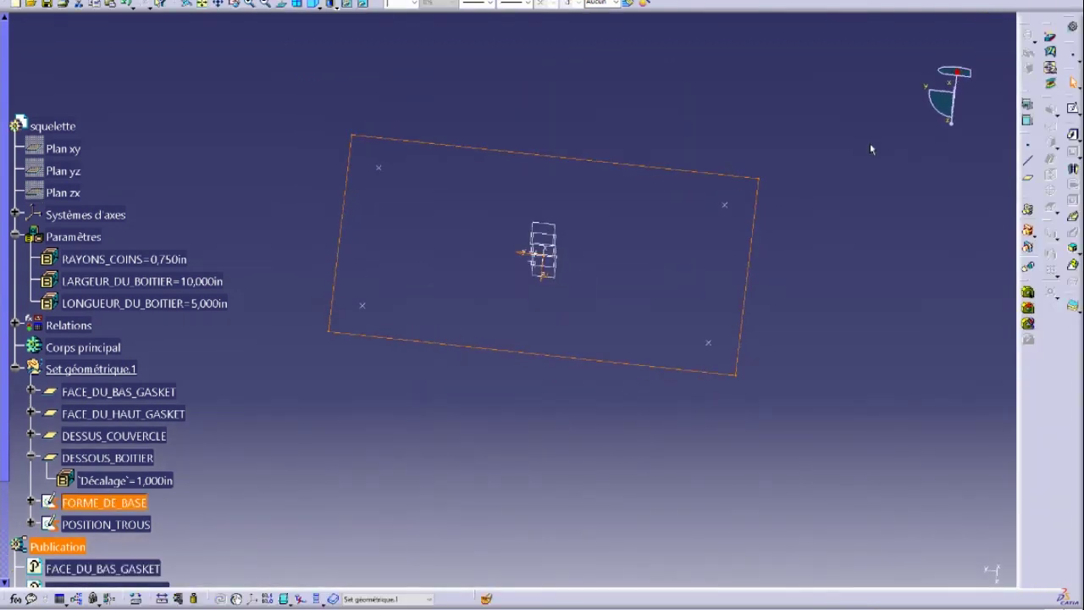
- Switch to the ensemble boite assembly and update it with the resized skeleton
{"action": "middle_click_drag", "start_coordinate": [632, 412], "coordinate": [386, 164]}
{"action": "left_click", "coordinate": [385, 161]}
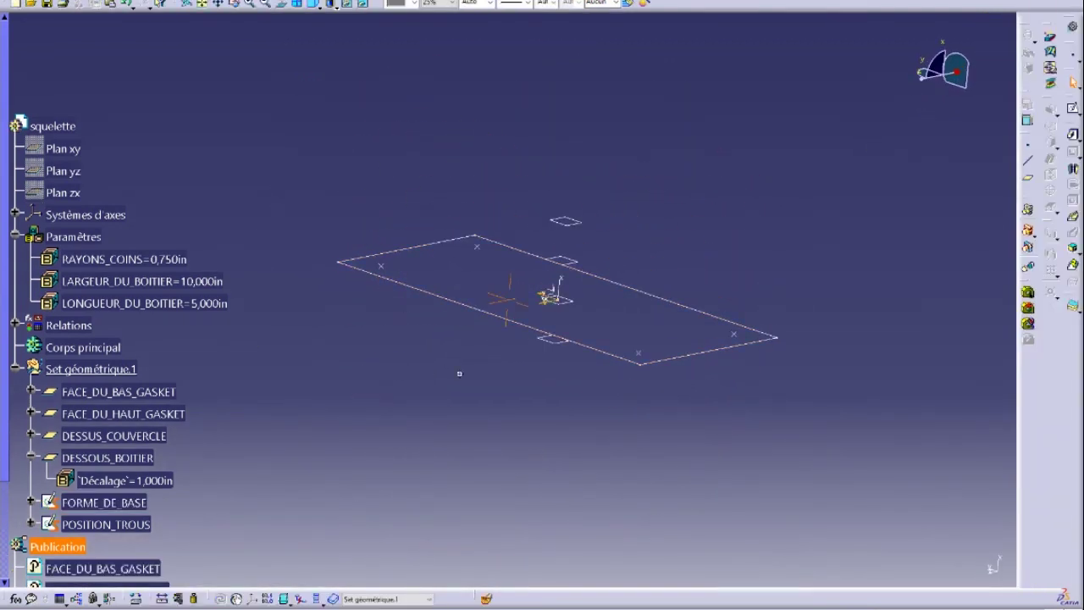
{"action": "mouse_move", "coordinate": [460, 373]}
{"action": "middle_mouse_down"}
{"action": "mouse_move", "coordinate": [535, 332]}
{"action": "mouse_move", "coordinate": [412, 398]}
{"action": "middle_mouse_up"}
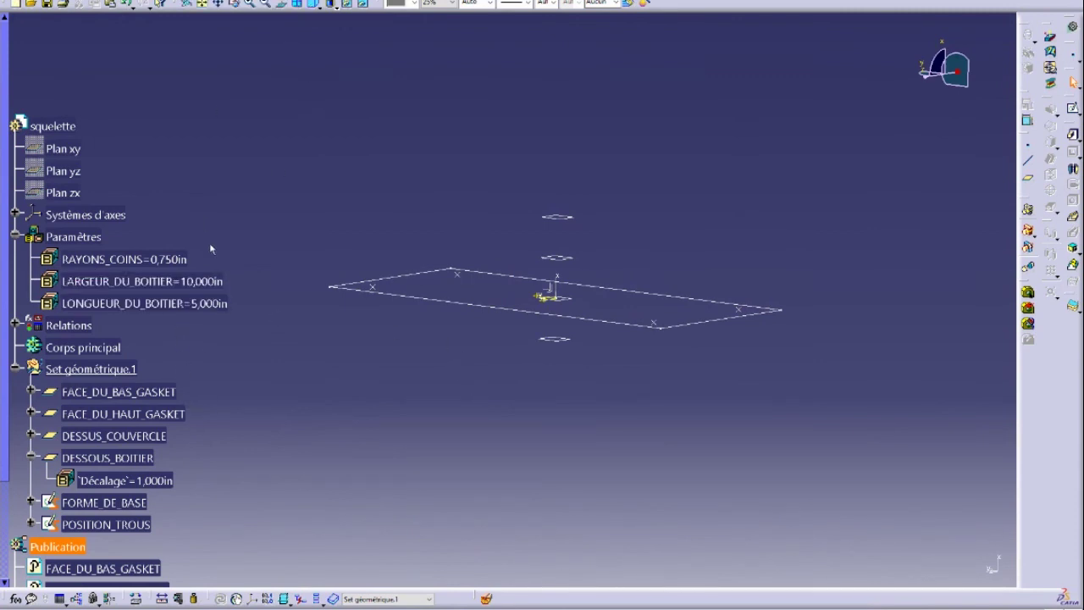
{"action": "left_click", "coordinate": [249, 3]}
{"action": "left_click", "coordinate": [263, 72]}
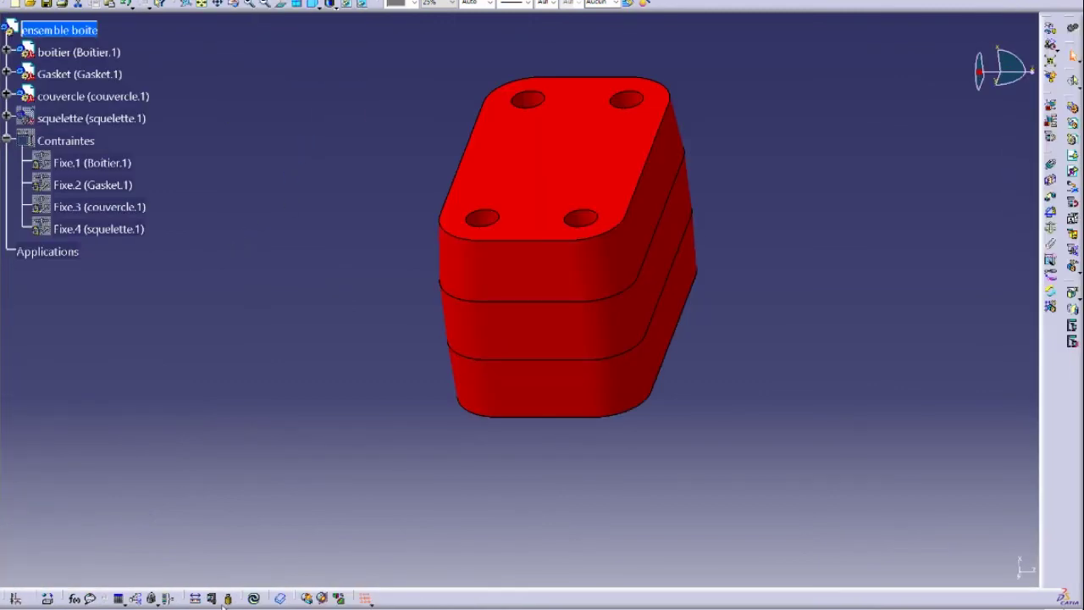
{"action": "left_click", "coordinate": [253, 598]}
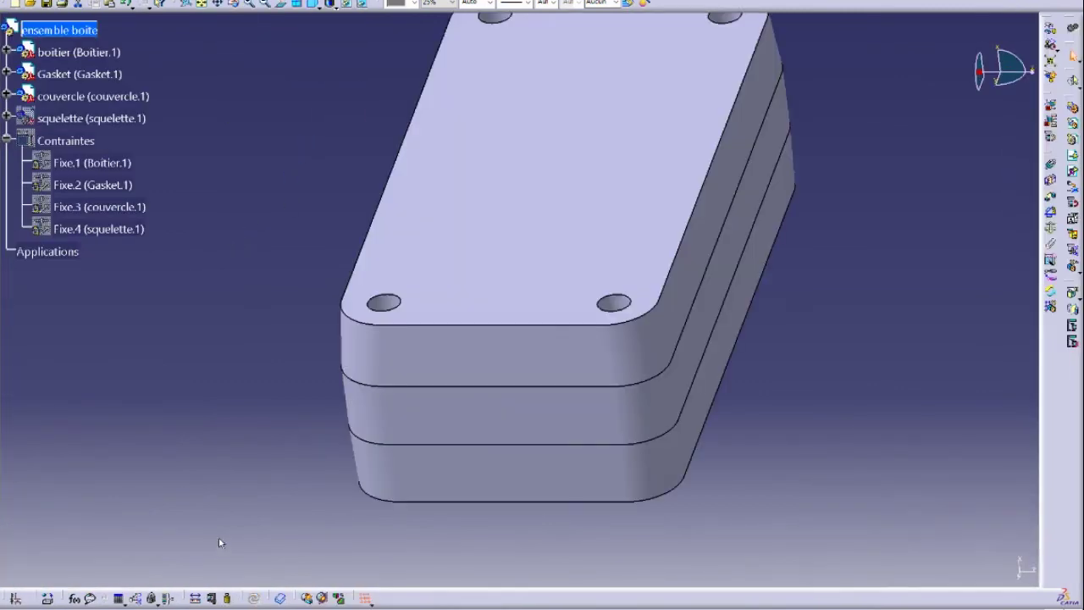
- Expose the squelette part's parameters in the assembly tree and set LARGEUR_DU_BOITIER to 8 in
{"action": "middle_click_drag", "start_coordinate": [300, 424], "coordinate": [434, 411]}
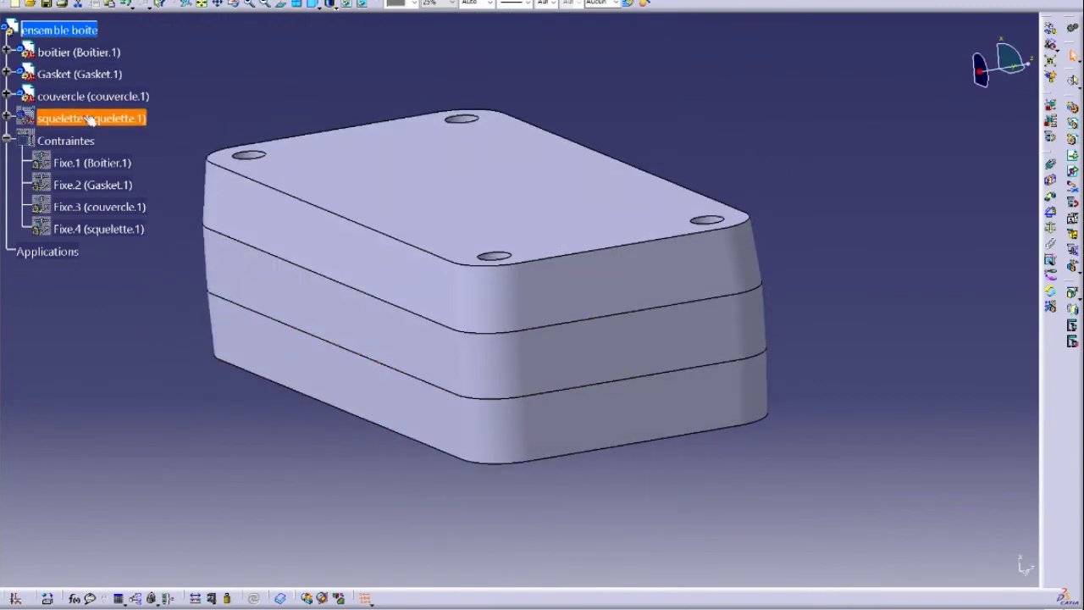
{"action": "left_click", "coordinate": [6, 119]}
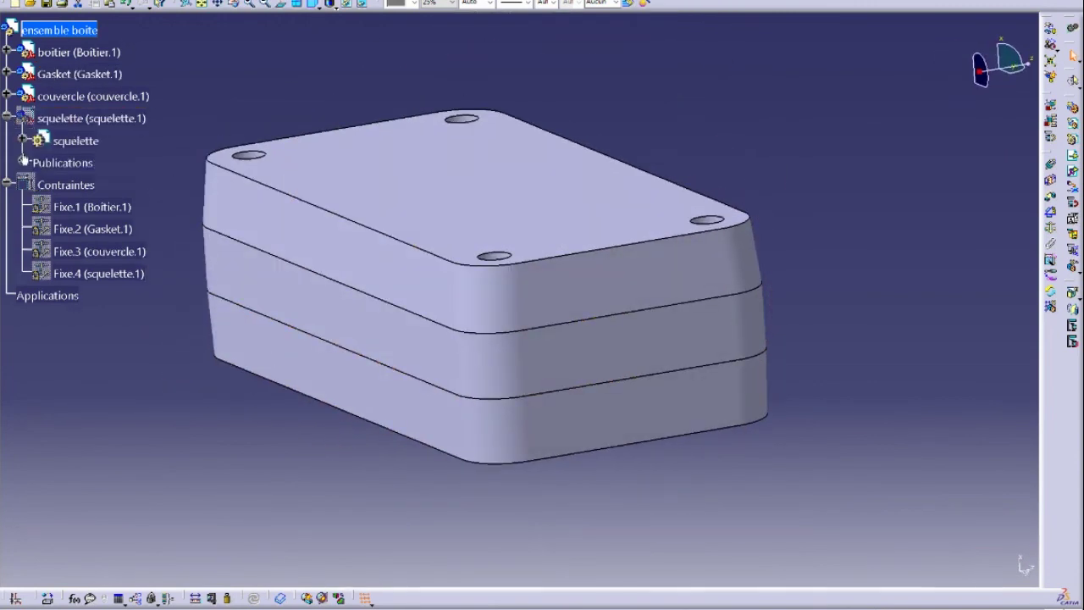
{"action": "left_click", "coordinate": [24, 141]}
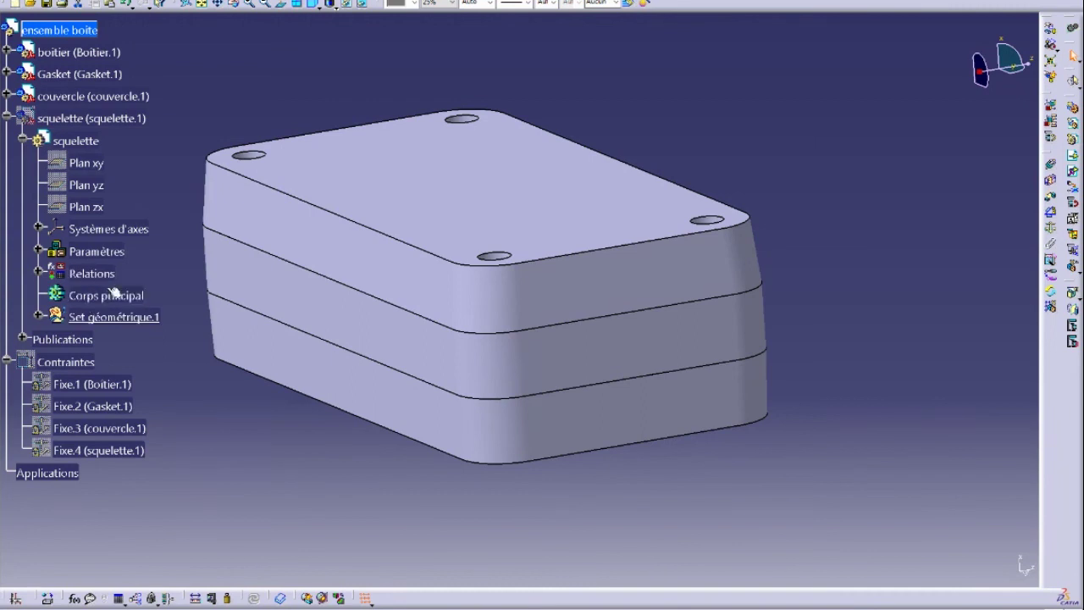
{"action": "left_click", "coordinate": [38, 251]}
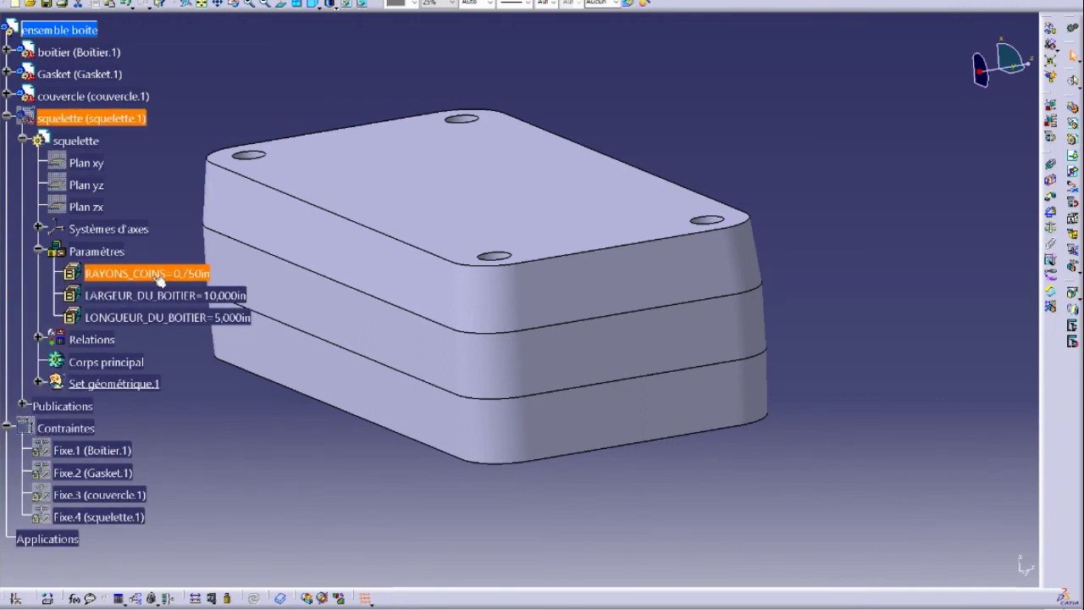
{"action": "double_click", "coordinate": [159, 297]}
{"action": "middle_click_drag", "start_coordinate": [297, 406], "coordinate": [257, 397]}
{"action": "double_click", "coordinate": [240, 297]}
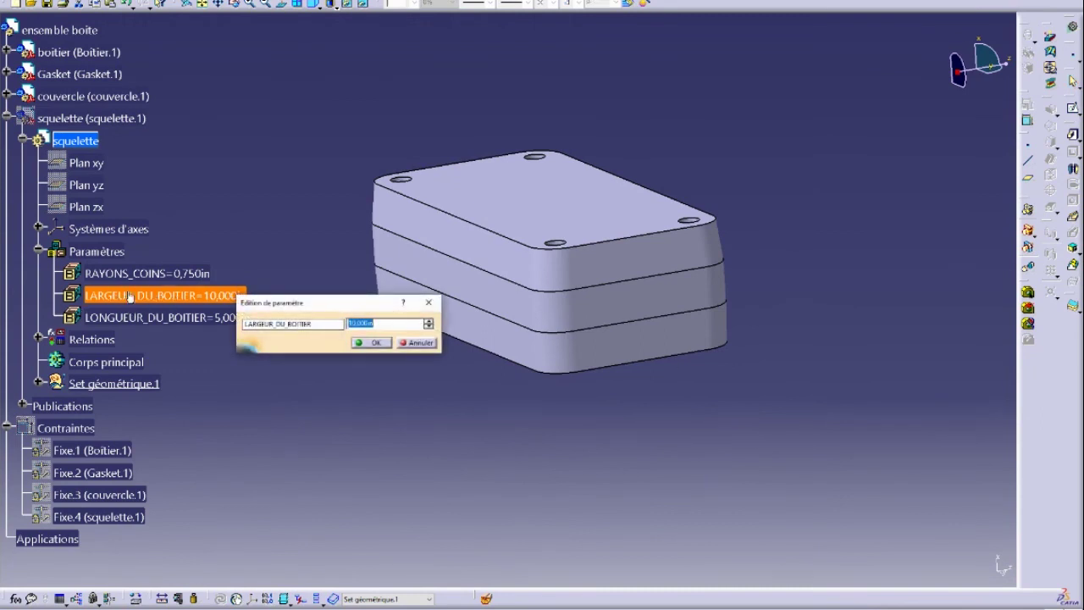
{"action": "type", "text": "8"}
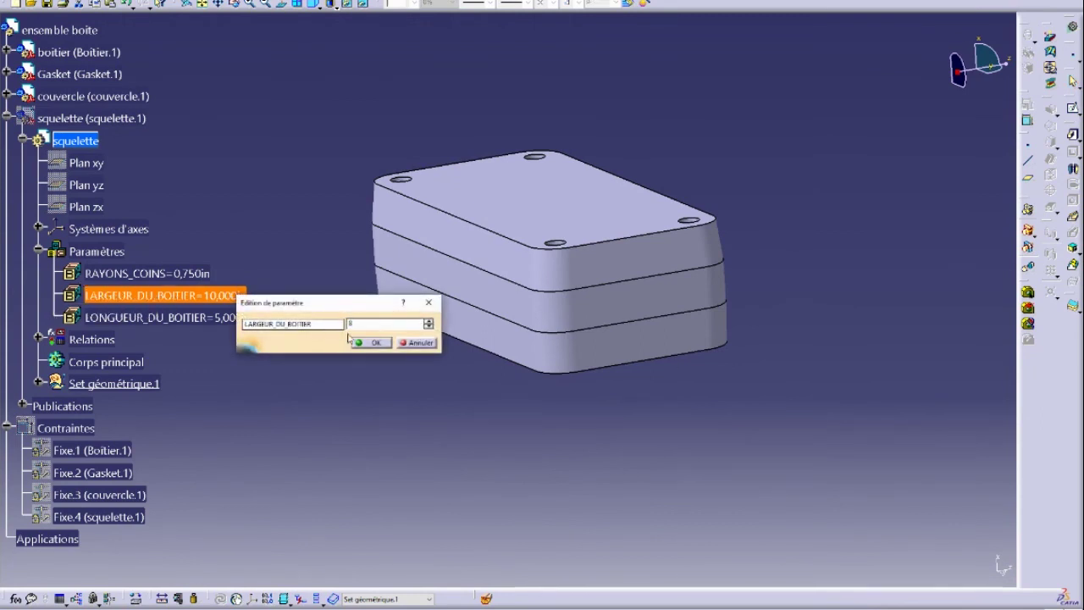
{"action": "left_click", "coordinate": [374, 342]}
- Set LONGUEUR_DU_BOITIER to 10 in and reactivate the ensemble boite assembly to update its parts
{"action": "double_click", "coordinate": [232, 317]}
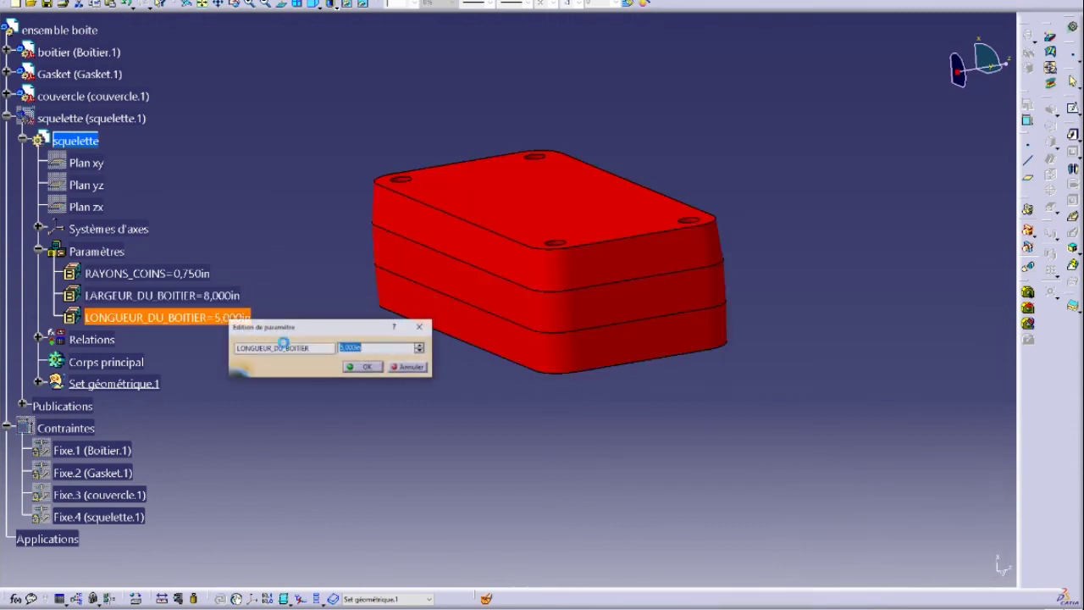
{"action": "type", "text": "10"}
{"action": "key", "text": "Return"}
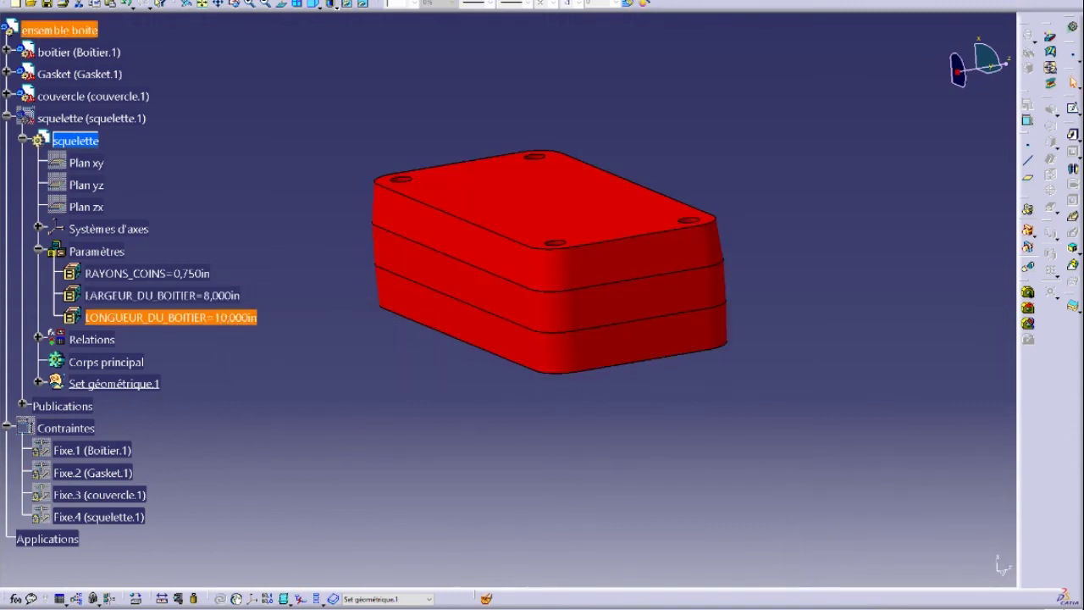
{"action": "double_click", "coordinate": [71, 30]}
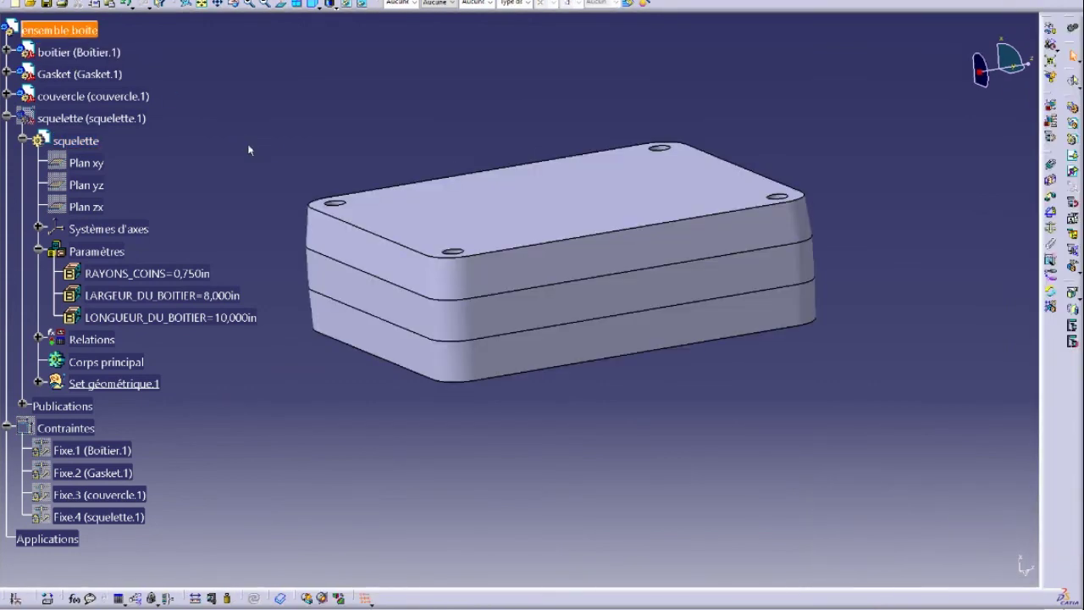
{"action": "middle_click_drag", "start_coordinate": [581, 113], "coordinate": [520, 385]}
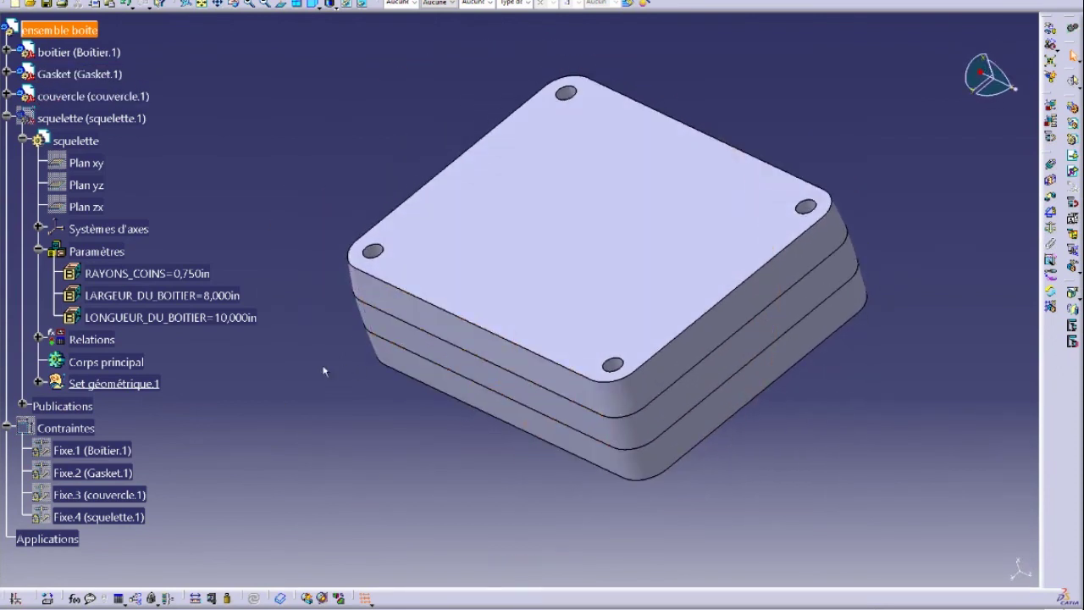
{"action": "double_click", "coordinate": [134, 296]}
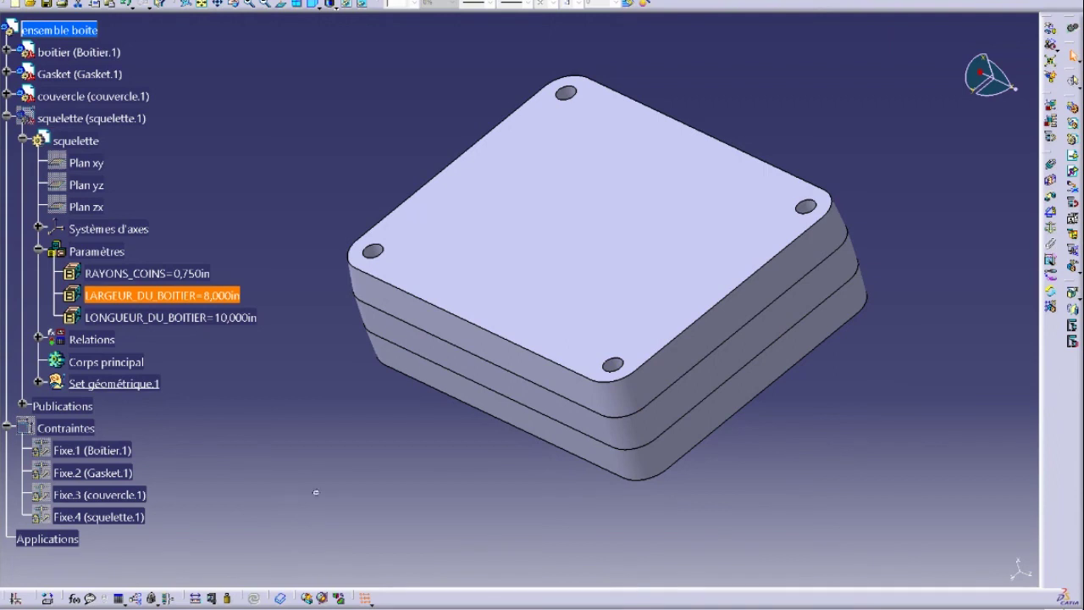
{"action": "middle_click_drag", "start_coordinate": [338, 440], "coordinate": [380, 416]}
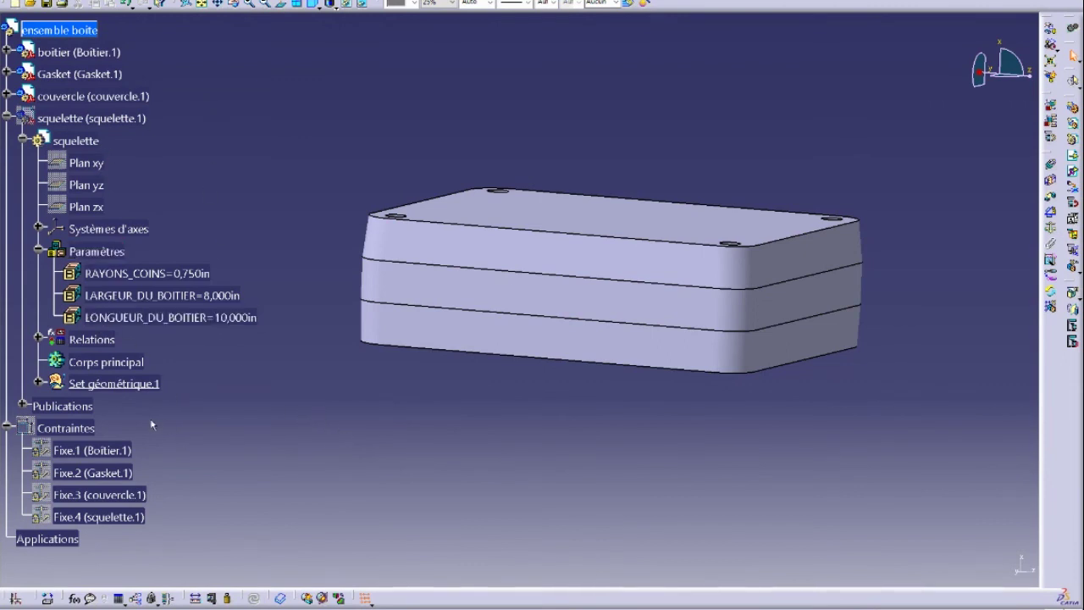
{"action": "middle_click_drag", "start_coordinate": [475, 208], "coordinate": [648, 132]}
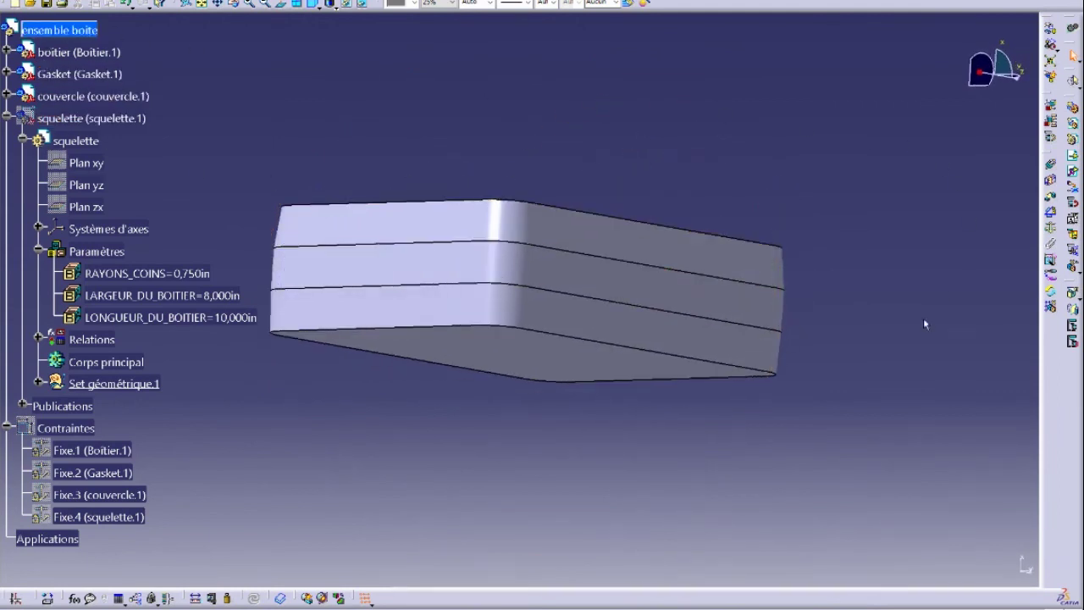
{"action": "middle_click_drag", "start_coordinate": [923, 318], "coordinate": [418, 371]}
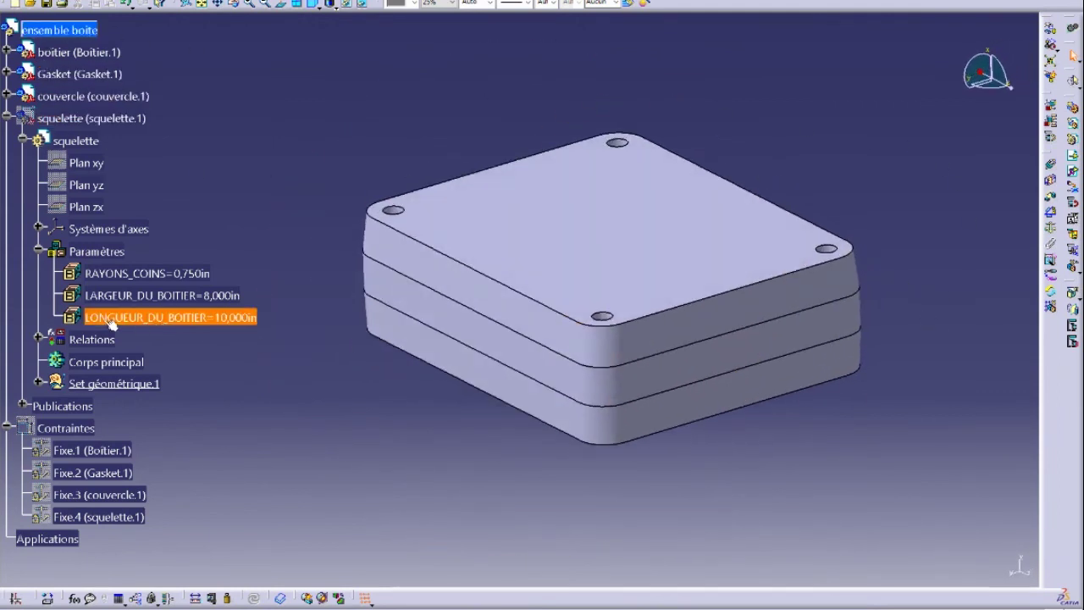